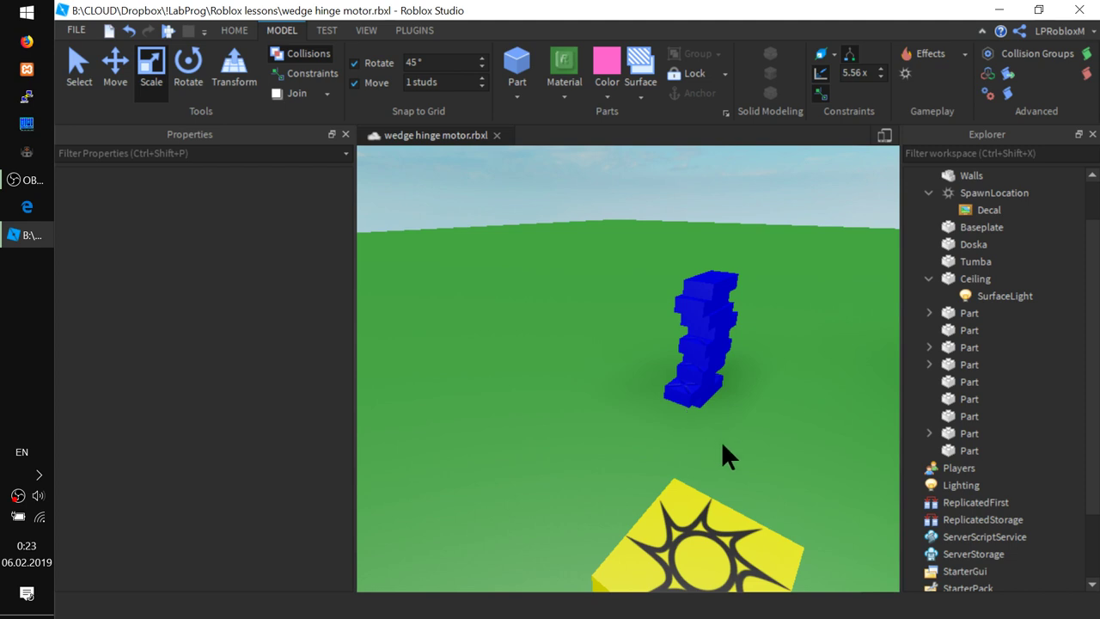
Examine the existing blue brick tower from close up and from different viewing angles.
scroll(721, 457, up, 5)
scroll(685, 461, down, 3)
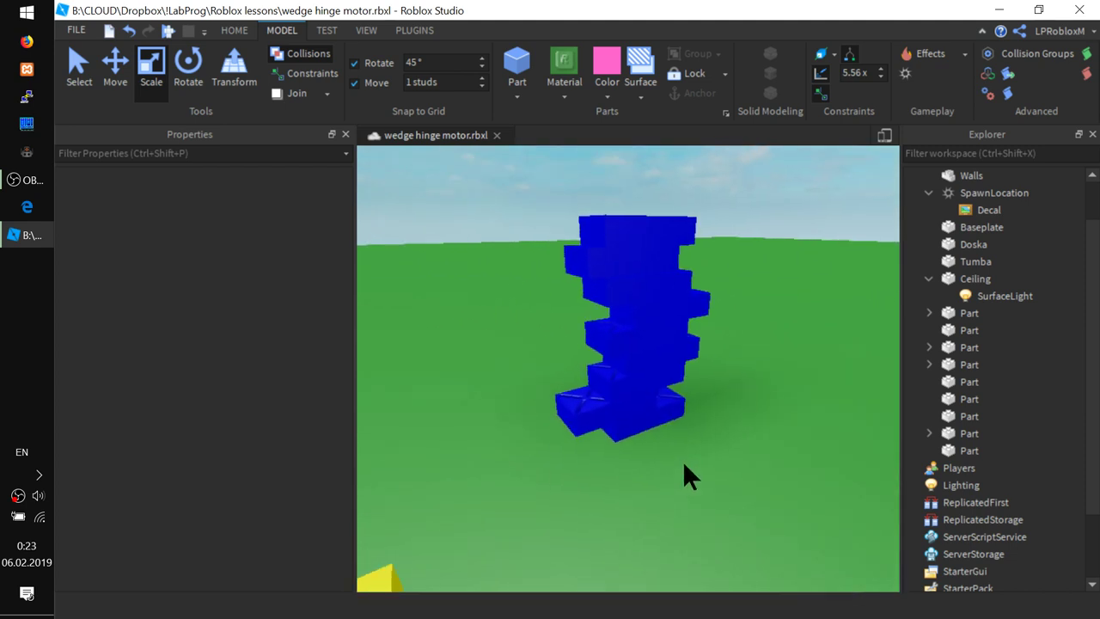
scroll(609, 474, up, 3)
key(a)
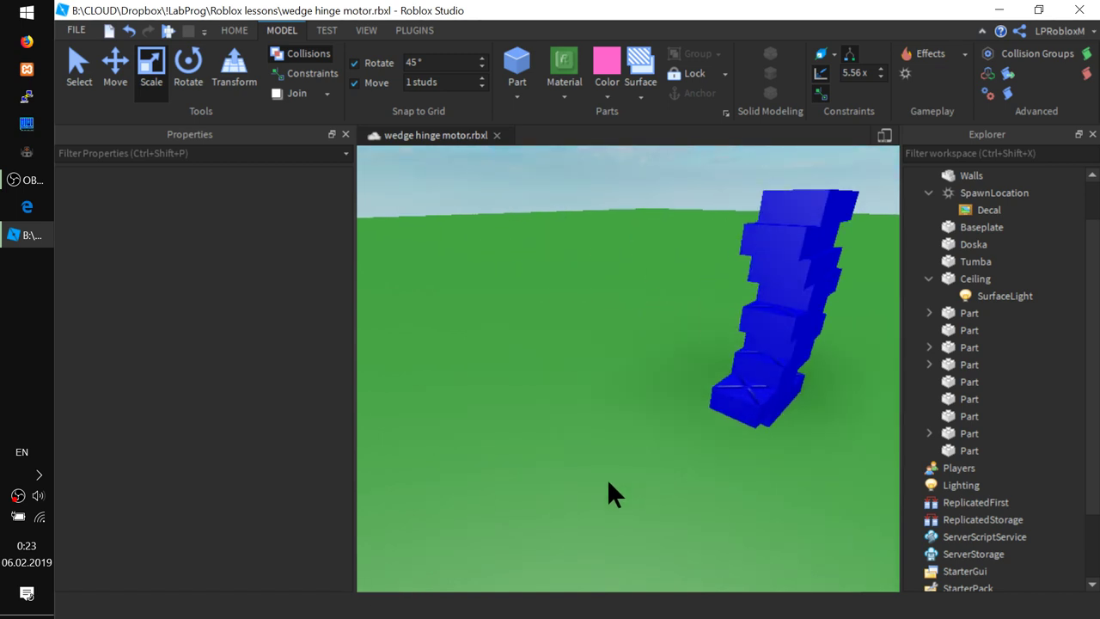
key(d)
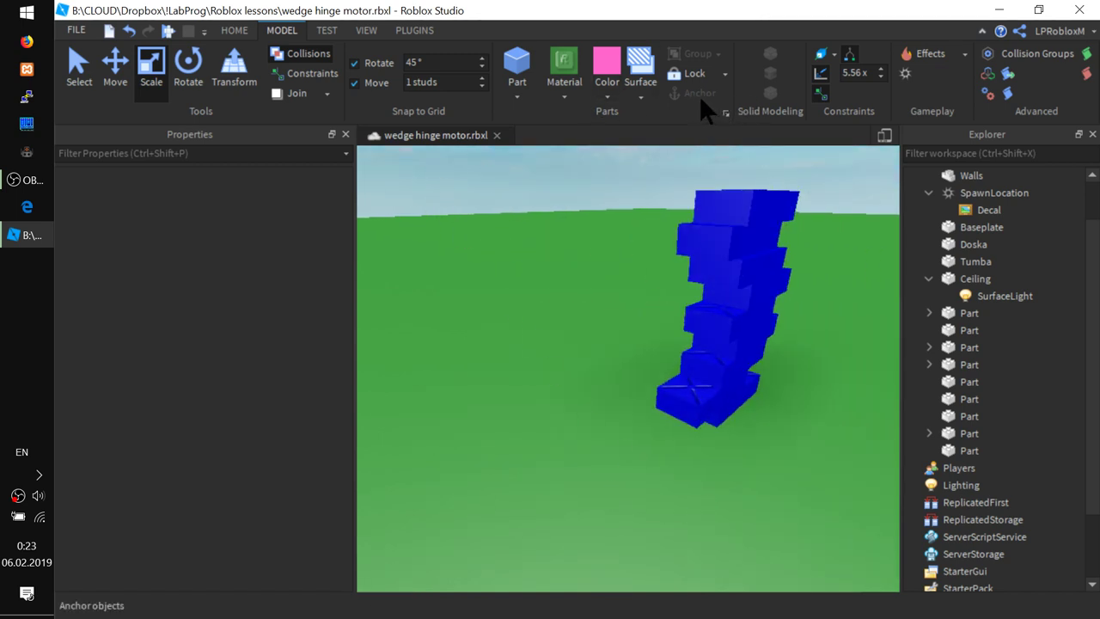
right_drag(678, 368, 653, 303)
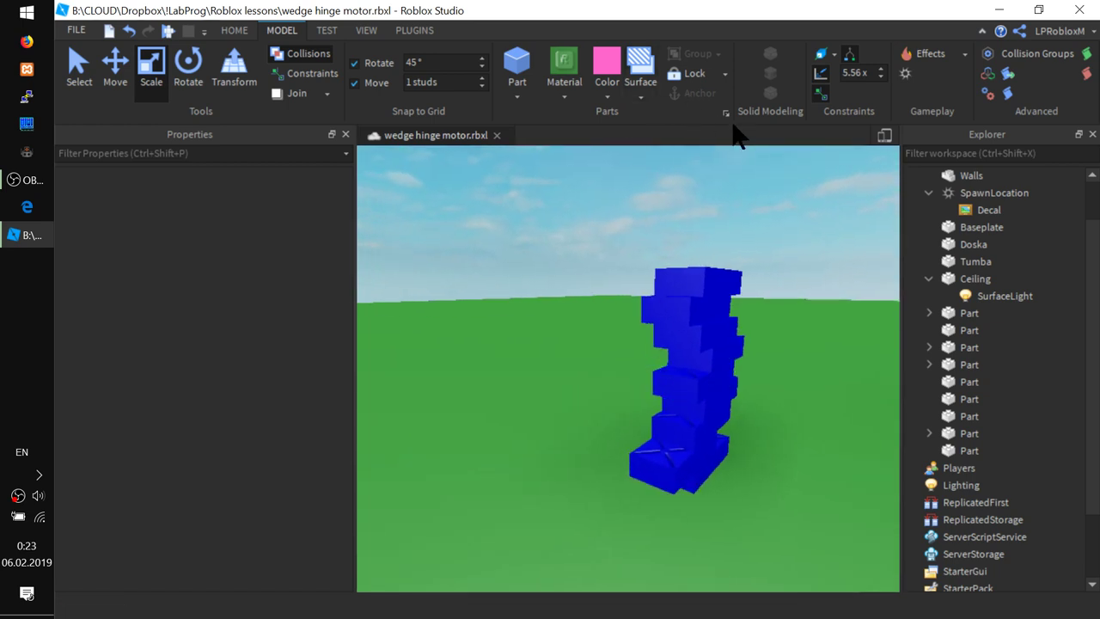
right_drag(804, 388, 804, 388)
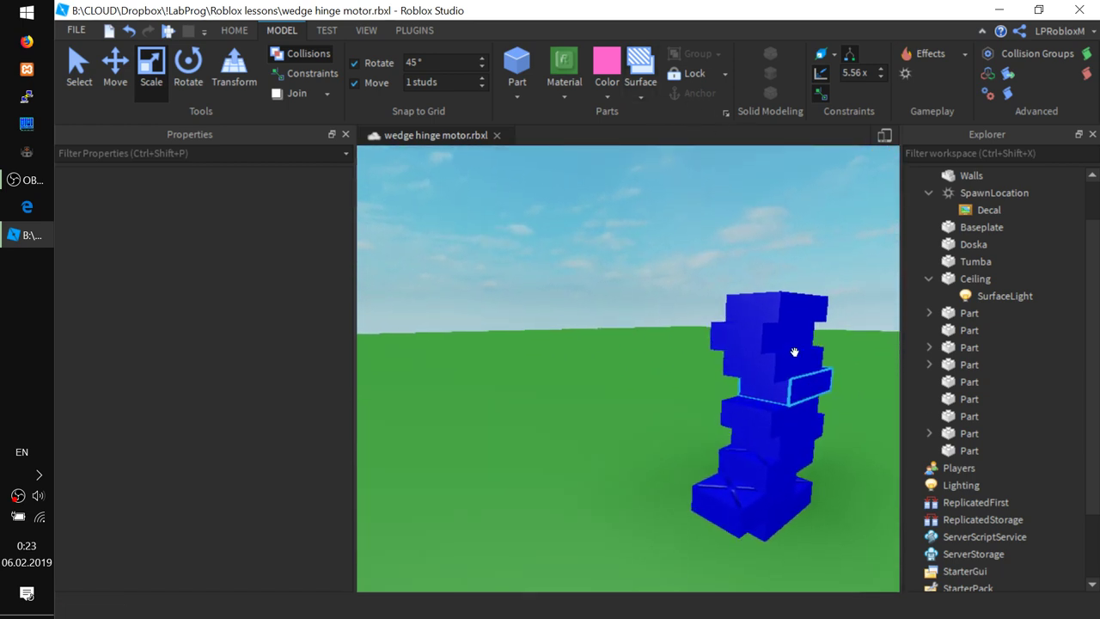
Select the top brick of the blue tower and inspect the stack from several sides.
click(795, 305)
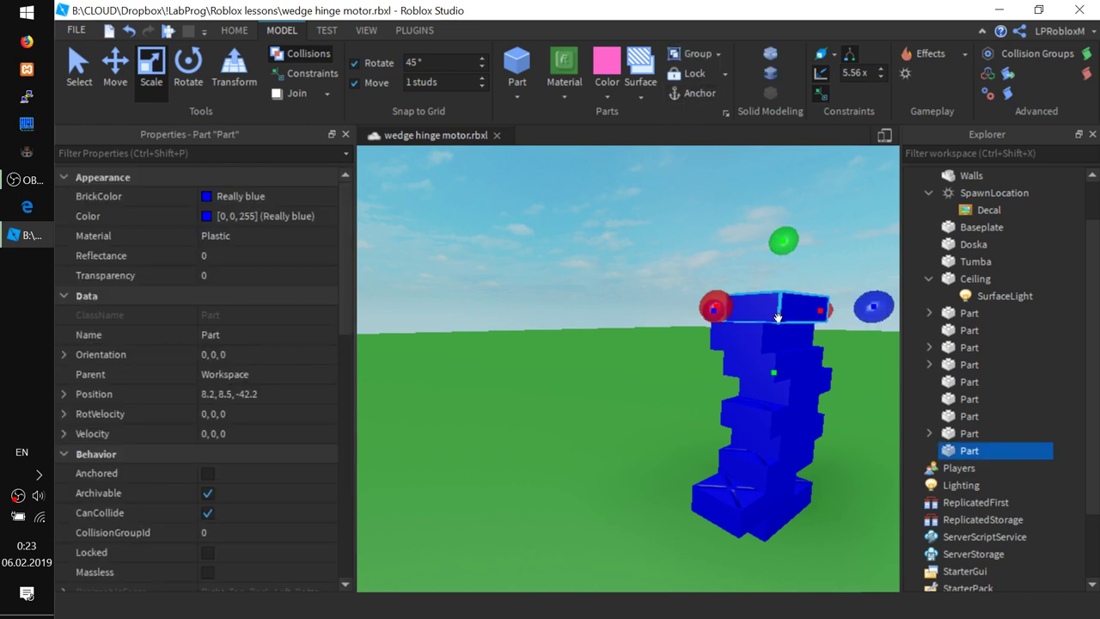
scroll(771, 509, up, 2)
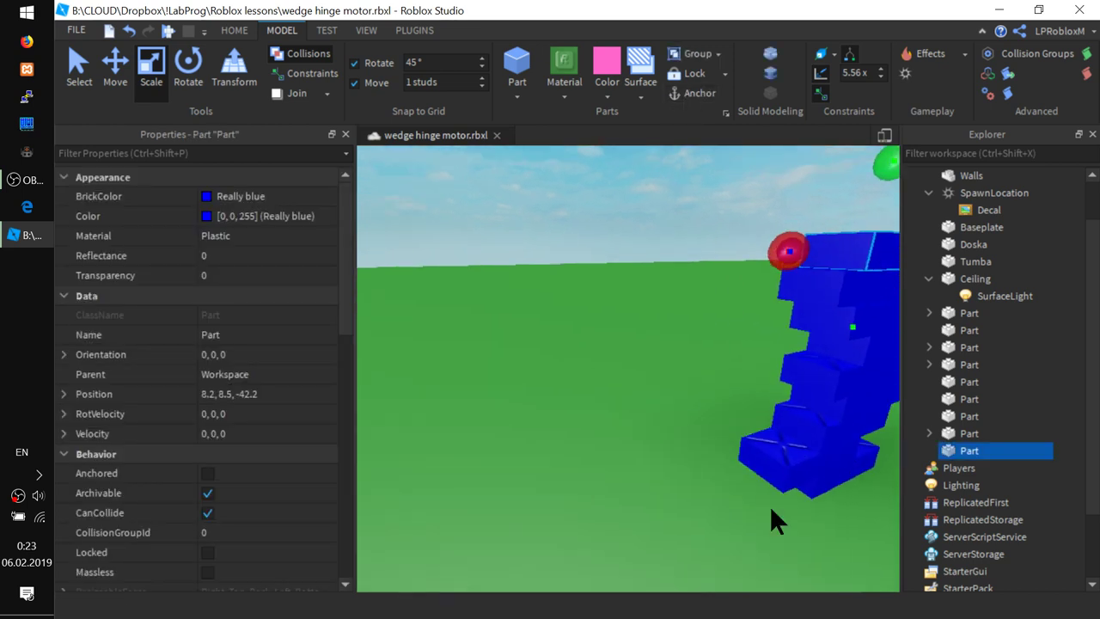
right_drag(770, 505, 781, 498)
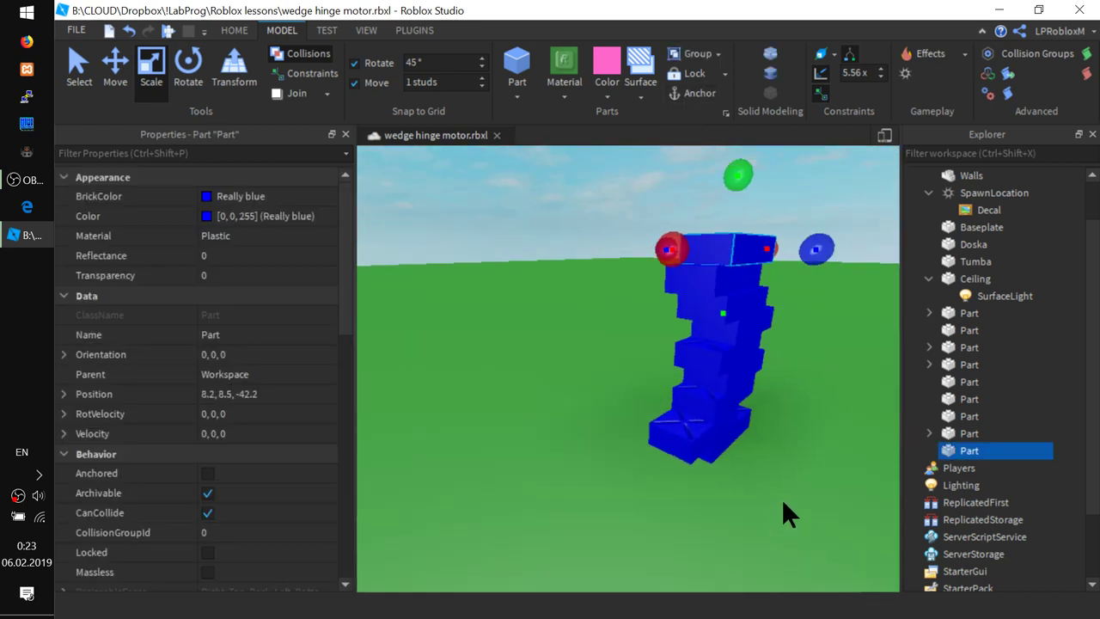
key(d)
right_drag(541, 367, 543, 369)
key(a)
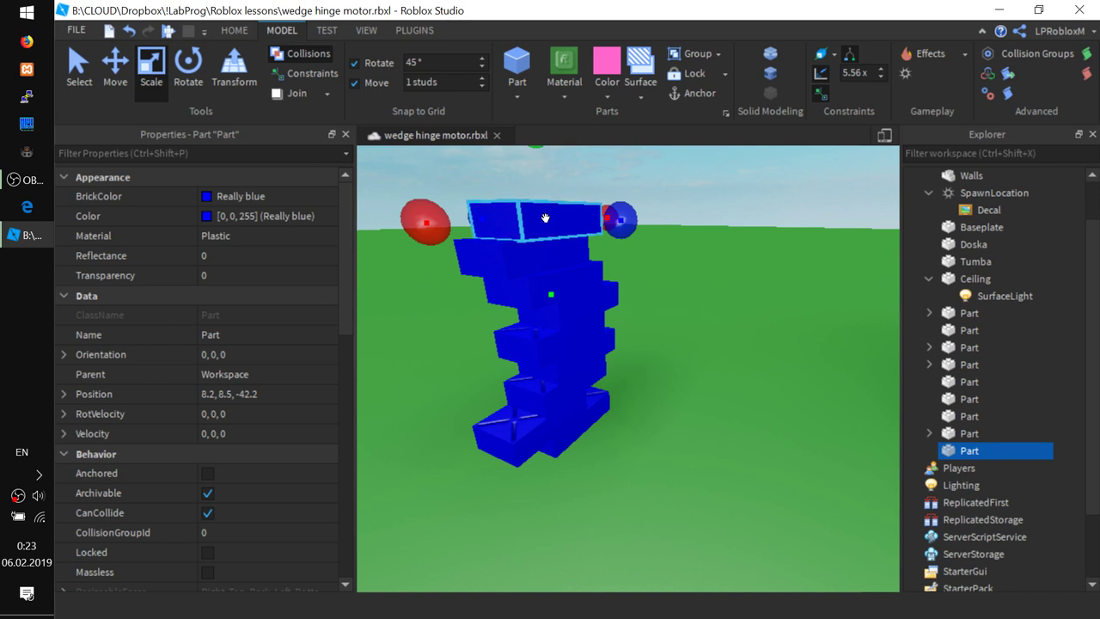
key(a)
right_drag(692, 388, 620, 410)
right_drag(646, 359, 676, 335)
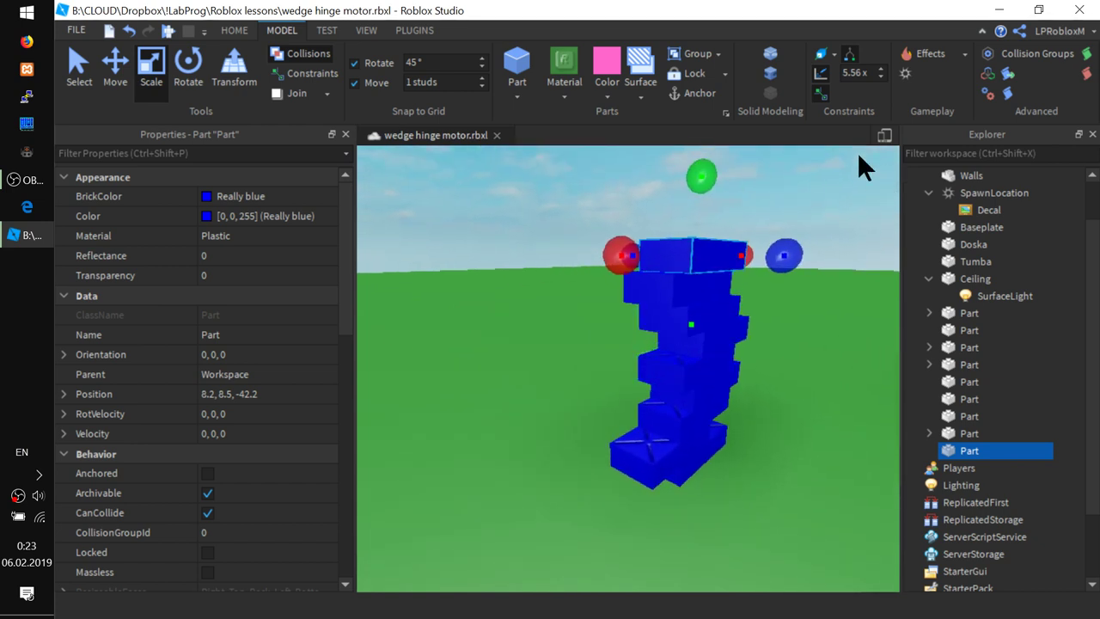
key(d)
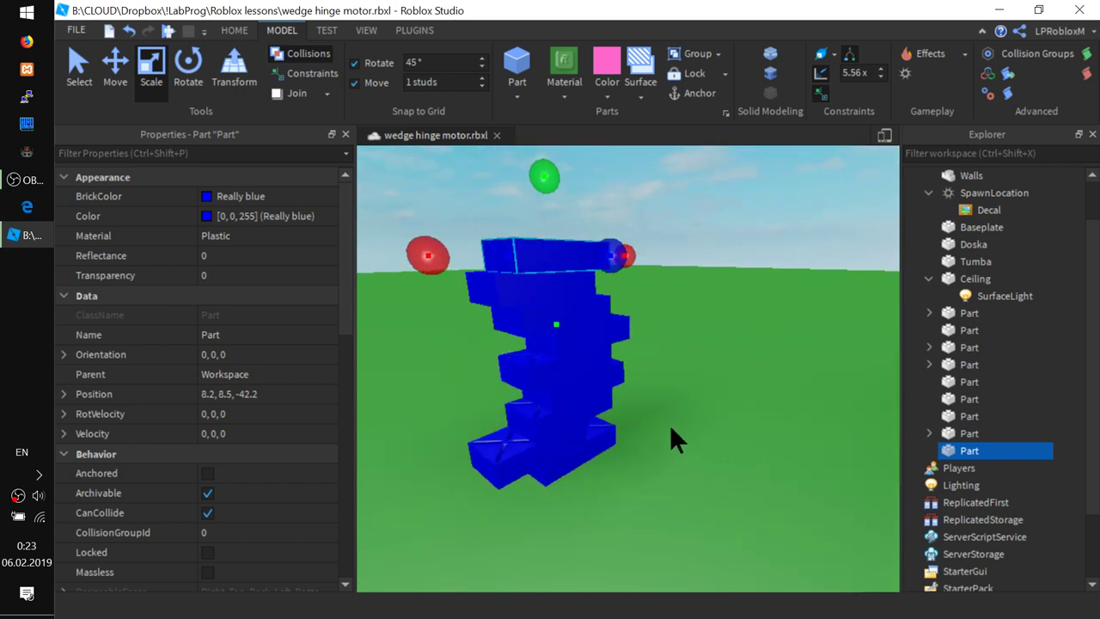
key(a)
key(d)
scroll(537, 476, down, 3)
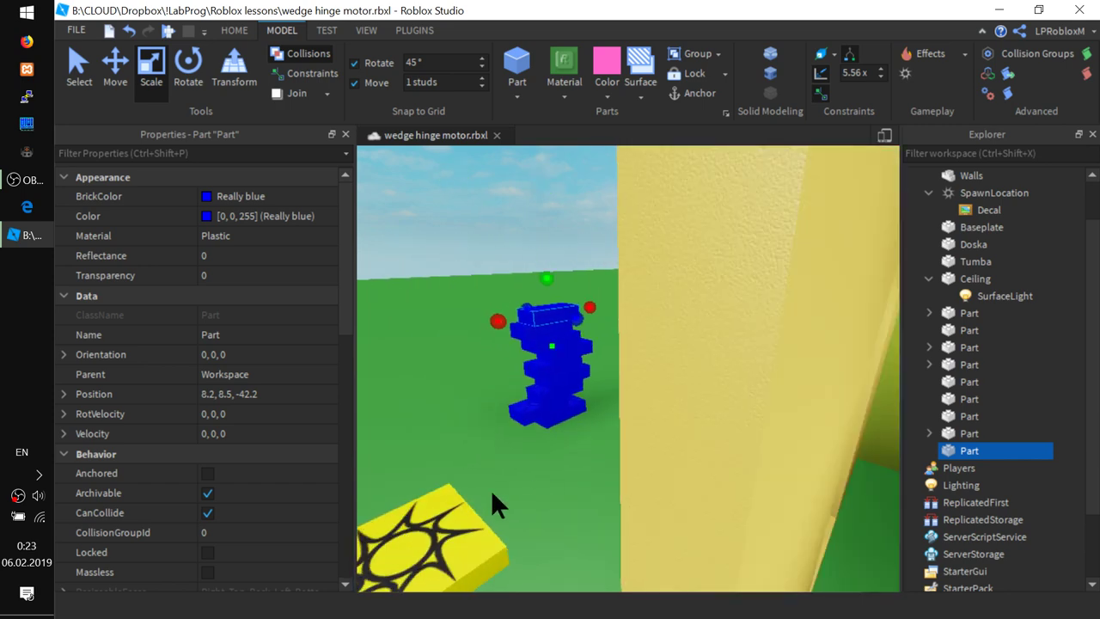
key(a)
key(e)
key(d)
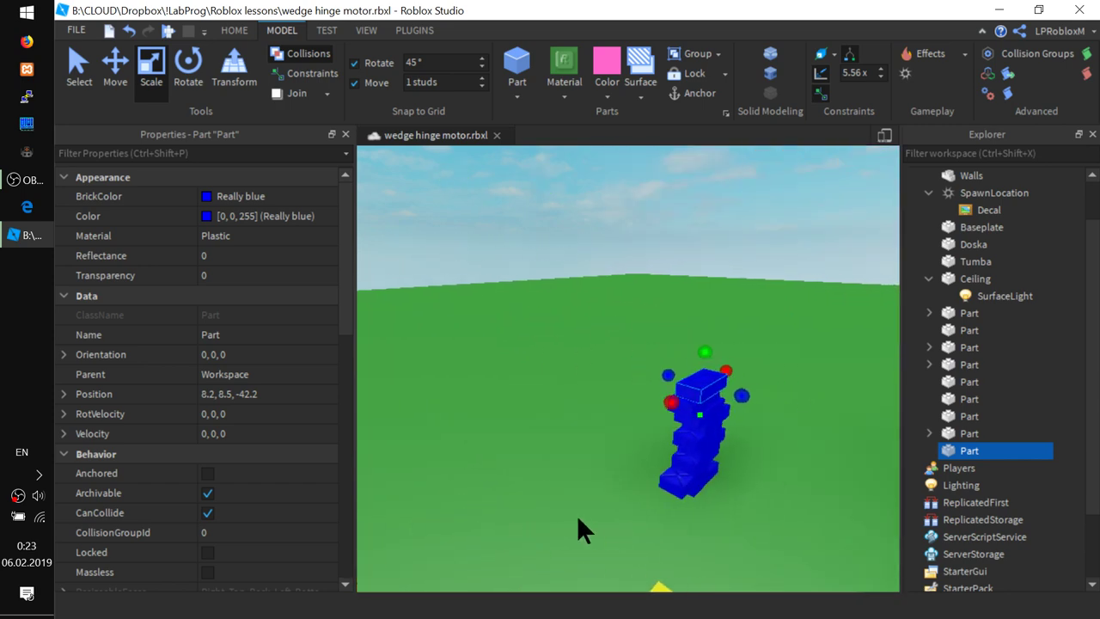
Clear the selection and insert nine pink block parts stacked into a column beside the blue tower.
right_drag(576, 515, 578, 589)
click(554, 398)
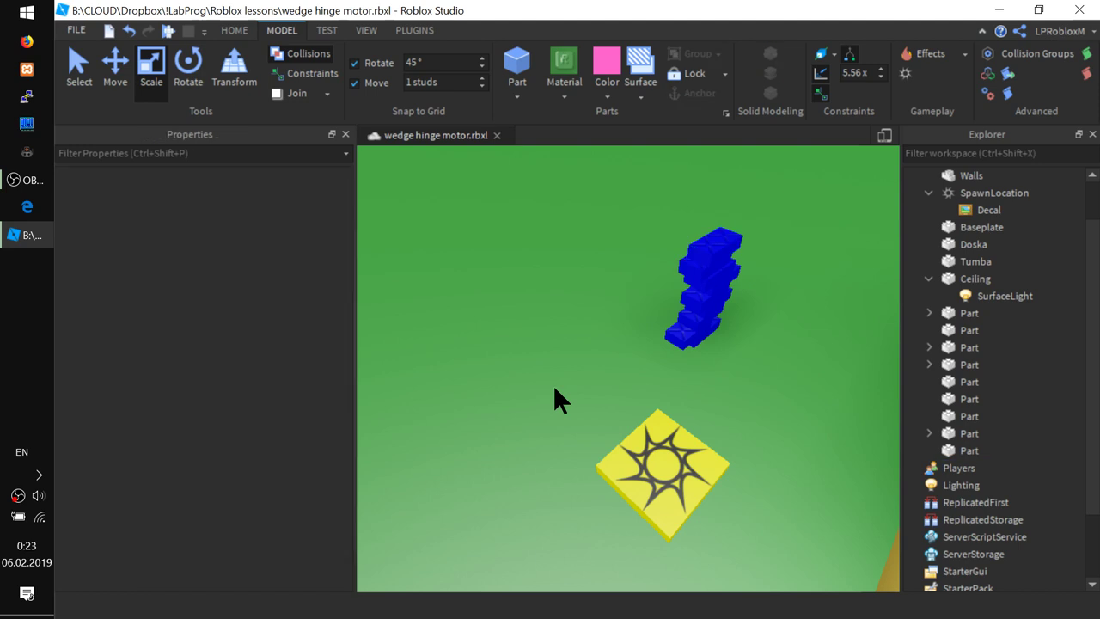
key(a)
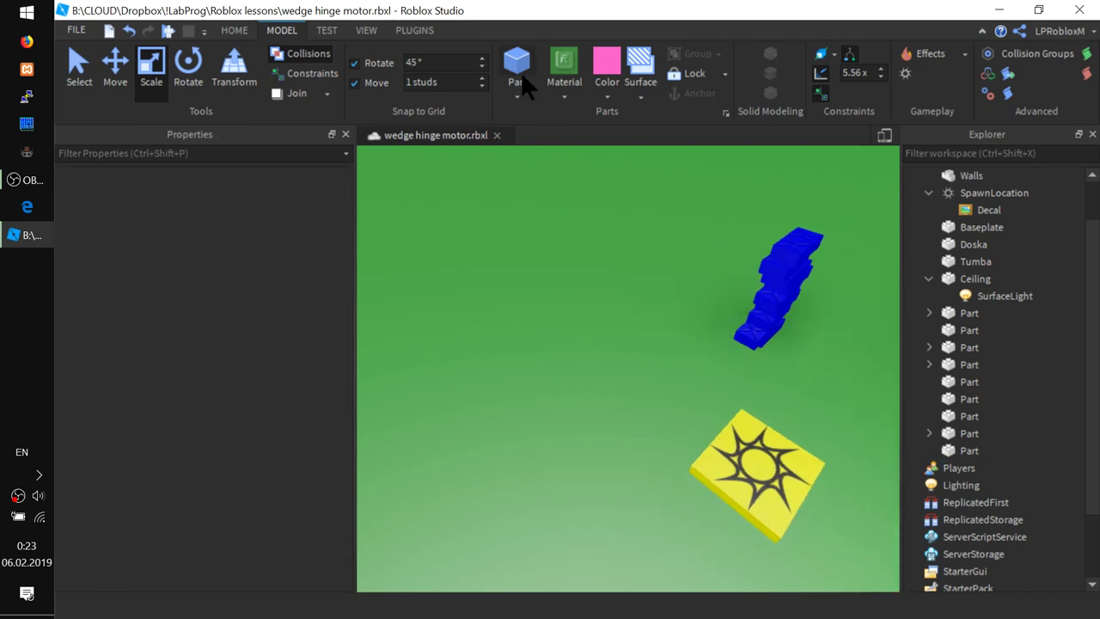
click(236, 31)
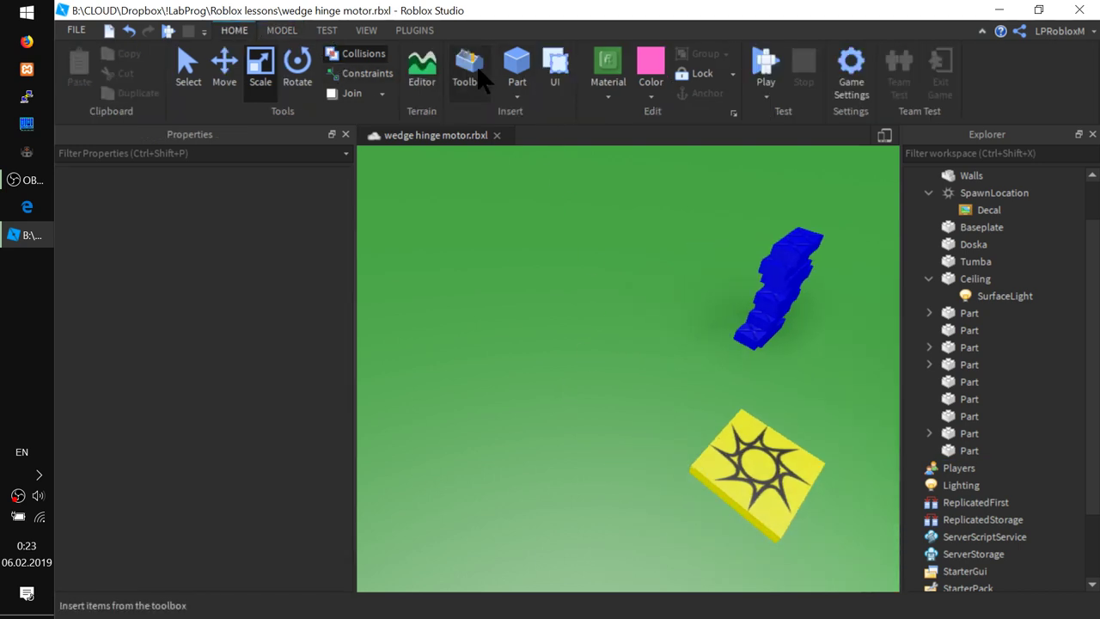
click(282, 31)
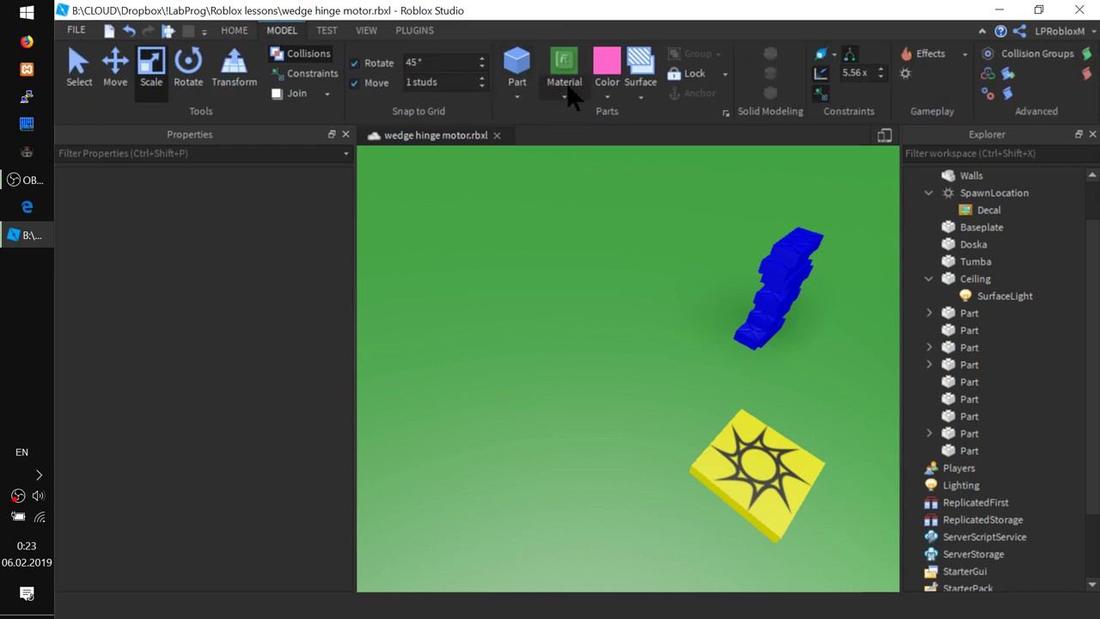
click(517, 73)
click(516, 73)
click(517, 73)
click(516, 73)
click(516, 74)
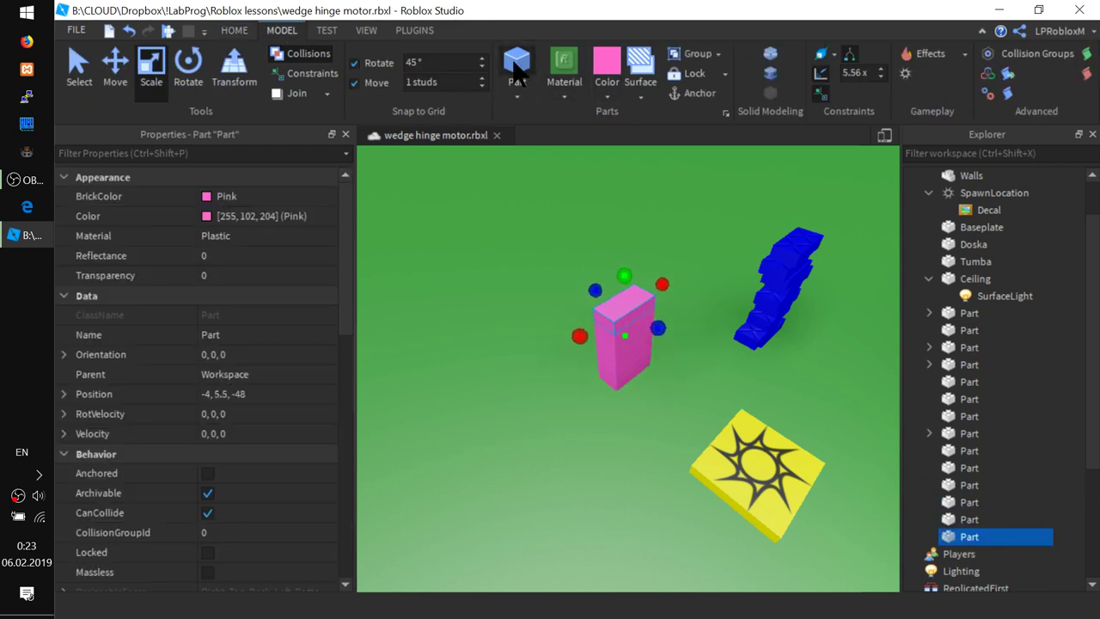
click(517, 73)
click(516, 73)
click(517, 73)
click(517, 73)
Offset two bricks of the pink column with the Move tool, the lower one to X -5 and the upper one to X -2.
click(628, 349)
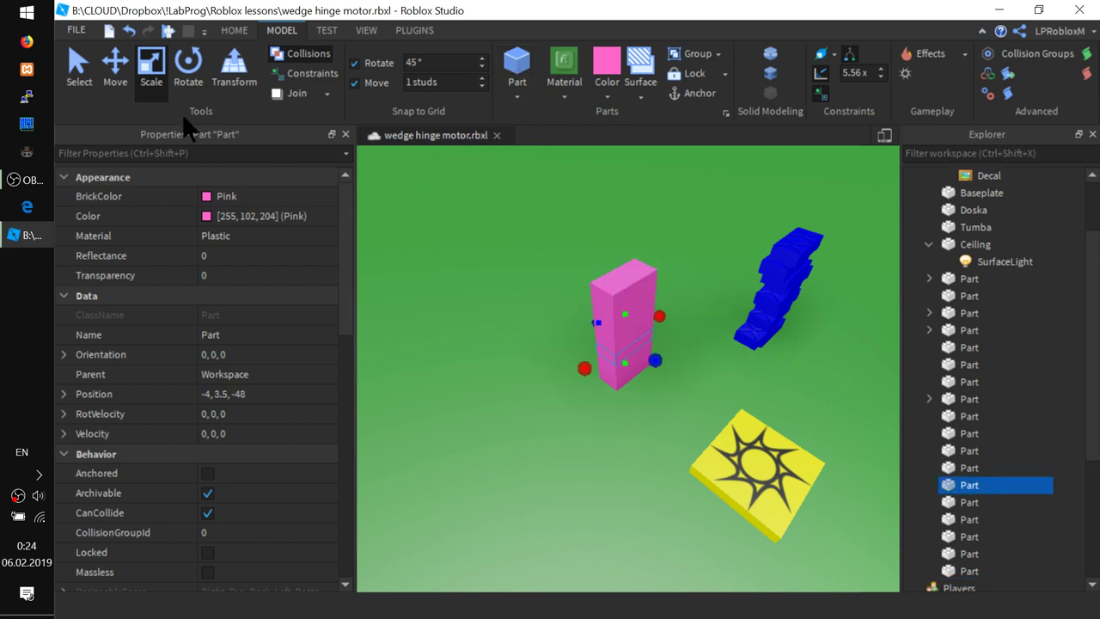
click(115, 69)
drag(578, 370, 567, 371)
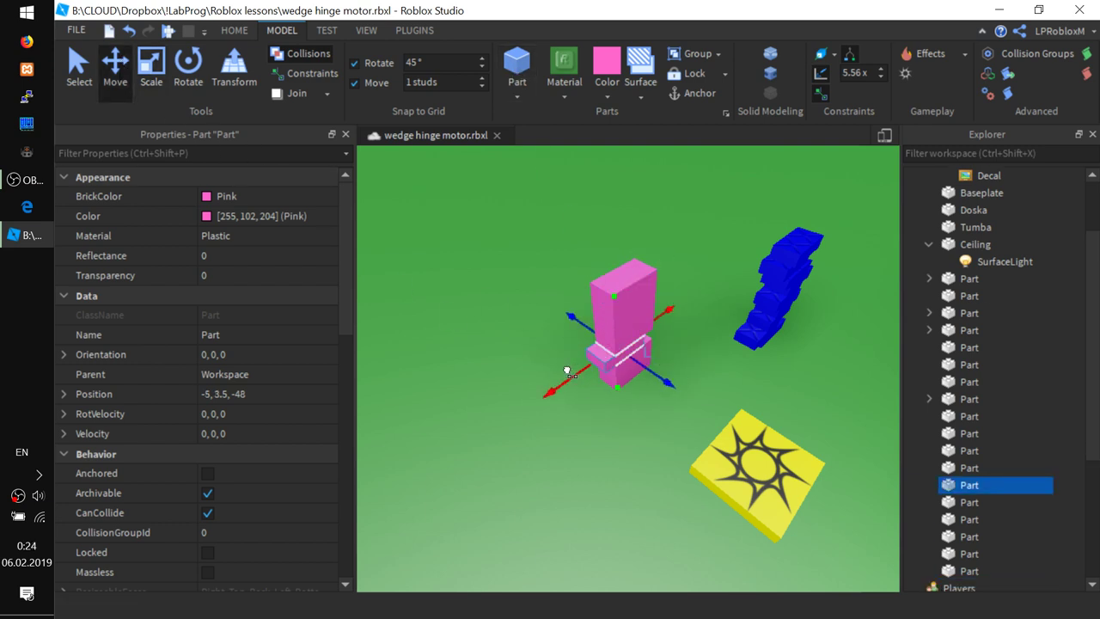
click(645, 296)
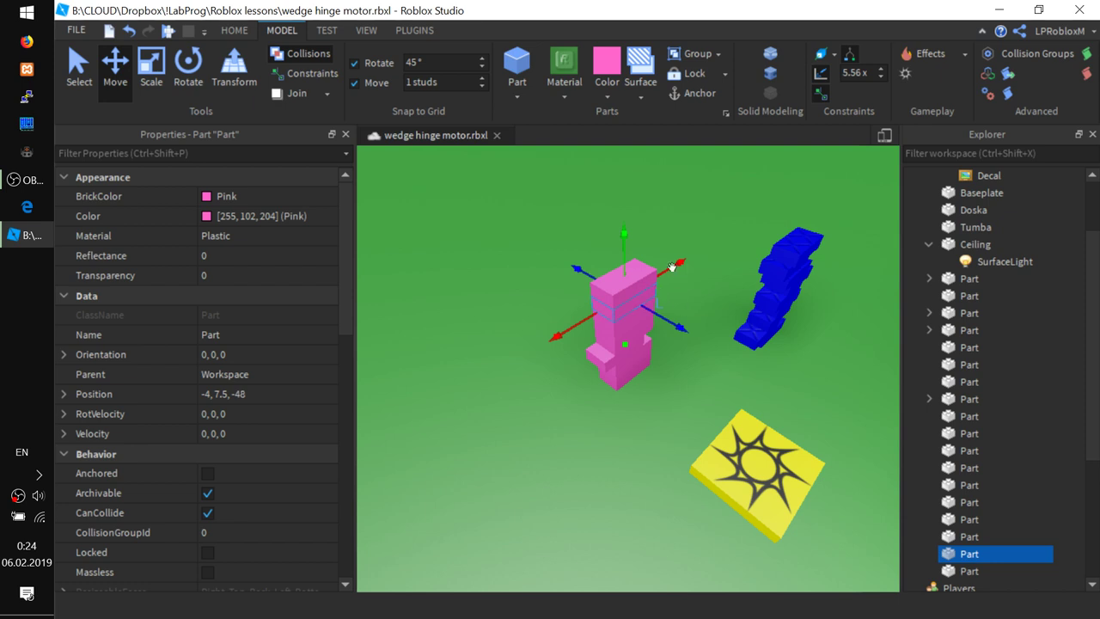
drag(672, 268, 690, 268)
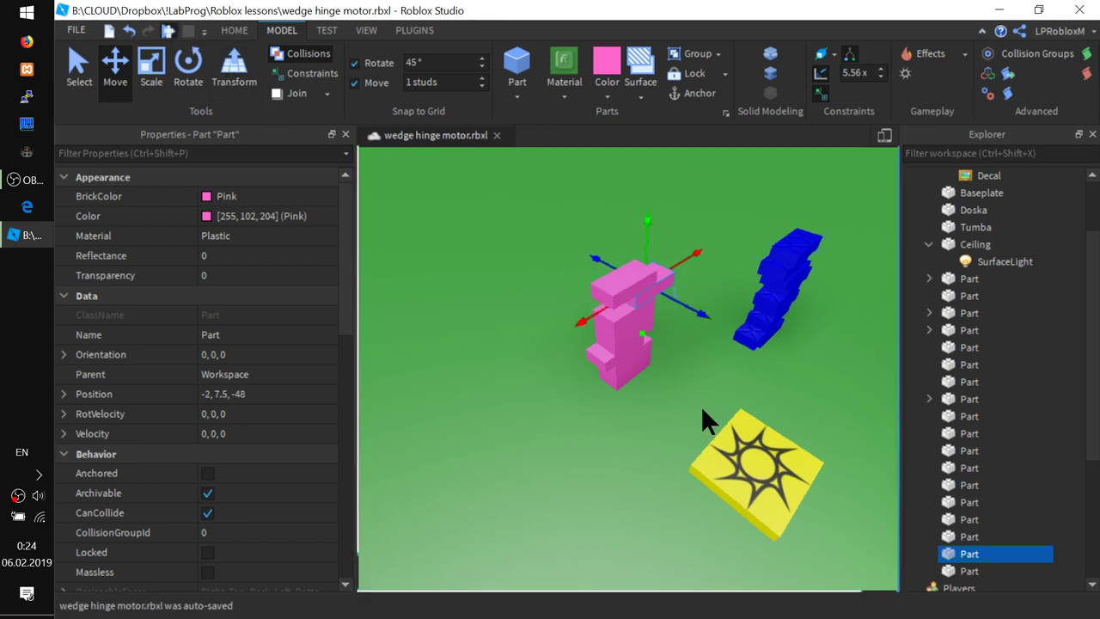
Start a playtest, walk the character to the pink column and jump onto it to test its stability.
key(F5)
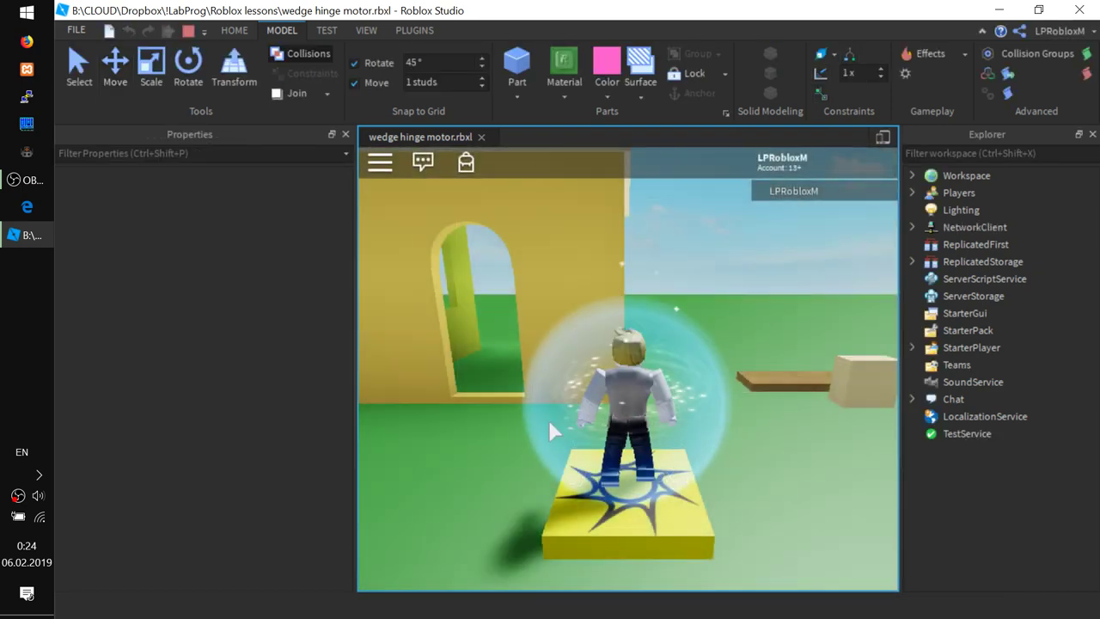
right_drag(493, 394, 548, 439)
key(a)
key(a)
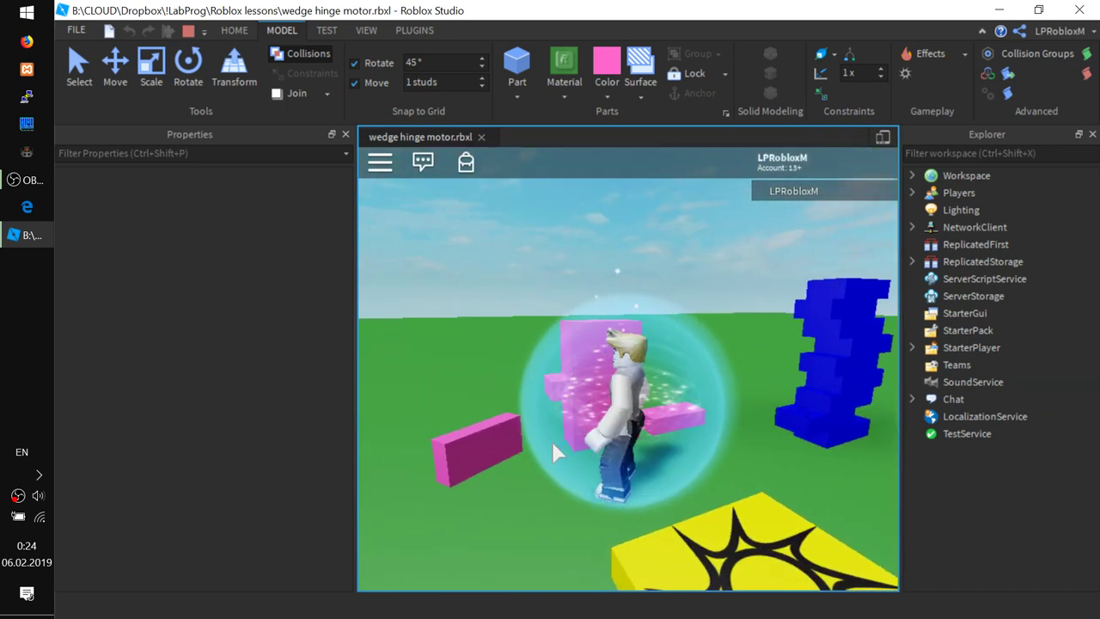
key(w)
key(space)
key(s)
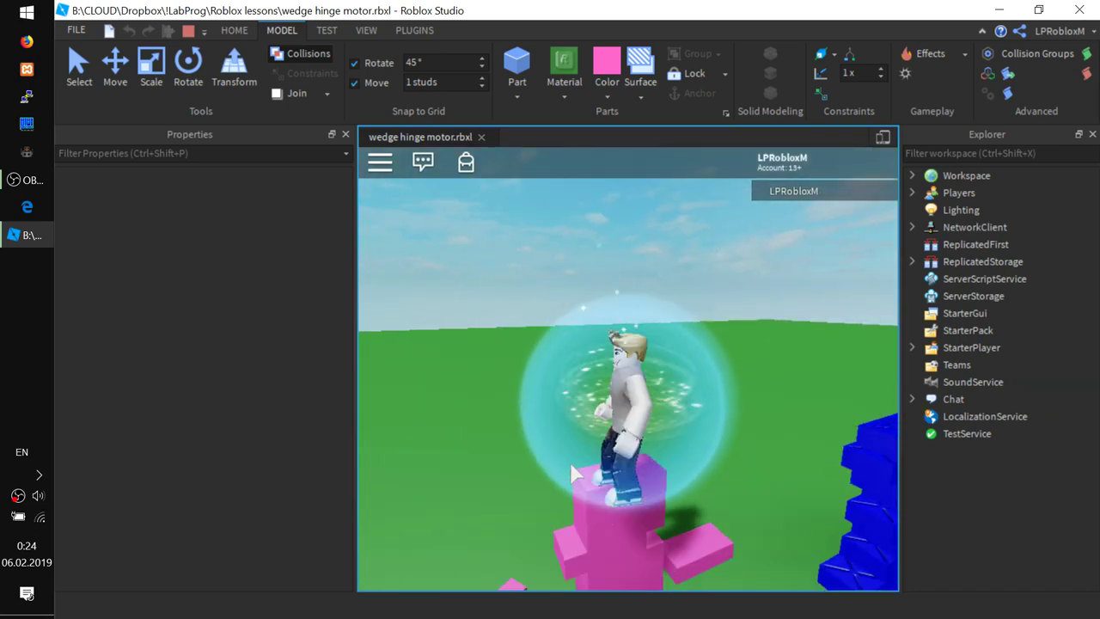
key(w)
key(s)
key(d)
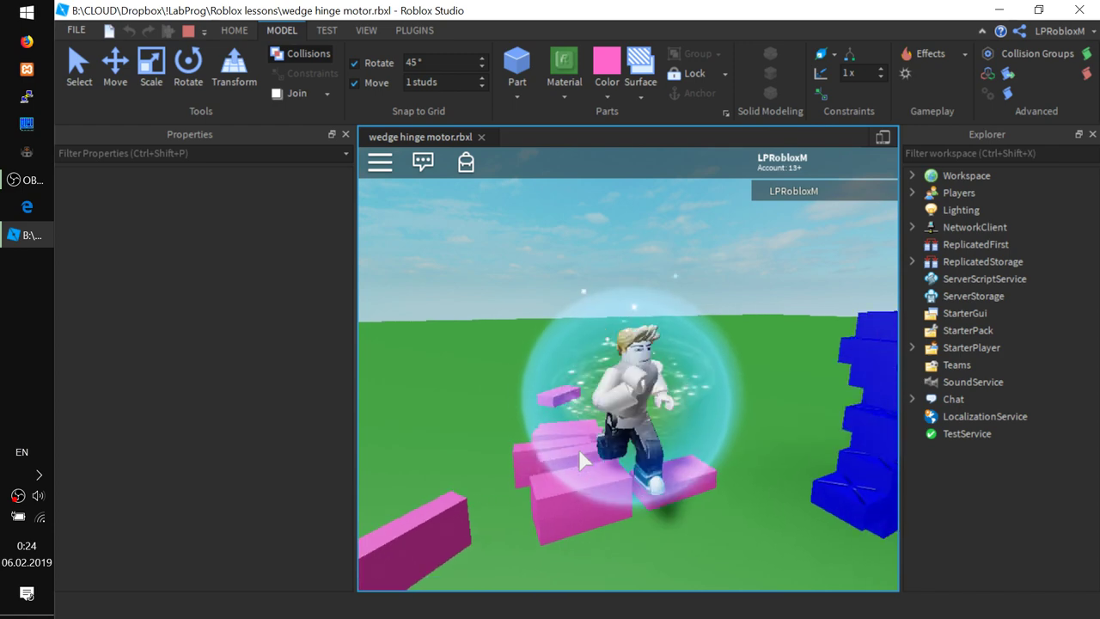
Walk the character to the blue tower and jump around on top of it to test how its bricks hold.
key(d)
key(w)
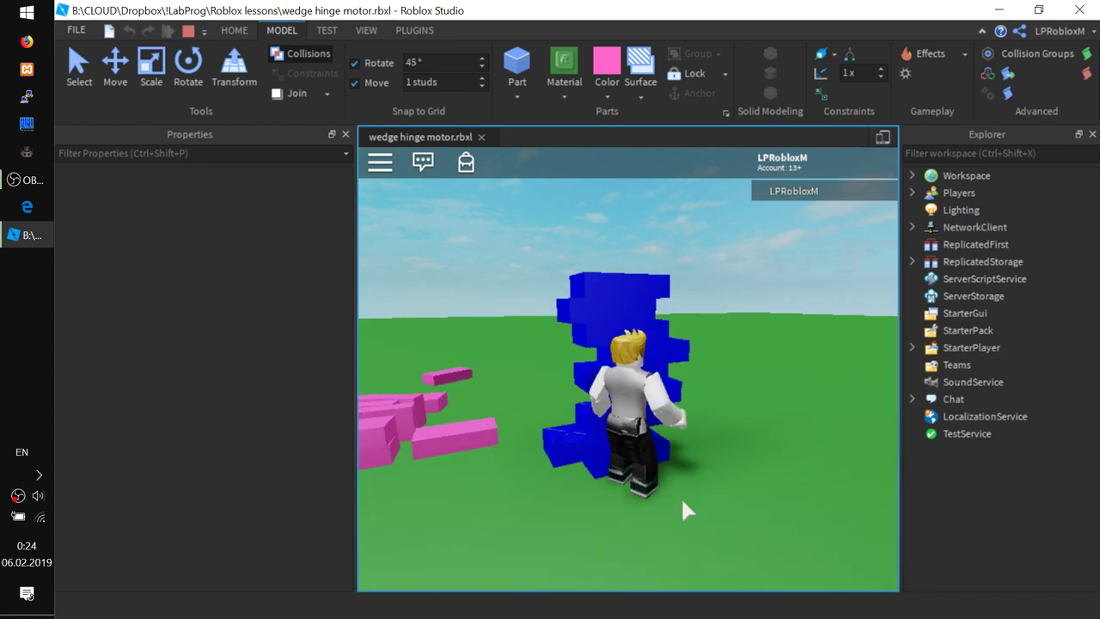
key(space)
key(d)
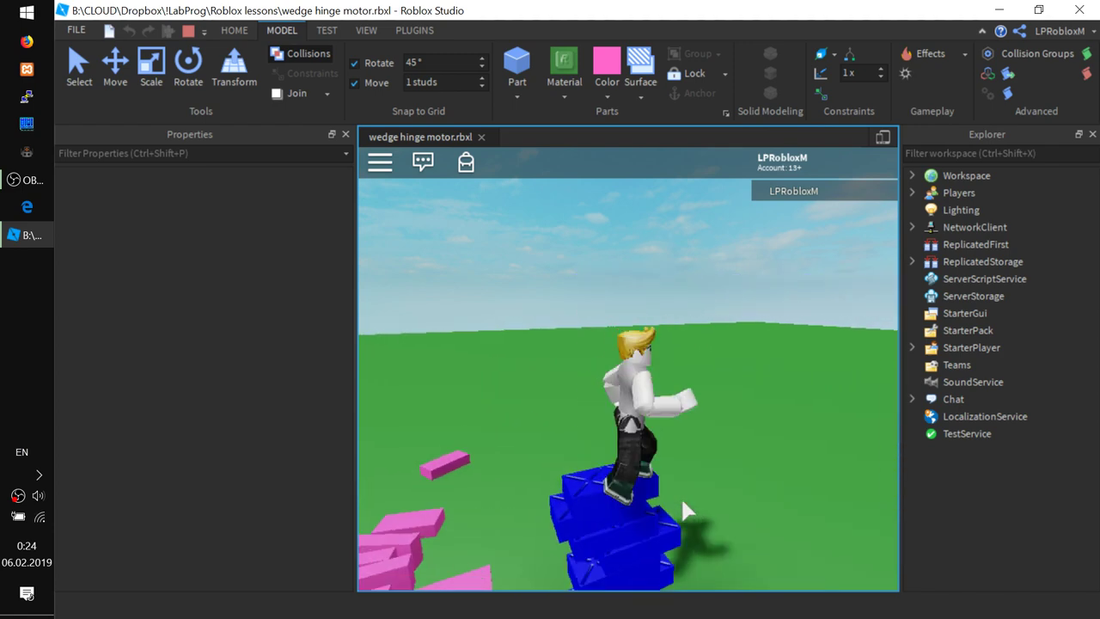
key(s)
key(w)
key(space)
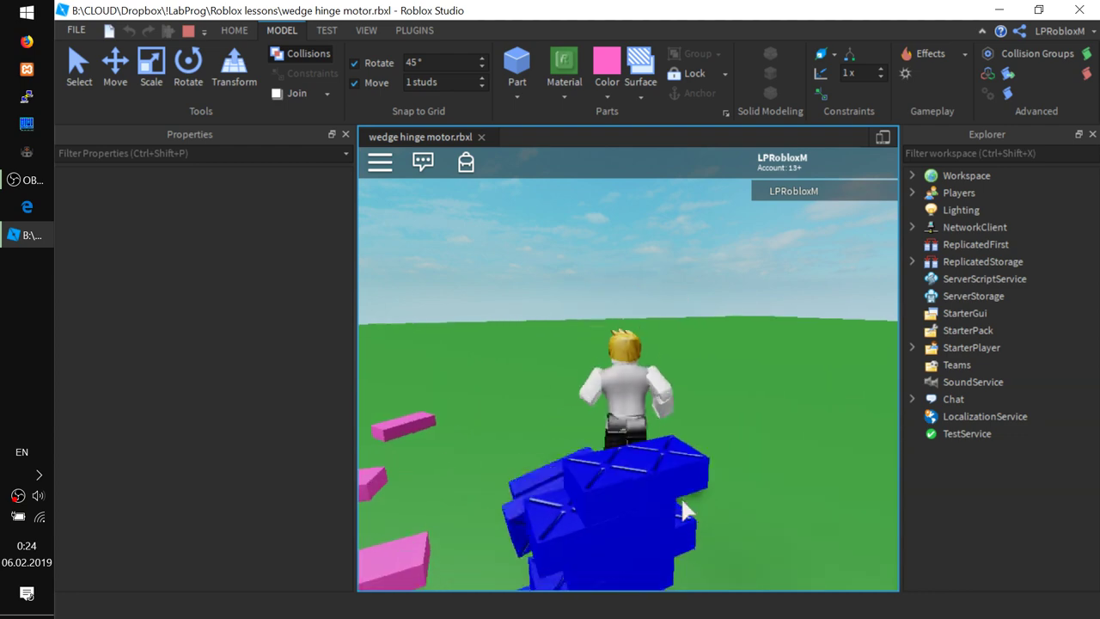
key(s)
key(space)
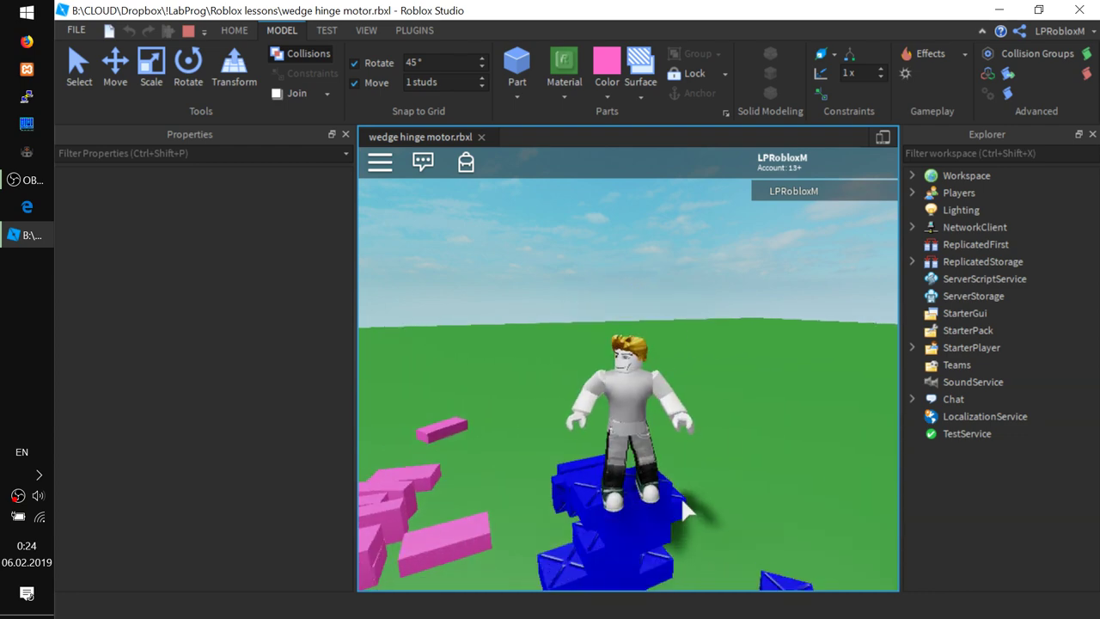
Walk the character back towards the pink bricks and end the playtest.
key(a)
key(s)
key(a)
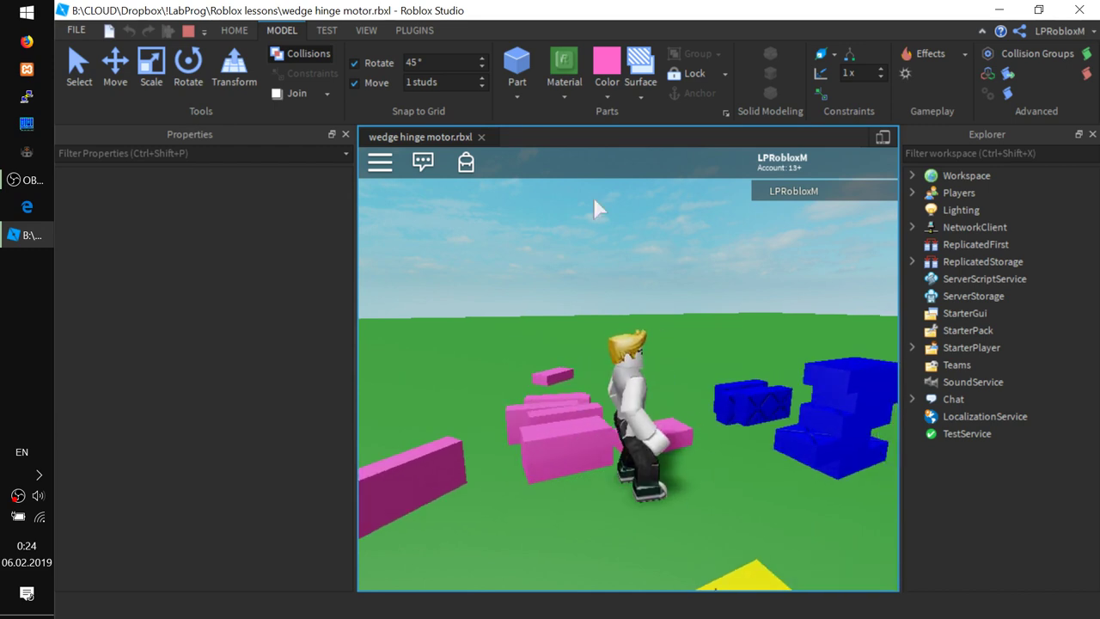
click(188, 31)
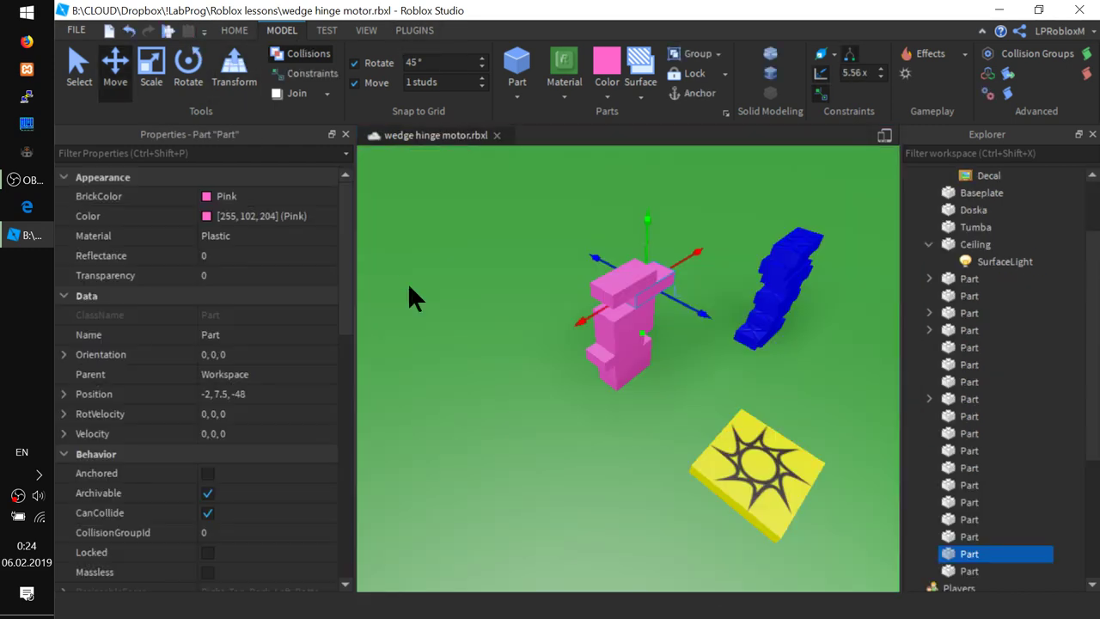
Move the protruding upper brick of the pink column to X position -3.
scroll(712, 402, up, 3)
scroll(712, 401, down, 4)
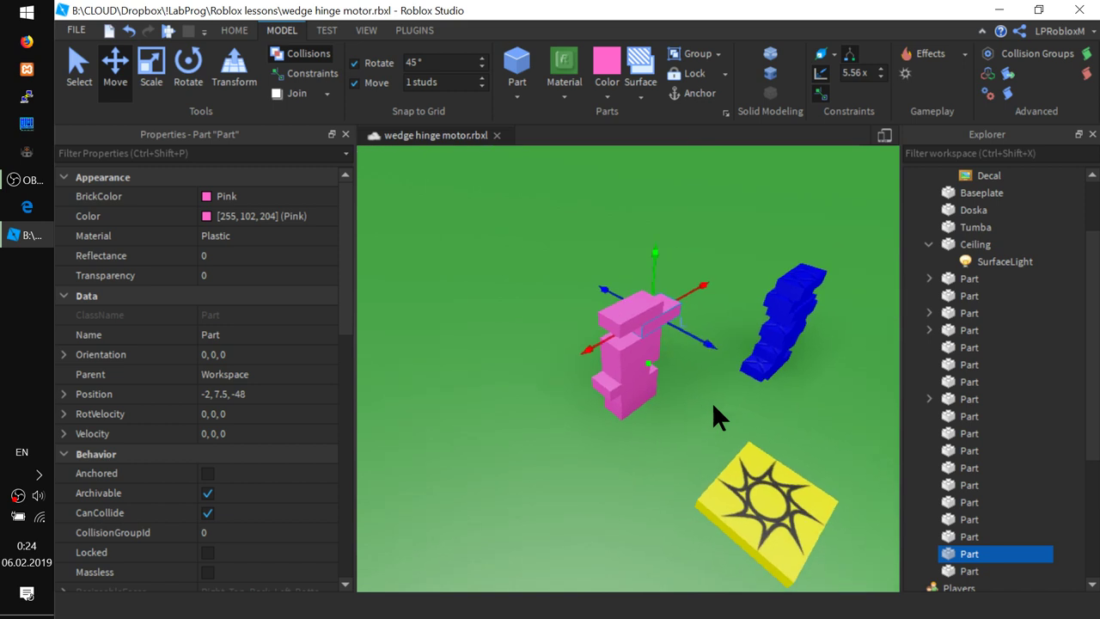
scroll(711, 402, up, 5)
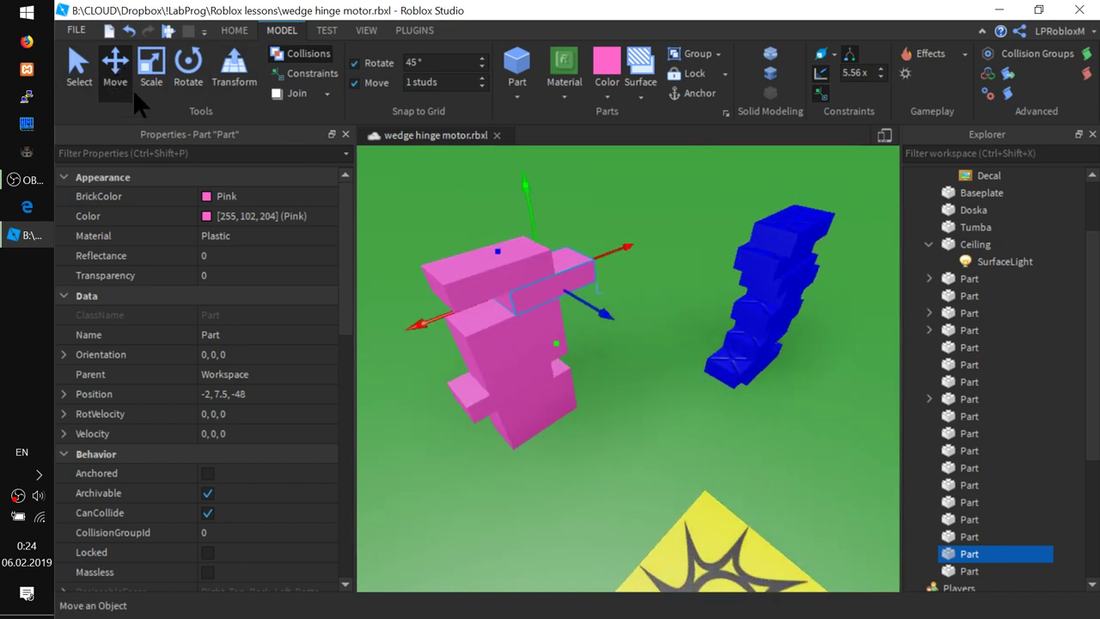
mouse_move(617, 248)
mouse_down()
mouse_move(447, 301)
mouse_move(607, 256)
mouse_up()
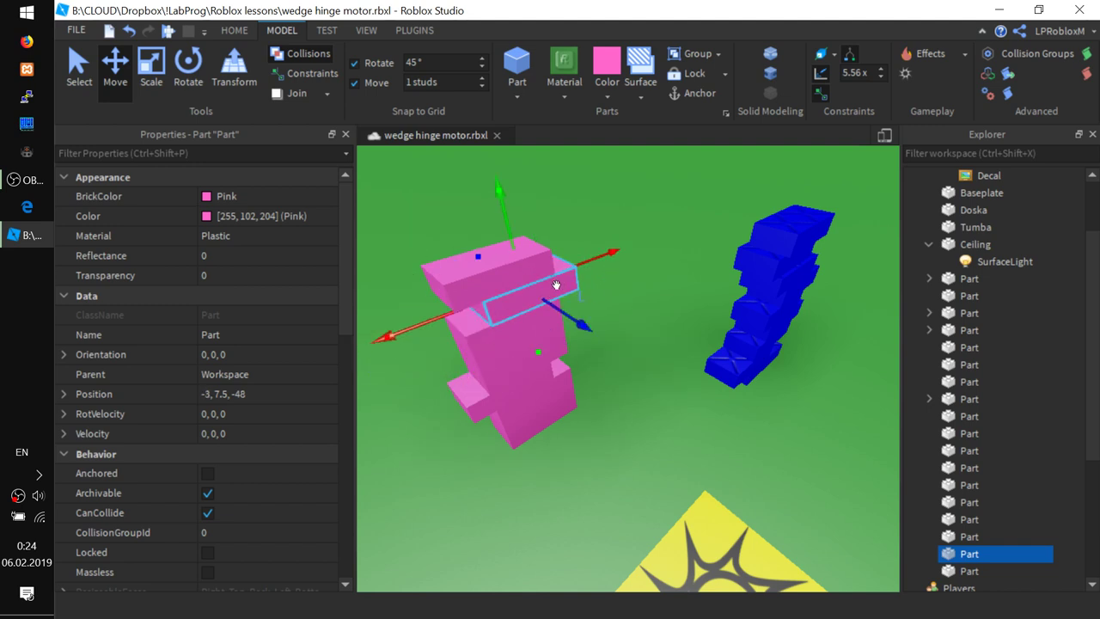
Select the pink column's bricks one after another from the top down to the base to examine their individual positions.
drag(556, 285, 493, 288)
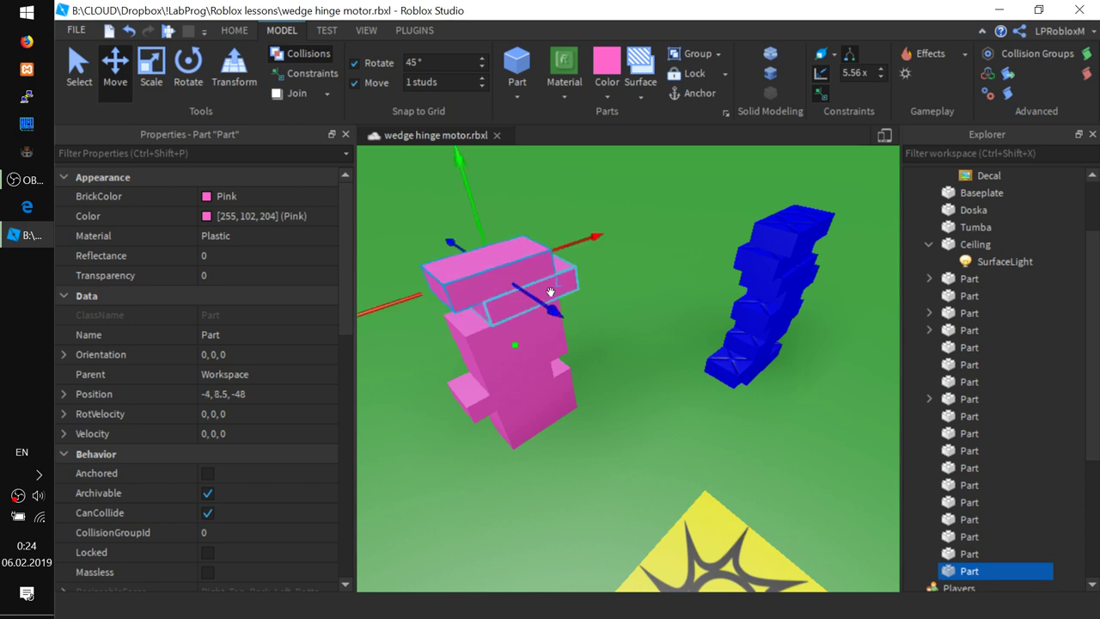
click(536, 322)
drag(537, 323, 523, 323)
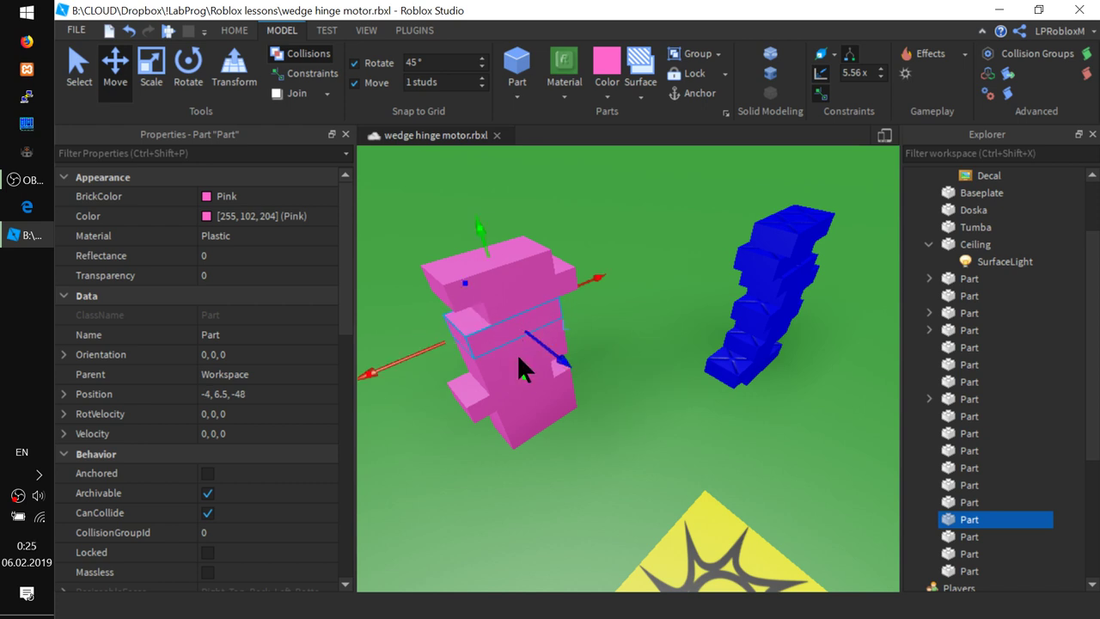
click(514, 375)
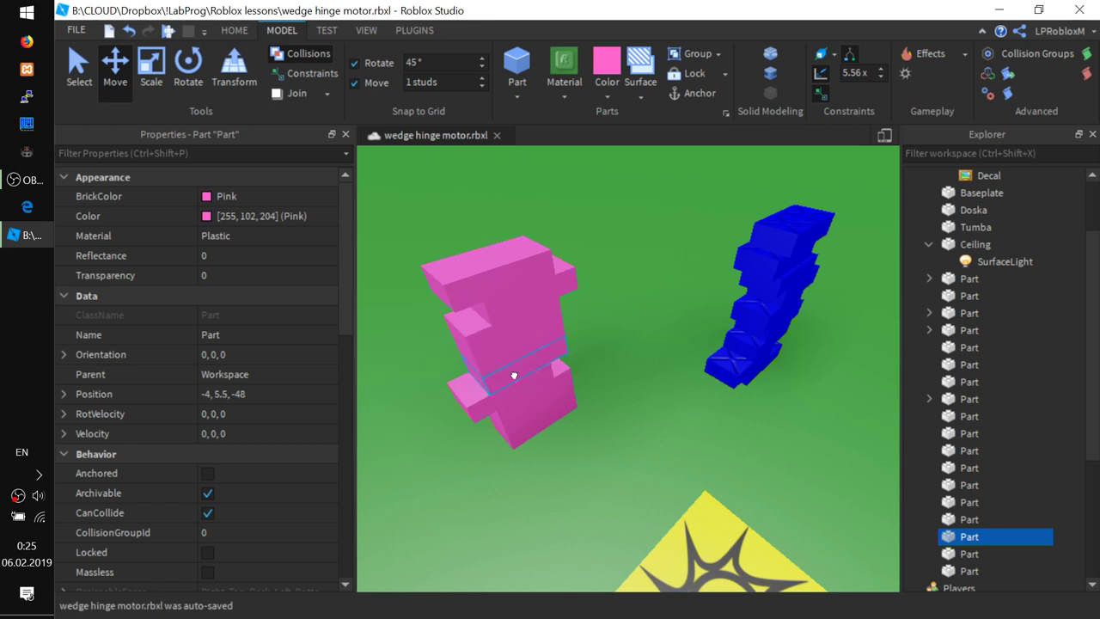
click(507, 380)
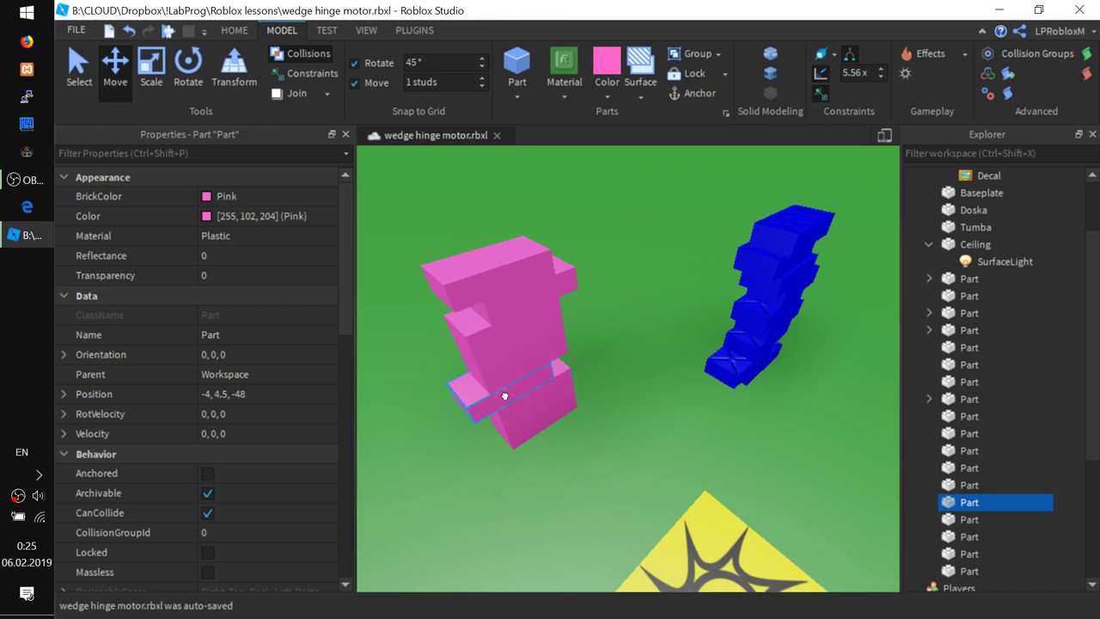
click(507, 394)
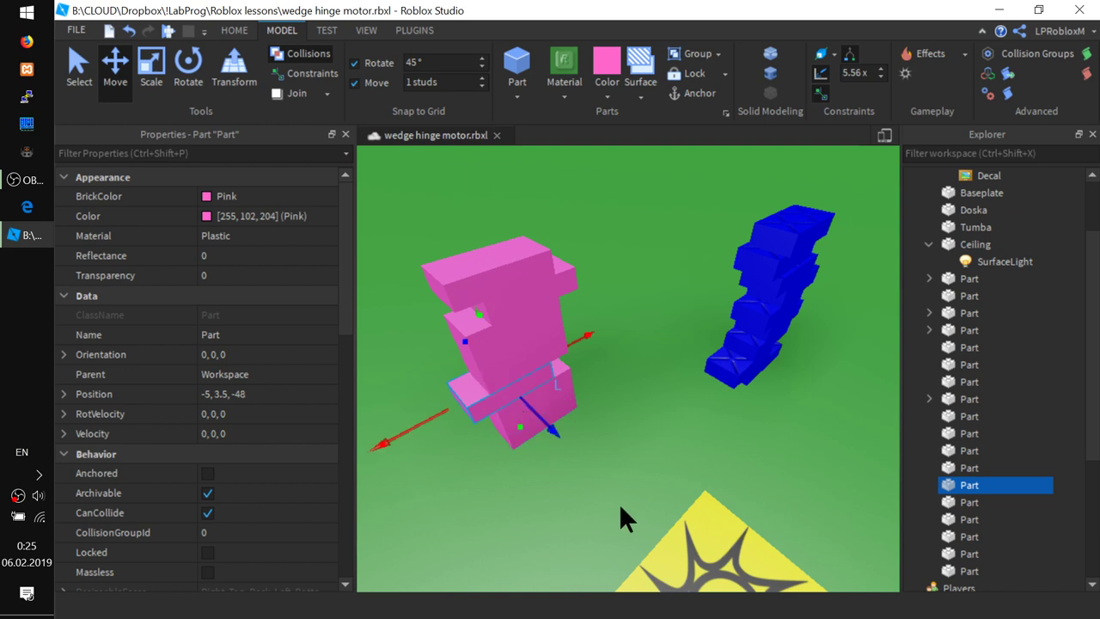
click(599, 416)
click(563, 379)
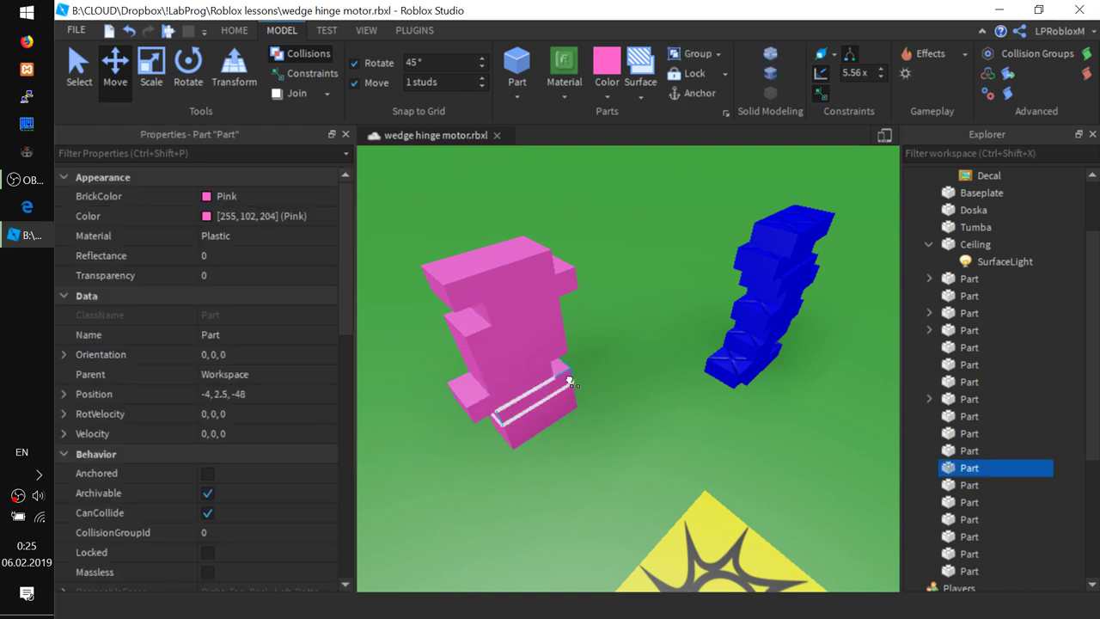
click(566, 399)
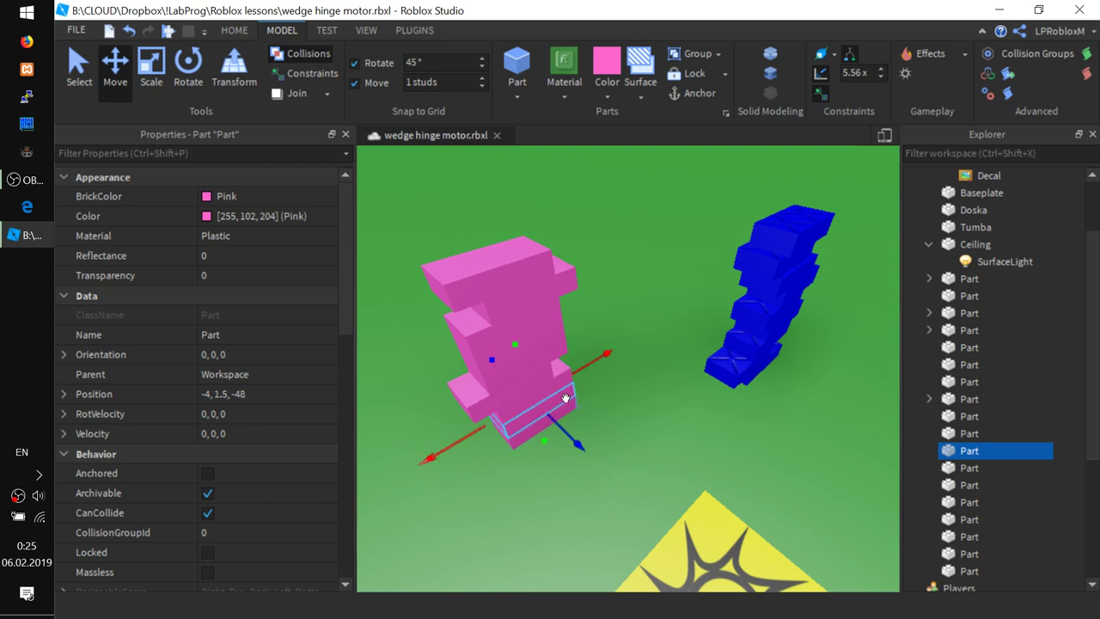
drag(571, 398, 569, 405)
click(568, 413)
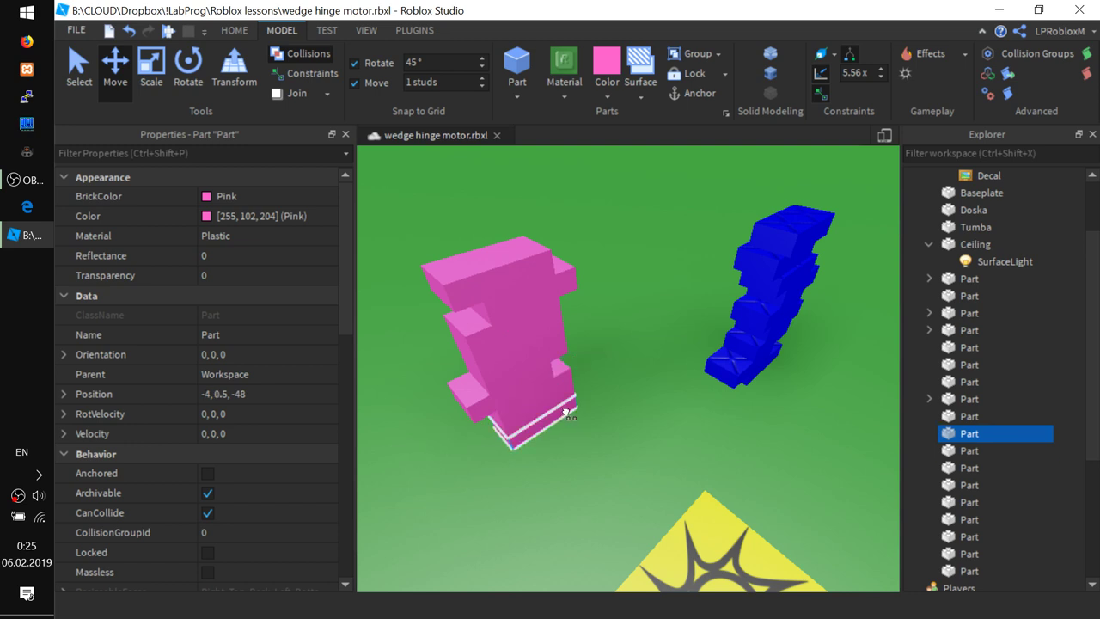
Select the pink bricks from the lower protruding one back up to the top one to check how they rest on each other.
click(485, 410)
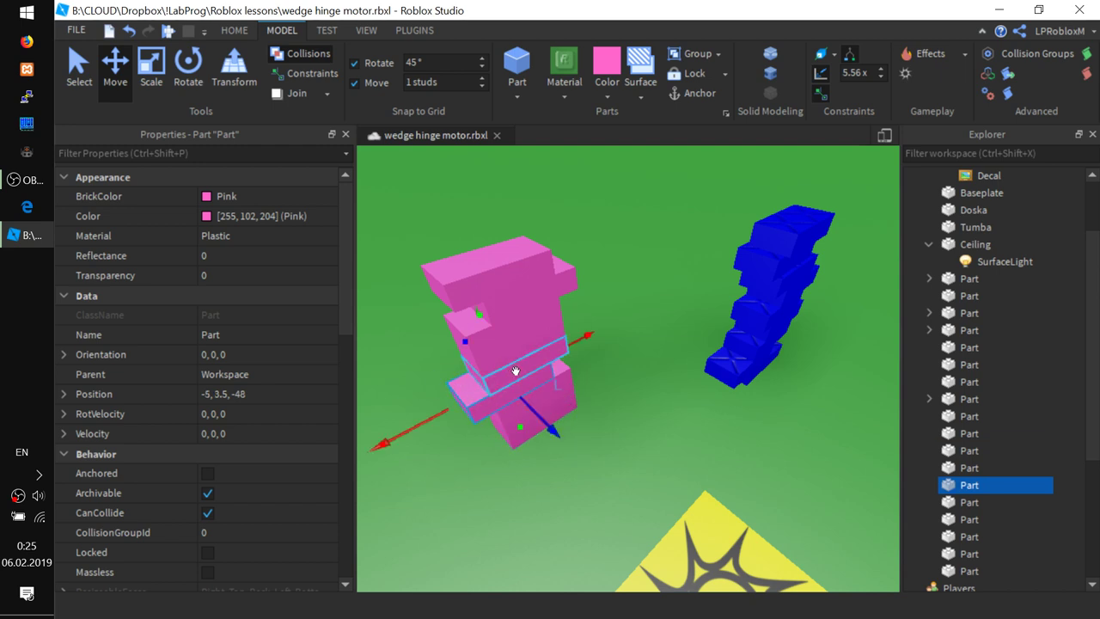
click(502, 378)
click(507, 351)
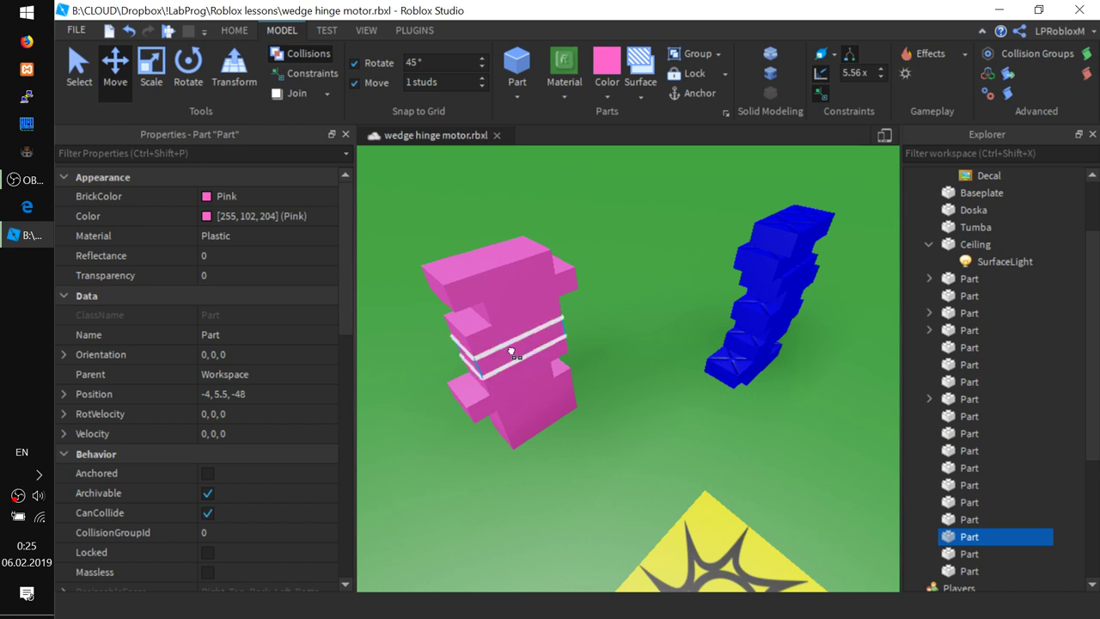
click(501, 341)
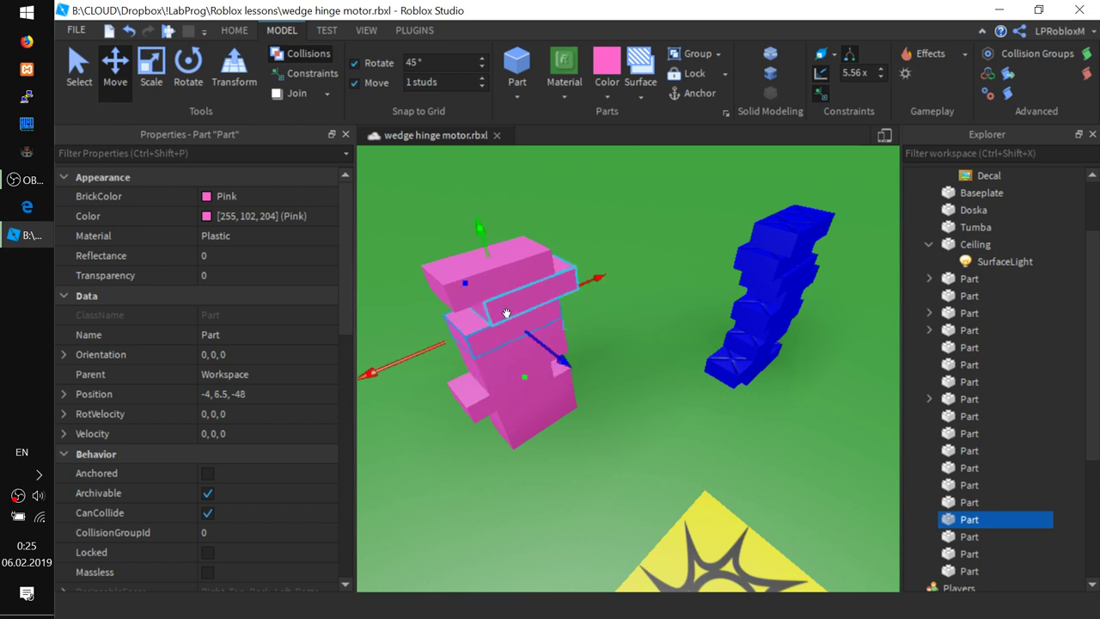
click(491, 310)
click(484, 282)
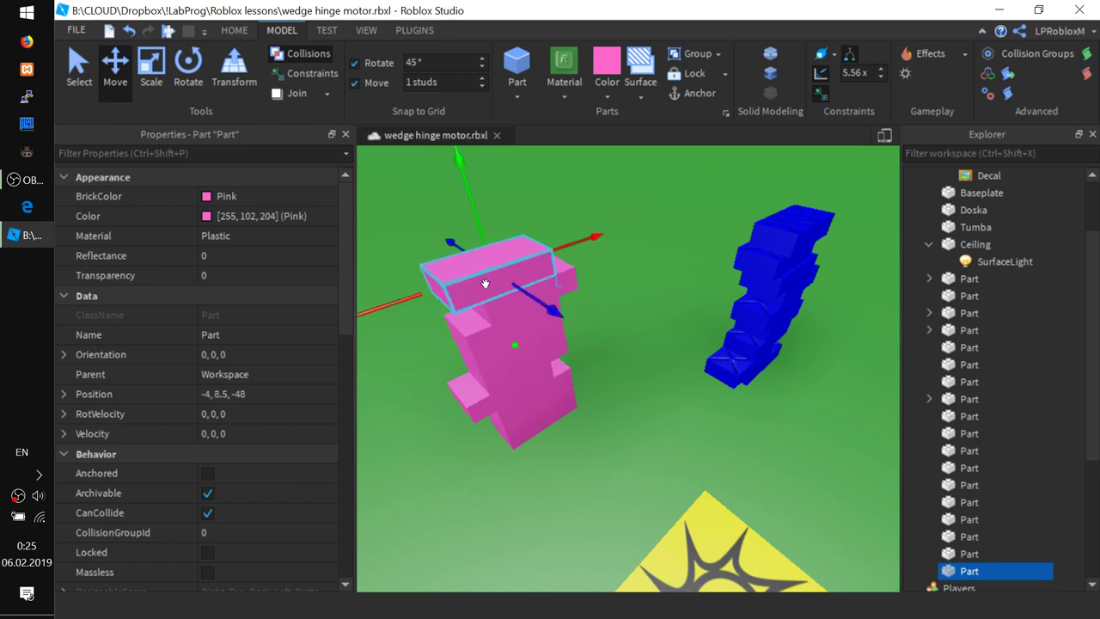
click(485, 291)
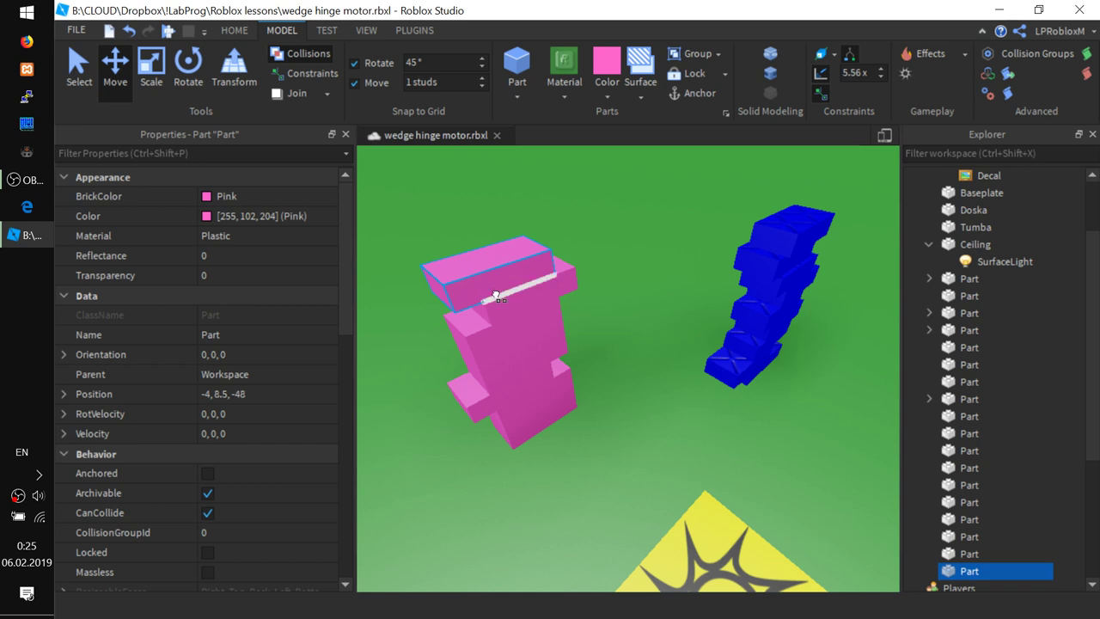
click(499, 298)
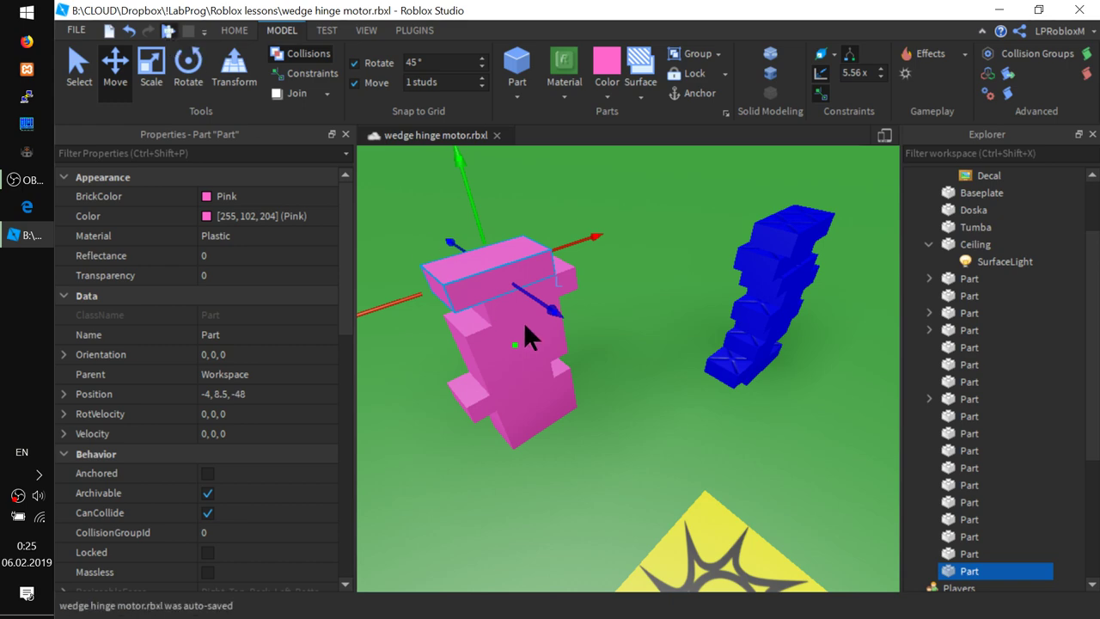
Start a playtest, walk the character into the pink column to test its stability, and end the playtest.
key(F5)
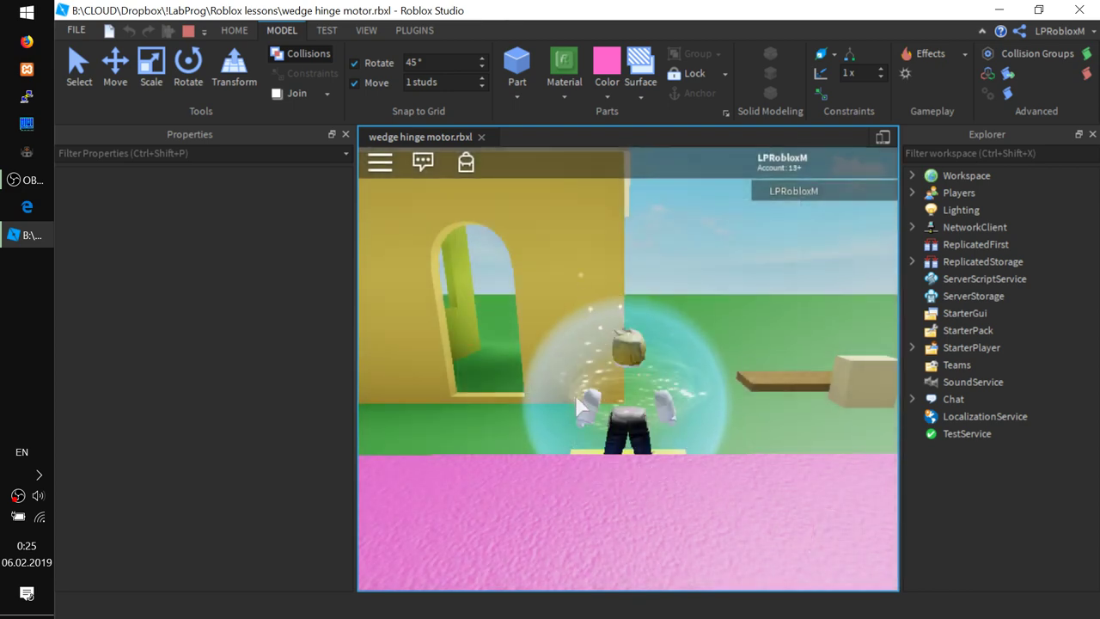
right_drag(577, 397, 570, 402)
key(a)
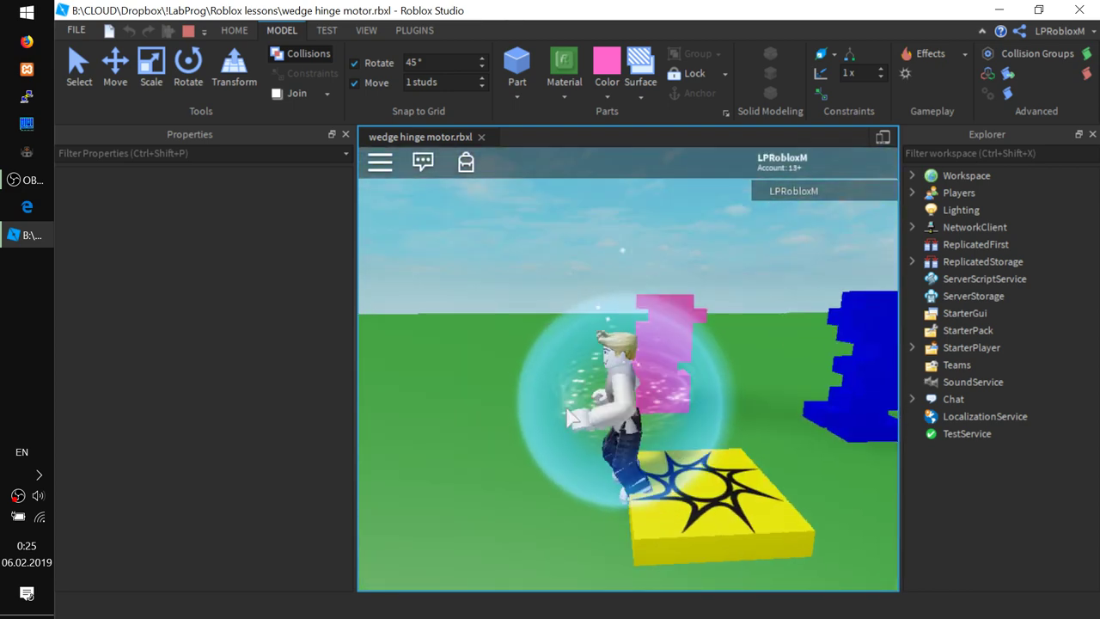
key(w)
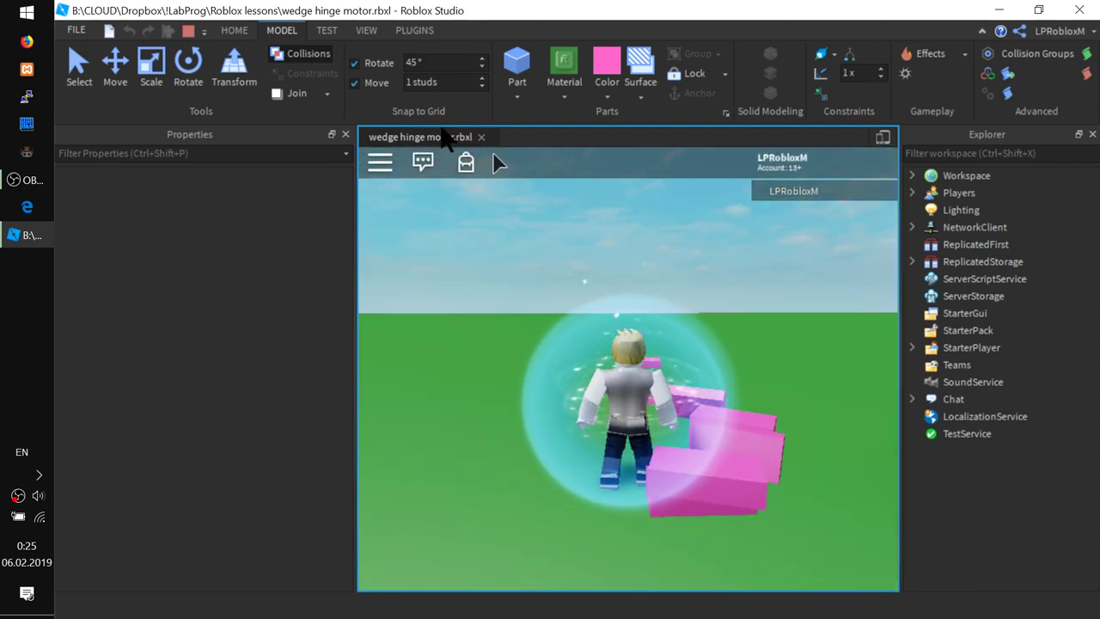
click(186, 31)
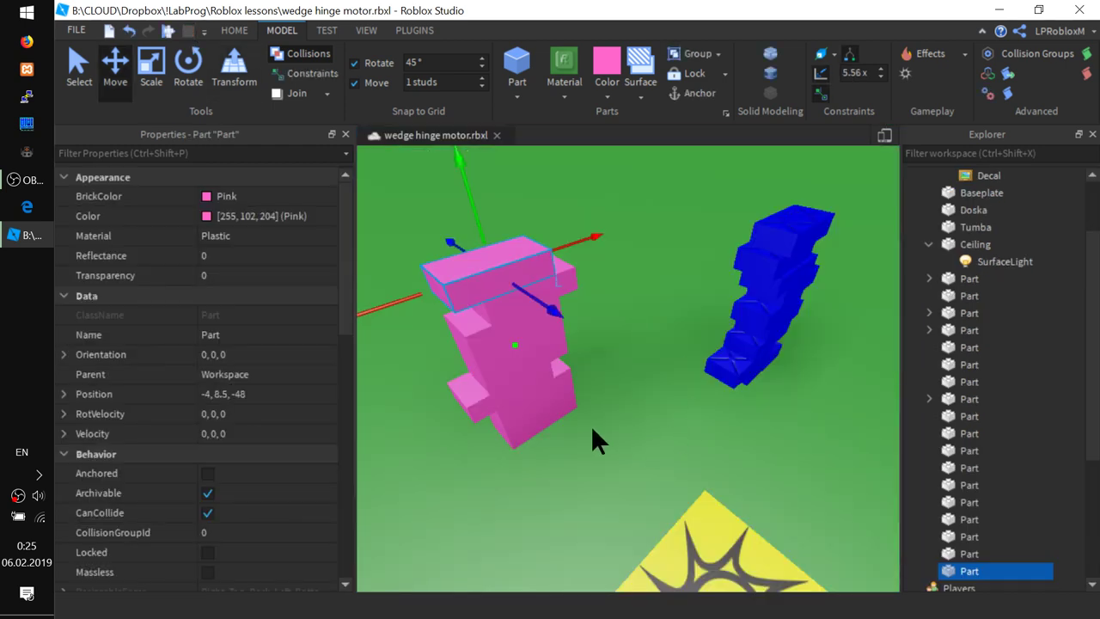
Select all nine pink bricks and apply the Studs surface to the upper face of the top brick.
drag(432, 480, 586, 179)
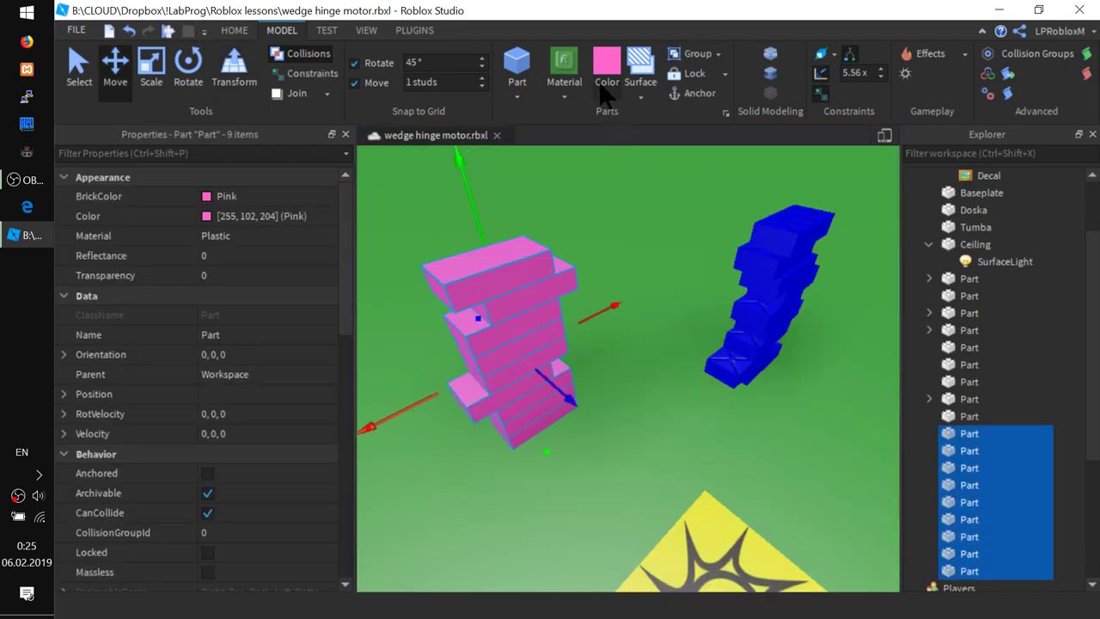
click(645, 91)
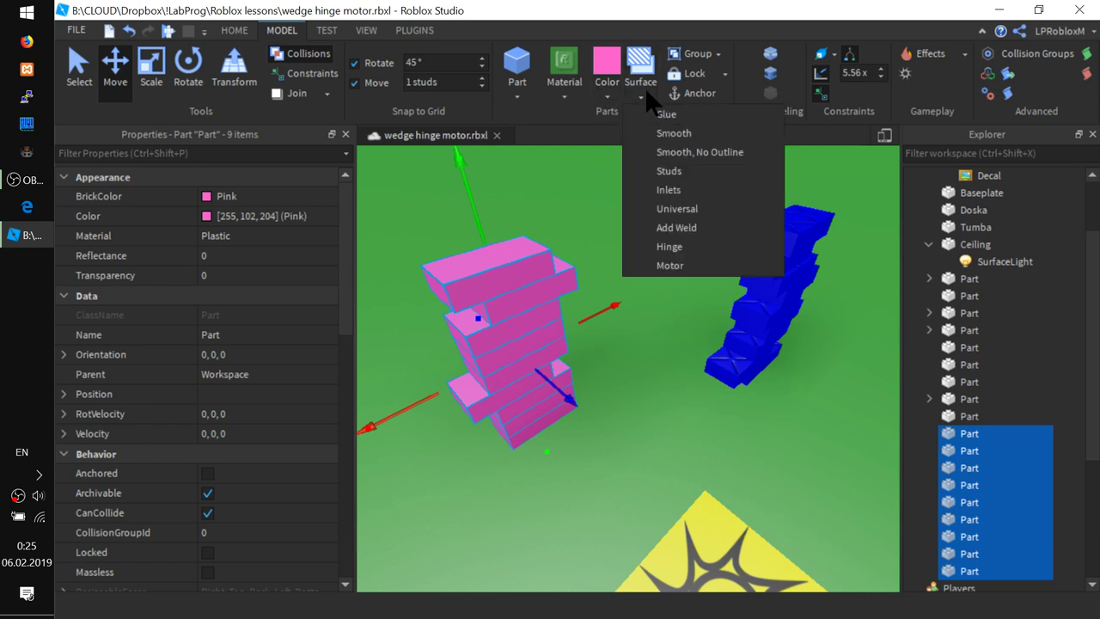
click(670, 171)
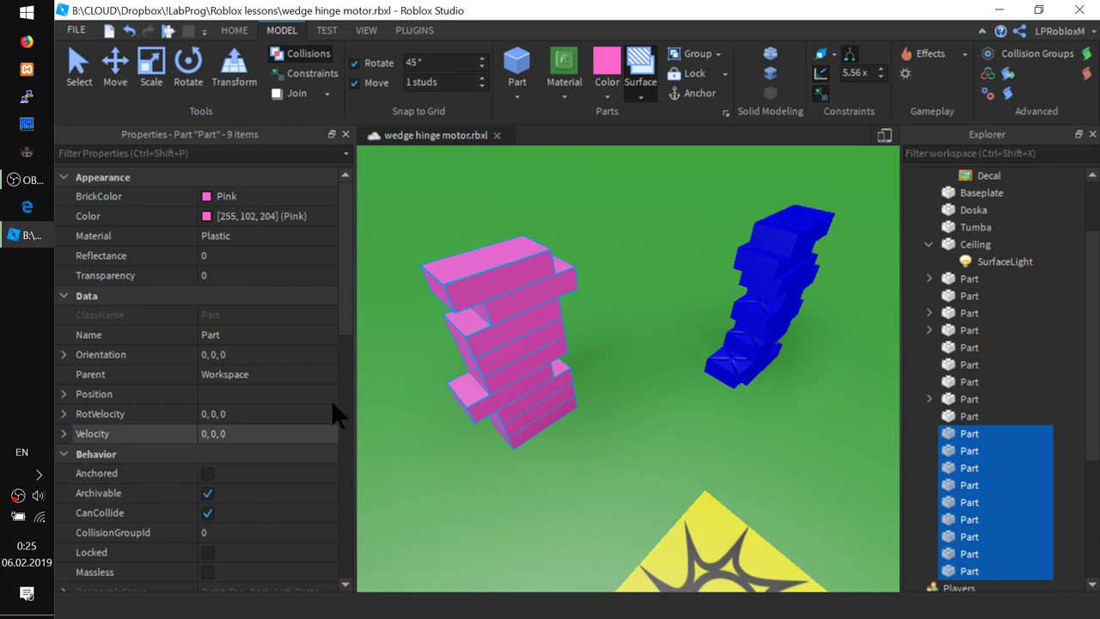
Set the TopSurface property of all nine selected pink bricks to Studs.
drag(351, 253, 348, 602)
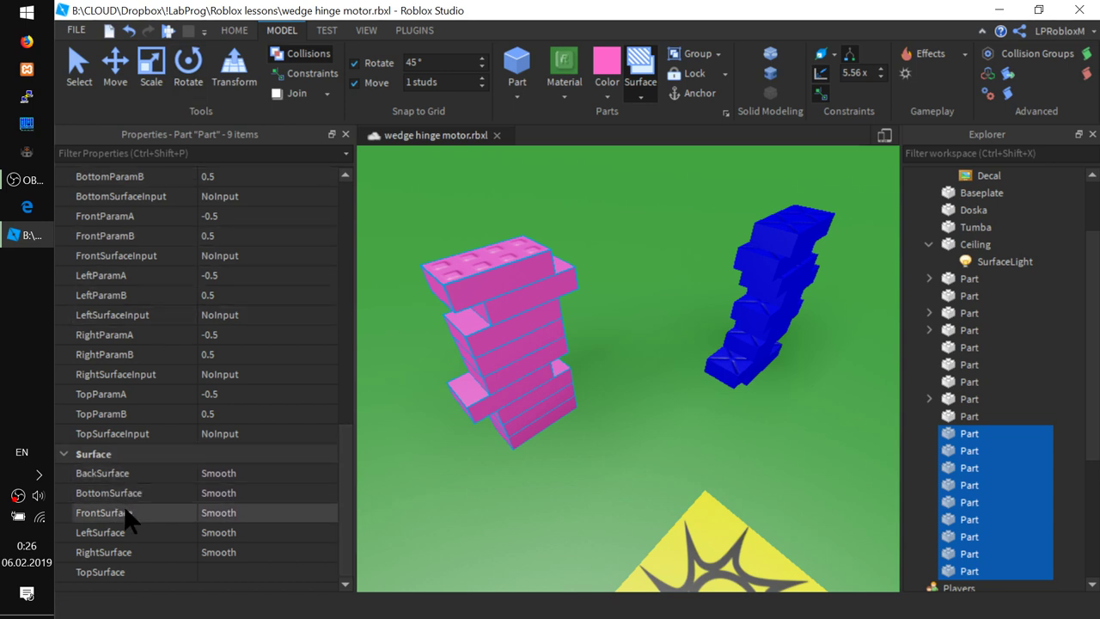
click(258, 572)
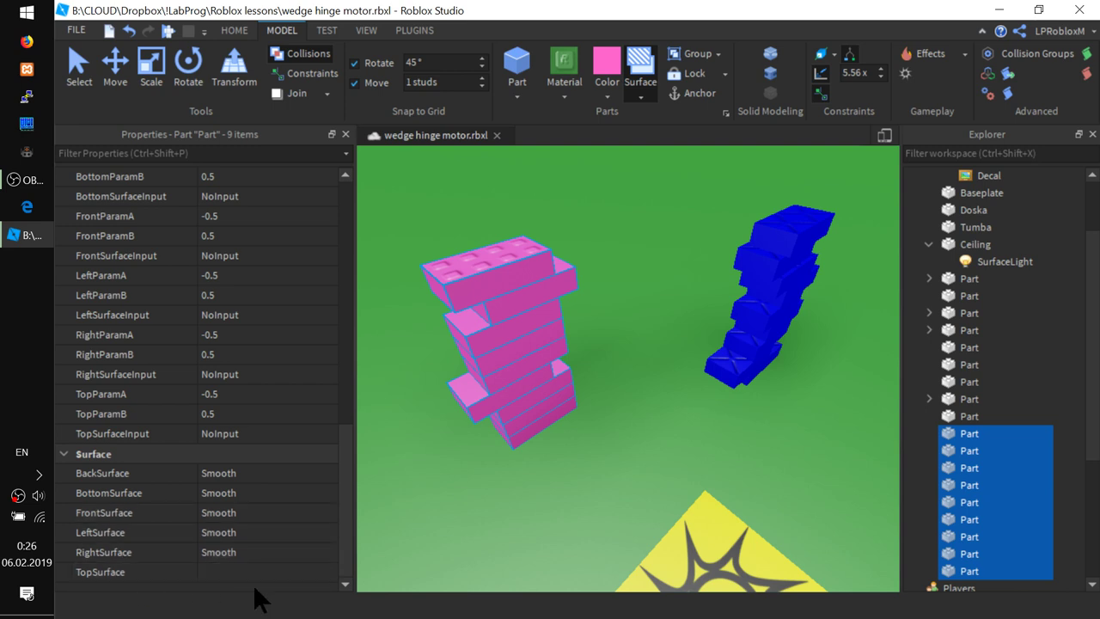
click(258, 561)
click(332, 570)
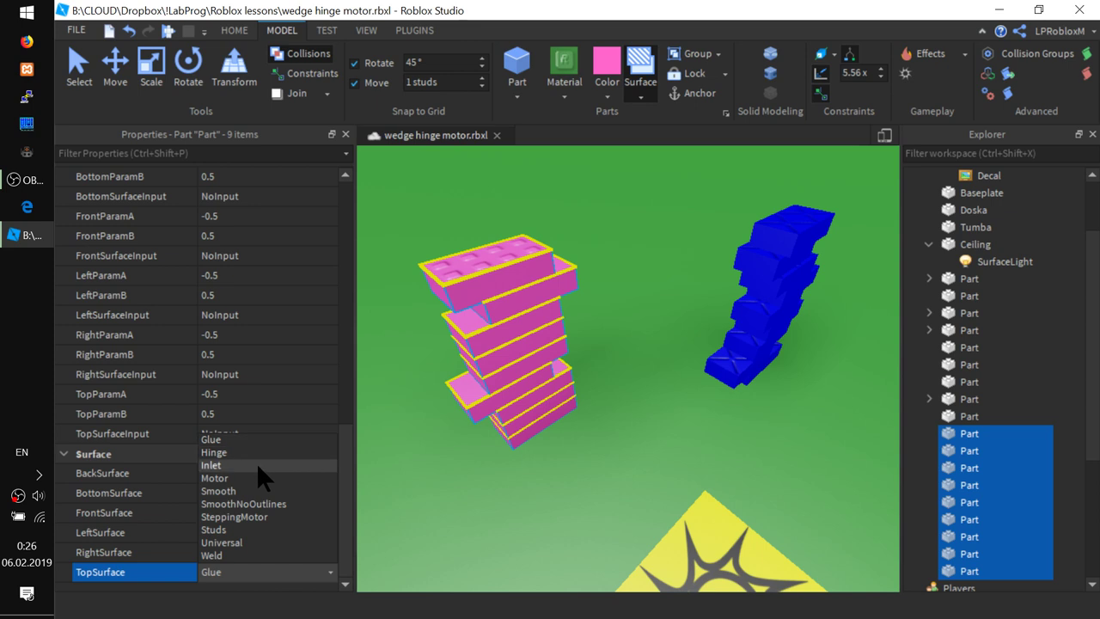
click(249, 527)
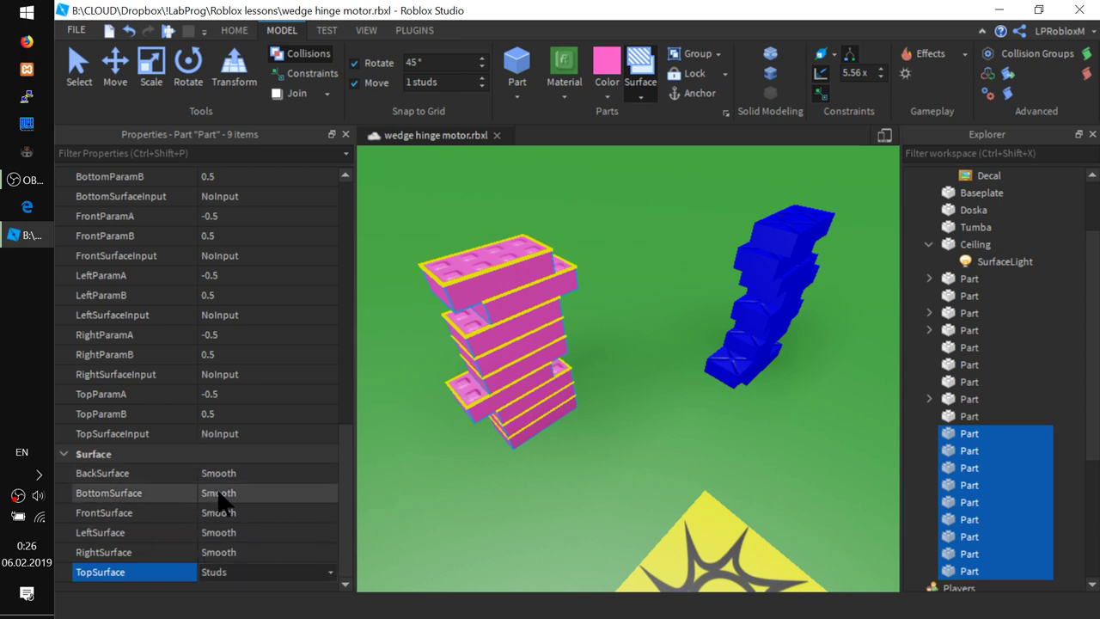
Set the BottomSurface property of the selected pink bricks to Inlet.
click(227, 496)
click(331, 493)
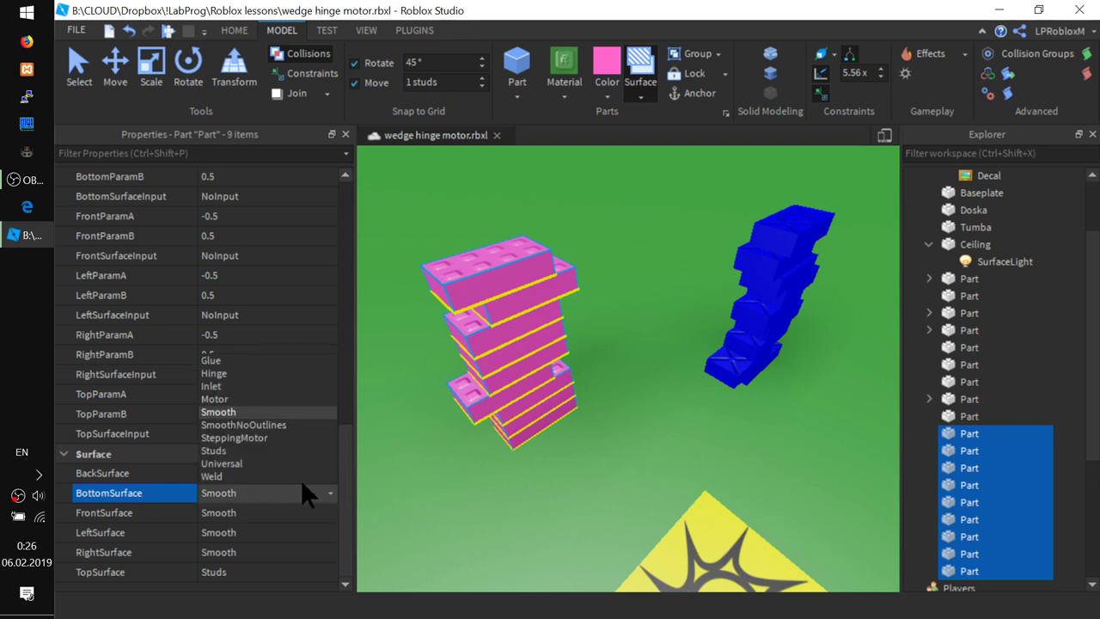
click(227, 385)
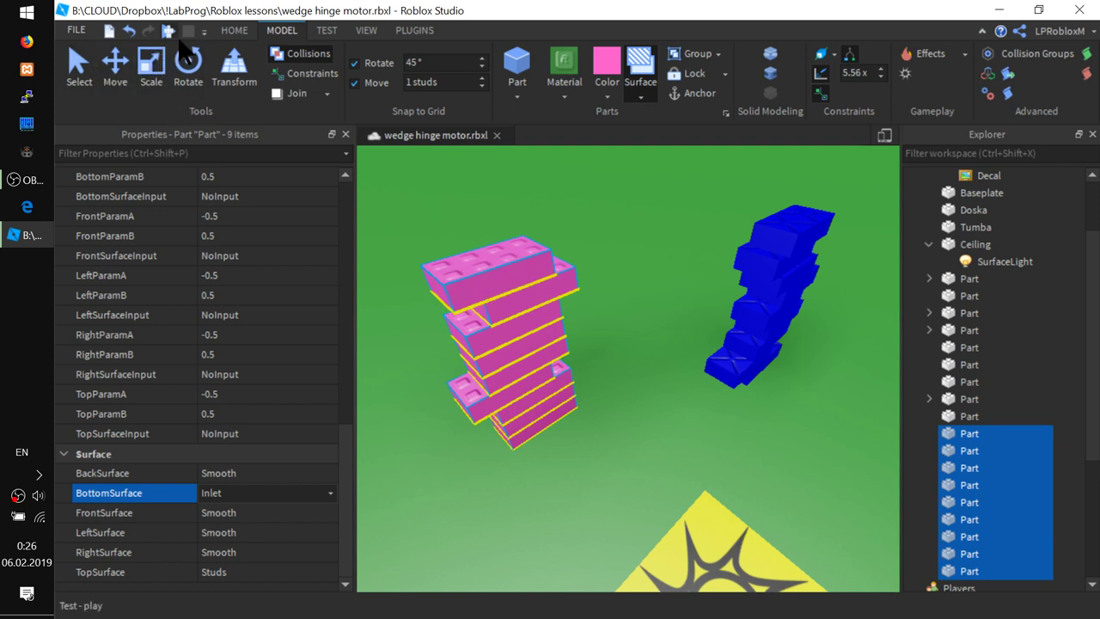
Playtest the pink column with its stud and inlet surfaces by walking the character into it, and stop the playtest.
key(F5)
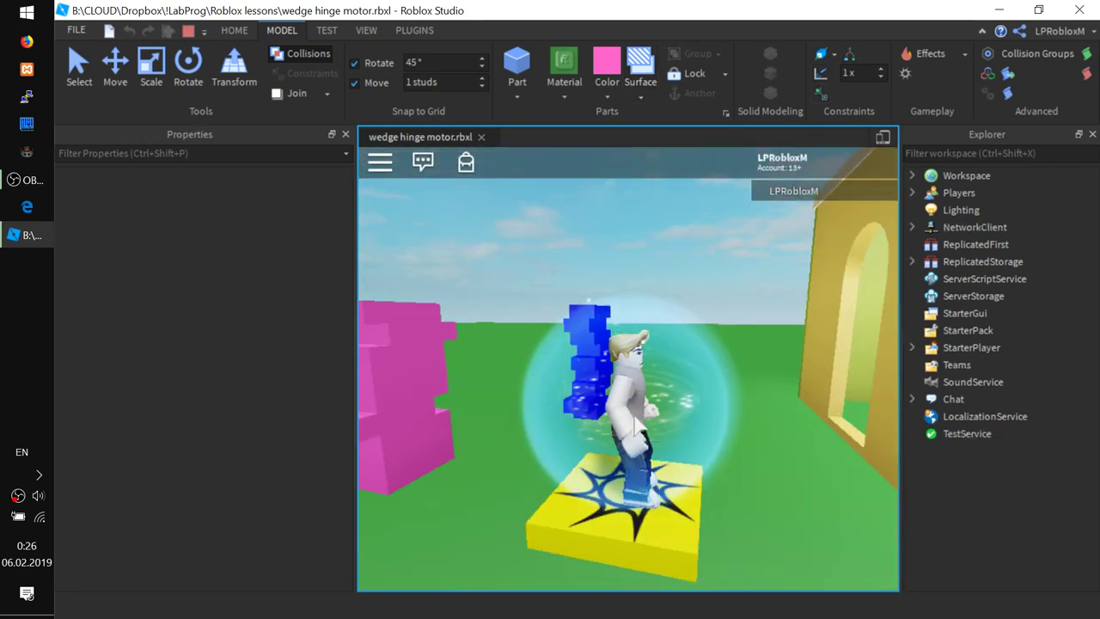
right_drag(634, 418, 628, 417)
key(w)
key(a)
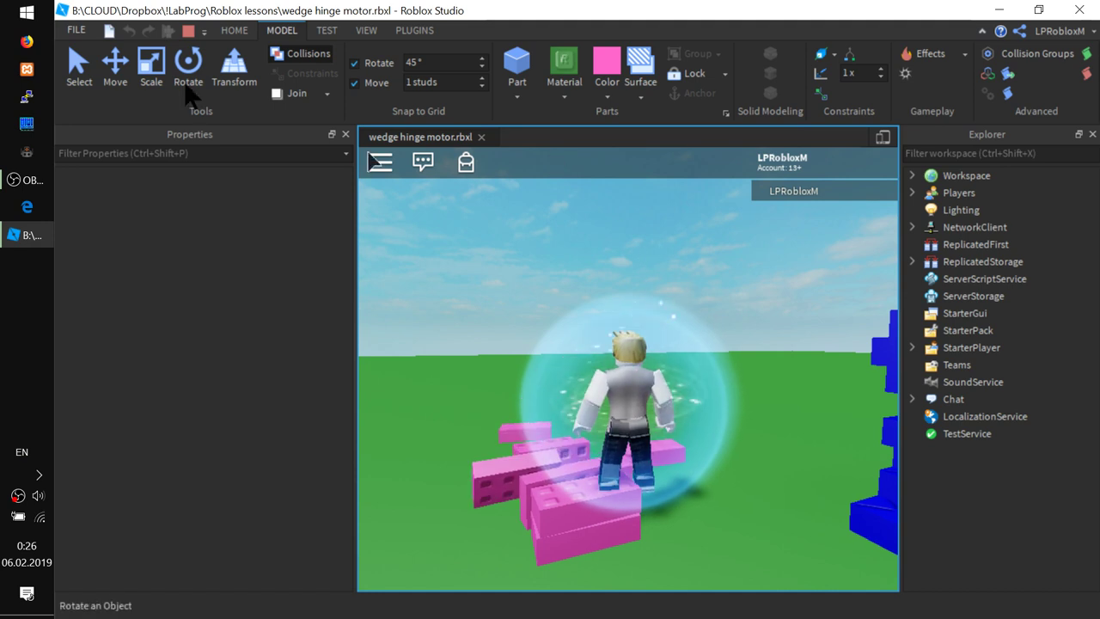
click(191, 35)
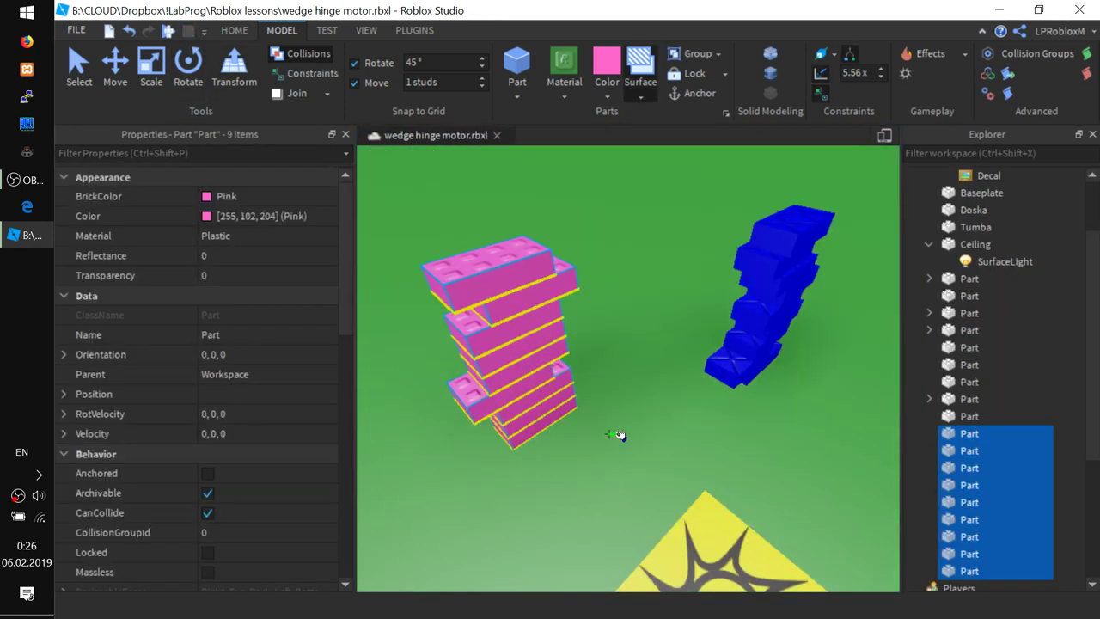
Move the whole selected pink stack across the baseplate to Z position -47 with the Select tool and deselect it.
click(117, 69)
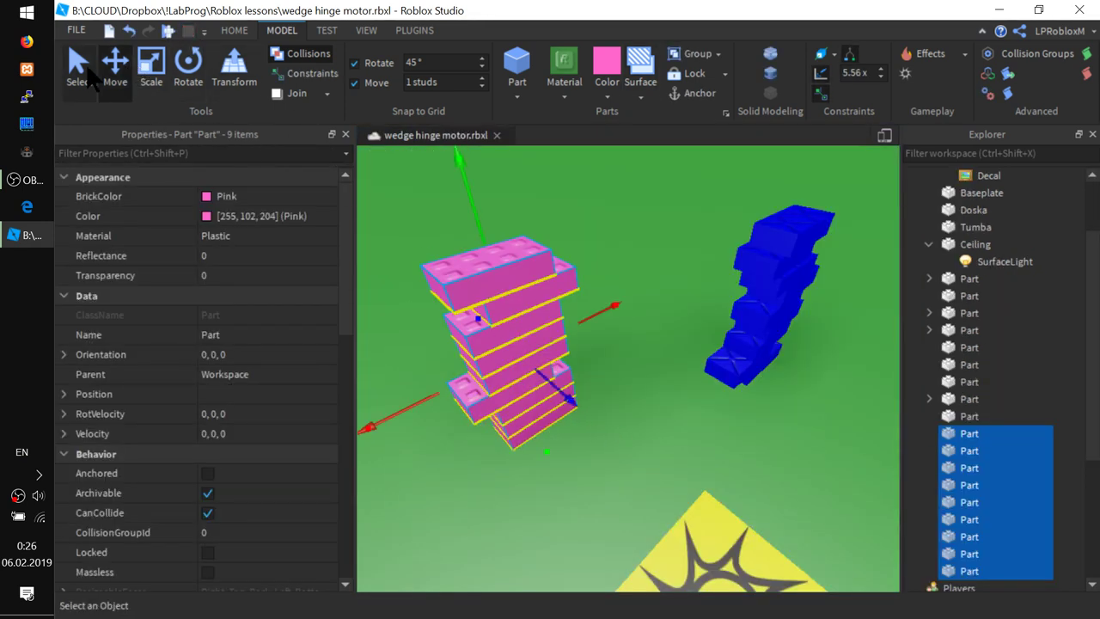
click(91, 75)
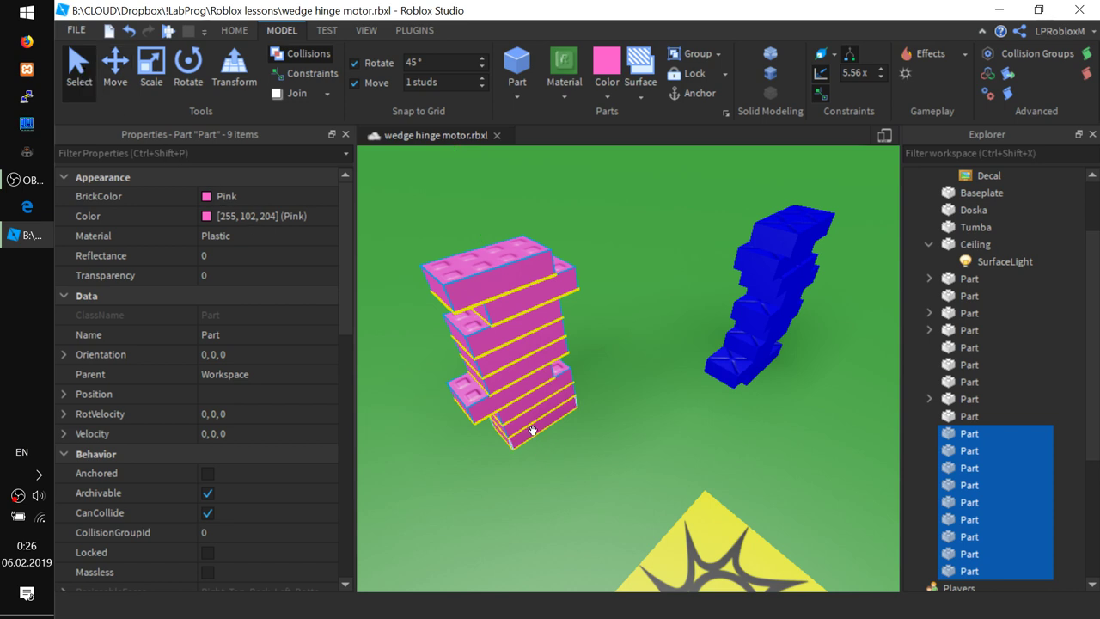
mouse_move(524, 434)
mouse_down()
mouse_move(511, 465)
mouse_move(521, 451)
mouse_up()
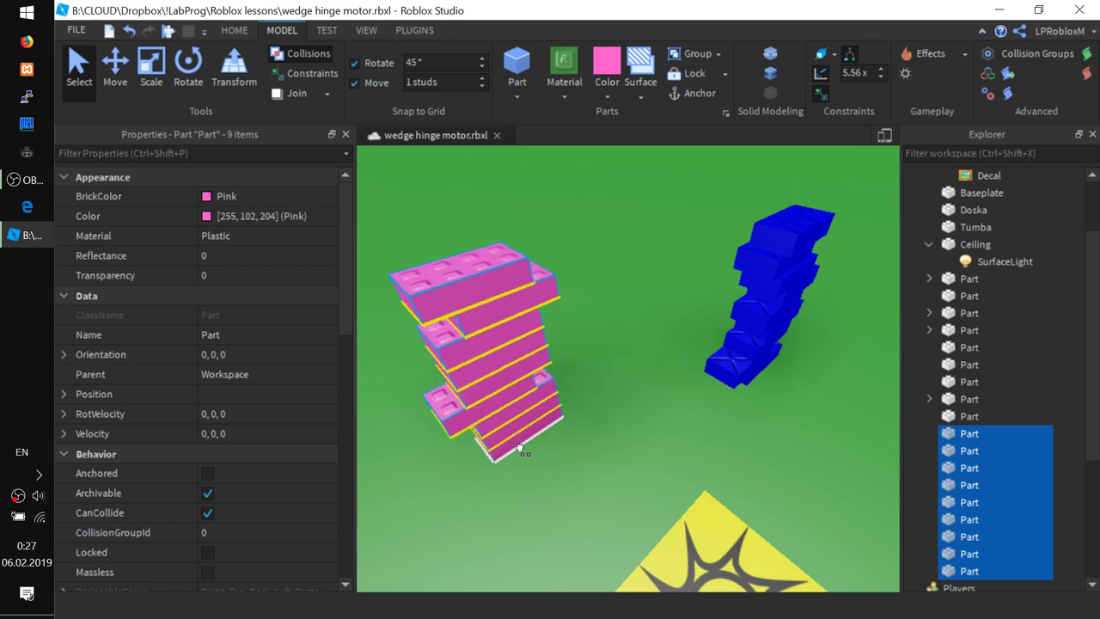
drag(523, 412, 564, 485)
click(564, 485)
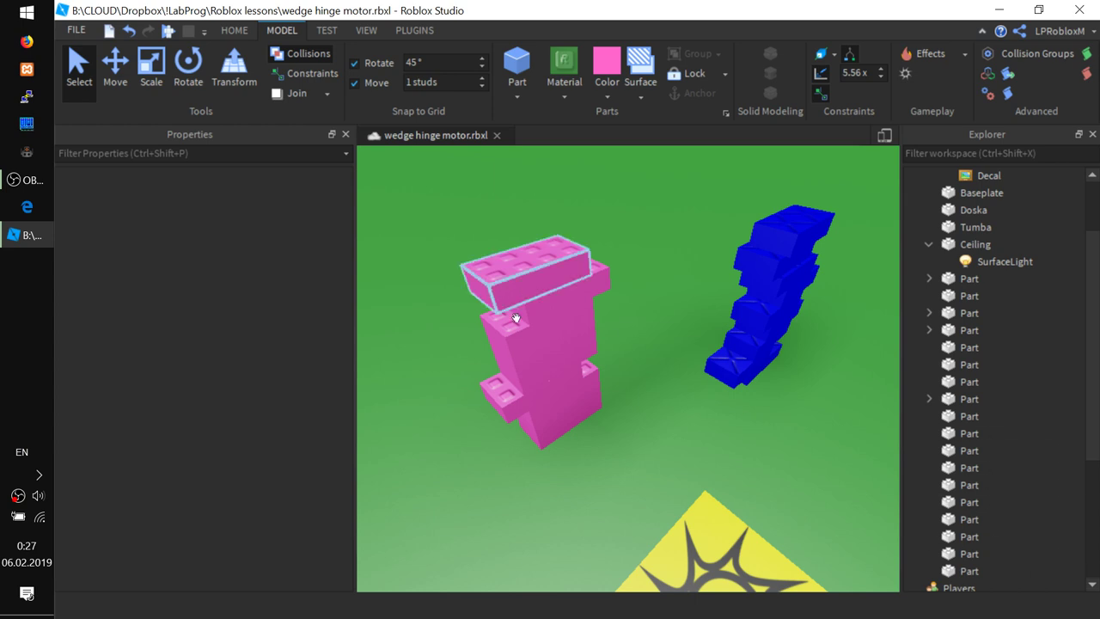
Shift the lower protruding brick of the pink column into line with its neighbours at position -3, 3.5, -47.
click(509, 404)
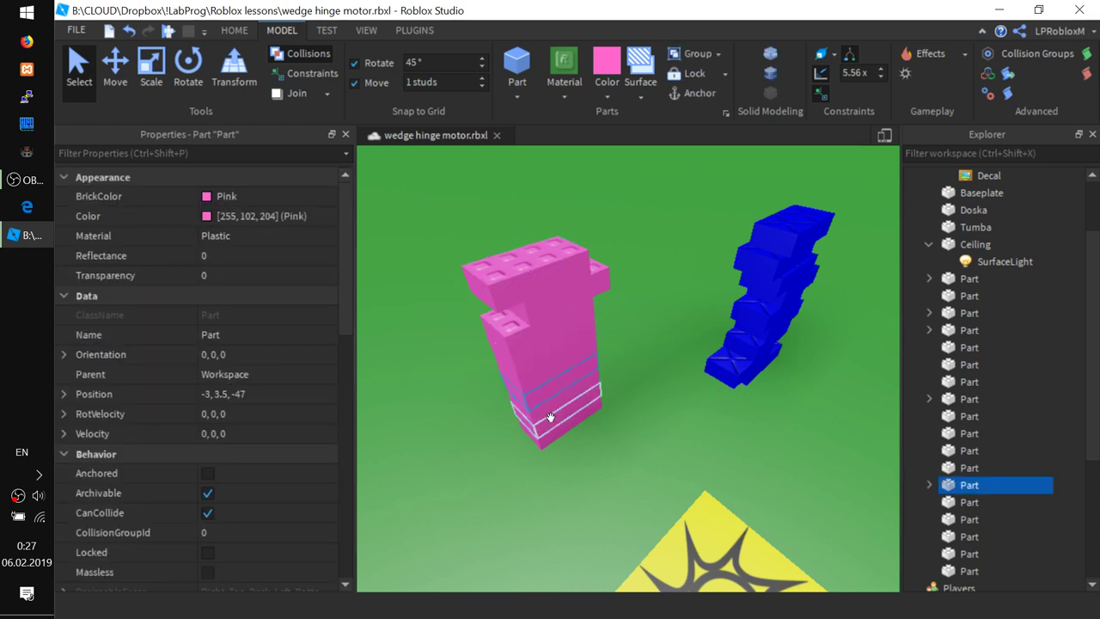
Grab the four lowest bricks of the pink column one after another to re-seat them at X -3, Z -47.
click(537, 414)
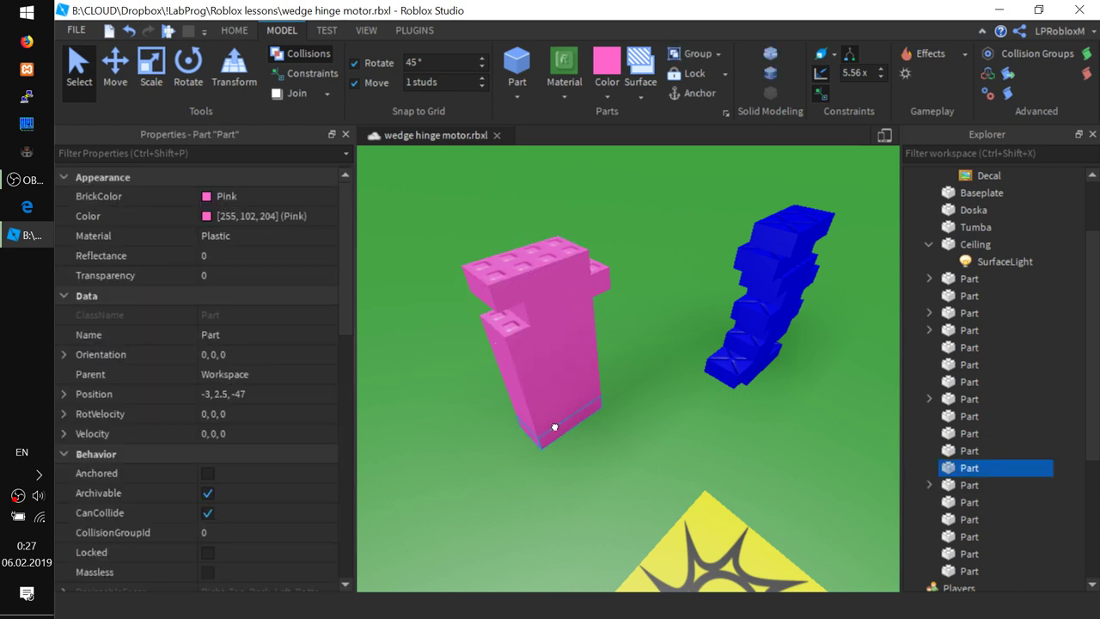
click(555, 427)
click(541, 424)
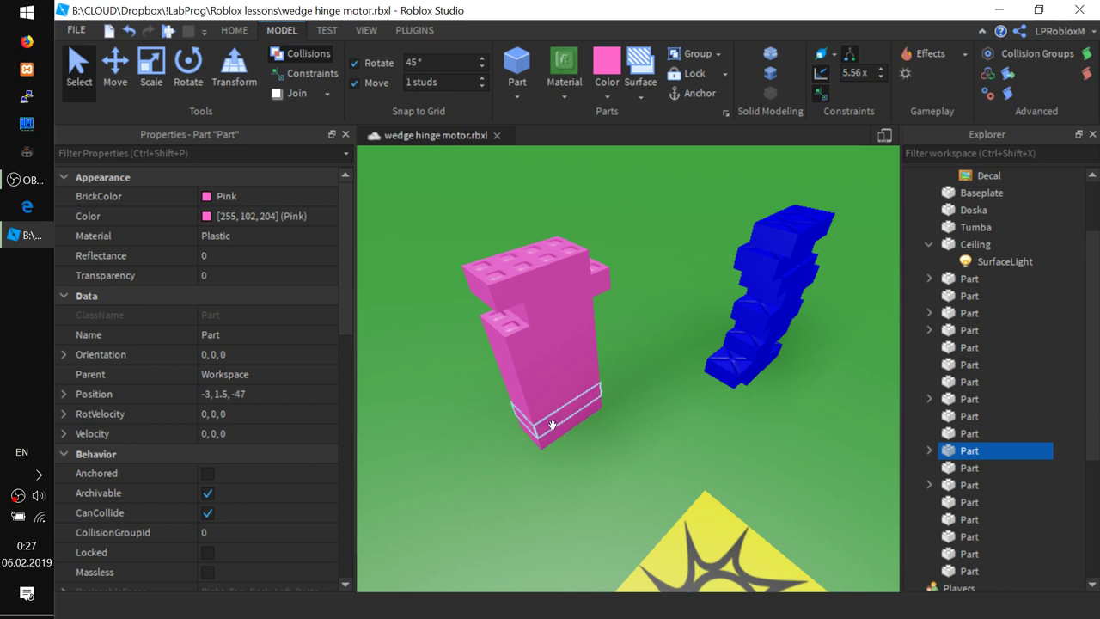
click(562, 430)
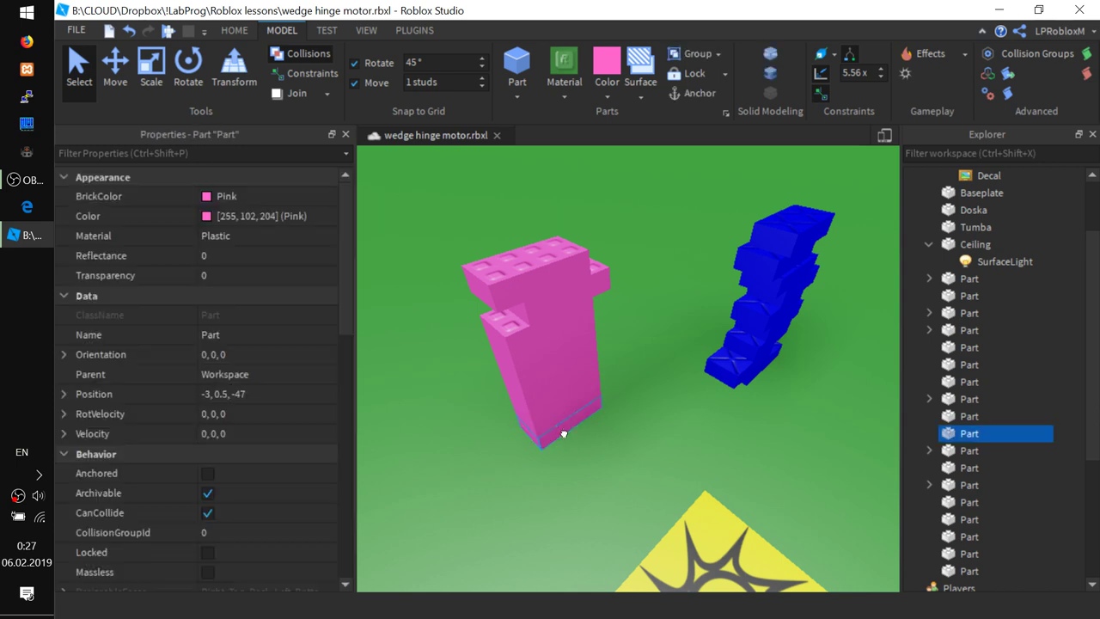
Align the protruding upper pink bricks with the column at X -3, and shift one lower brick out to position -4, 3.5, -47.
middle_drag(557, 435, 675, 398)
click(654, 390)
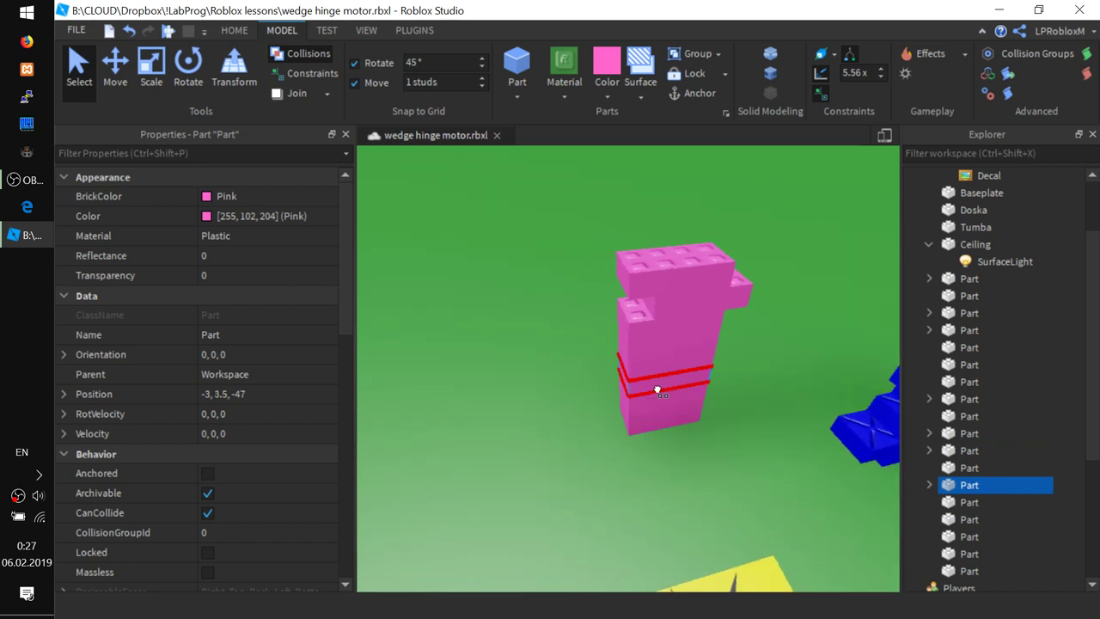
click(653, 371)
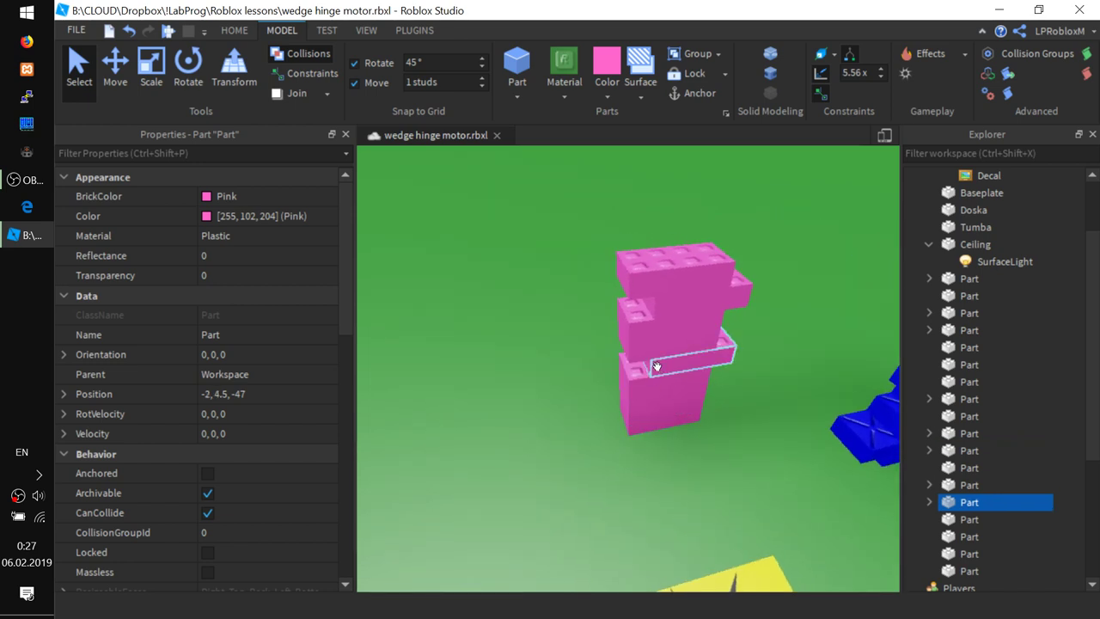
drag(655, 367, 662, 333)
click(660, 351)
drag(697, 300, 673, 312)
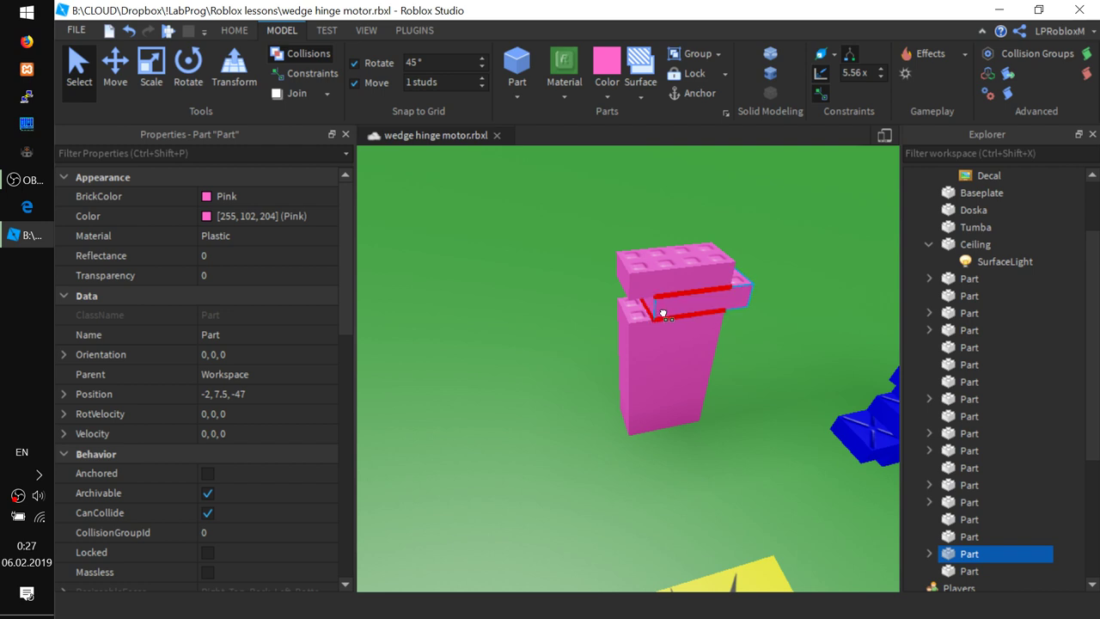
mouse_move(665, 286)
mouse_down()
mouse_move(692, 286)
mouse_move(693, 304)
mouse_move(680, 308)
mouse_move(664, 285)
mouse_up()
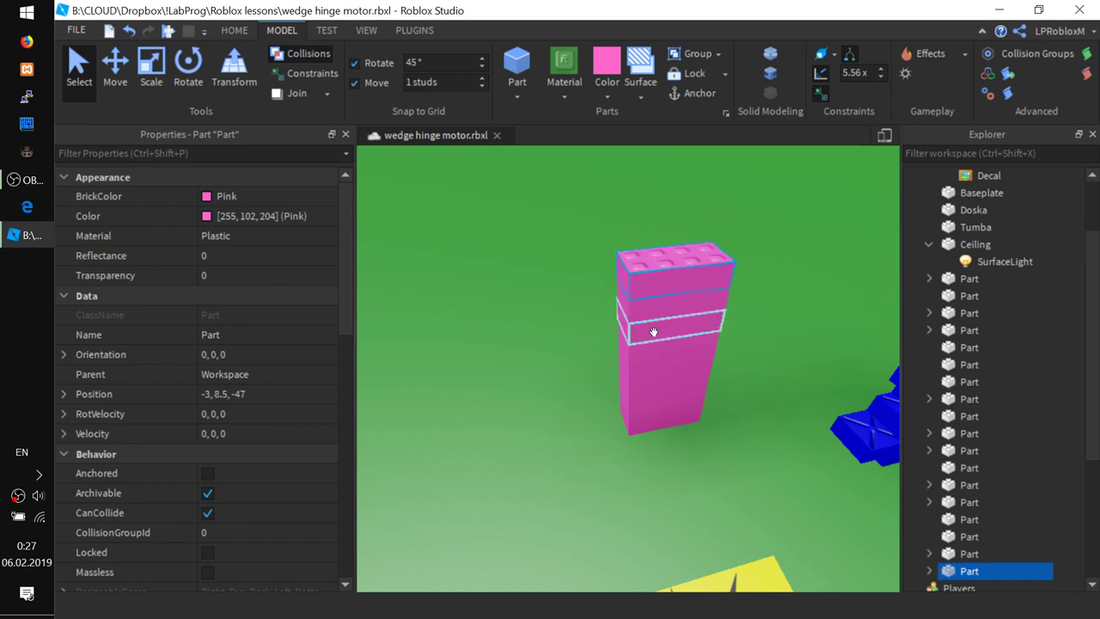
drag(653, 332, 647, 388)
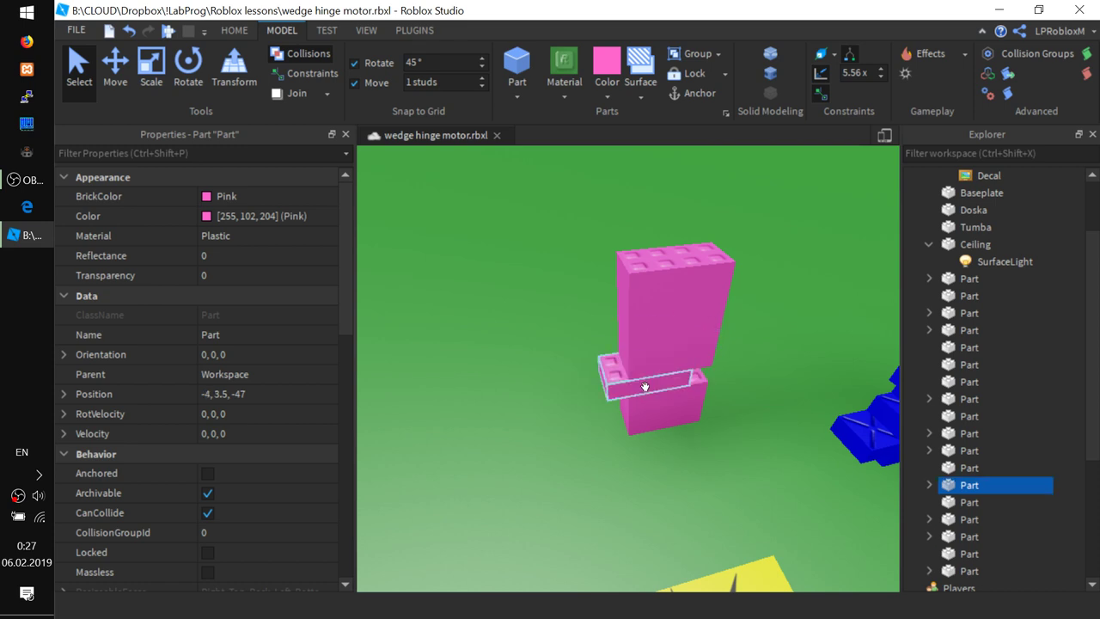
Start a playtest, walk the character into the pink column to push it over, and jump onto it.
click(169, 31)
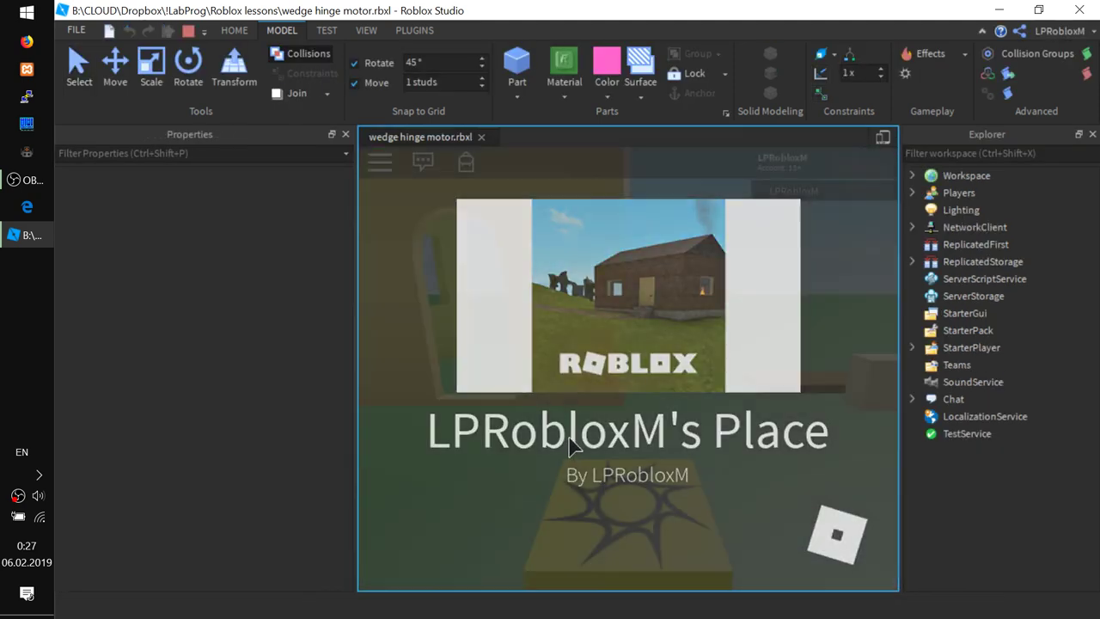
right_drag(591, 437, 589, 436)
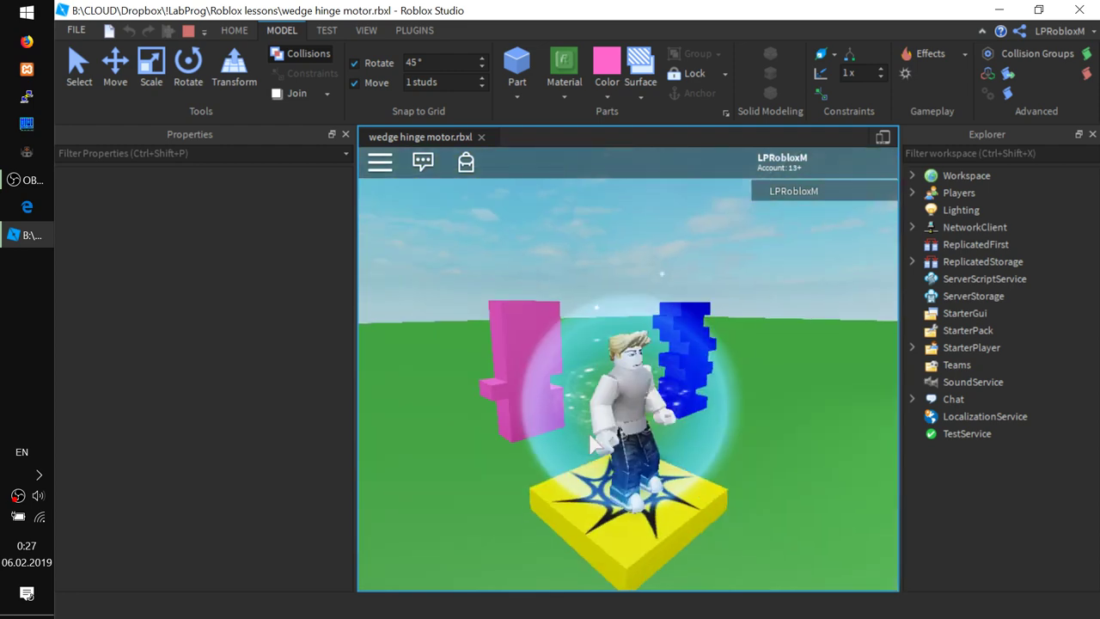
key(a)
key(w)
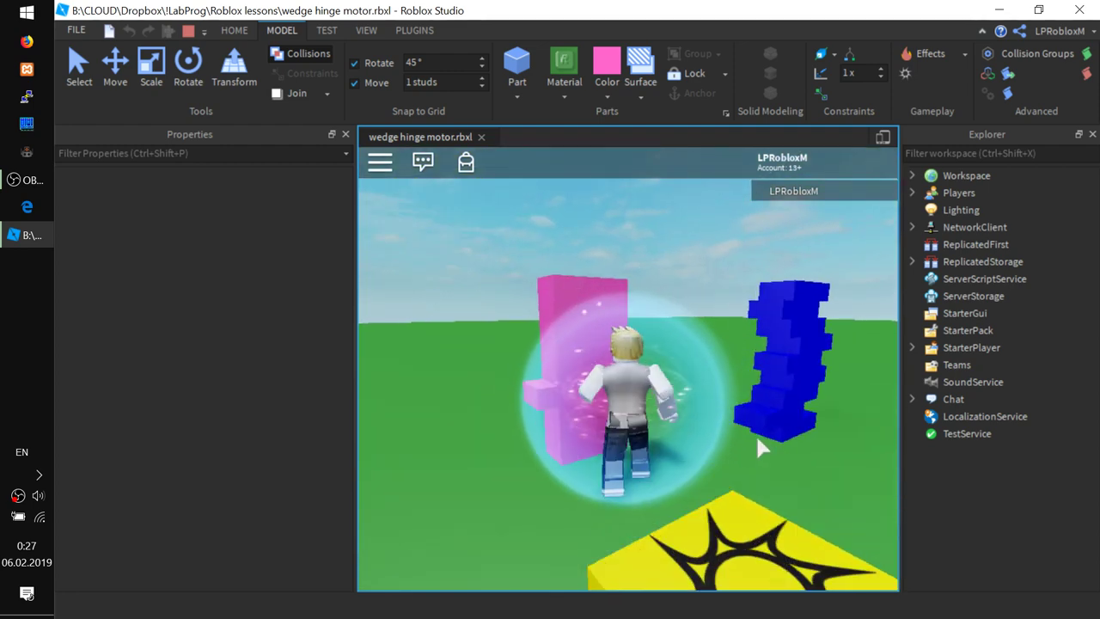
key(a)
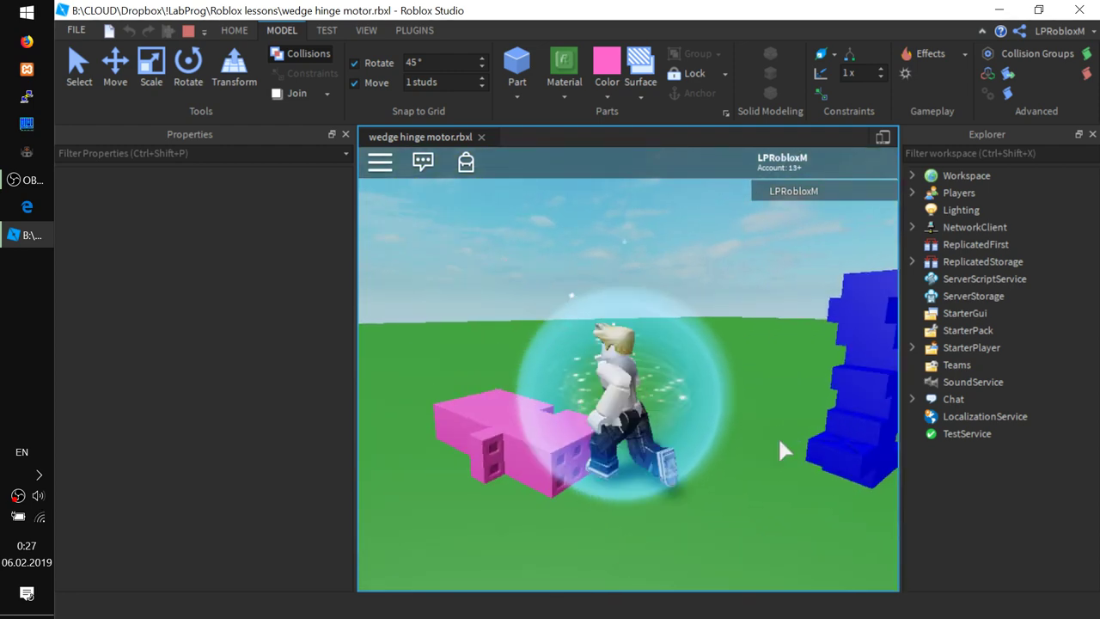
key(w)
key(space)
key(s)
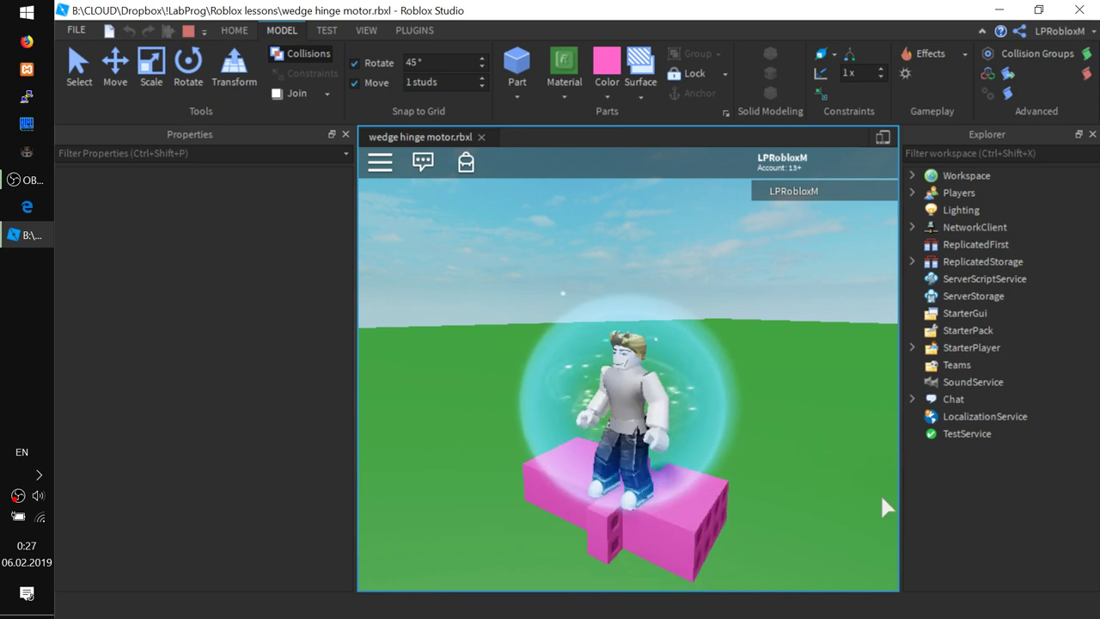
Walk the character around the fallen pink column and jump back onto it to test that its bricks hold together.
right_drag(805, 495, 805, 495)
key(d)
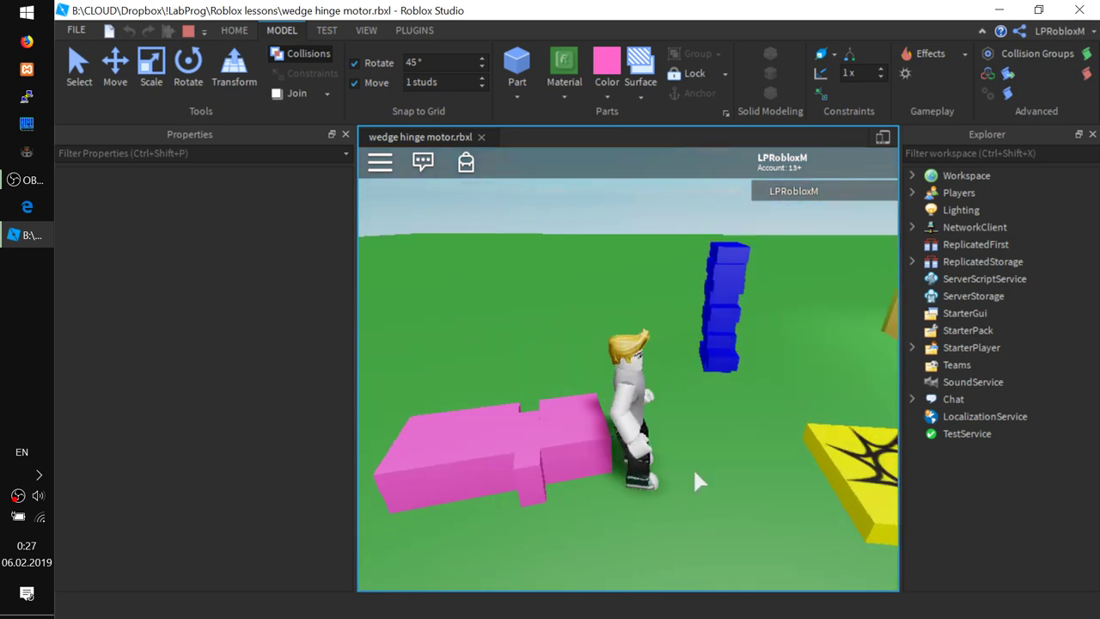
key(a)
key(space)
key(d)
key(d)
key(s)
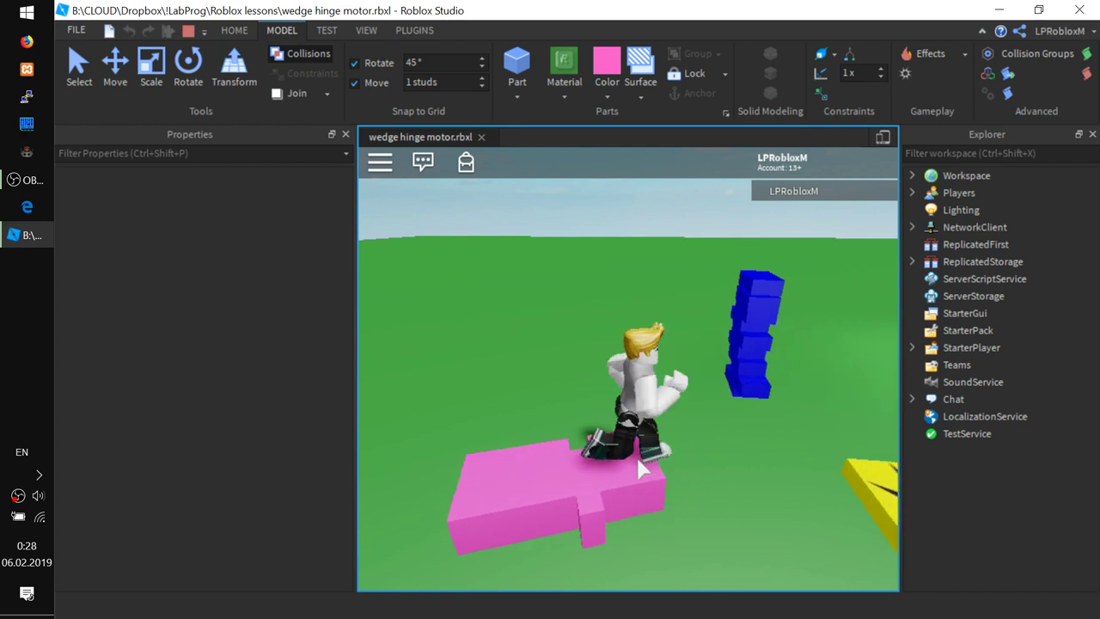
Run the character into the blue tower to test its bricks' connections, and stop the playtest.
key(d)
key(w)
key(a)
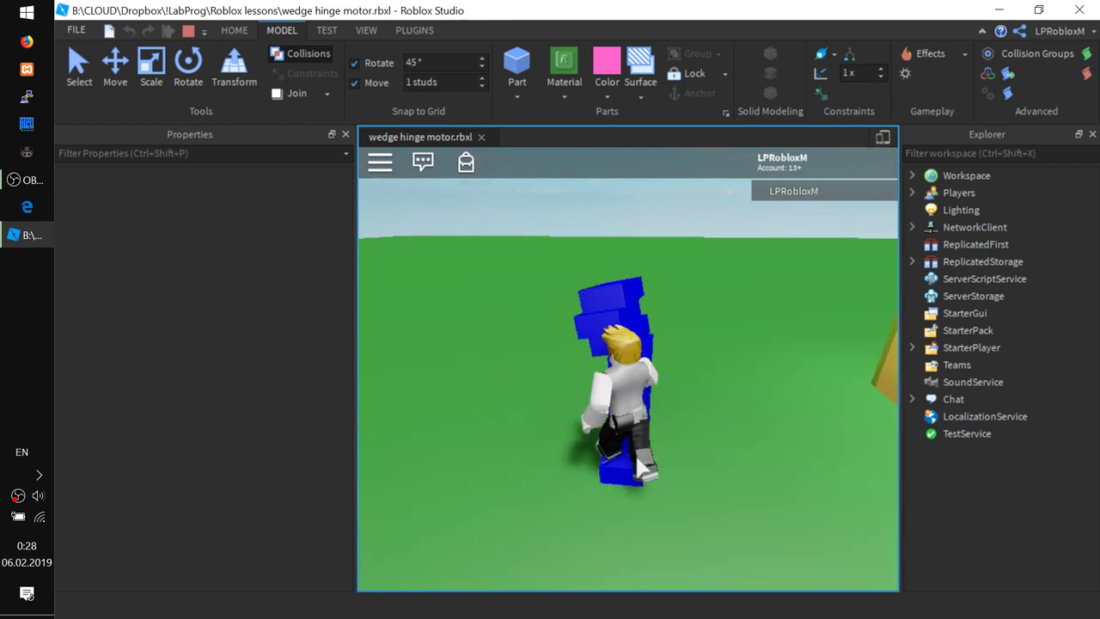
key(space)
key(d)
key(s)
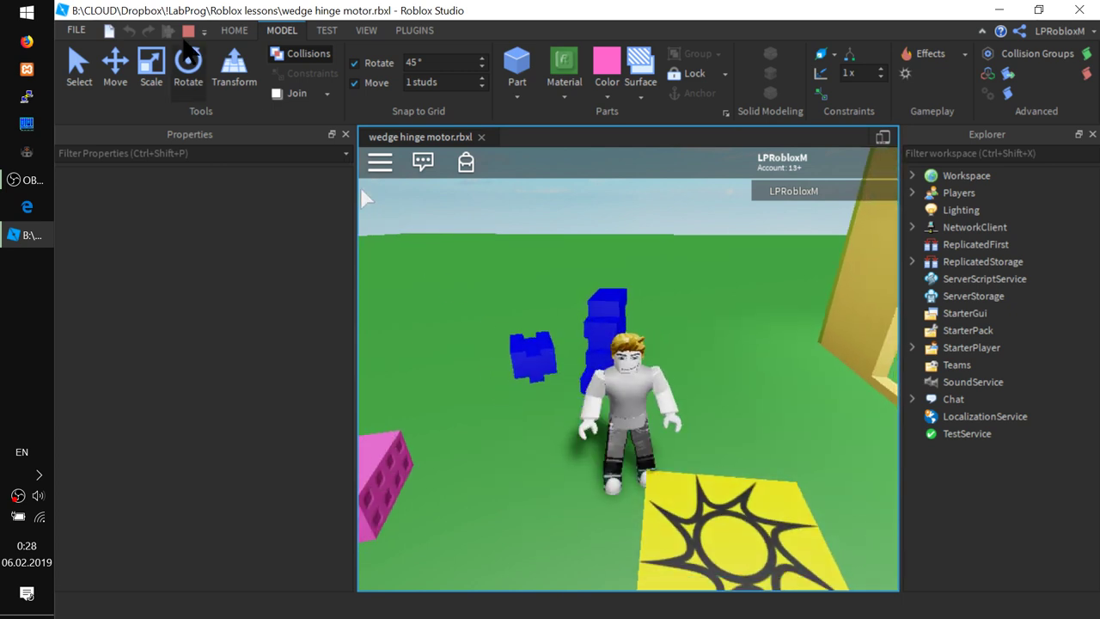
click(188, 32)
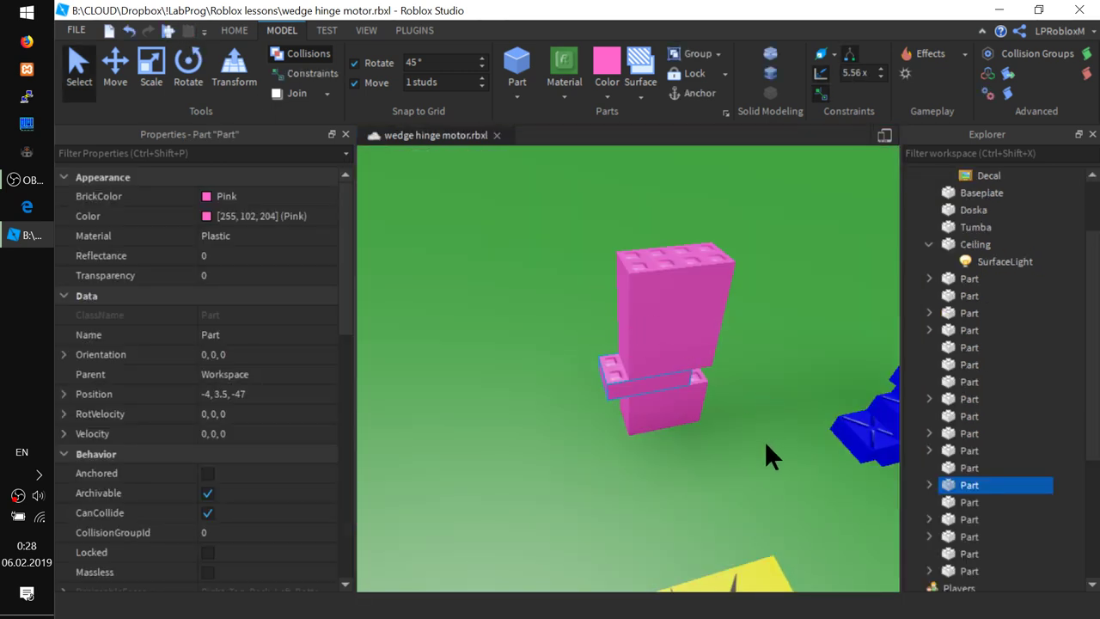
Select all nine bricks of the blue tower, examine their Surface properties, and clear the selection.
right_drag(765, 440, 667, 380)
scroll(677, 399, up, 3)
scroll(665, 398, up, 2)
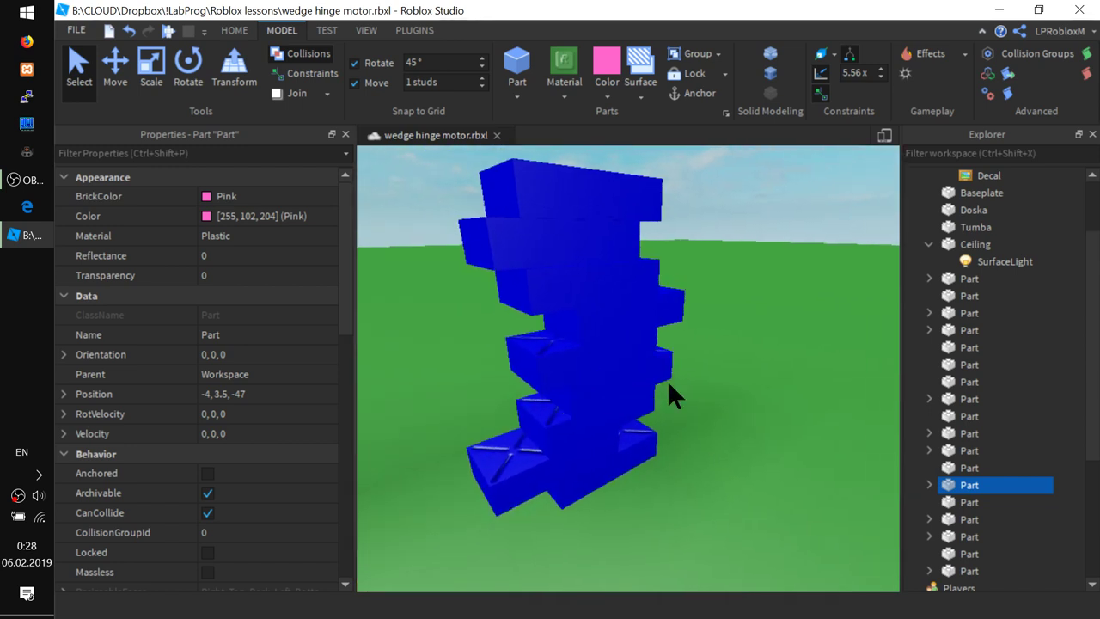
click(546, 200)
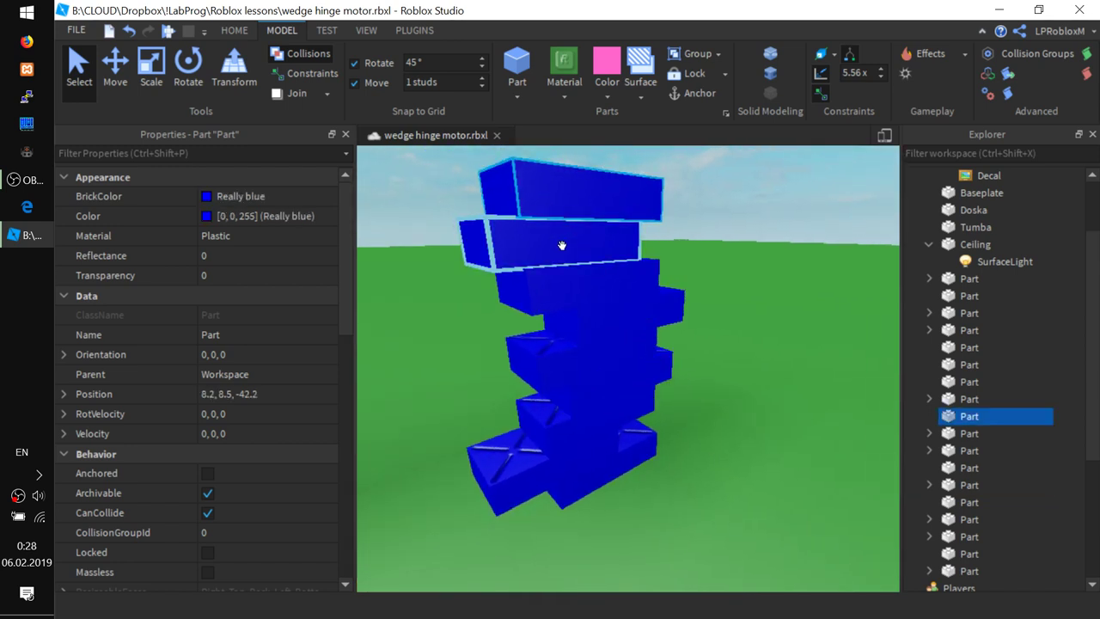
ctrl+click(562, 246)
ctrl+click(573, 282)
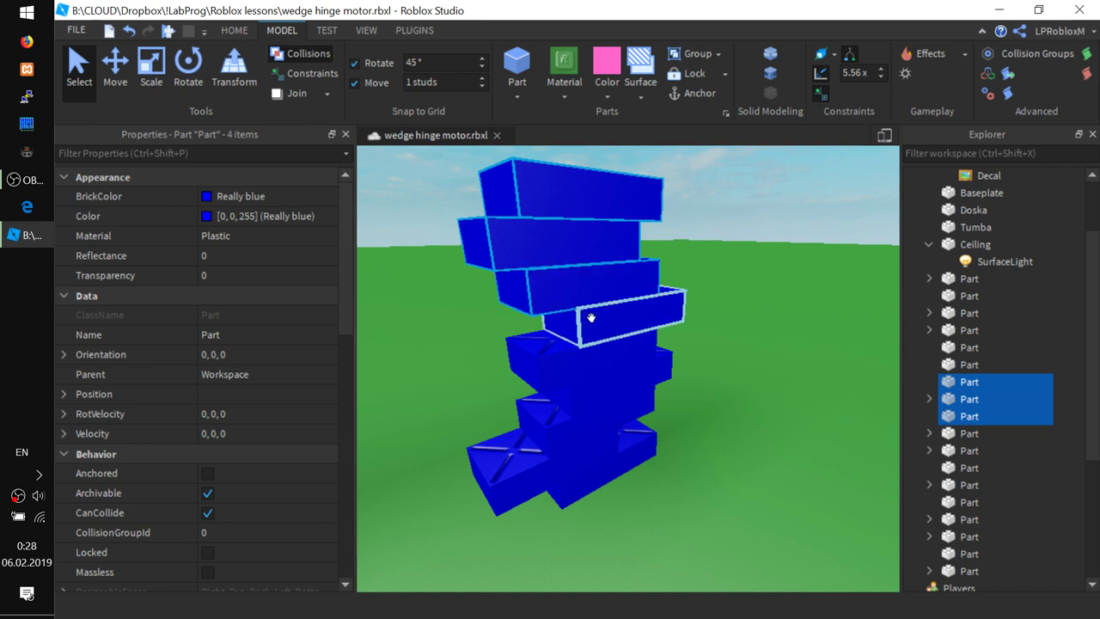
ctrl+click(586, 355)
ctrl+click(602, 397)
ctrl+click(589, 454)
ctrl+click(576, 465)
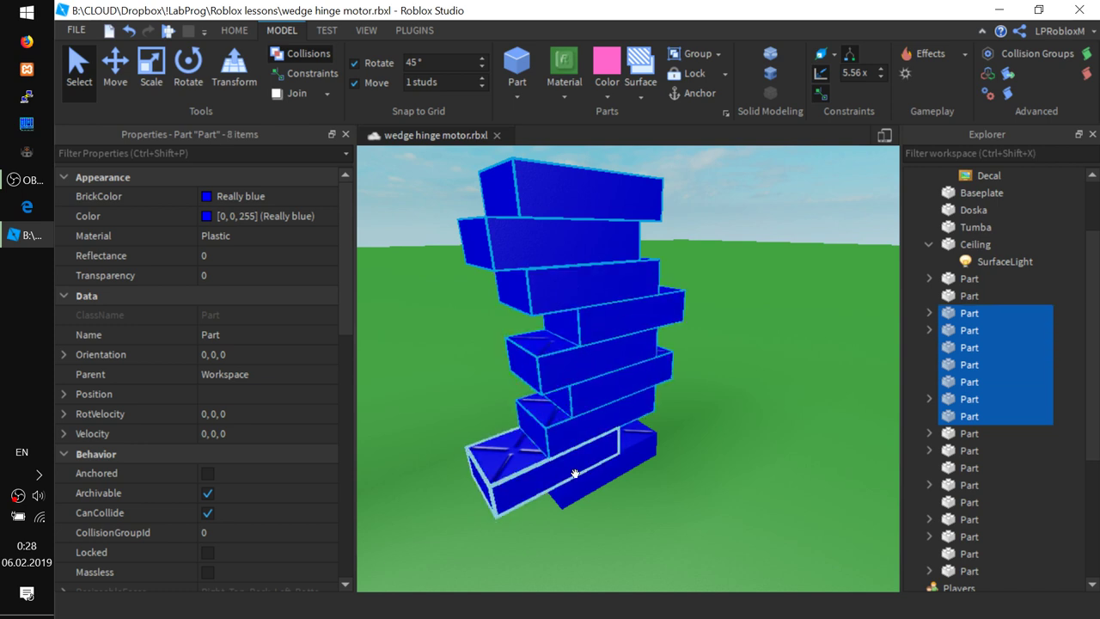
ctrl+click(585, 477)
ctrl+click(591, 487)
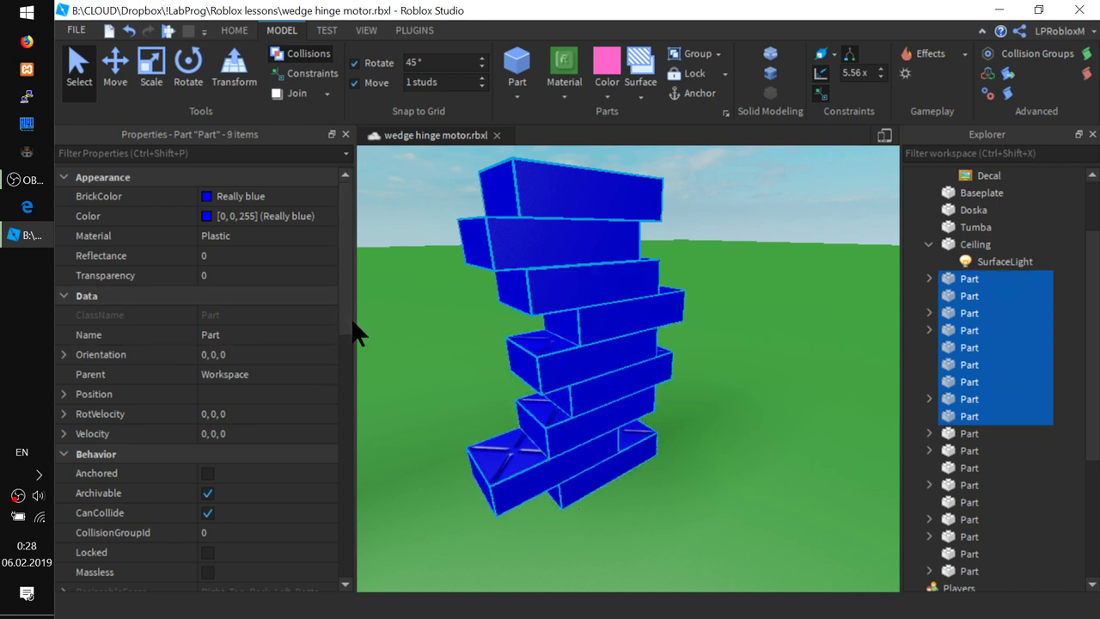
drag(352, 327, 372, 593)
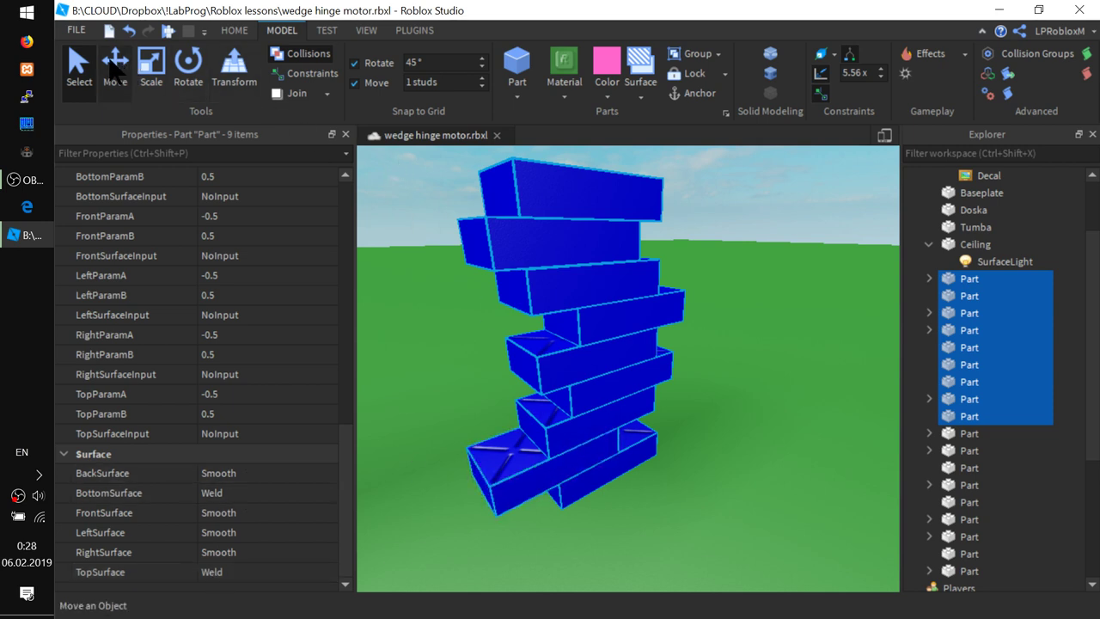
click(708, 415)
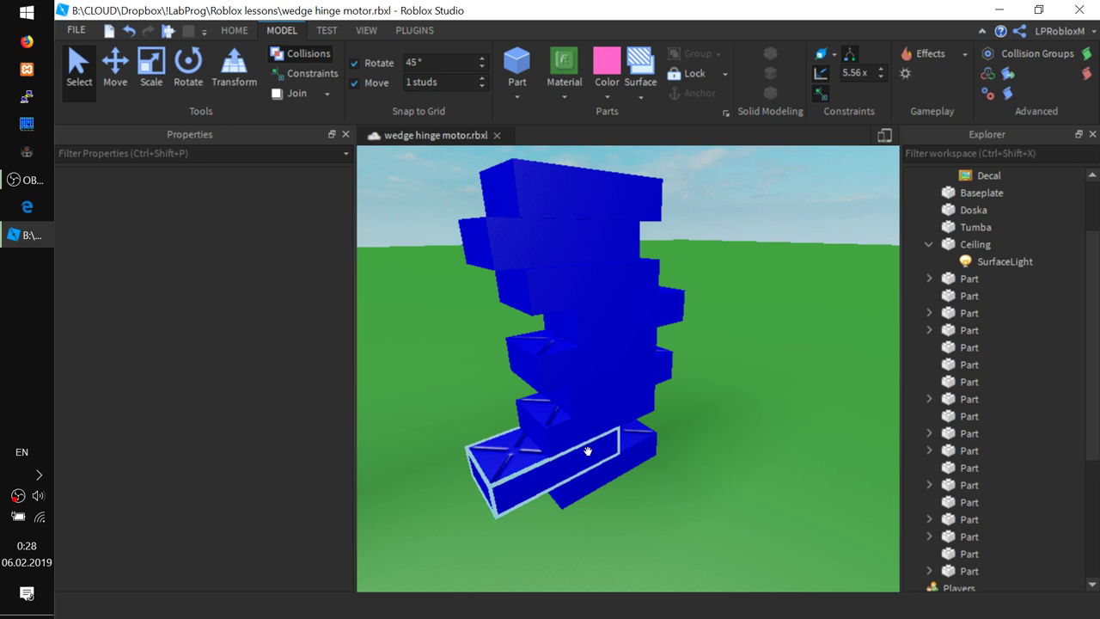
Shift the loose blue bricks slightly to rejoin them, using the Move tool on the one at position 9.4, 5.5, -42.2.
drag(588, 451, 591, 477)
drag(588, 422, 617, 318)
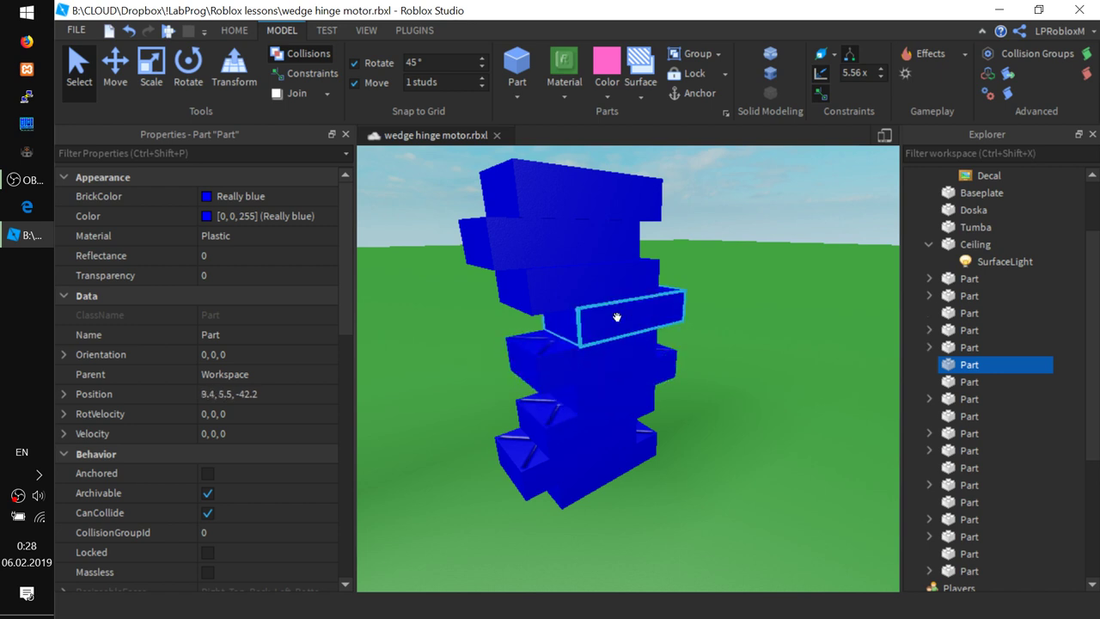
click(116, 65)
drag(480, 332, 453, 335)
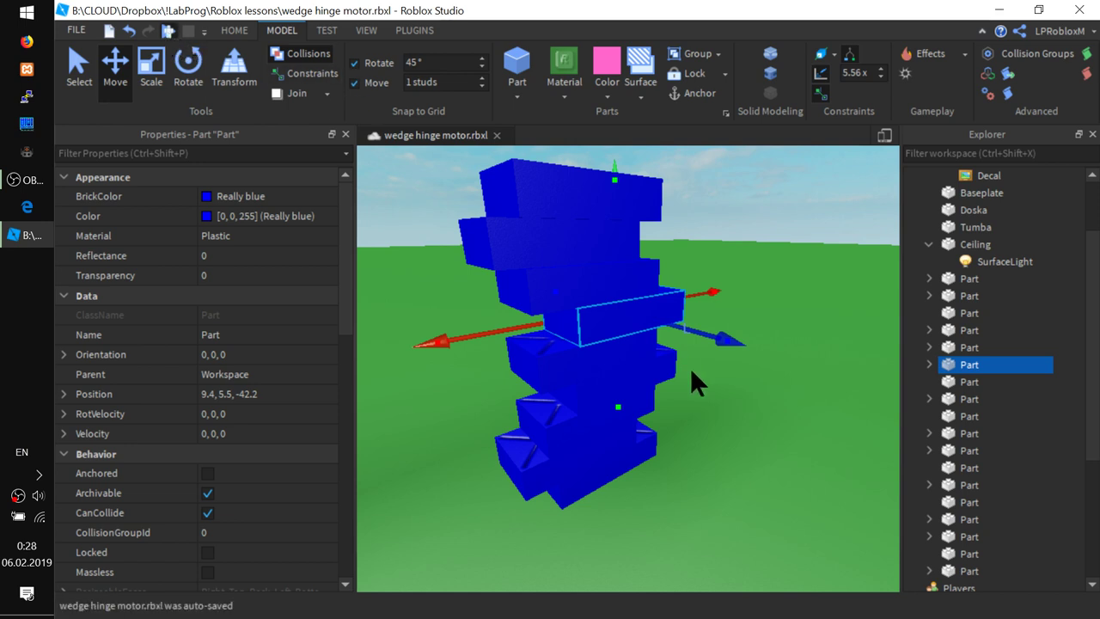
Playtest the adjusted blue tower by running the character into it, climbing on top and jumping against it.
key(F5)
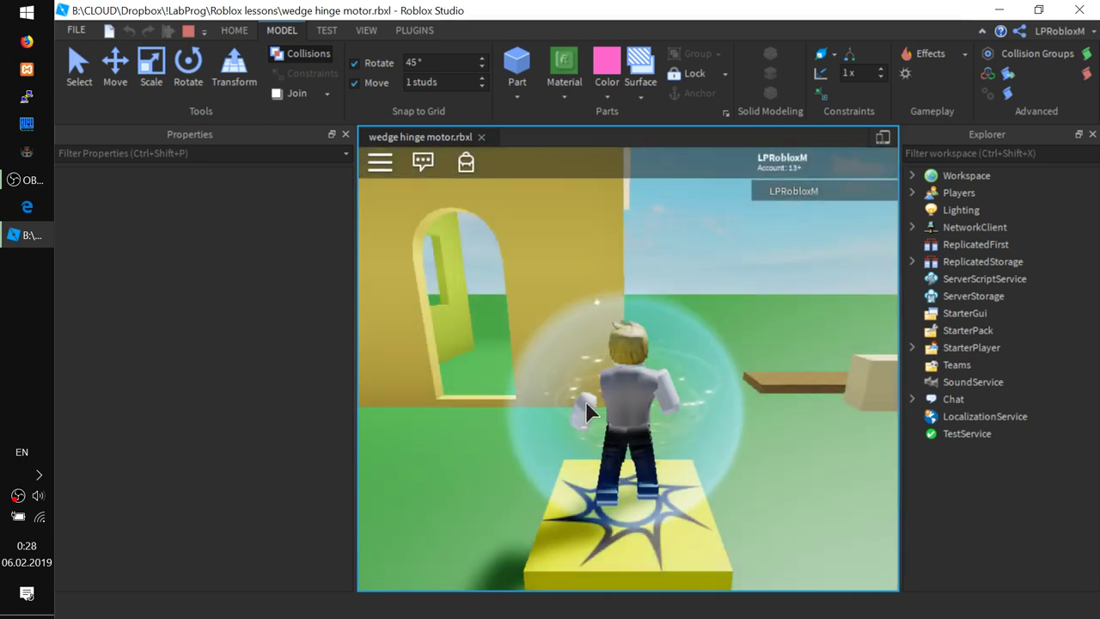
right_drag(689, 455, 693, 440)
key(w)
key(w)
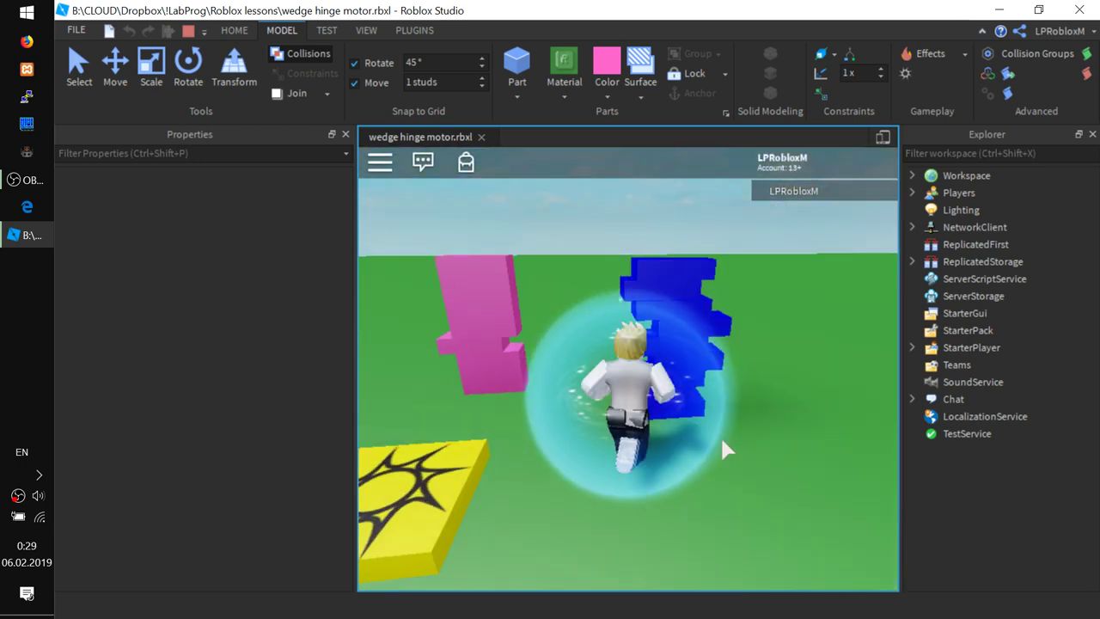
key(w)
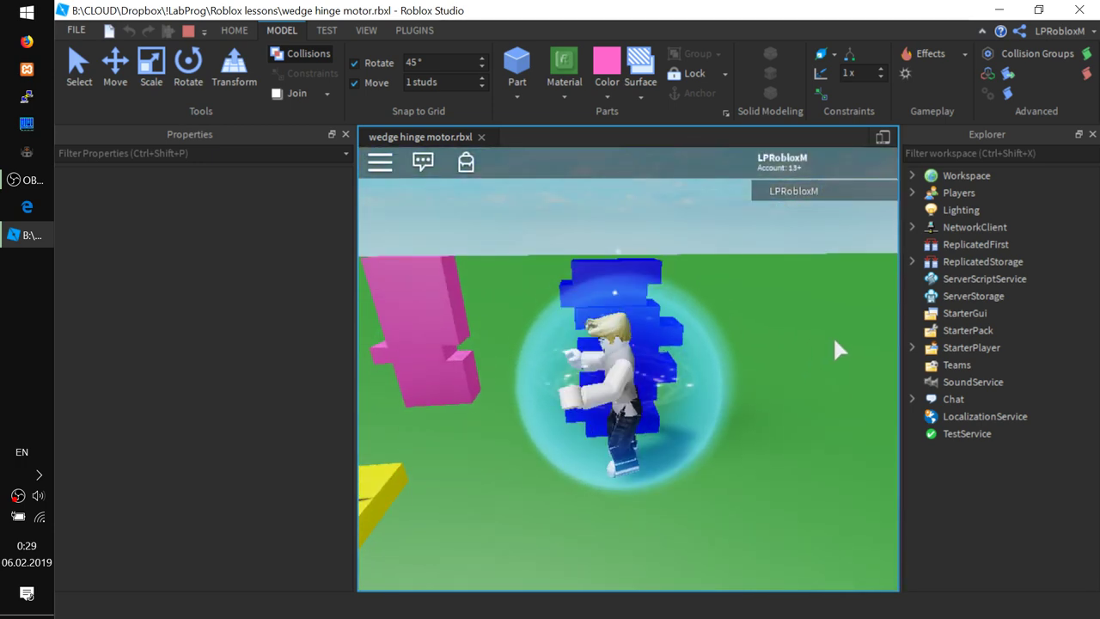
key(space)
key(w)
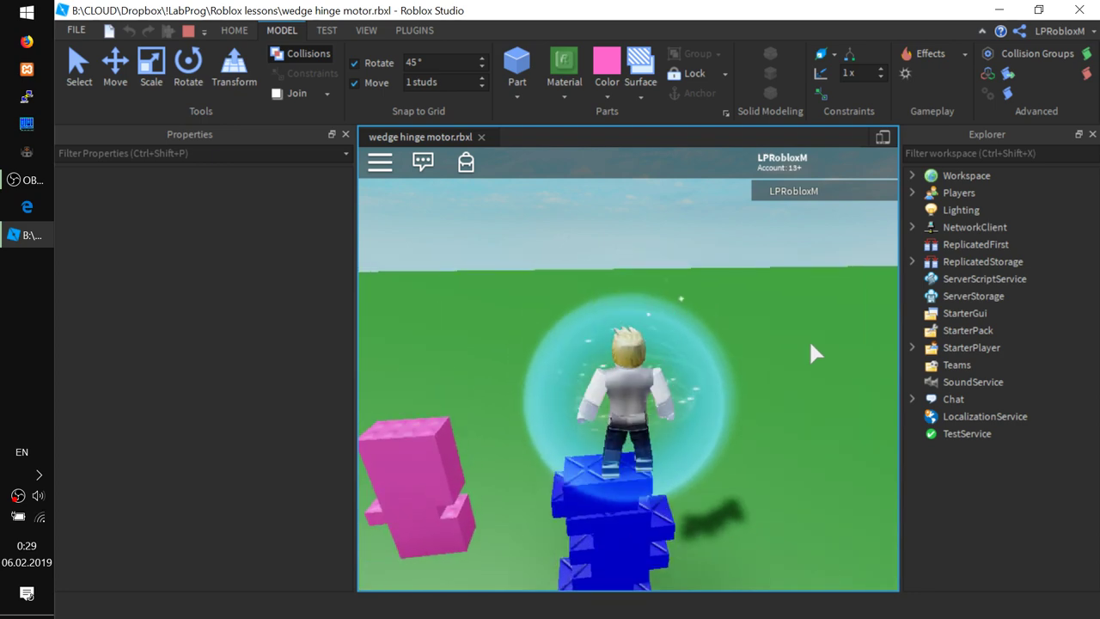
key(s)
key(space)
key(w)
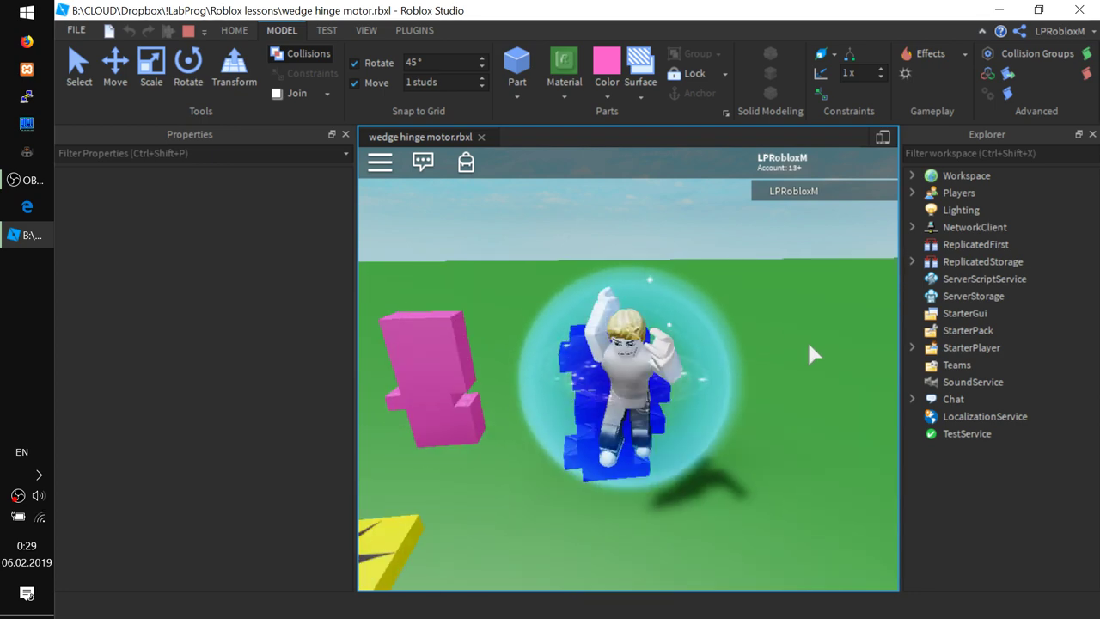
Run the character around the pink and blue towers to inspect them from several sides, and stop the playtest.
key(a)
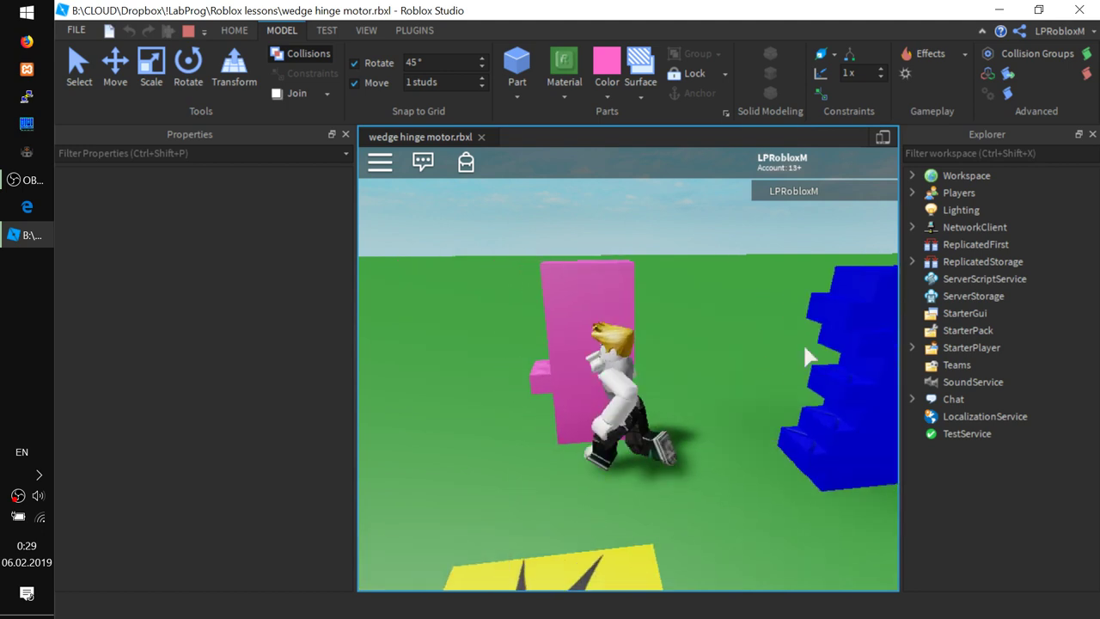
key(s)
key(d)
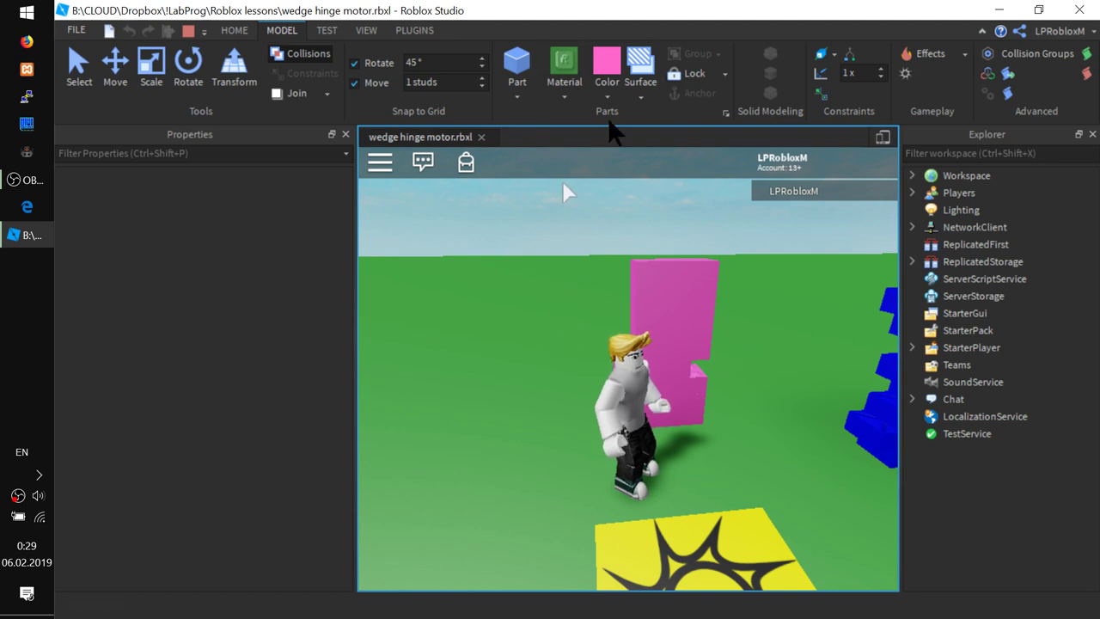
right_drag(750, 440, 747, 444)
key(w)
key(d)
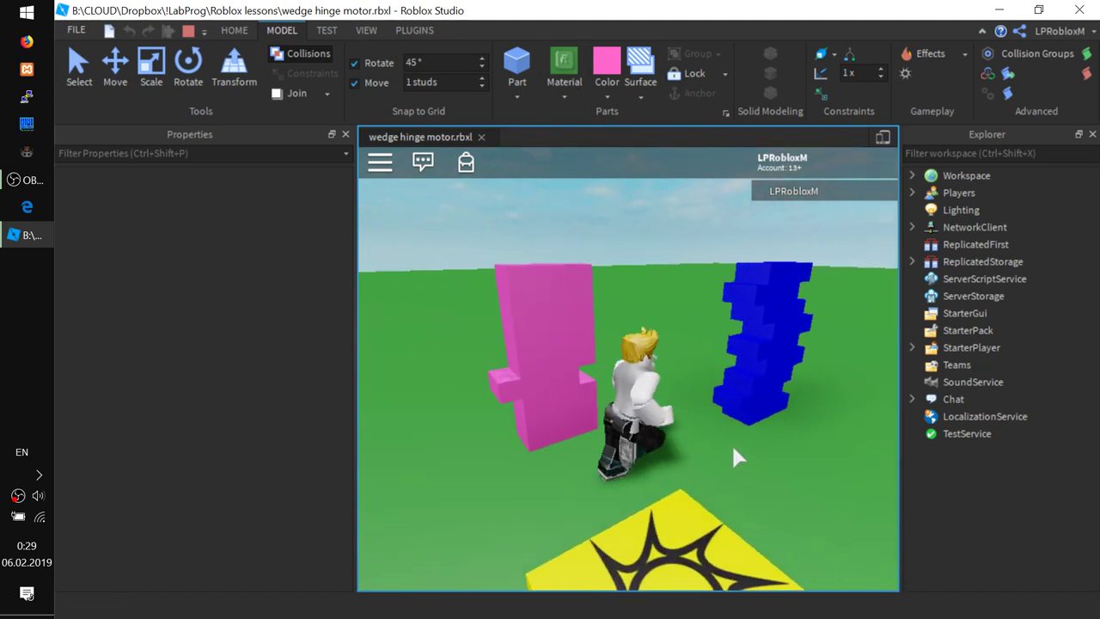
key(a)
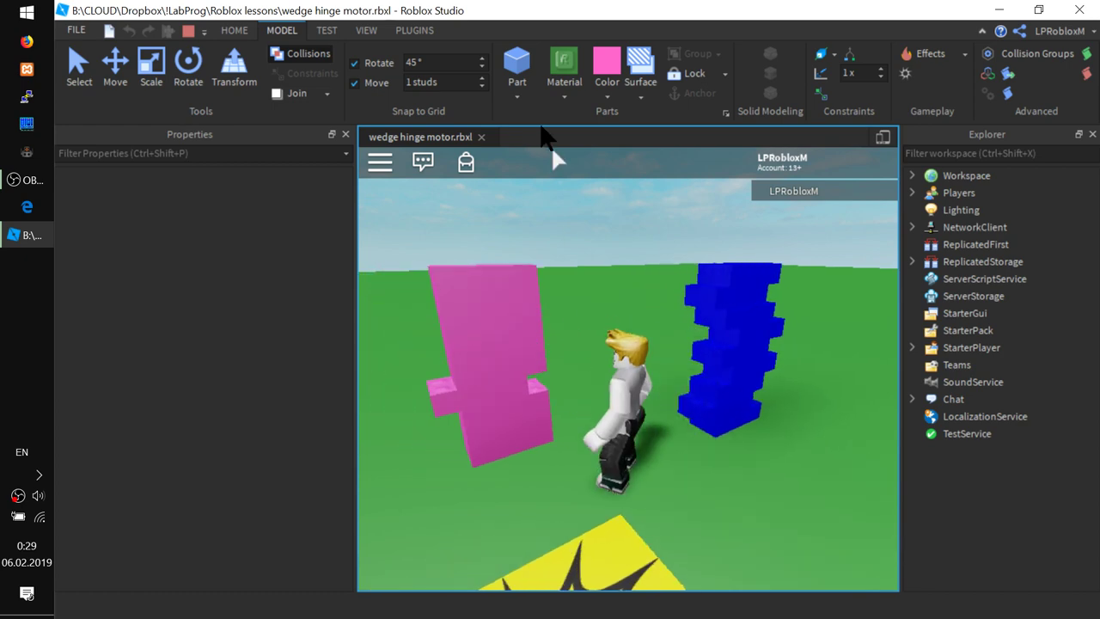
right_drag(508, 309, 507, 309)
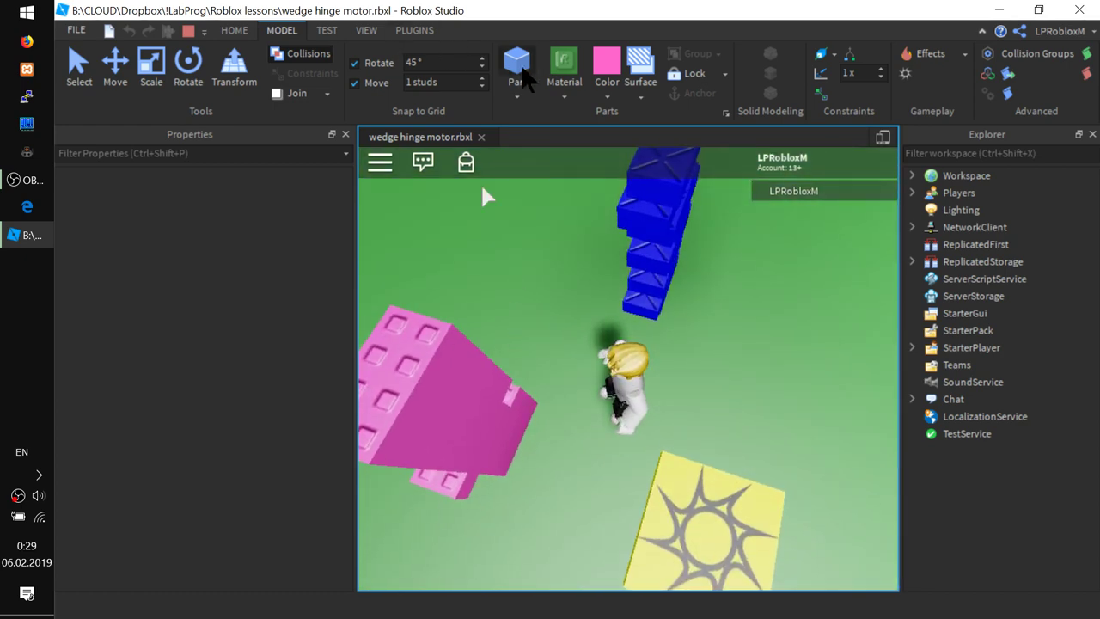
click(519, 69)
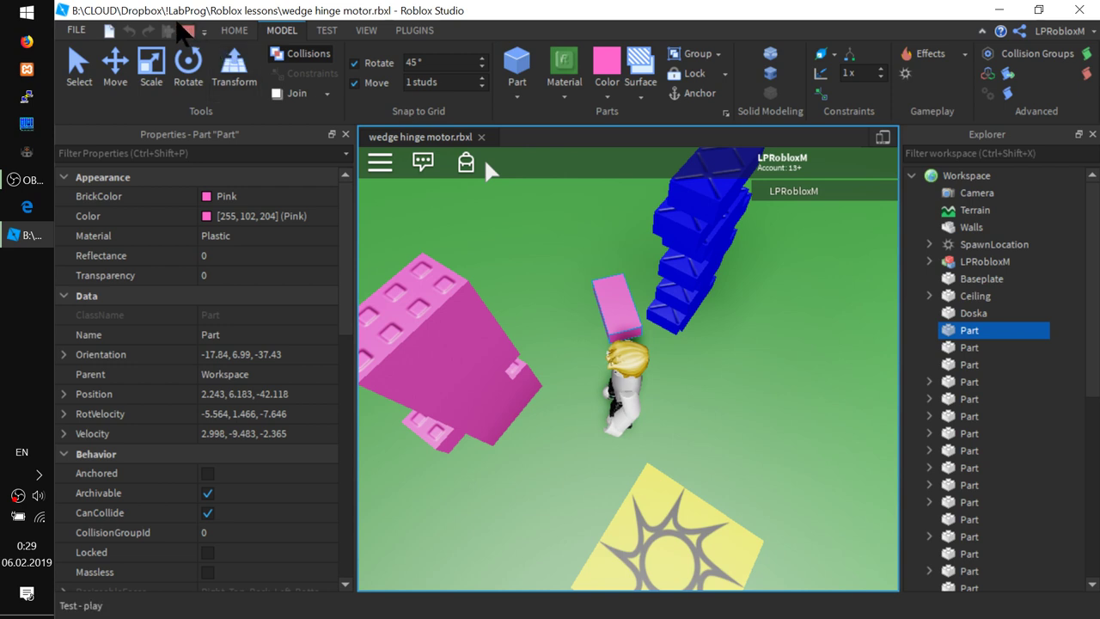
click(190, 30)
Pull the blue brick at 7.6, 7.5, -42.4 out of the tower to position 7.6, 7.5, -38.4.
right_drag(721, 421, 721, 421)
click(597, 238)
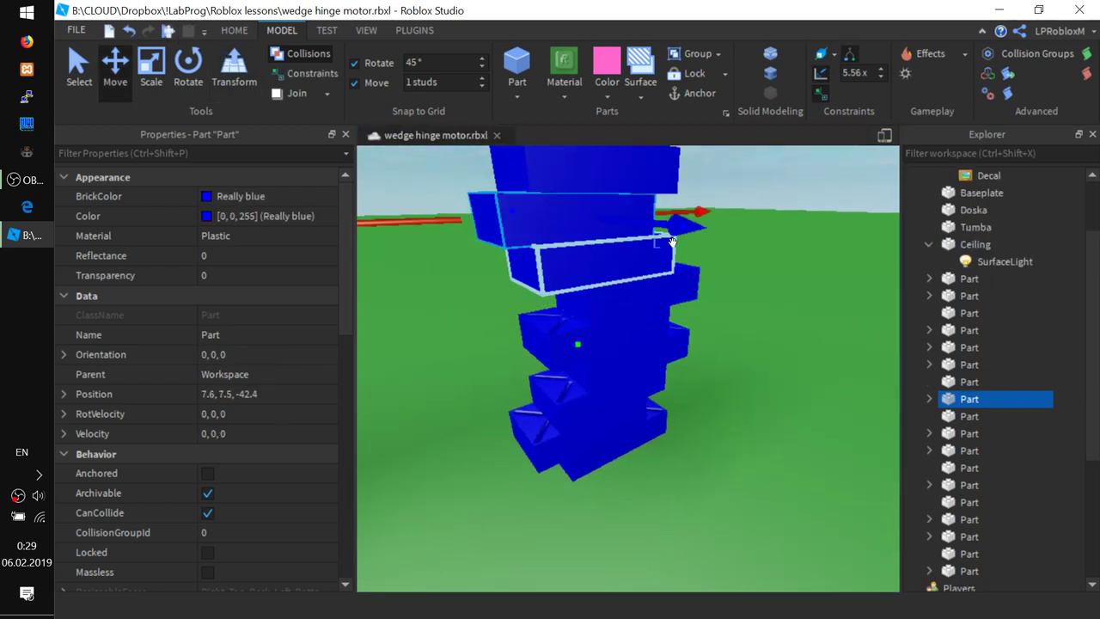
drag(684, 230, 904, 324)
right_drag(660, 327, 660, 327)
scroll(657, 323, down, 5)
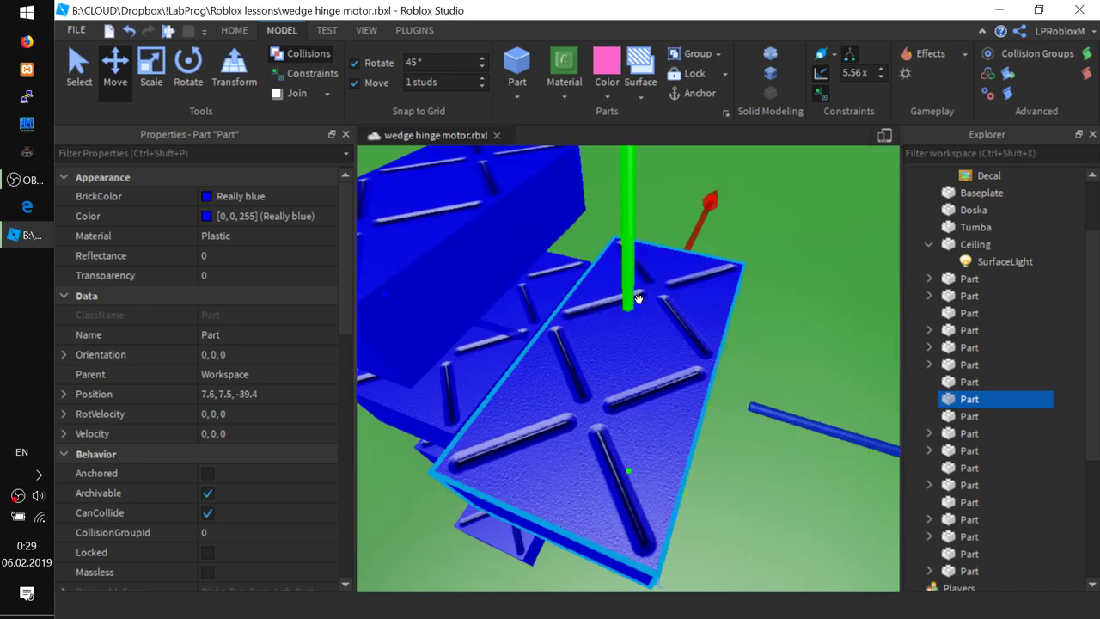
drag(844, 437, 907, 464)
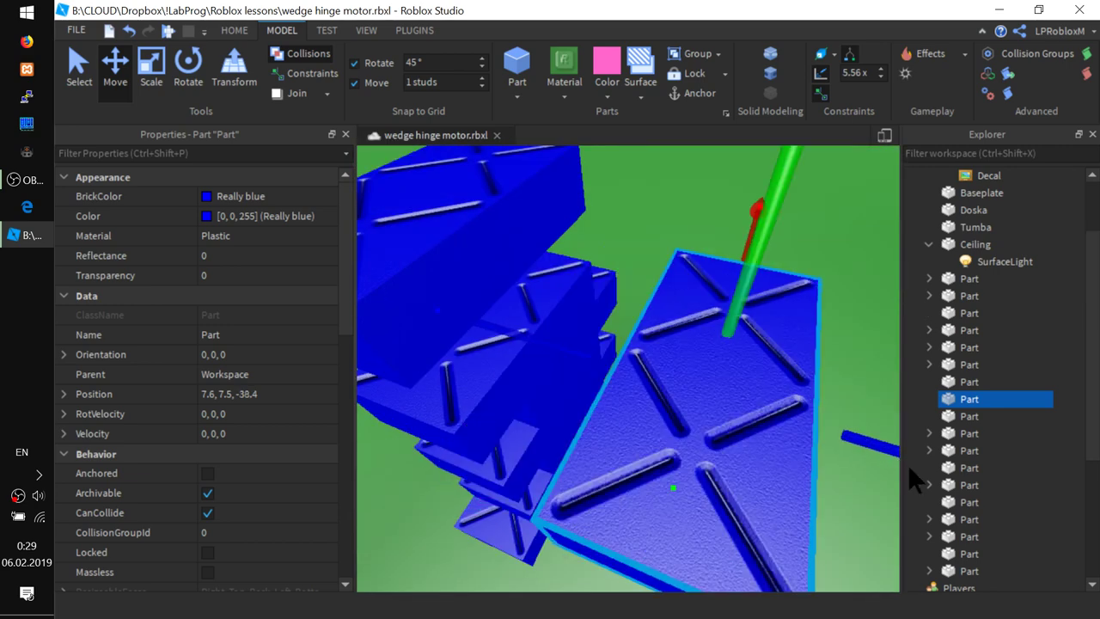
right_drag(730, 408, 729, 407)
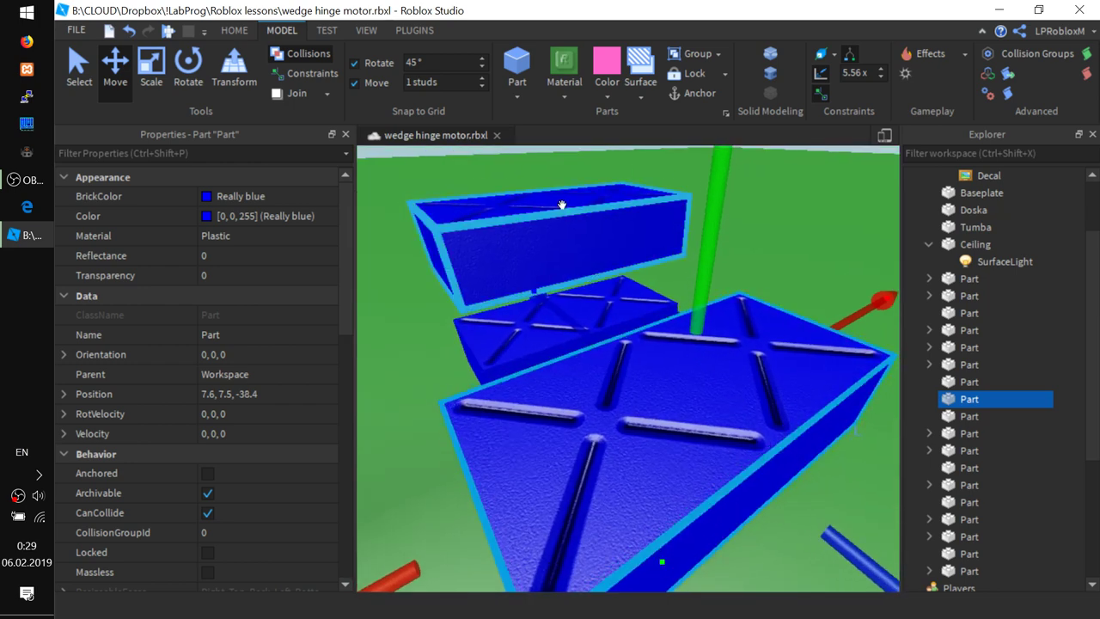
Examine the pulled-out blue brick's weld surface from several angles and review the list of available surface types.
click(642, 95)
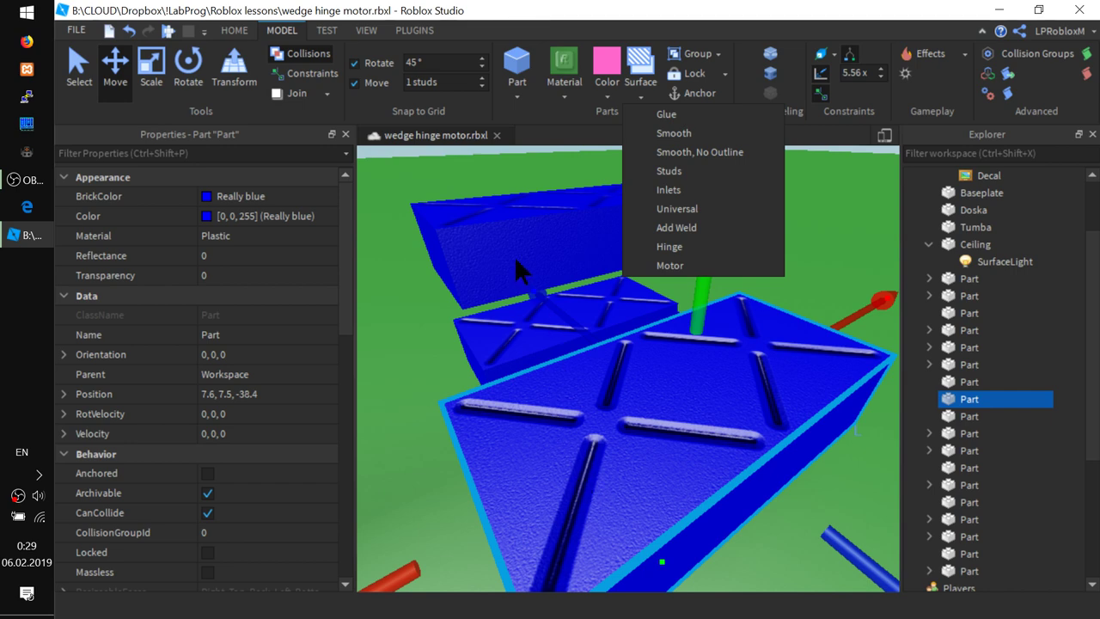
right_drag(530, 322, 532, 324)
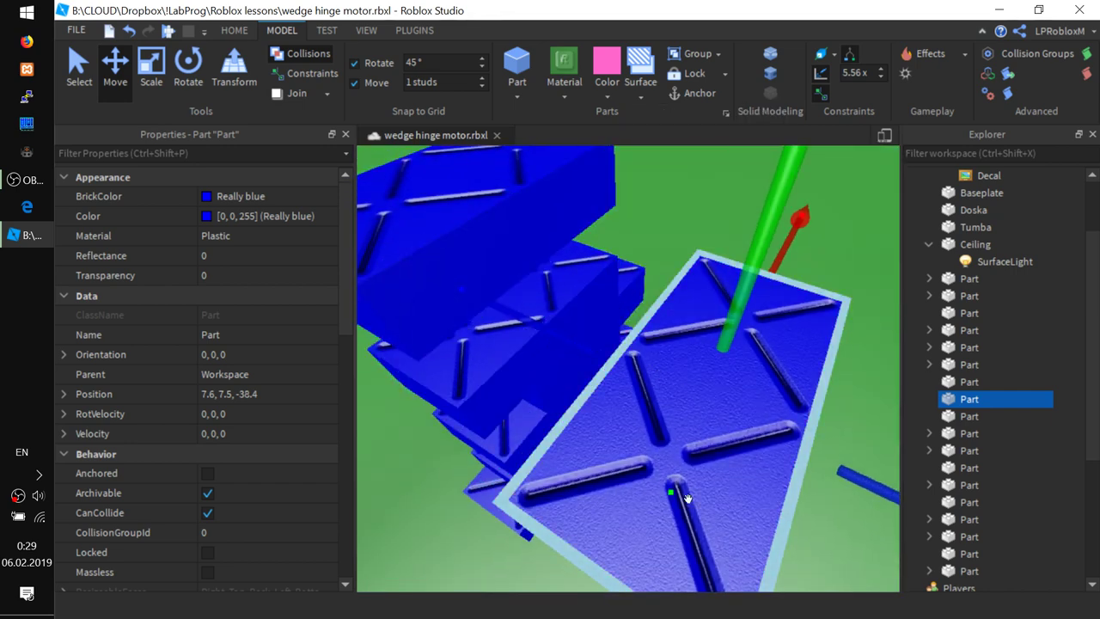
right_drag(624, 506, 624, 505)
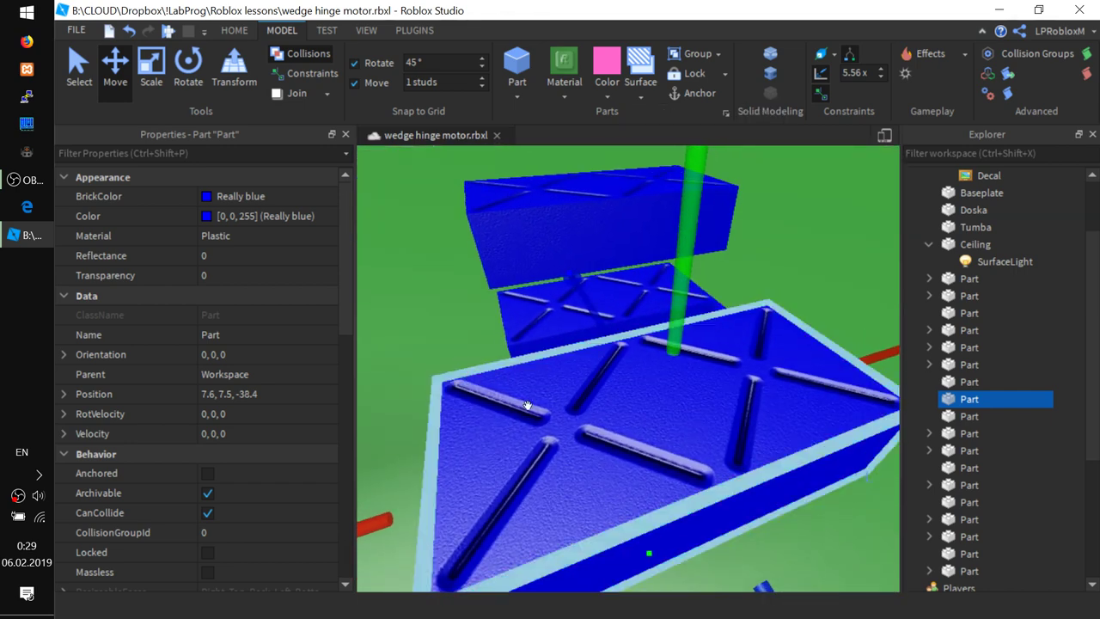
right_drag(617, 343, 661, 311)
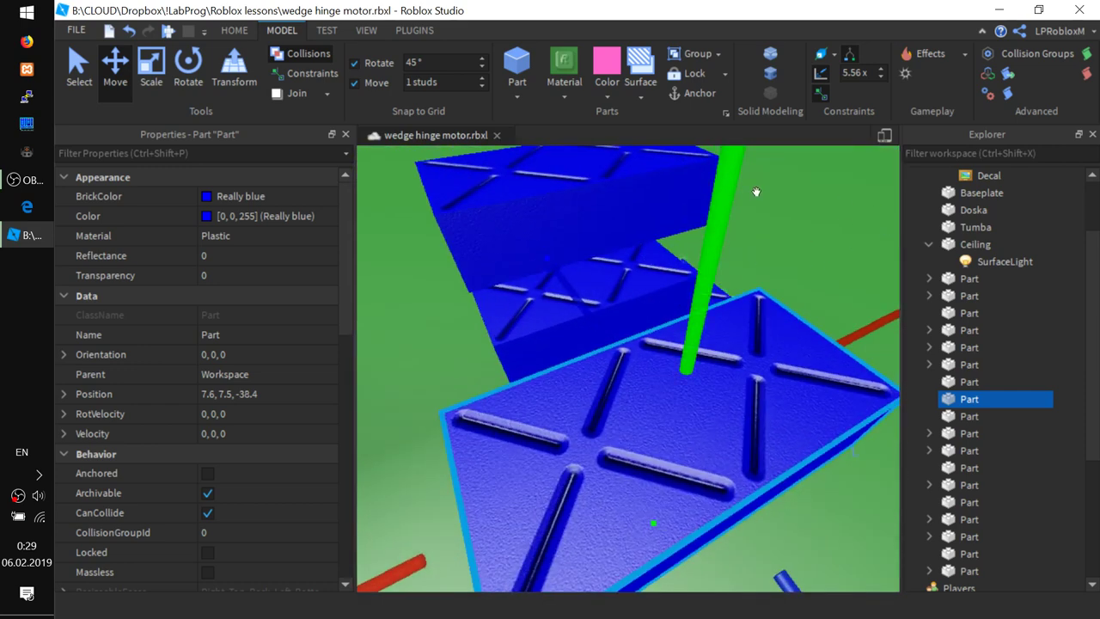
right_drag(756, 315, 754, 321)
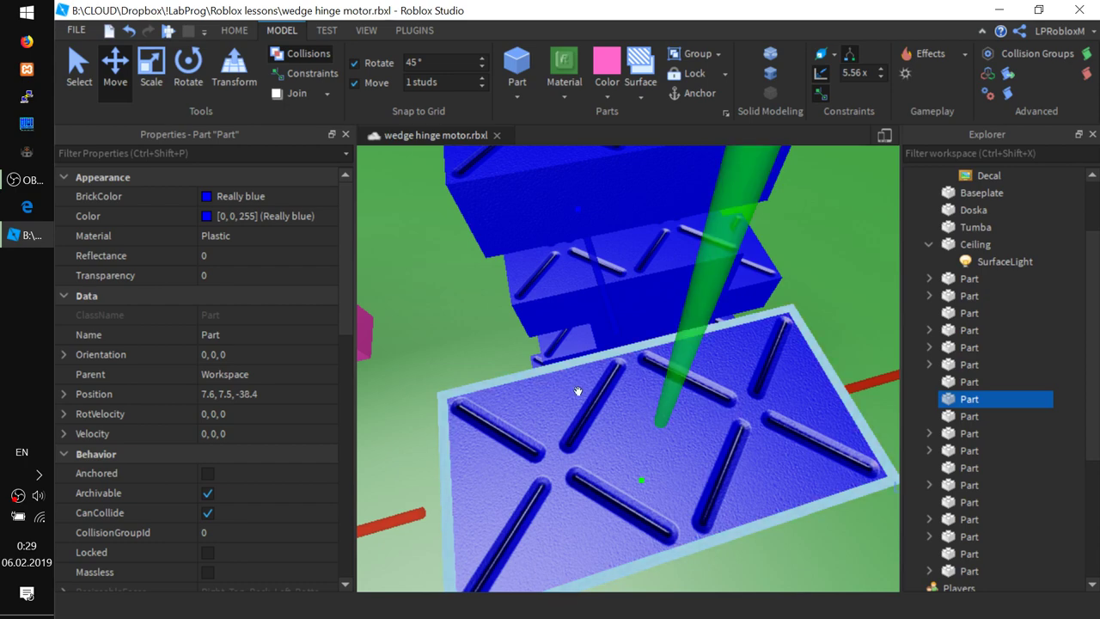
right_drag(692, 359, 693, 360)
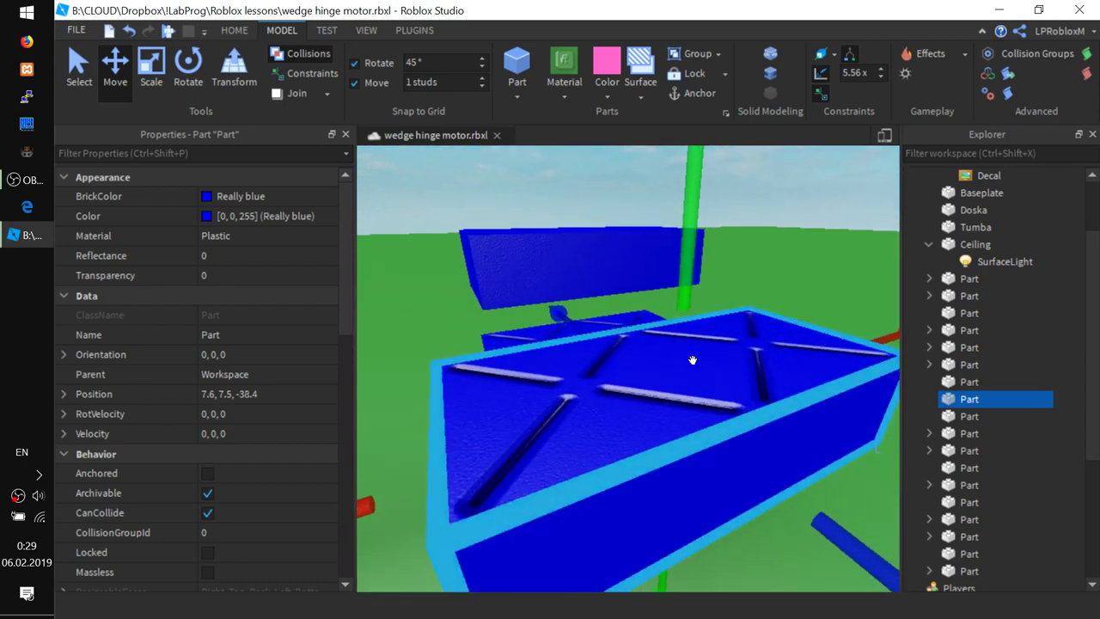
click(641, 94)
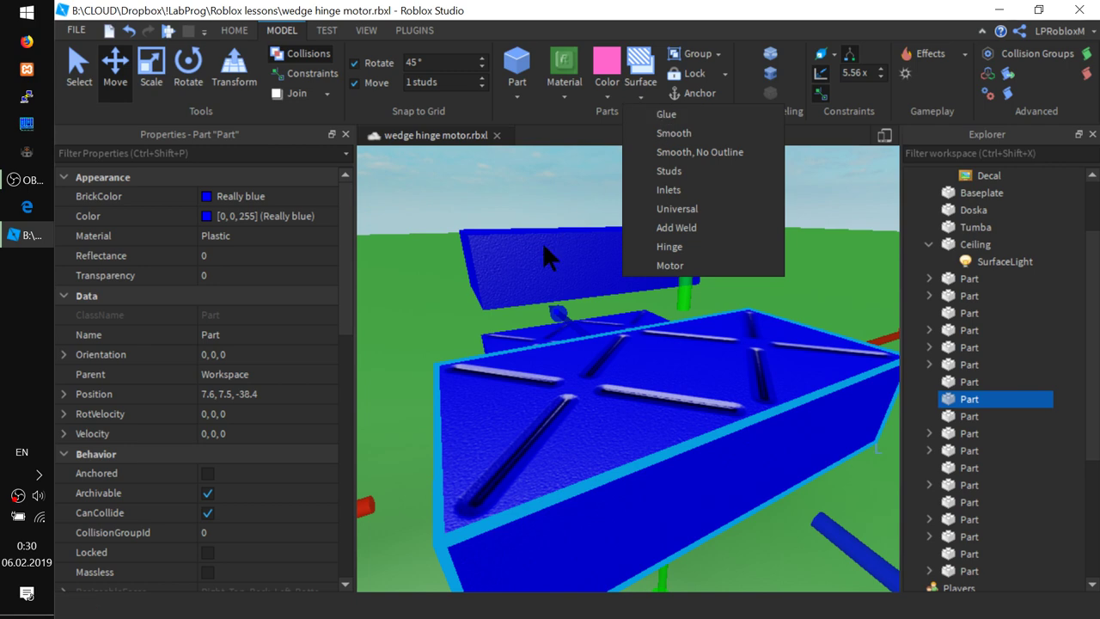
right_click(521, 436)
click(832, 359)
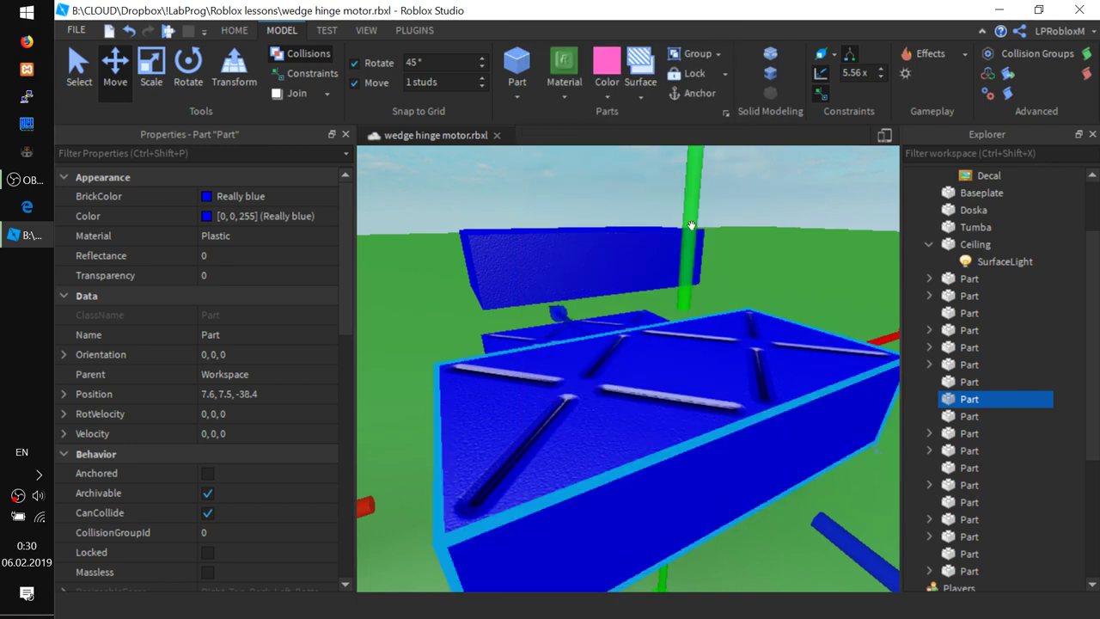
click(640, 86)
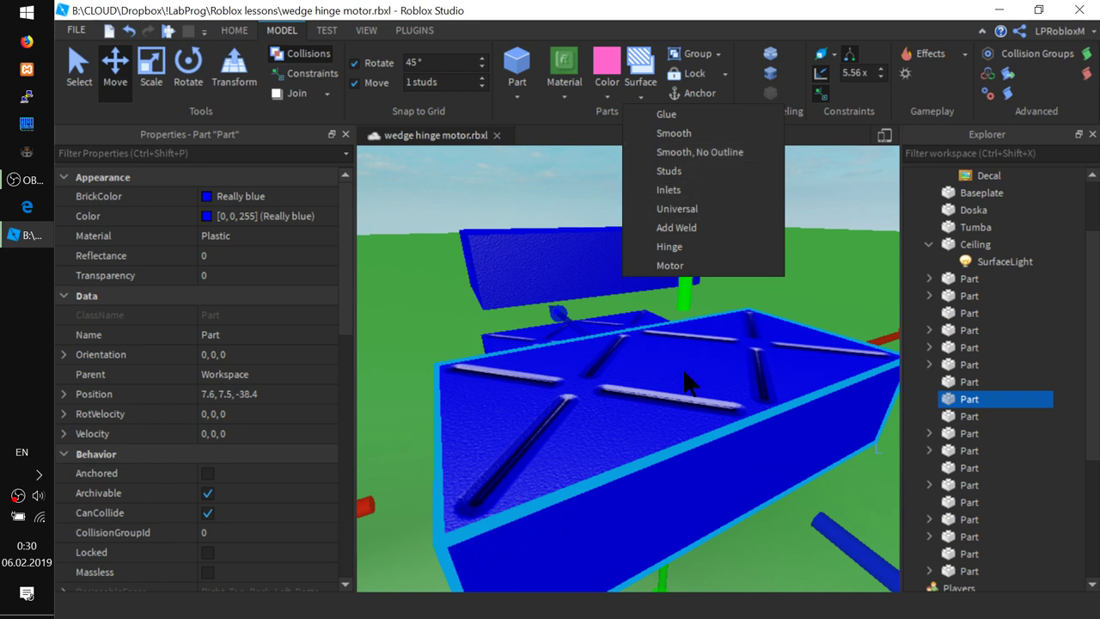
right_drag(685, 373, 694, 385)
Apply the Universal surface to the top face of the pulled-out blue brick.
click(641, 77)
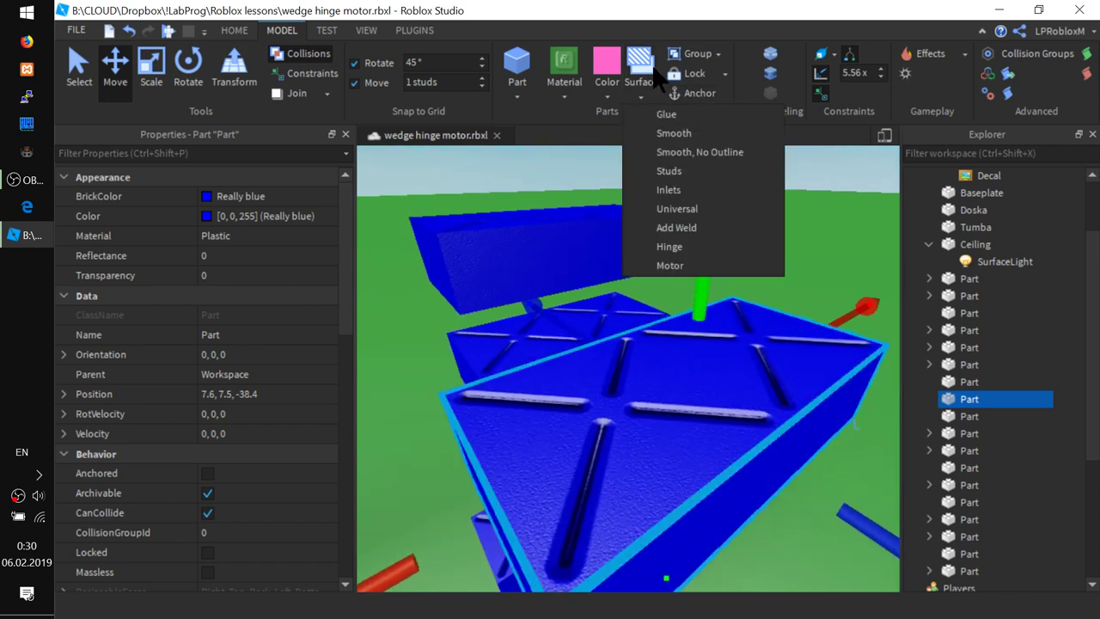
click(684, 211)
click(707, 370)
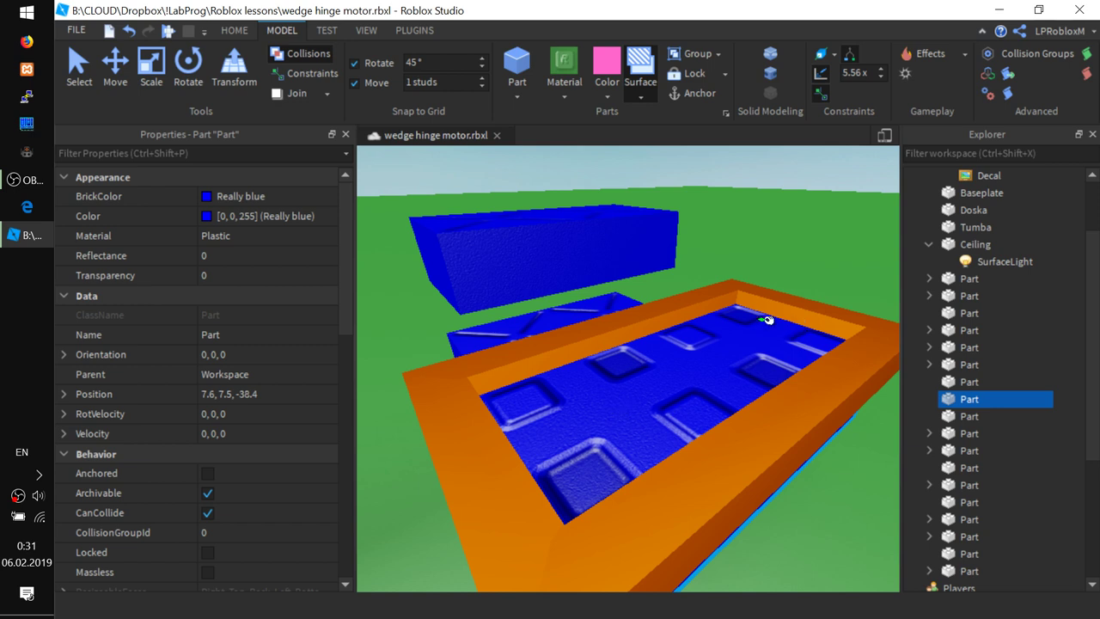
Add a Hinge surface to the beige block's face that looks toward the wooden plank.
click(641, 96)
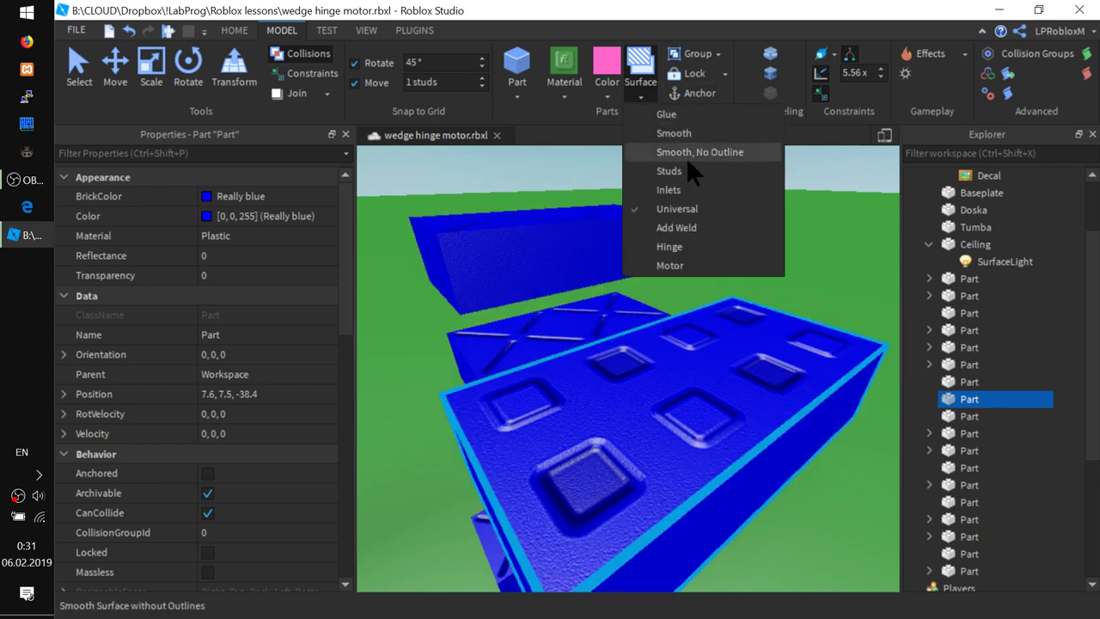
click(681, 247)
right_drag(678, 431, 665, 442)
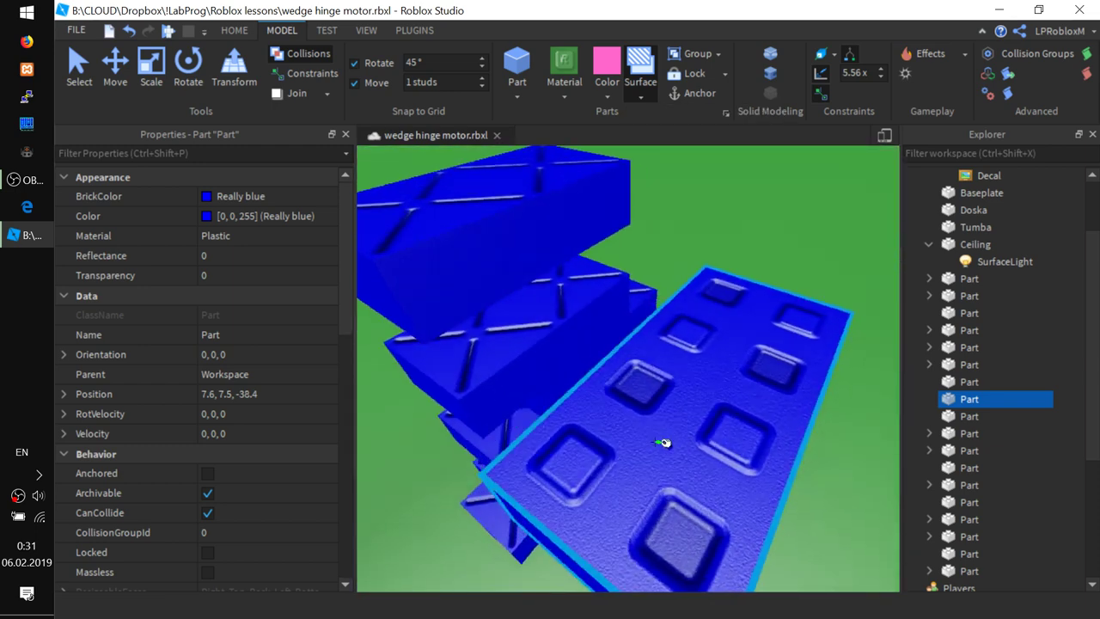
scroll(679, 448, down, 7)
right_drag(605, 503, 600, 506)
right_drag(483, 468, 459, 454)
scroll(628, 444, up, 5)
right_drag(629, 444, 514, 395)
scroll(621, 454, up, 3)
scroll(555, 429, up, 3)
scroll(494, 410, down, 3)
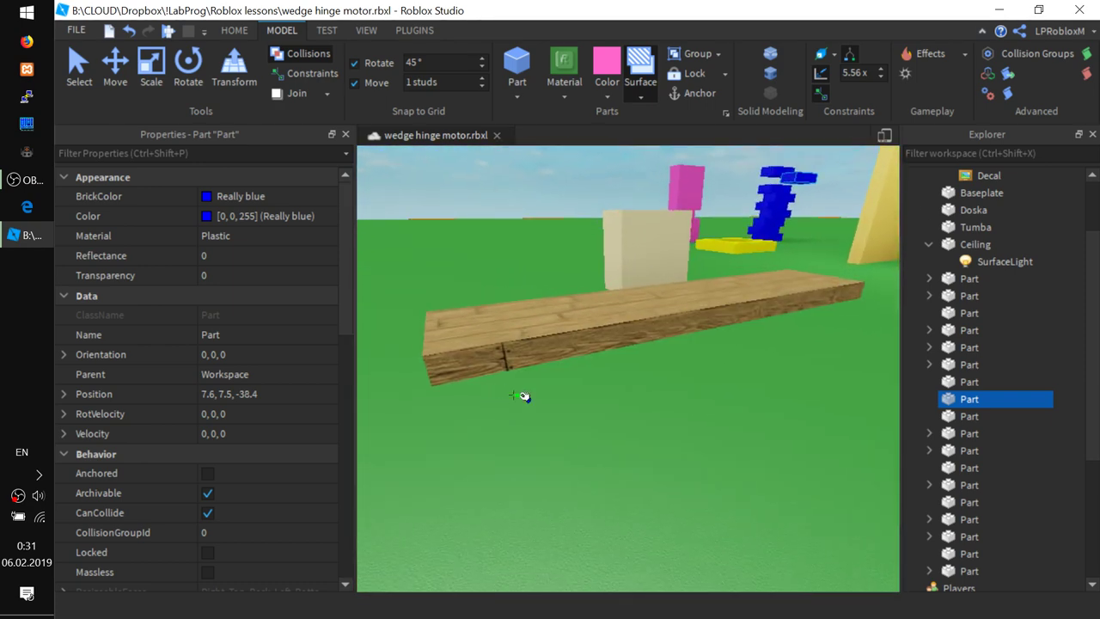
scroll(639, 329, down, 5)
right_drag(639, 326, 643, 330)
scroll(657, 284, up, 3)
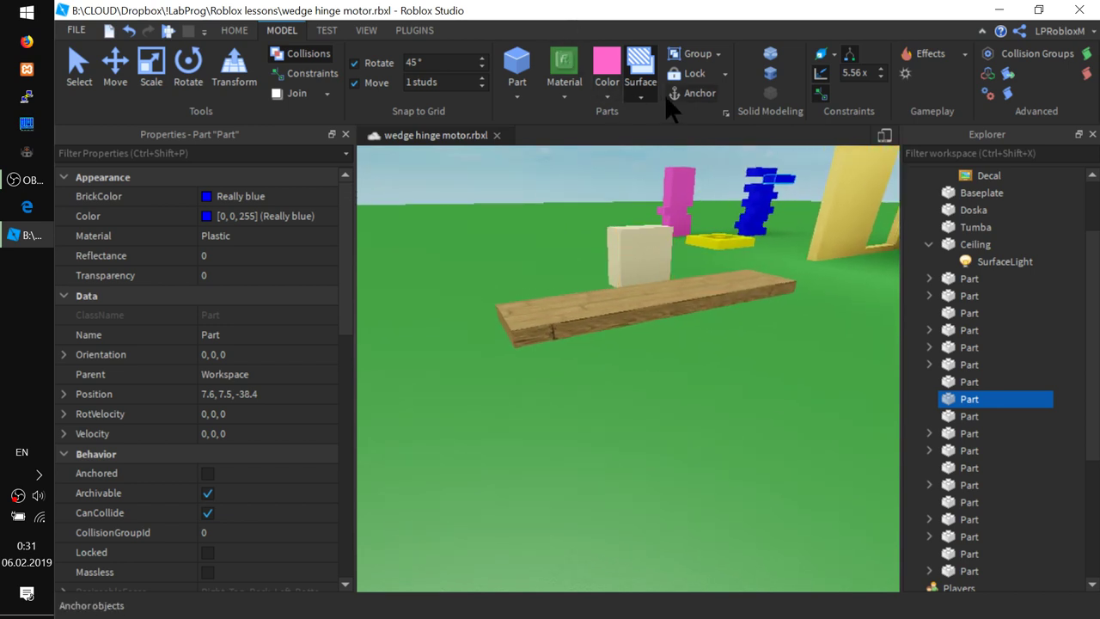
click(640, 96)
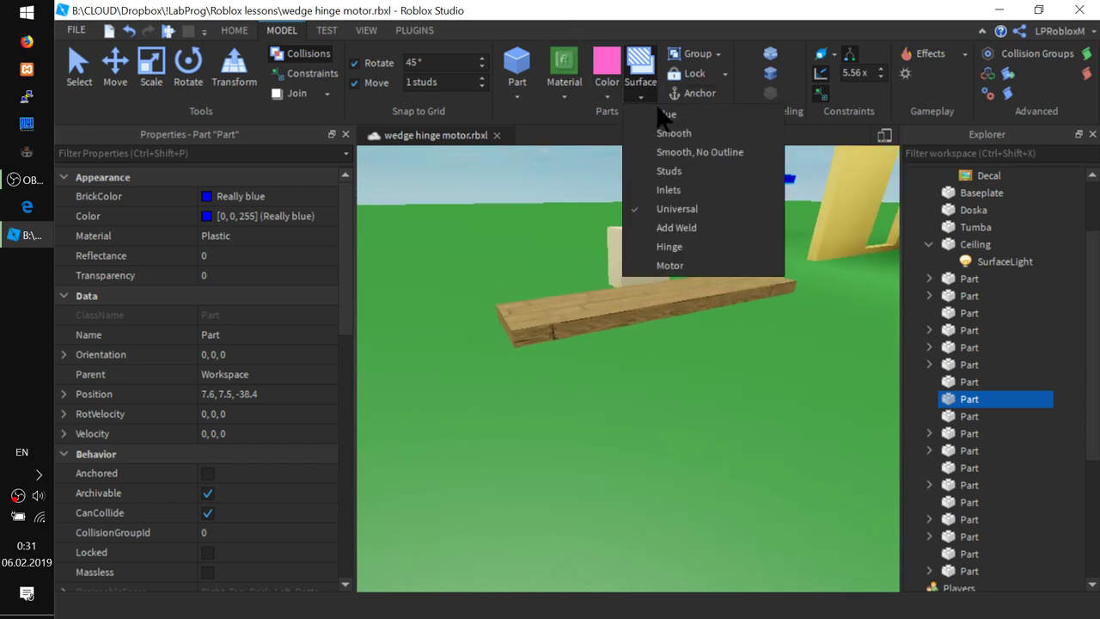
click(679, 247)
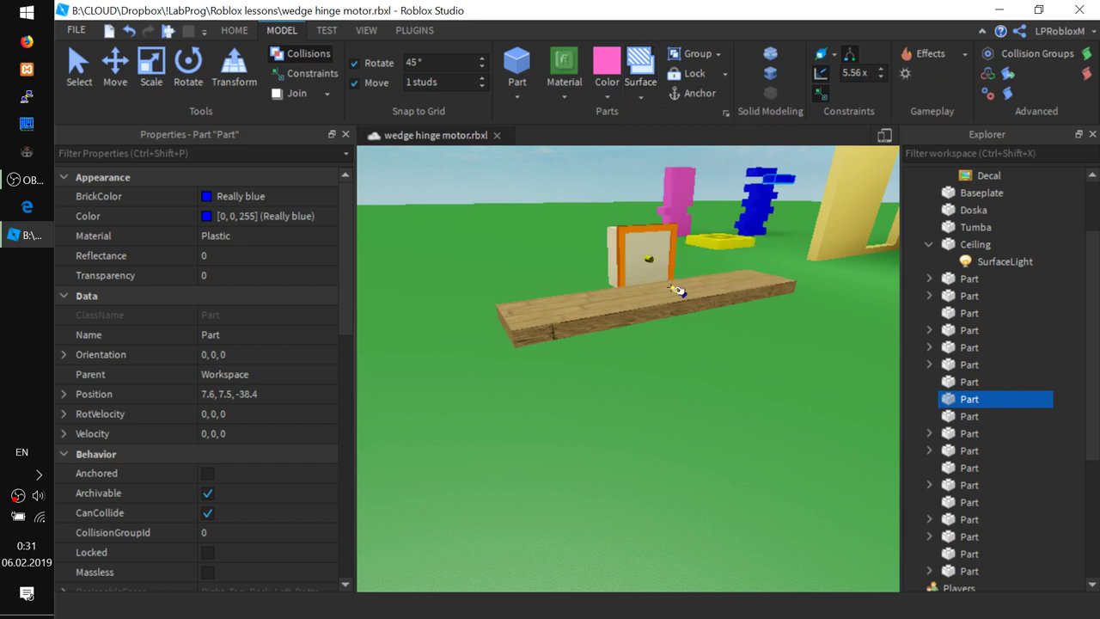
Select the wooden plank Doska and shift it toward the beige block, to position -24.035, 0.39, -20.07.
right_drag(568, 346, 573, 288)
right_drag(404, 162, 412, 211)
scroll(504, 226, up, 2)
scroll(504, 226, down, 2)
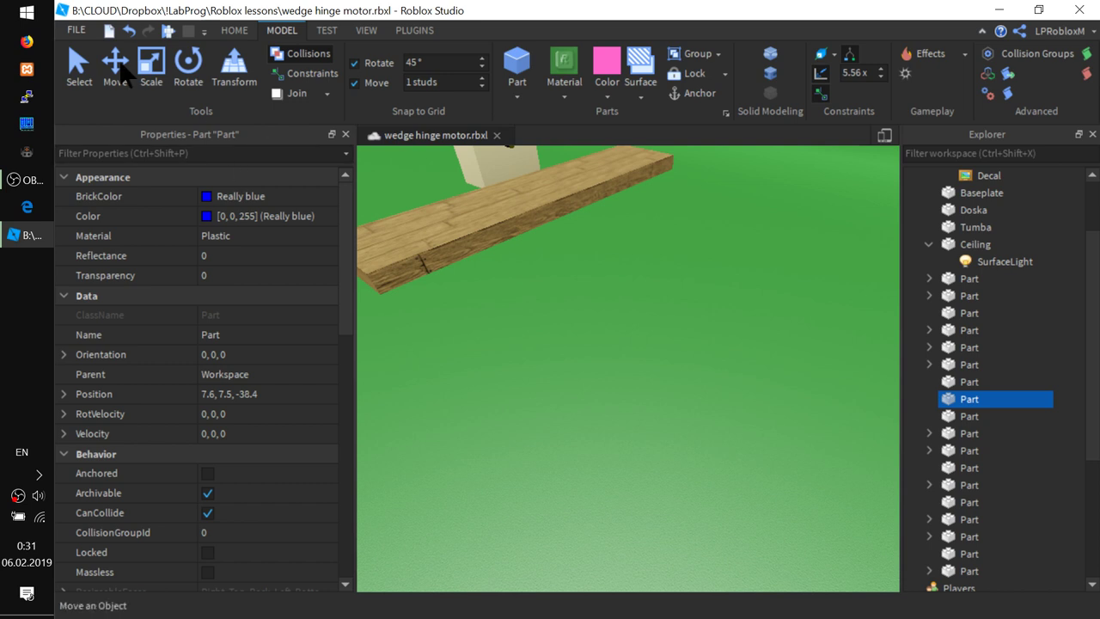
click(78, 67)
click(532, 213)
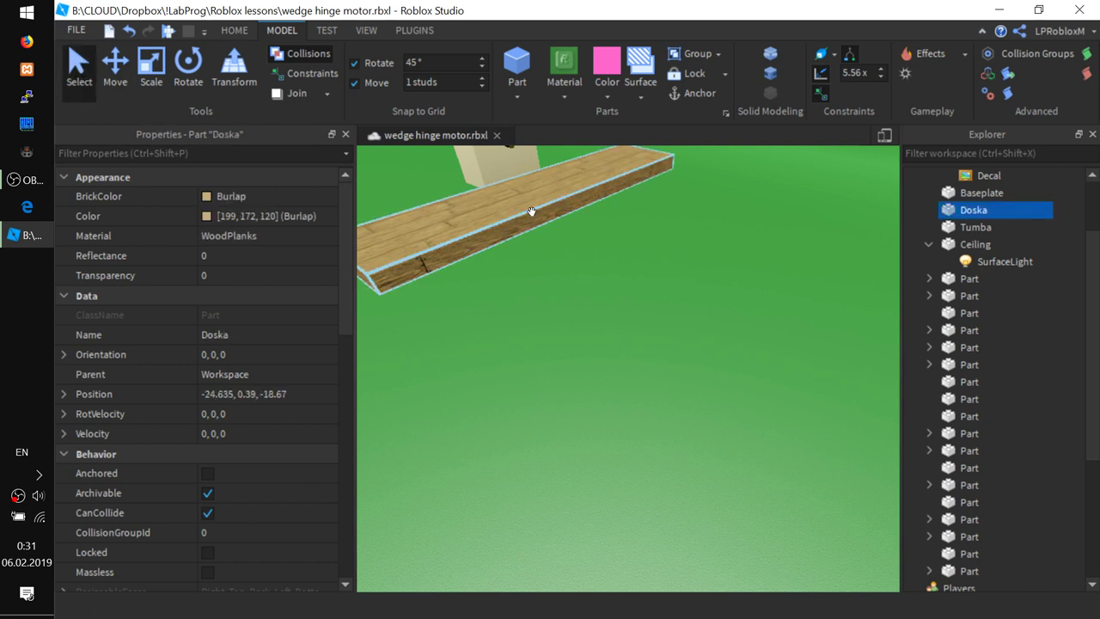
key(f)
drag(613, 337, 611, 366)
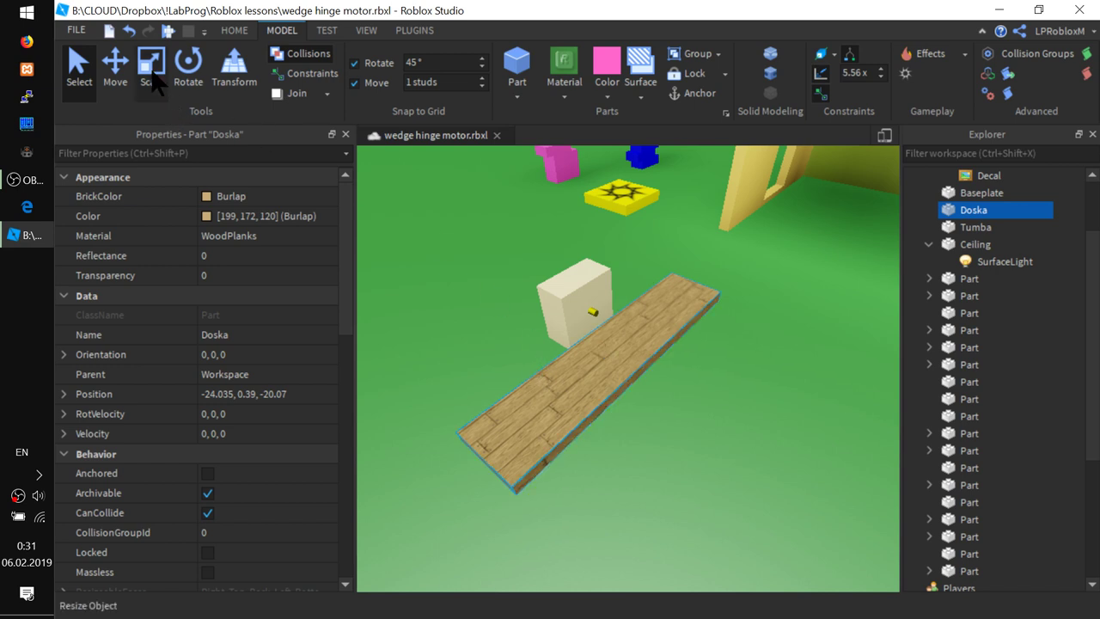
Raise the plank Doska 2 studs with the Move tool, to position -24.03, 2.39, -20.07.
click(115, 67)
right_drag(580, 331, 668, 359)
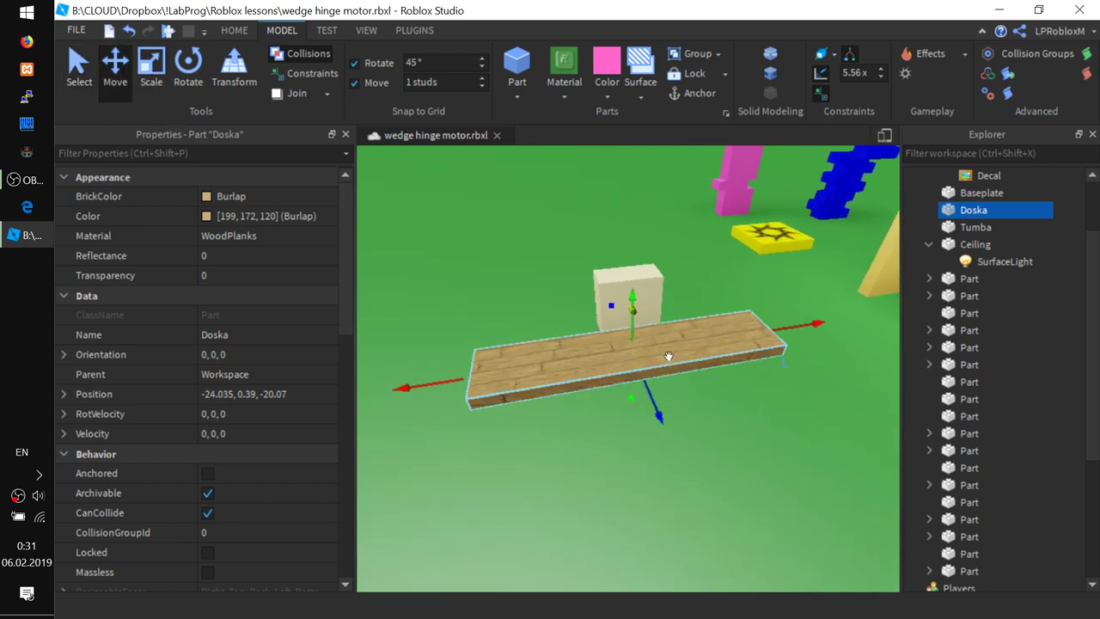
drag(634, 303, 634, 279)
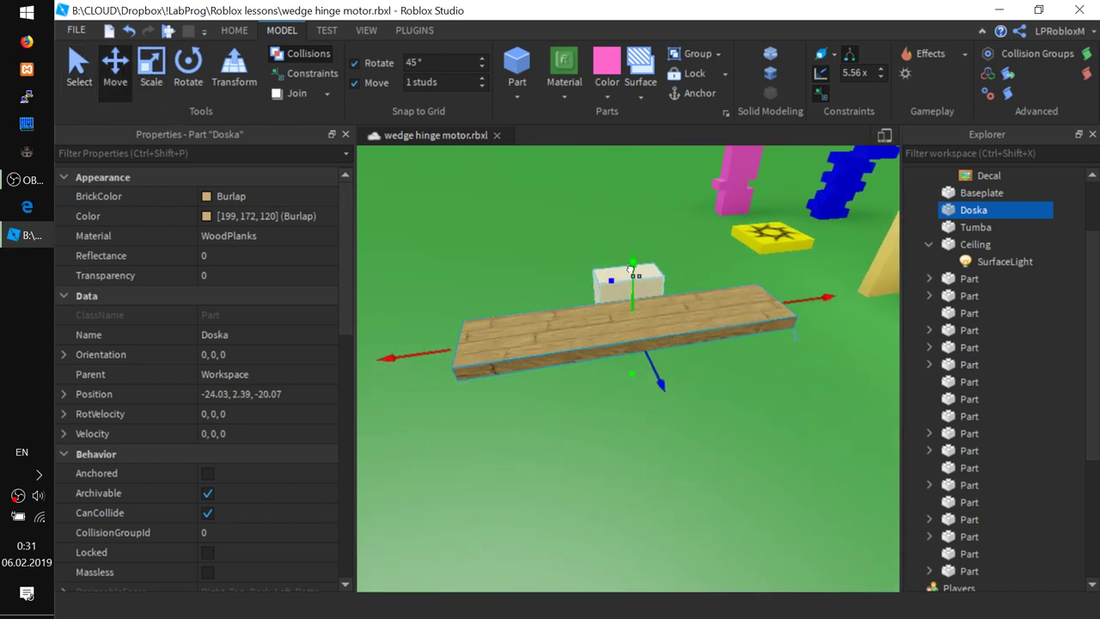
right_drag(634, 279, 564, 407)
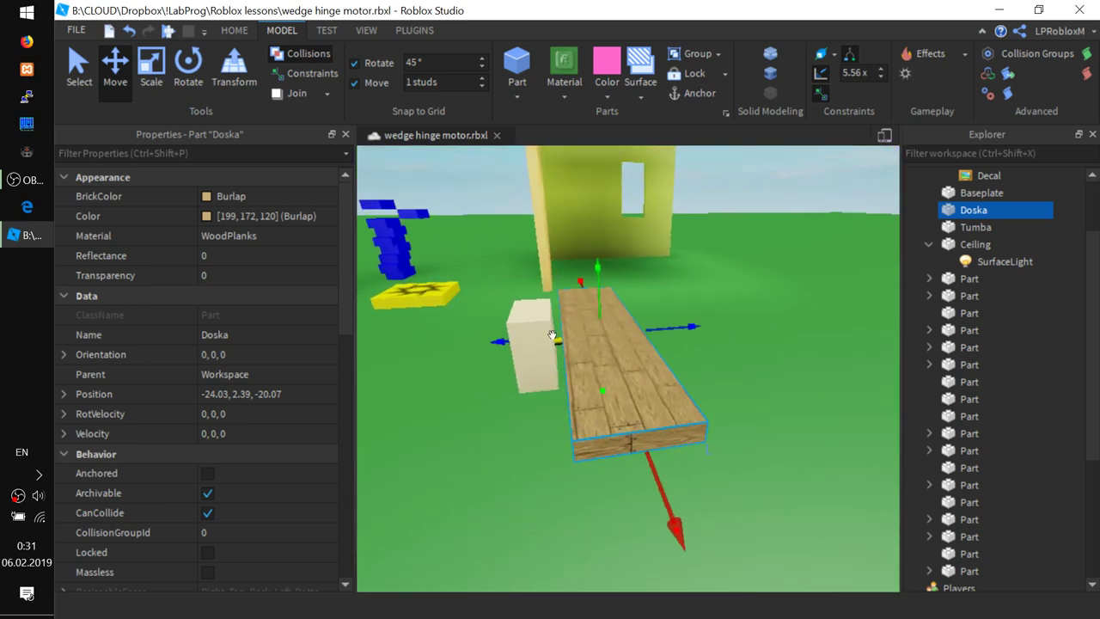
scroll(519, 356, up, 3)
scroll(520, 357, down, 5)
right_drag(520, 356, 533, 389)
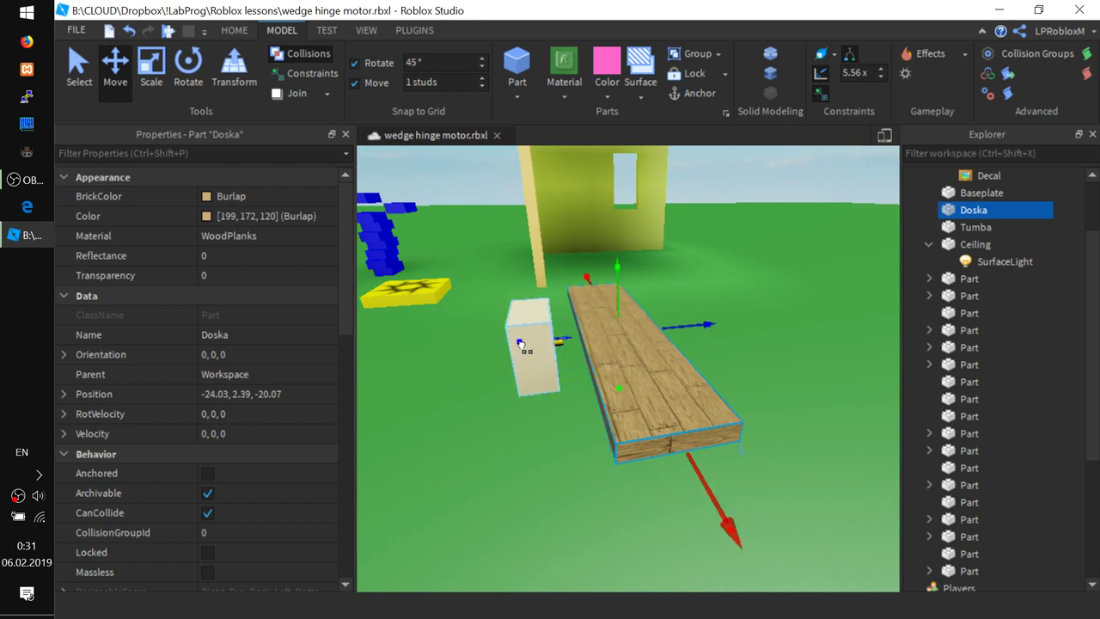
right_drag(686, 290, 711, 333)
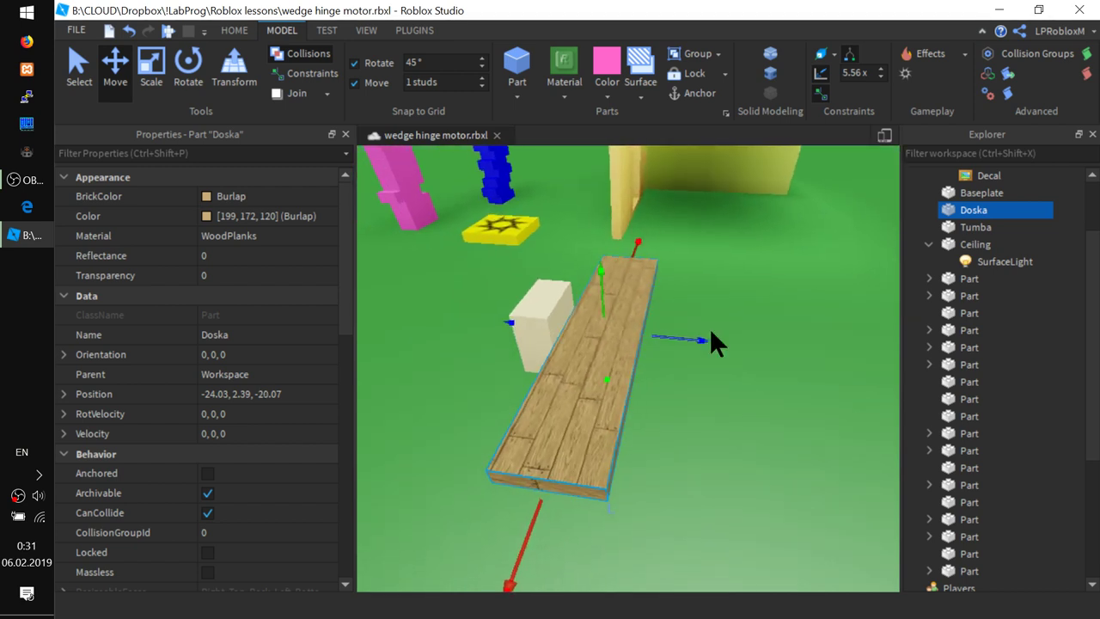
Play-test the place, run the character onto the wooden plank beside the beige block, and stop the test.
click(169, 30)
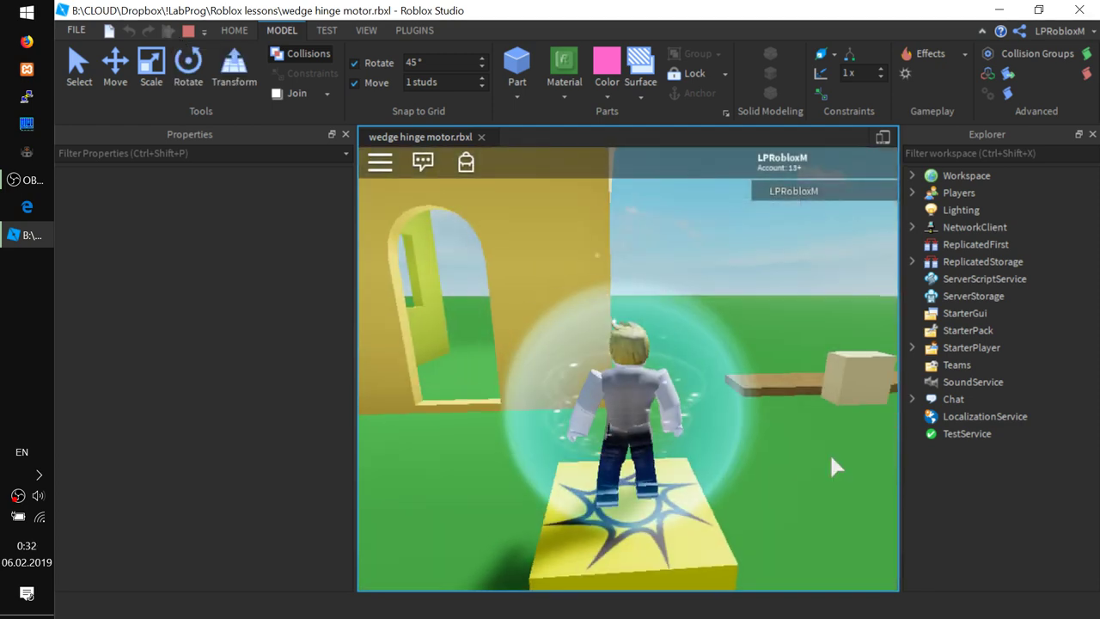
key(w)
key(d)
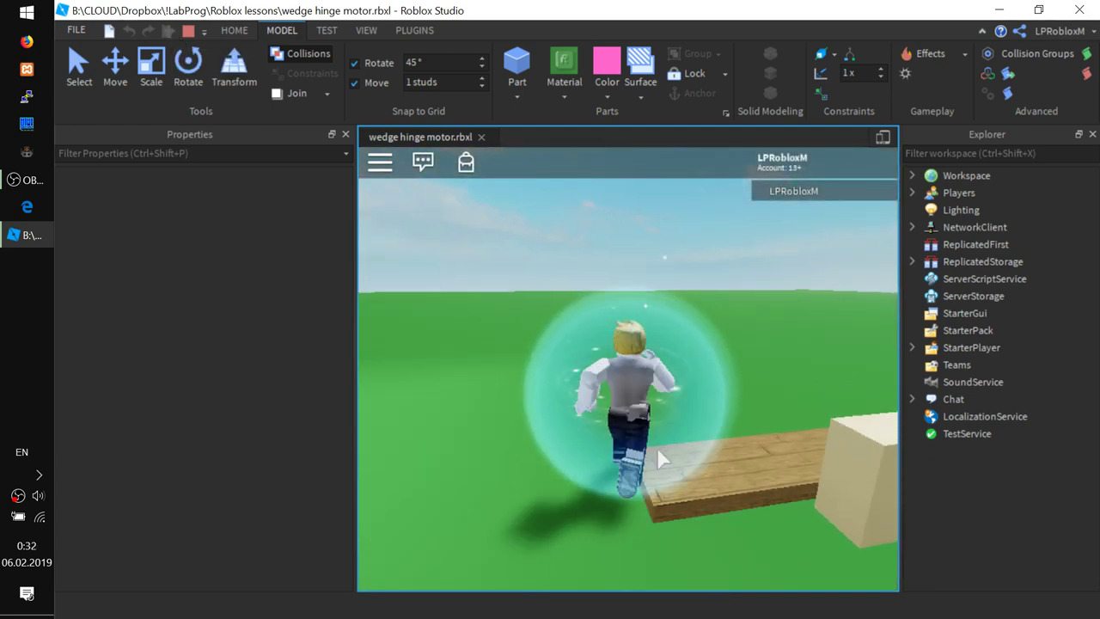
right_drag(658, 450, 774, 472)
key(w)
right_drag(657, 450, 606, 434)
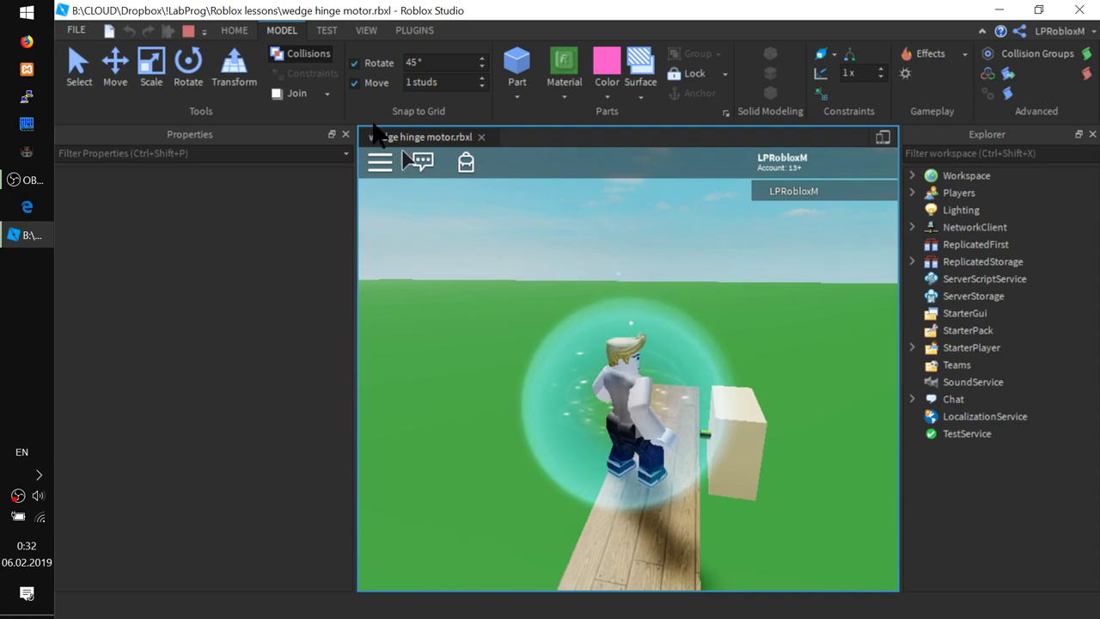
click(188, 31)
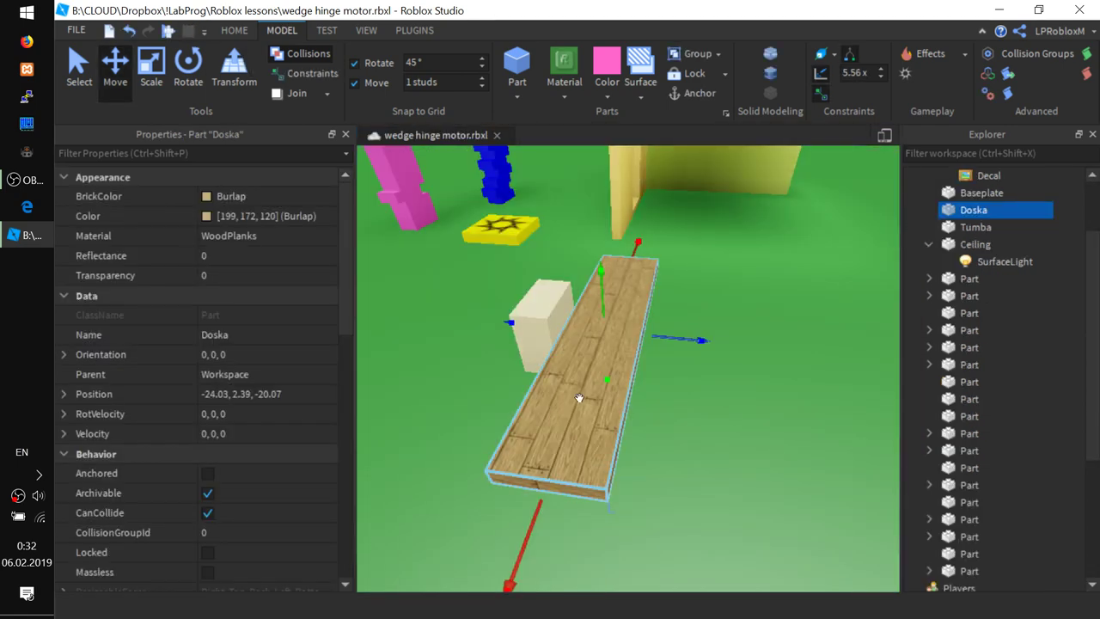
Turn off move snapping and slide the plank Doska toward the beige block, to position -24.03, 2.39, -20.531.
right_drag(578, 397, 559, 351)
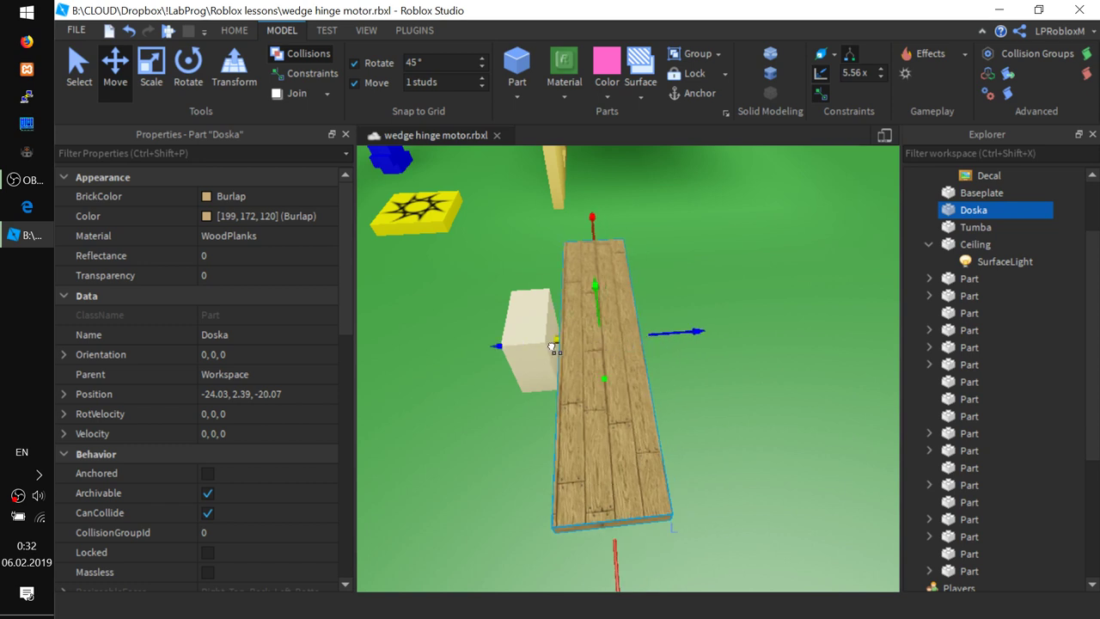
right_drag(638, 336, 540, 353)
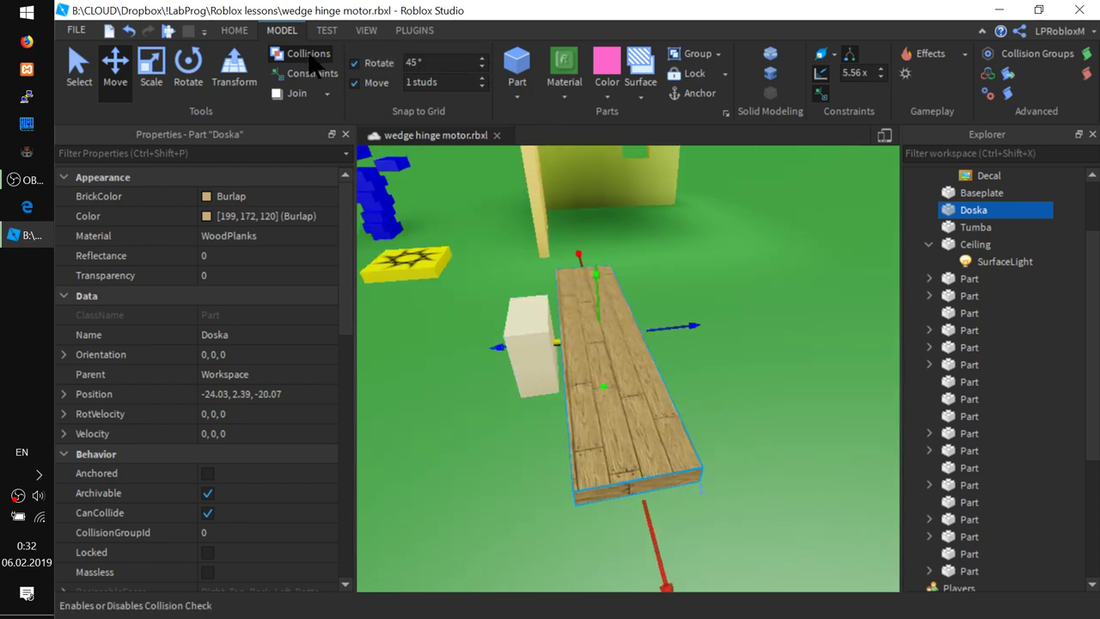
mouse_move(684, 329)
mouse_down()
mouse_move(666, 330)
mouse_move(682, 330)
mouse_up()
right_drag(600, 386, 600, 386)
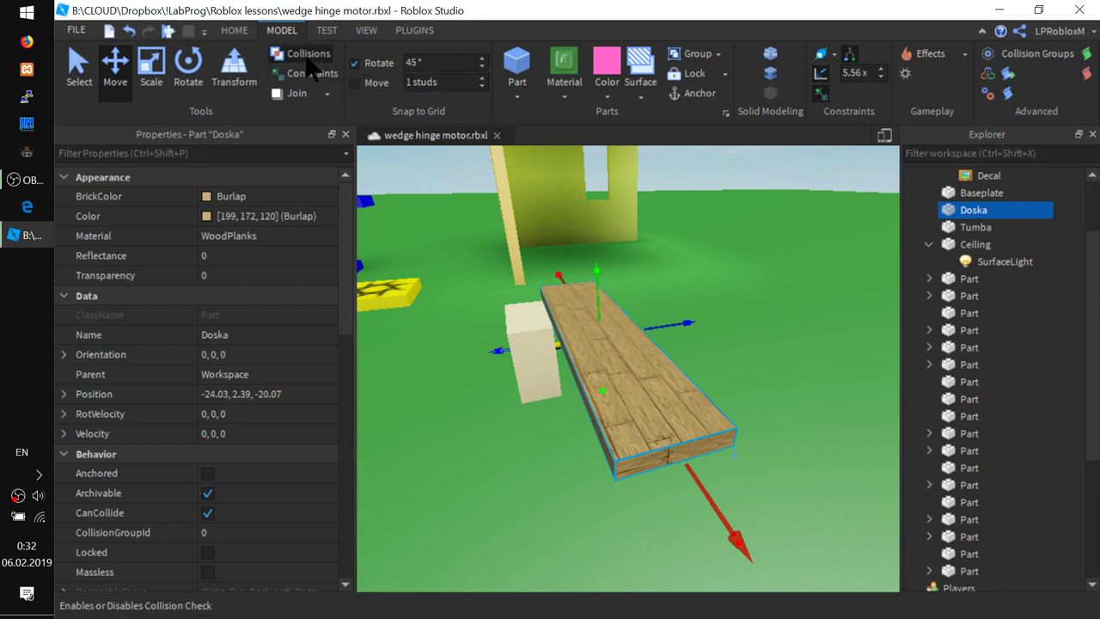
right_drag(841, 352, 805, 354)
mouse_move(677, 319)
right_down()
mouse_move(687, 336)
mouse_move(660, 322)
right_up()
mouse_move(660, 322)
mouse_down()
mouse_move(698, 318)
mouse_move(593, 311)
mouse_move(648, 322)
mouse_up()
right_drag(691, 343, 690, 343)
drag(686, 343, 663, 370)
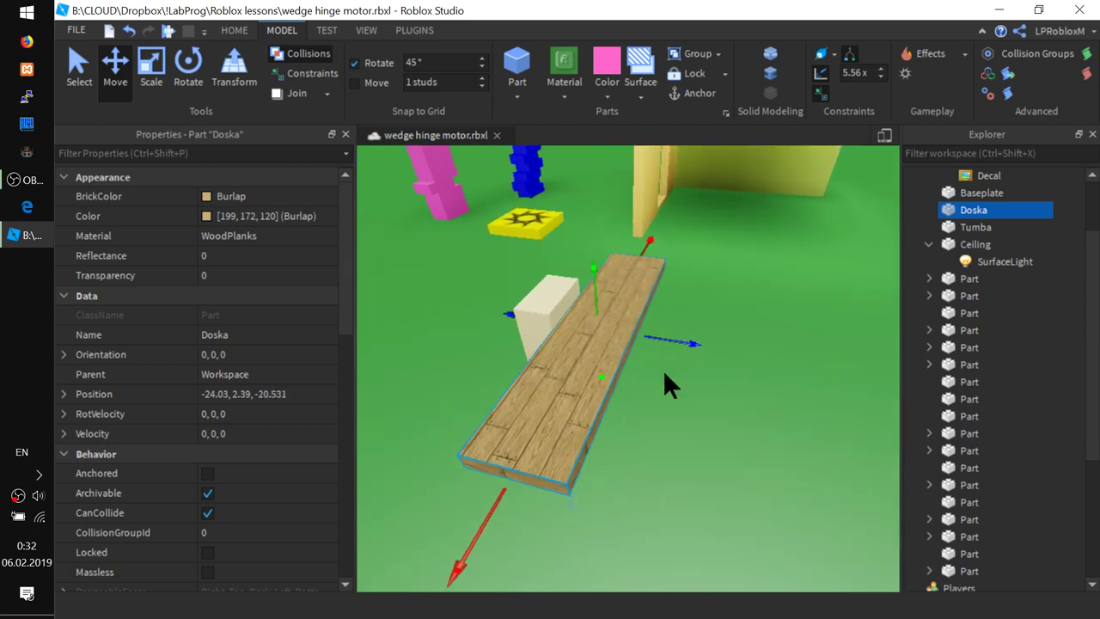
Lower the plank Doska slightly along the vertical axis, to position -24.03, 2.029, -20.531.
right_drag(663, 370, 643, 446)
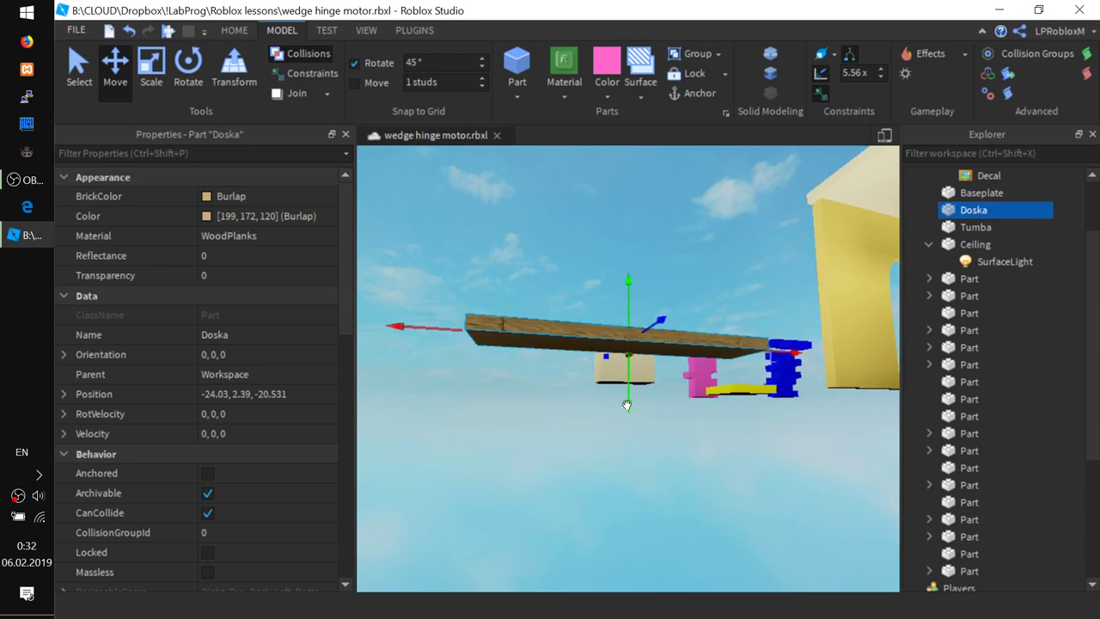
drag(627, 408, 628, 413)
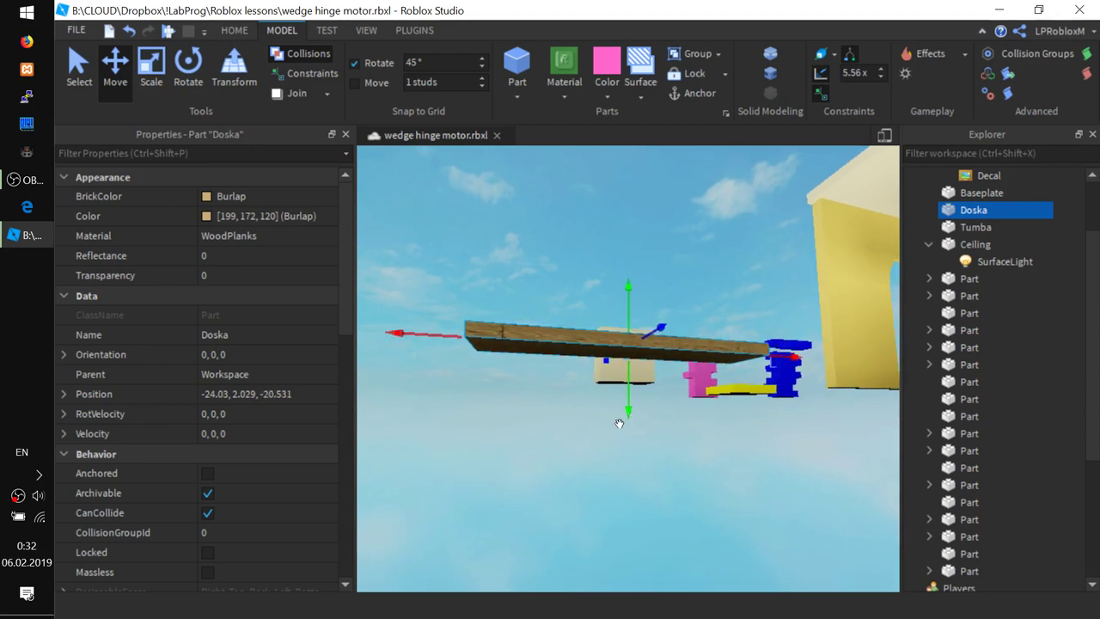
right_drag(628, 413, 612, 415)
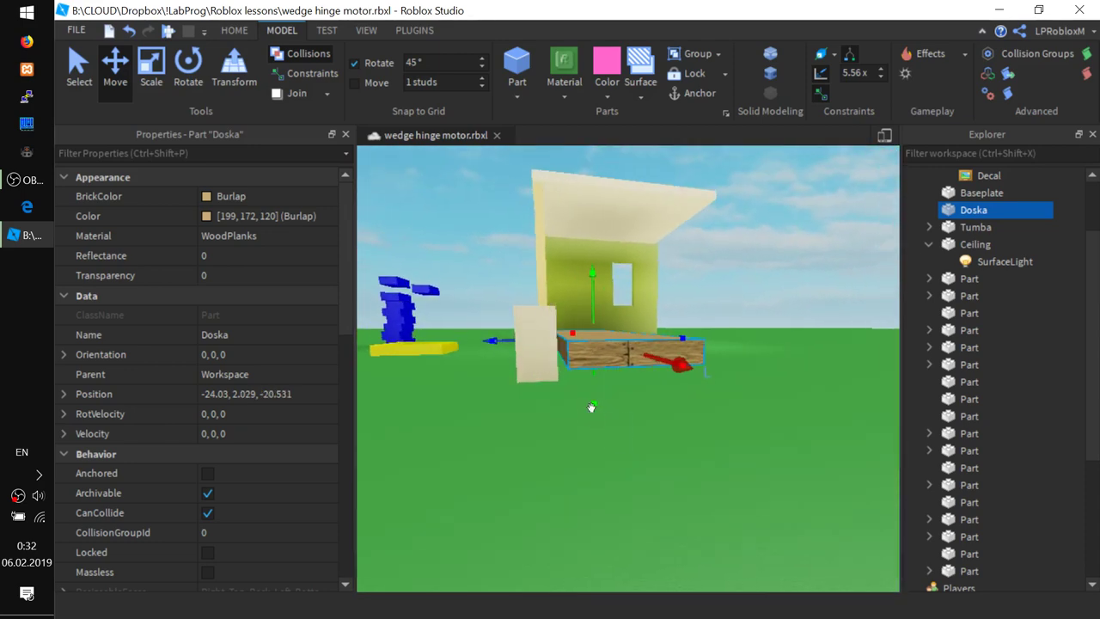
Pull the plank Doska away from the beige block to Z -20 and slide it back to -24.03, 2.029, -20.531.
drag(495, 342, 507, 345)
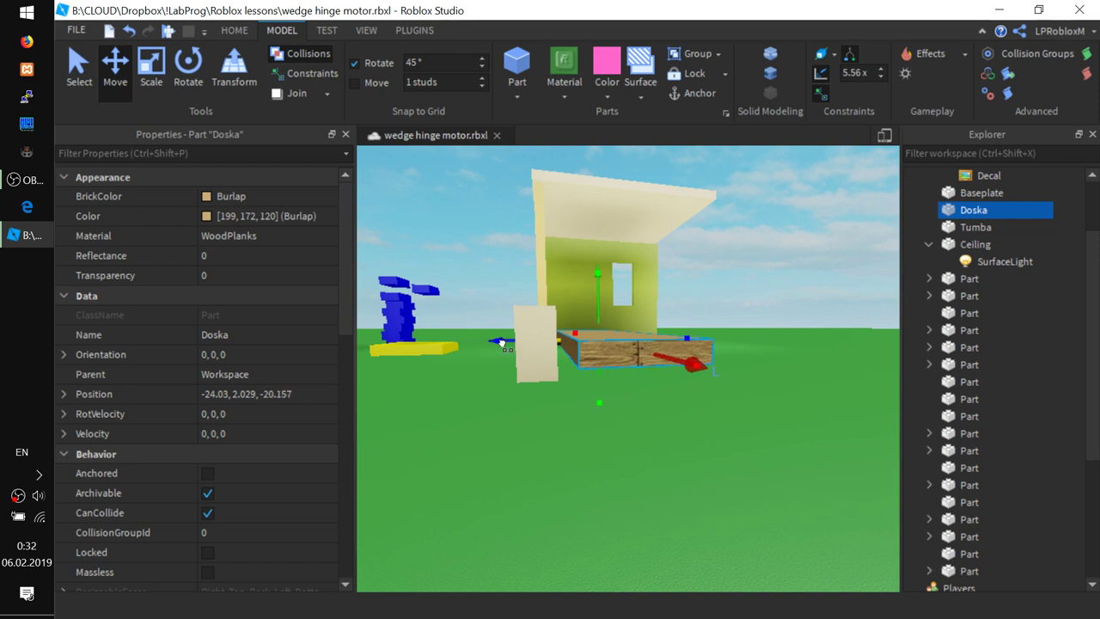
scroll(565, 357, up, 5)
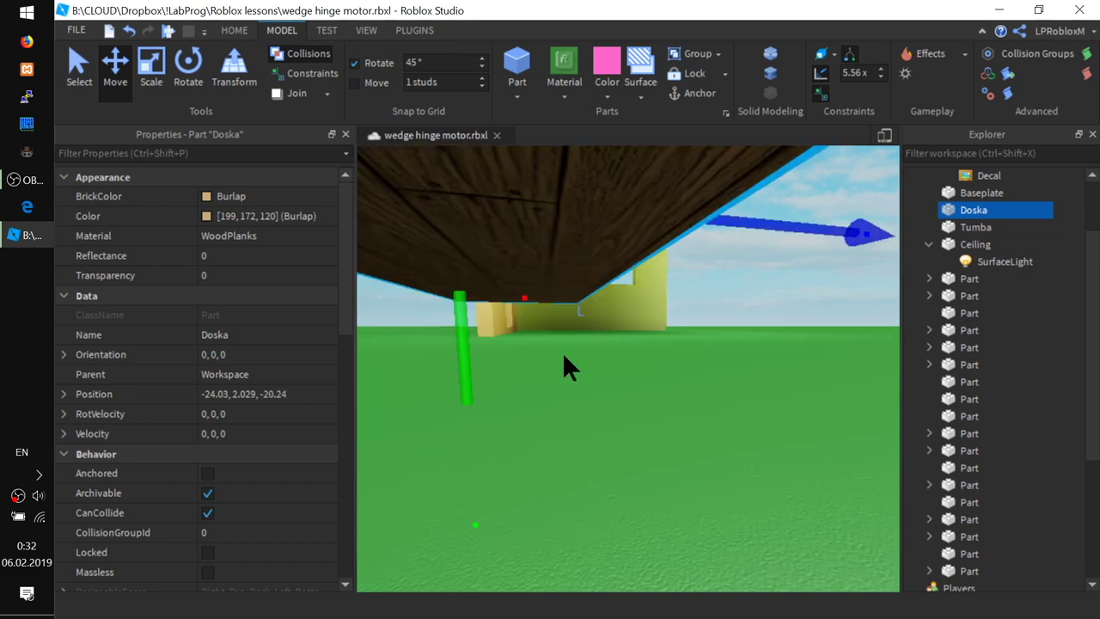
right_drag(484, 315, 386, 318)
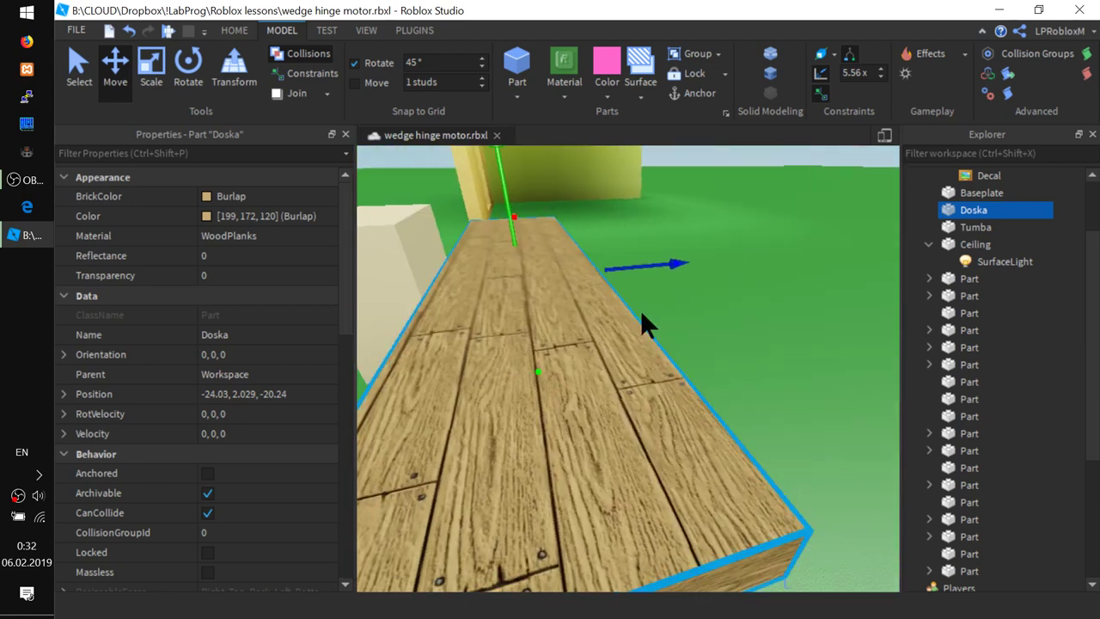
drag(650, 270, 654, 269)
right_drag(420, 316, 413, 318)
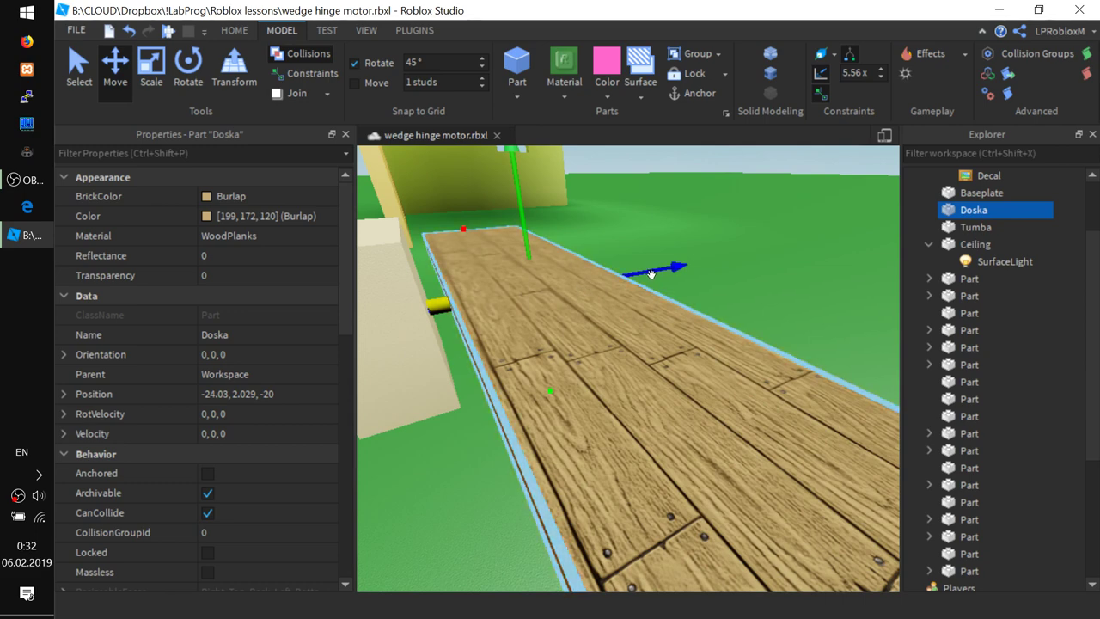
drag(651, 275, 621, 282)
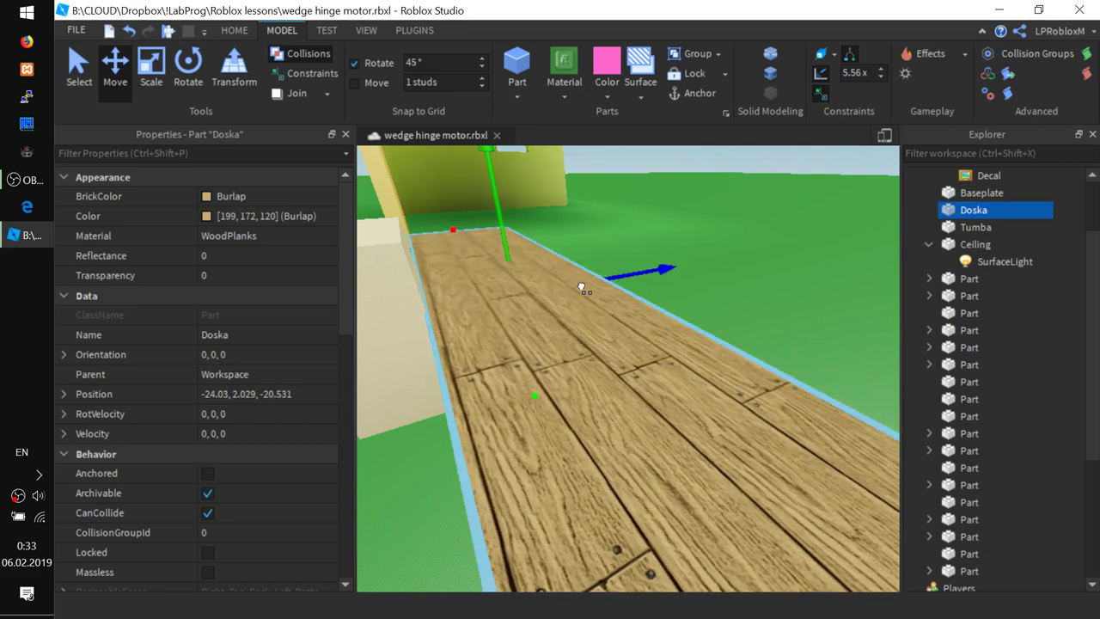
Play-test the repositioned plank by running and jumping the character around the plank and block, and stop the test.
click(168, 32)
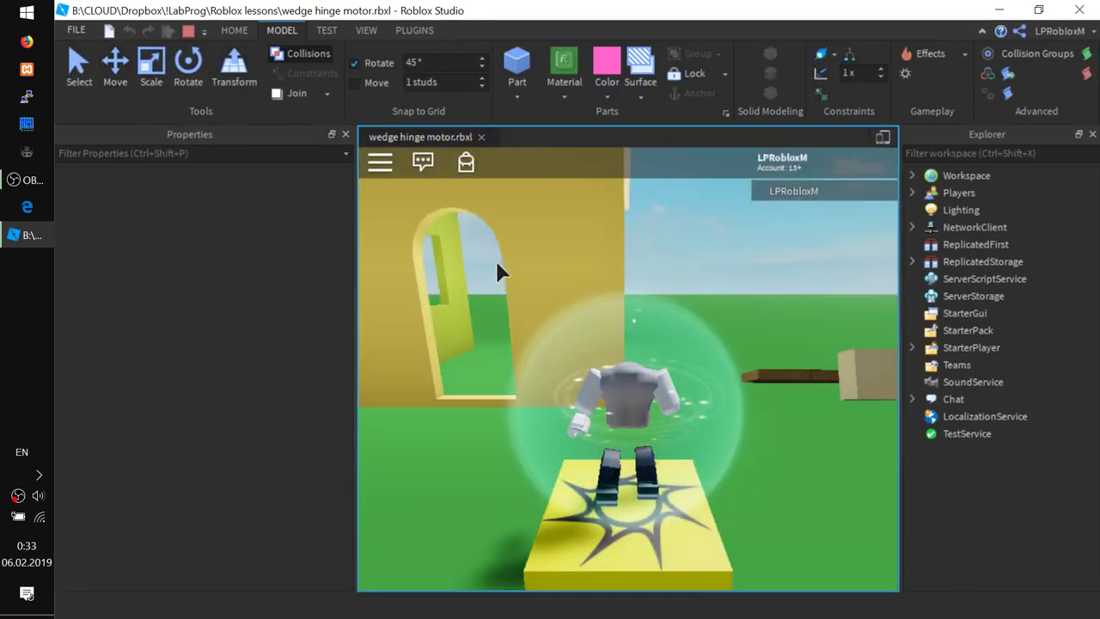
key(w)
key(space)
right_drag(800, 400, 681, 432)
key(a)
right_drag(720, 470, 707, 461)
key(w)
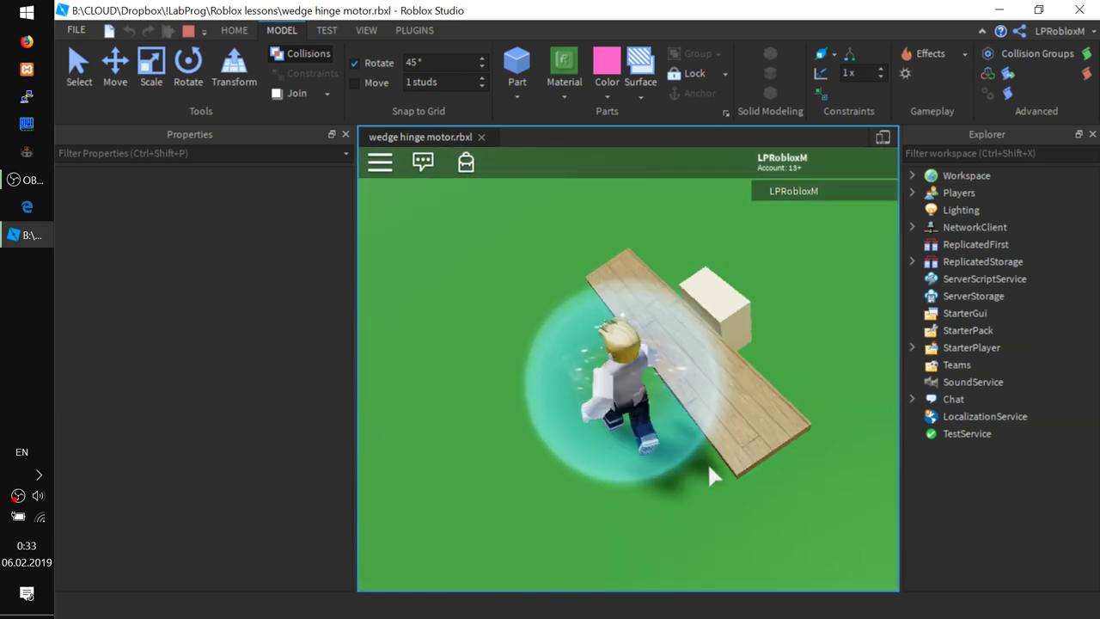
key(d)
key(w)
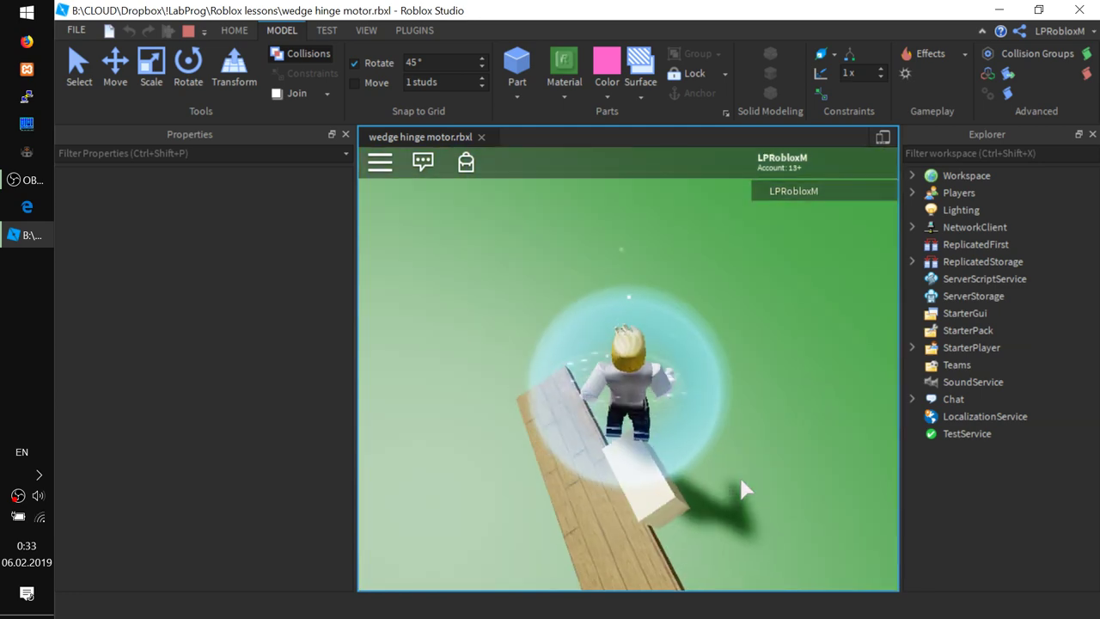
key(d)
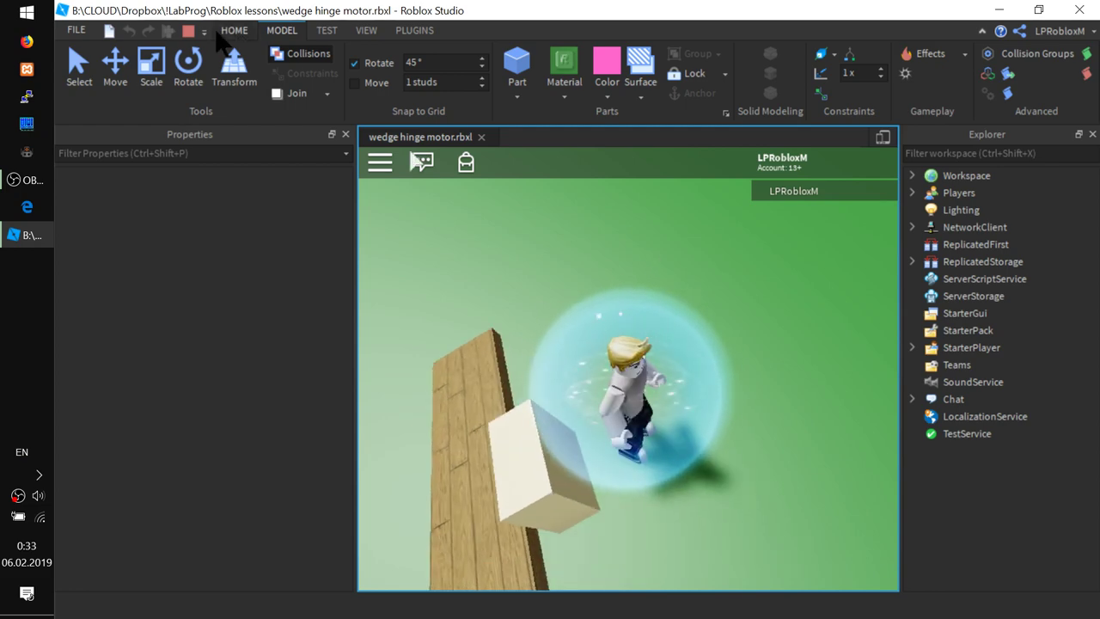
click(189, 30)
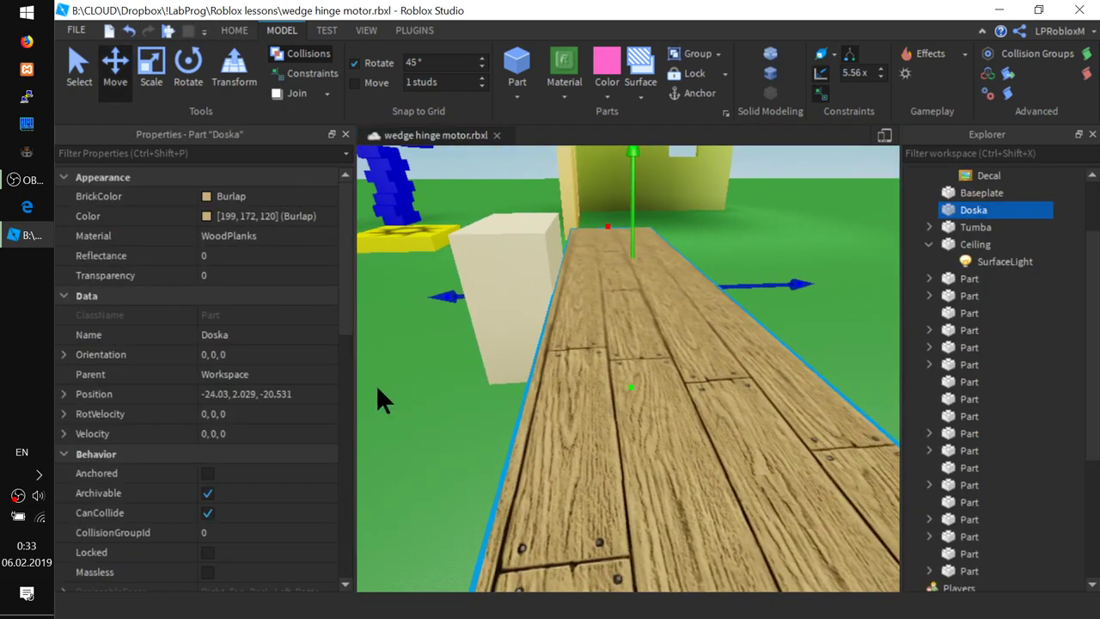
Select the beige block Tumba and anchor it.
scroll(446, 416, down, 3)
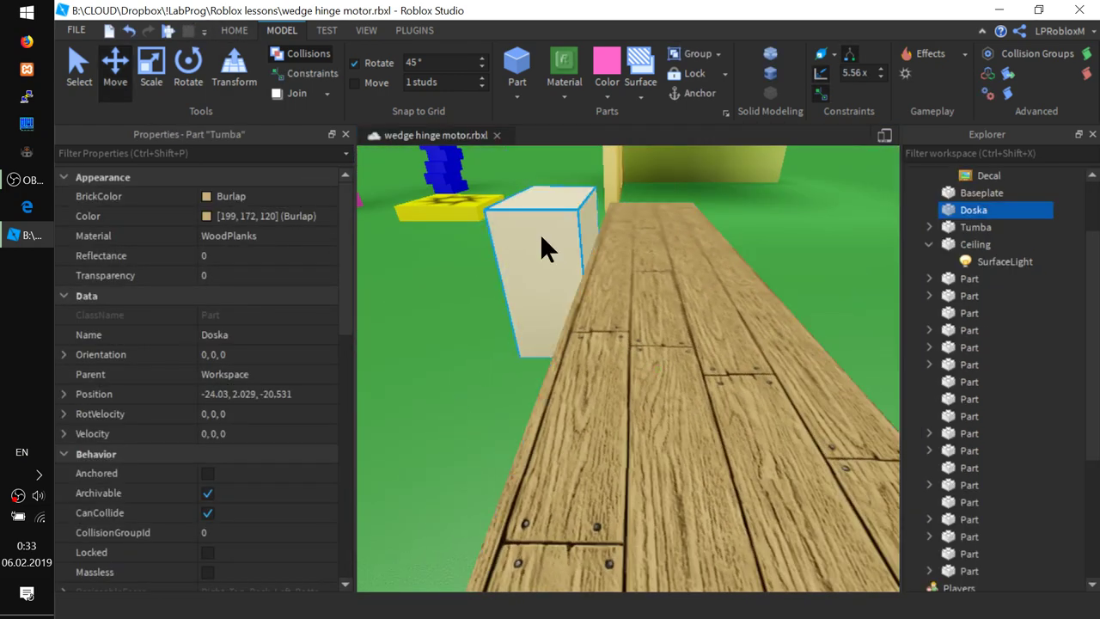
click(540, 237)
right_drag(516, 257, 516, 258)
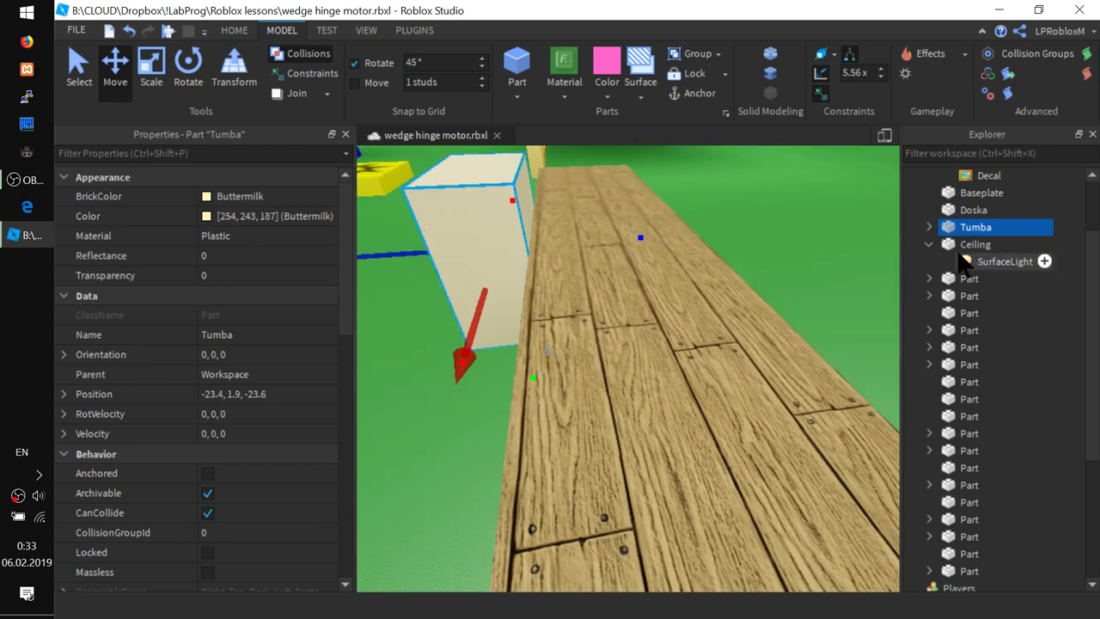
scroll(484, 221, down, 5)
scroll(559, 249, up, 5)
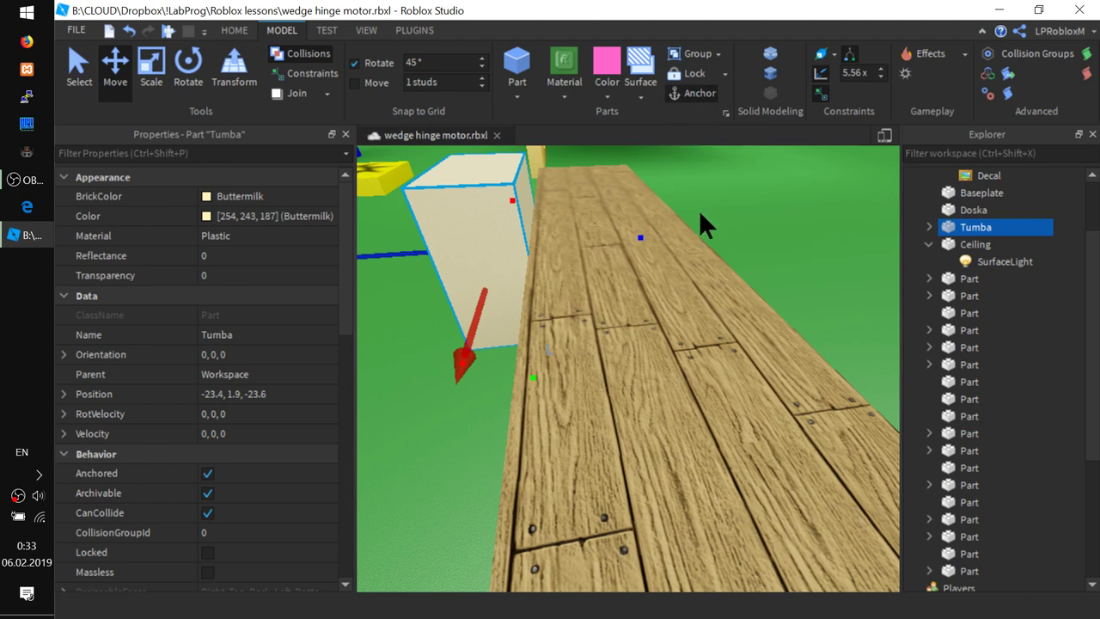
right_drag(605, 215, 590, 213)
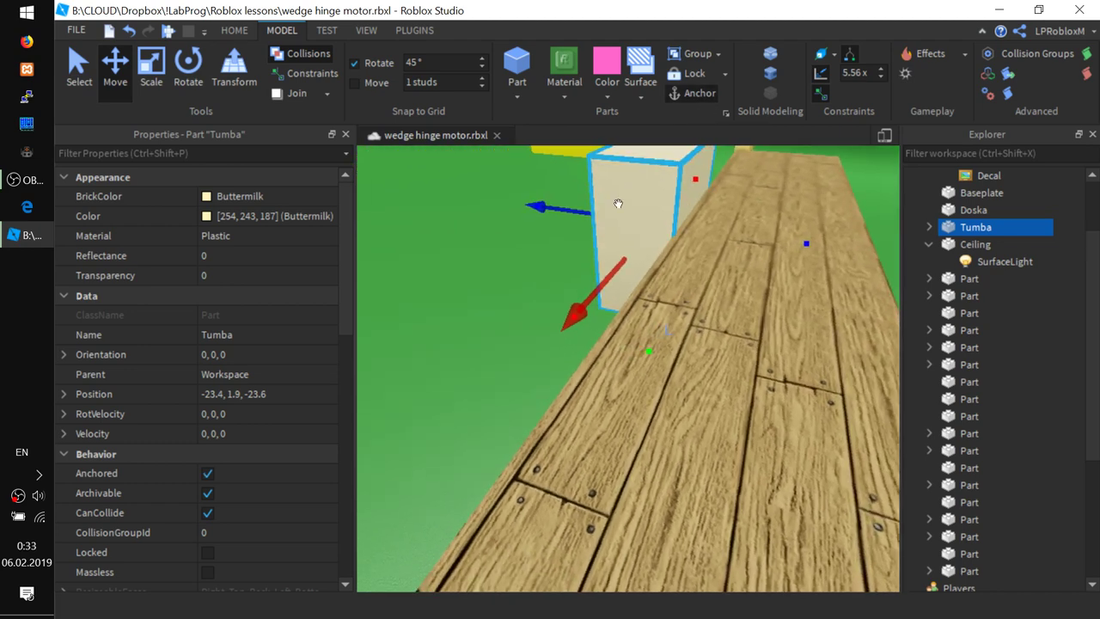
Start a play test with the block anchored and run the character onto the hinged plank.
click(169, 31)
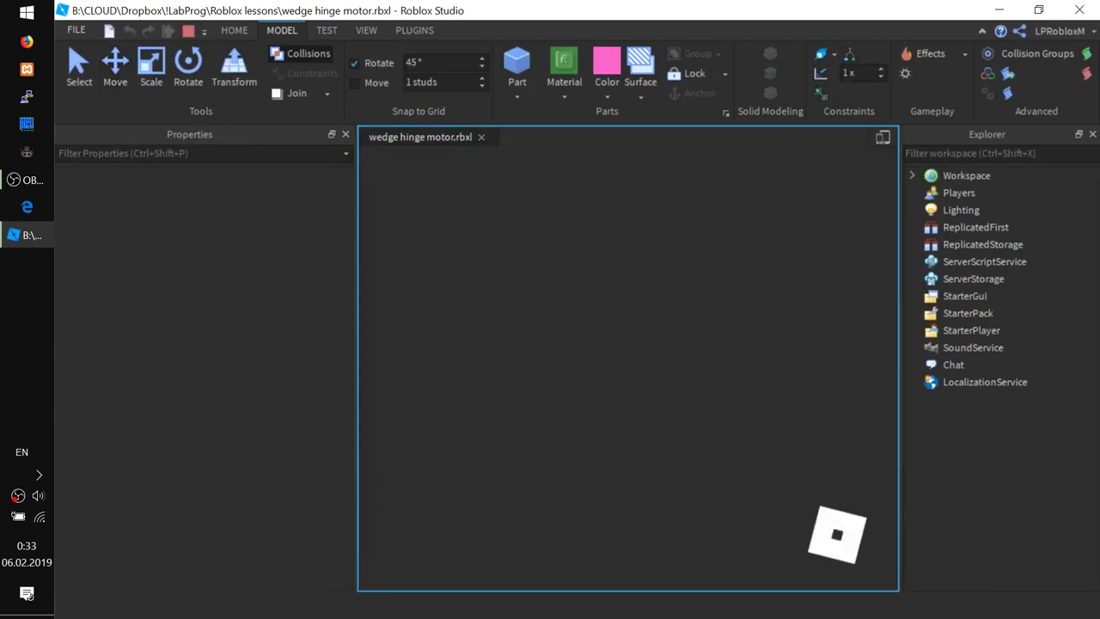
key(d)
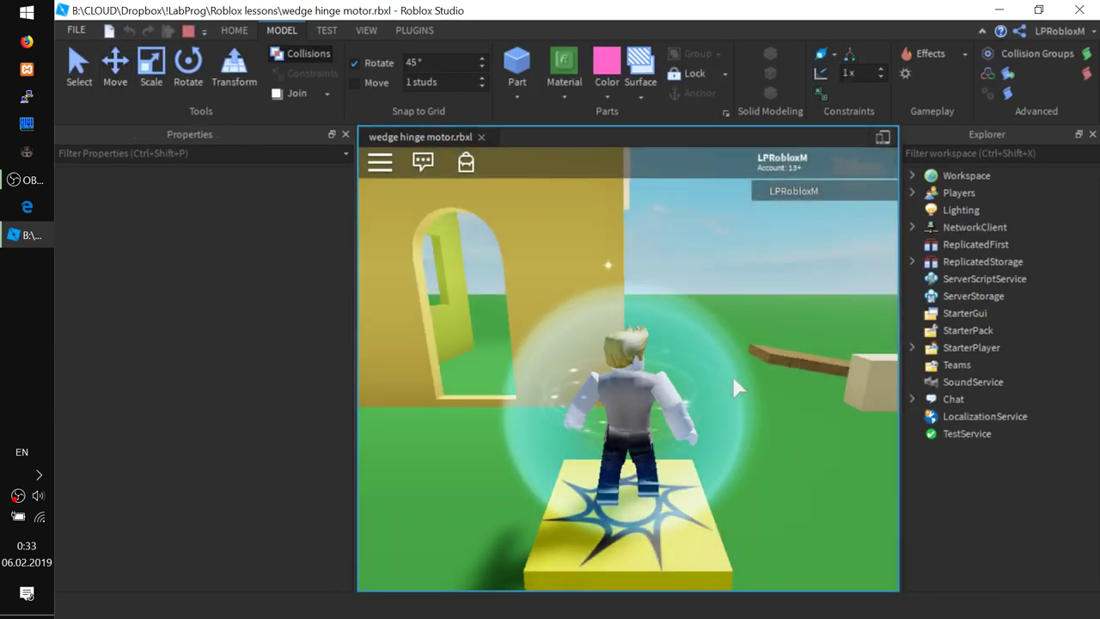
key(w)
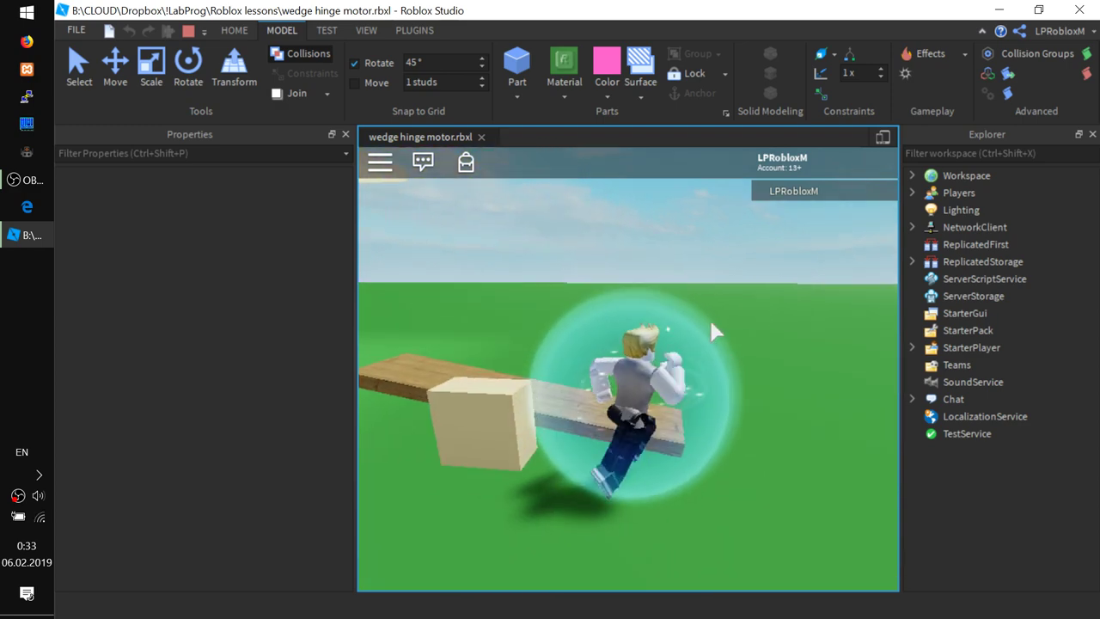
right_drag(711, 321, 711, 322)
key(w)
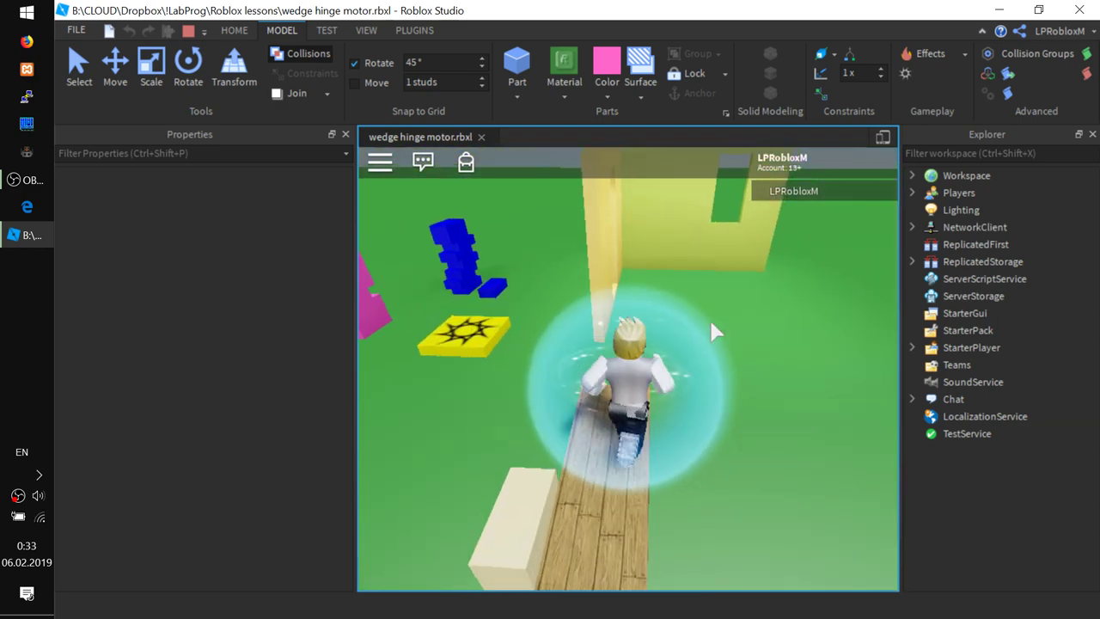
right_drag(757, 355, 756, 355)
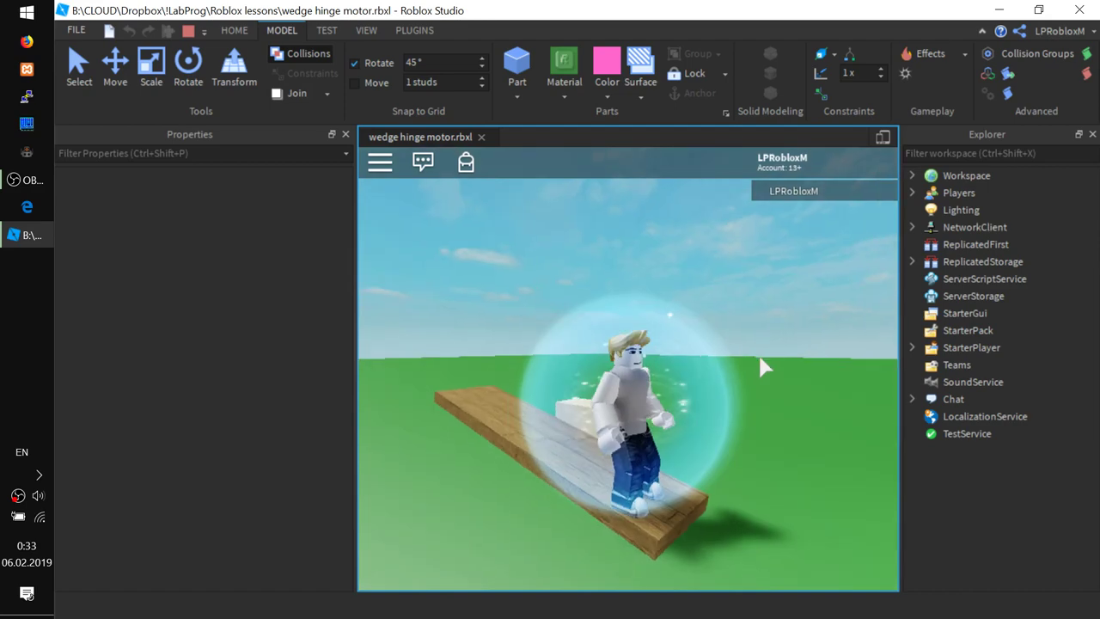
Test the hinged plank by running and jumping the character back and forth across both of its ends.
key(w)
key(a)
key(w)
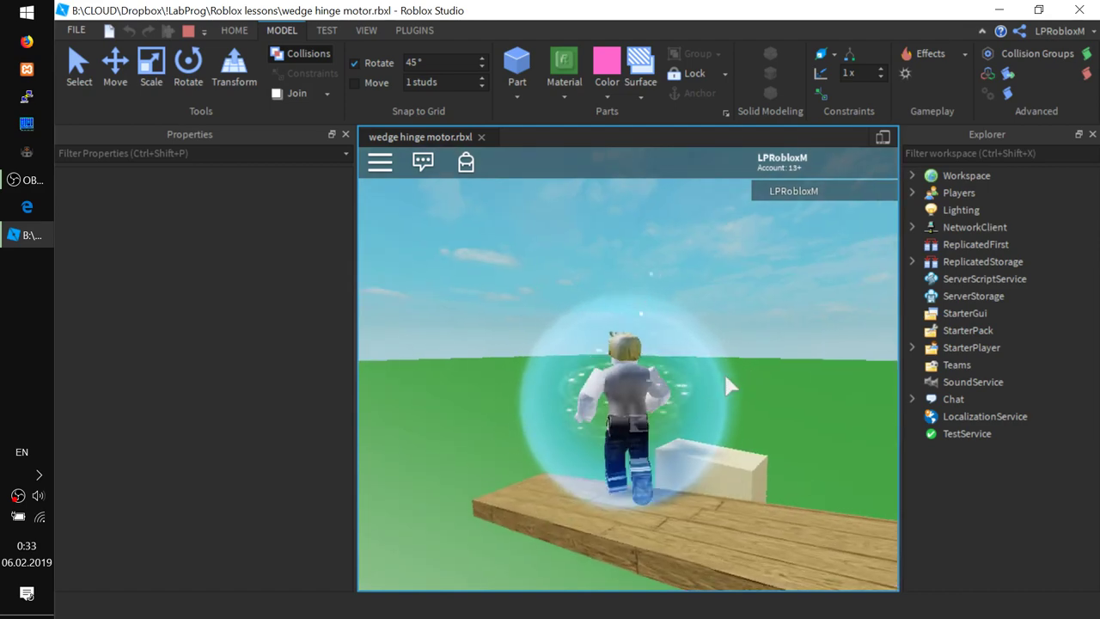
key(space)
key(d)
key(s)
key(a)
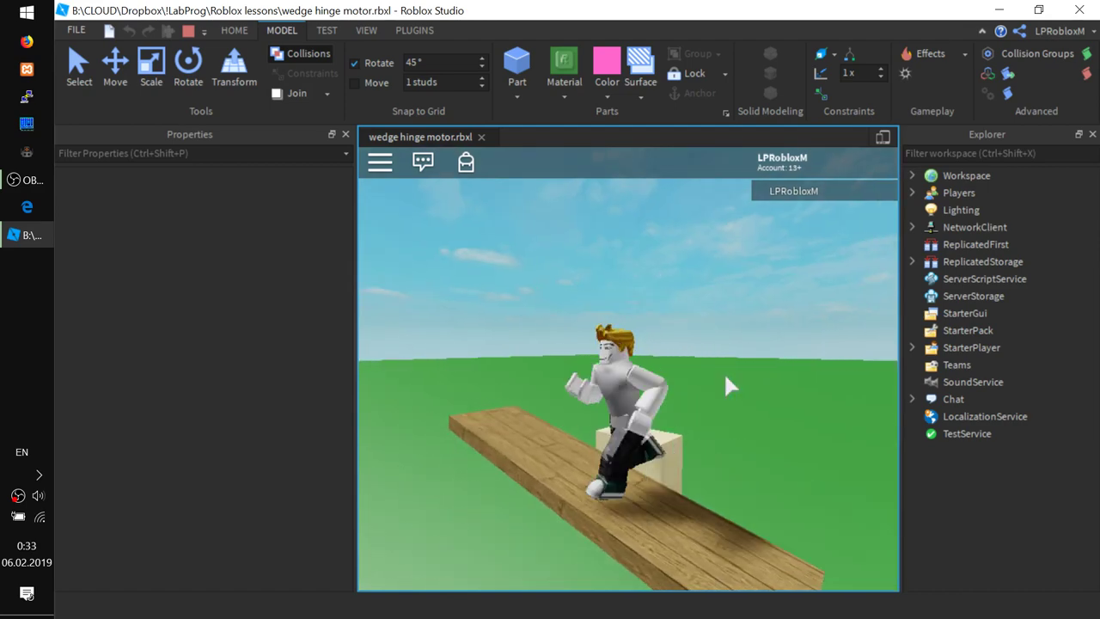
key(w)
key(a)
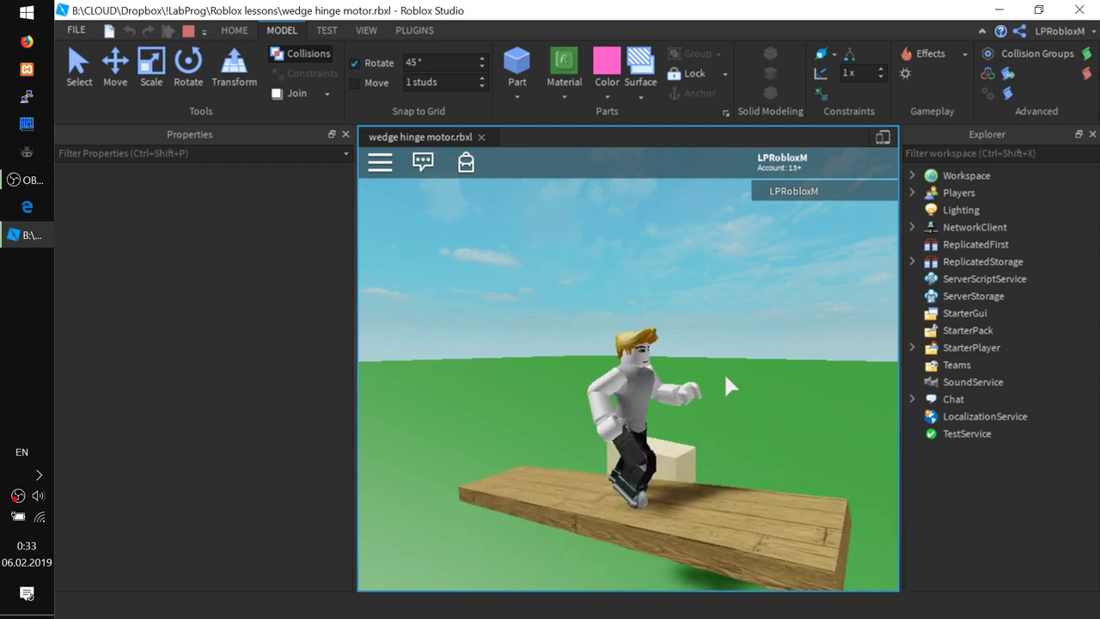
key(d)
key(w)
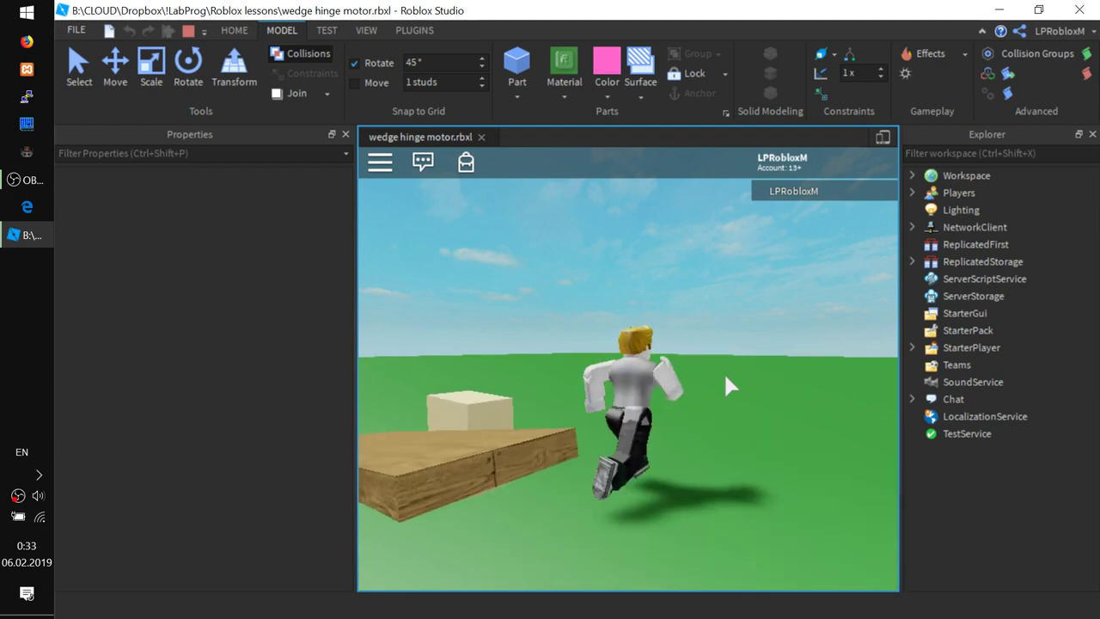
Run the character around the anchored block and back onto the plank, and stop the play test.
key(a)
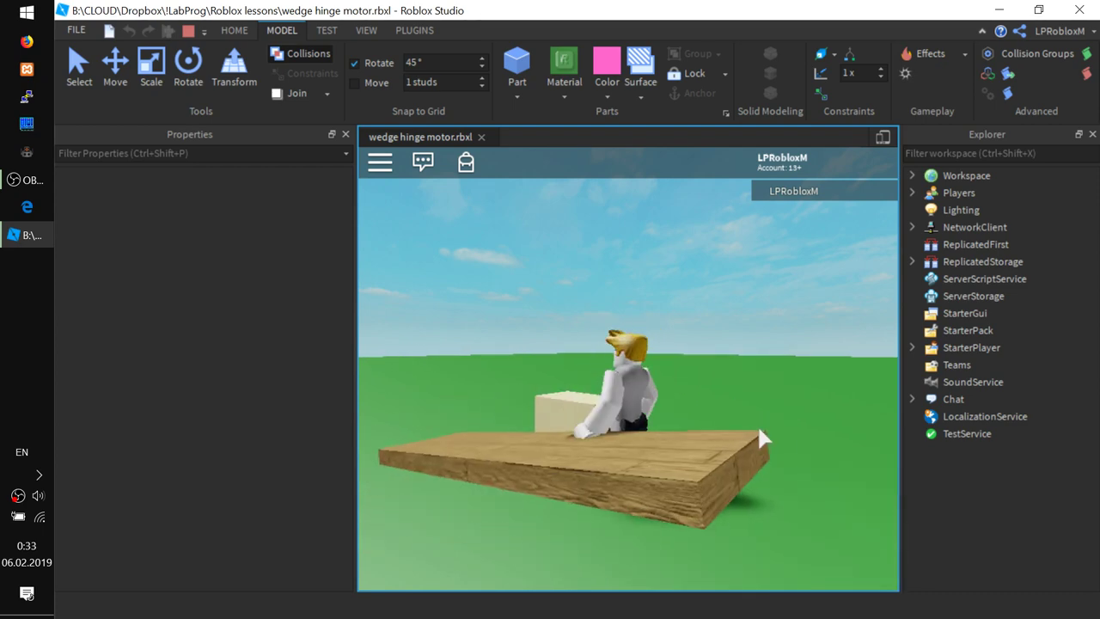
key(w)
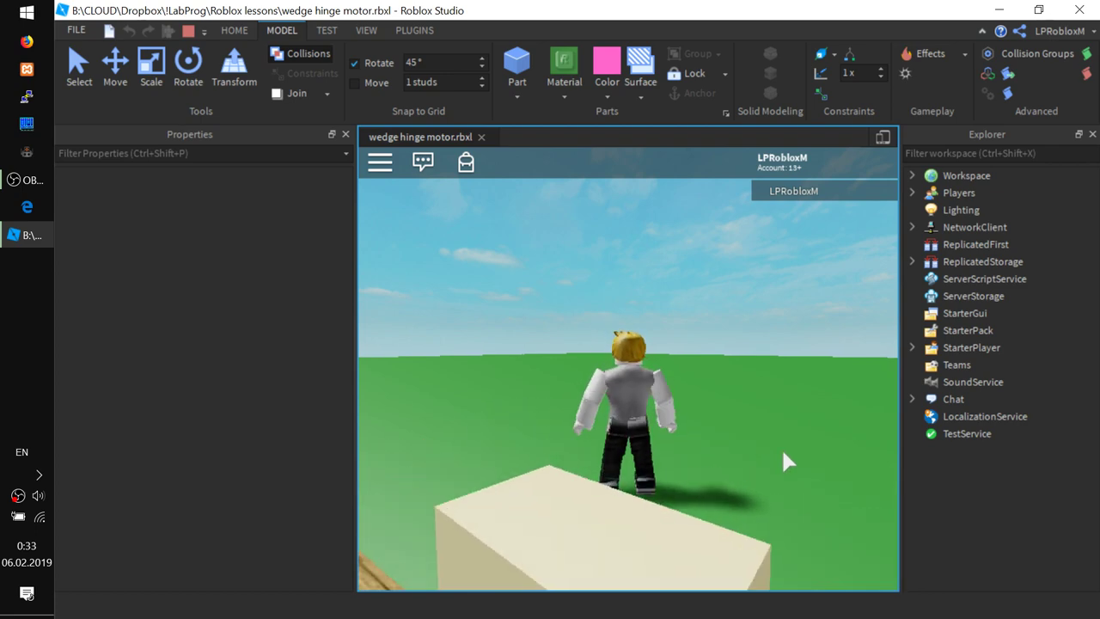
key(s)
key(a)
key(d)
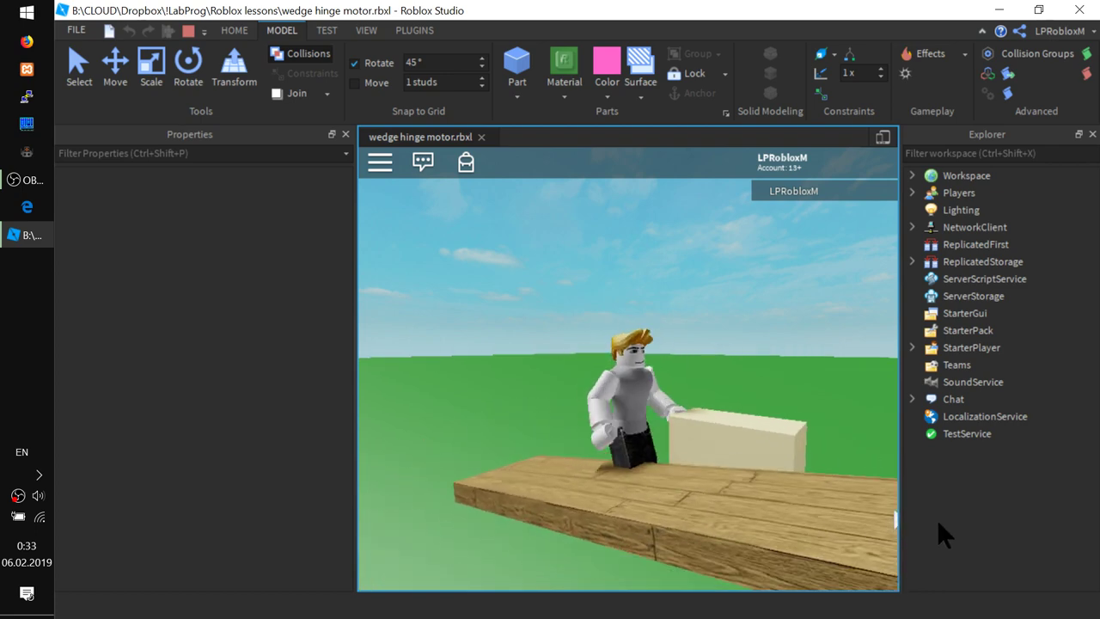
key(a)
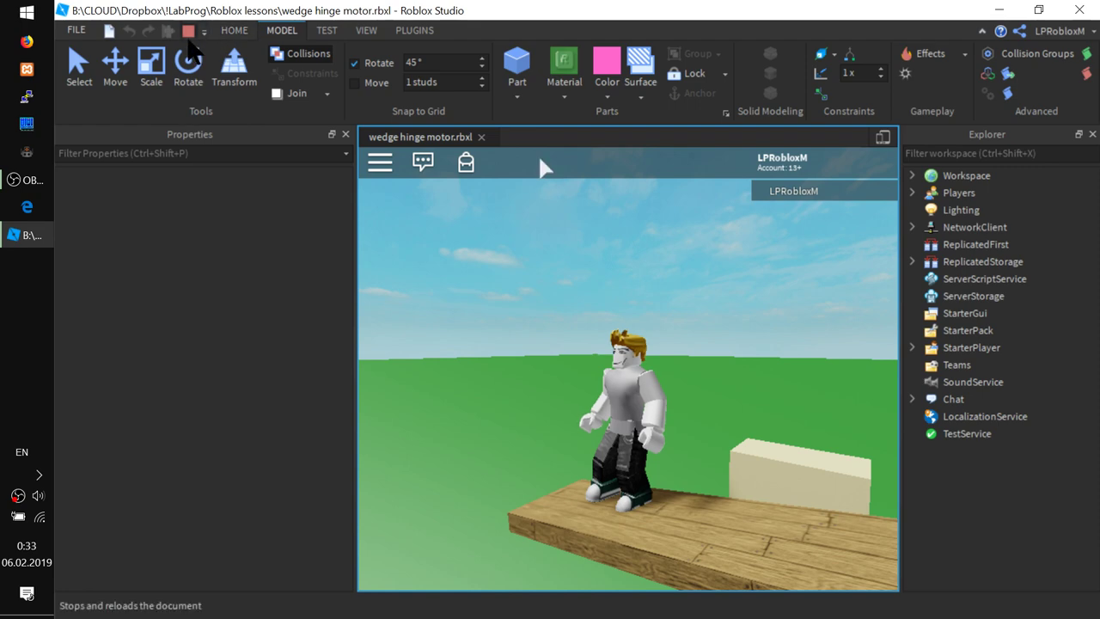
click(187, 35)
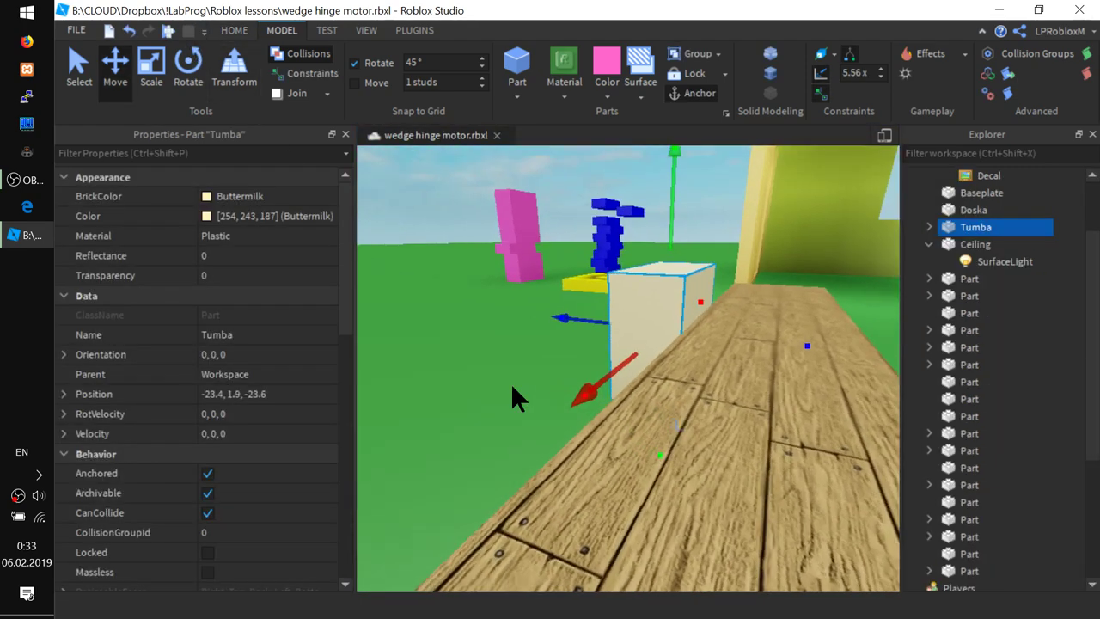
Select the wooden plank Doska and frame it together with the block behind it.
right_drag(510, 383, 507, 387)
scroll(644, 487, up, 2)
scroll(632, 506, down, 4)
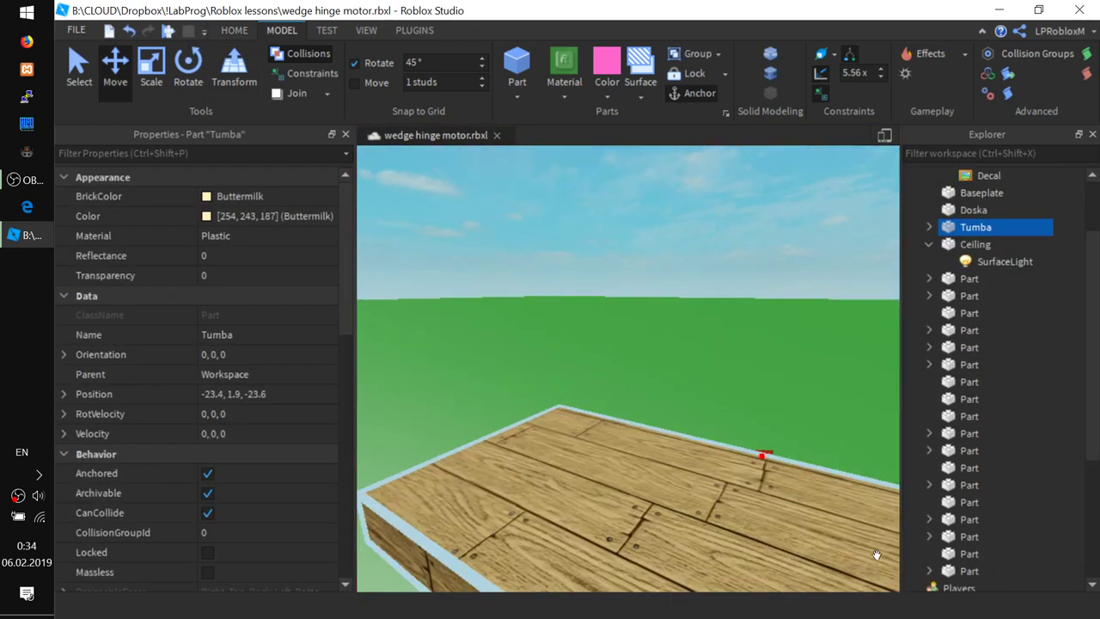
click(786, 526)
key(f)
right_drag(719, 429, 718, 430)
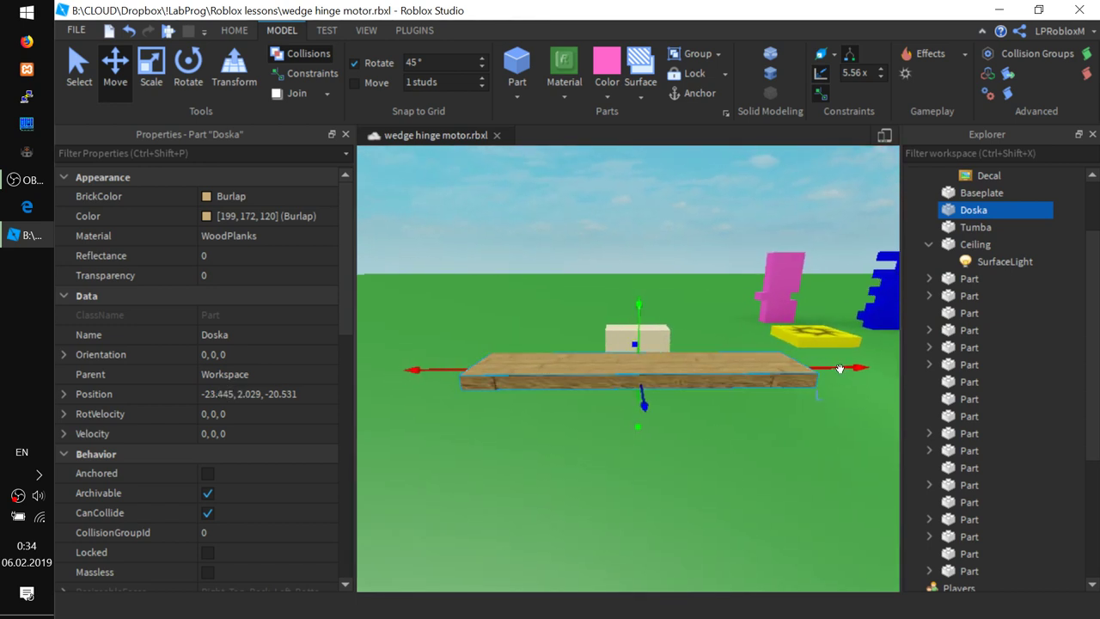
key(f)
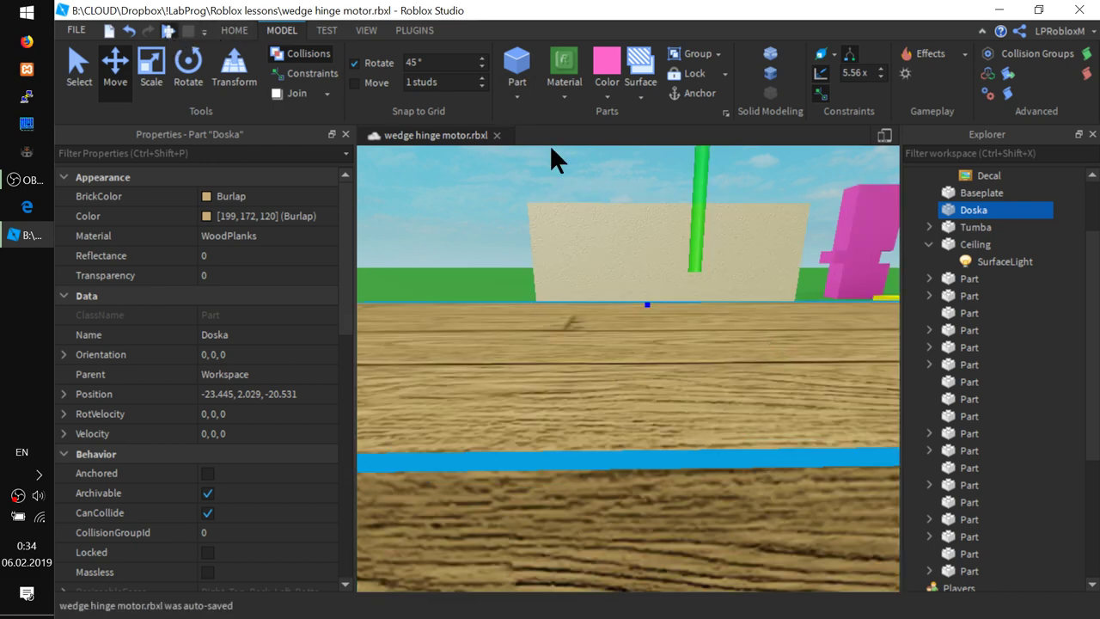
Play-test the seesaw again by jumping the character onto the plank and running along it, and stop the test.
key(F5)
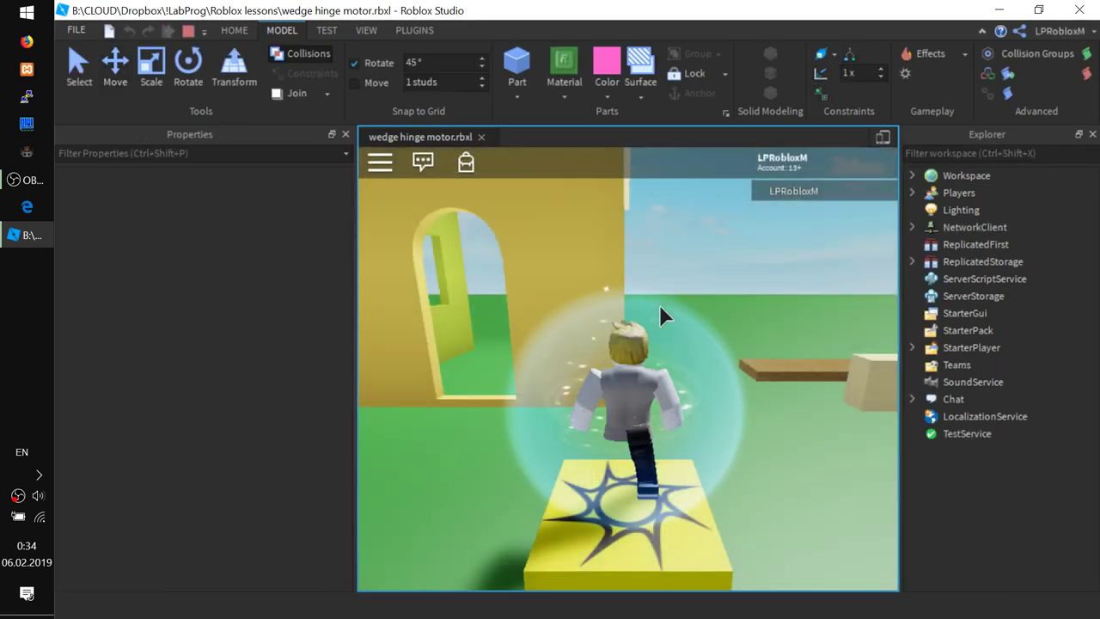
key(w)
key(w)
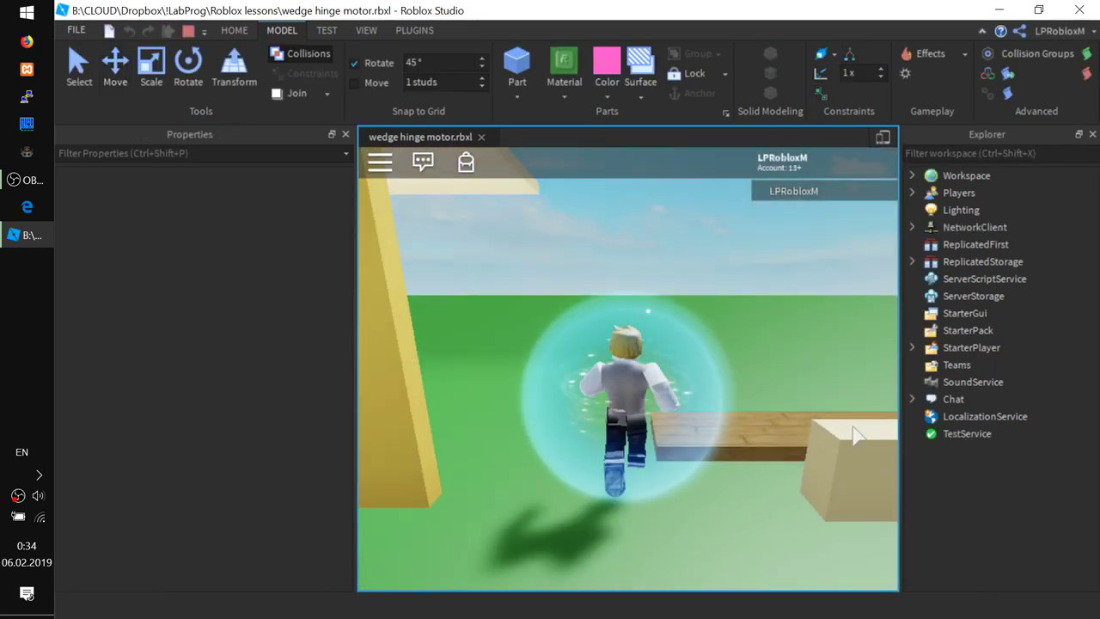
key(space)
key(d)
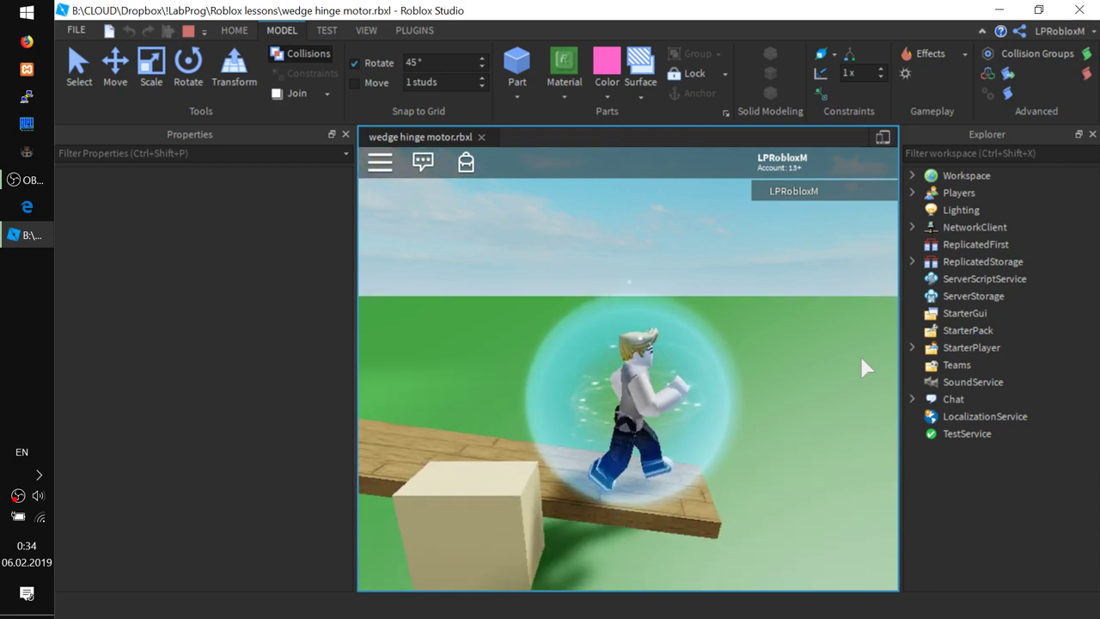
key(a)
key(d)
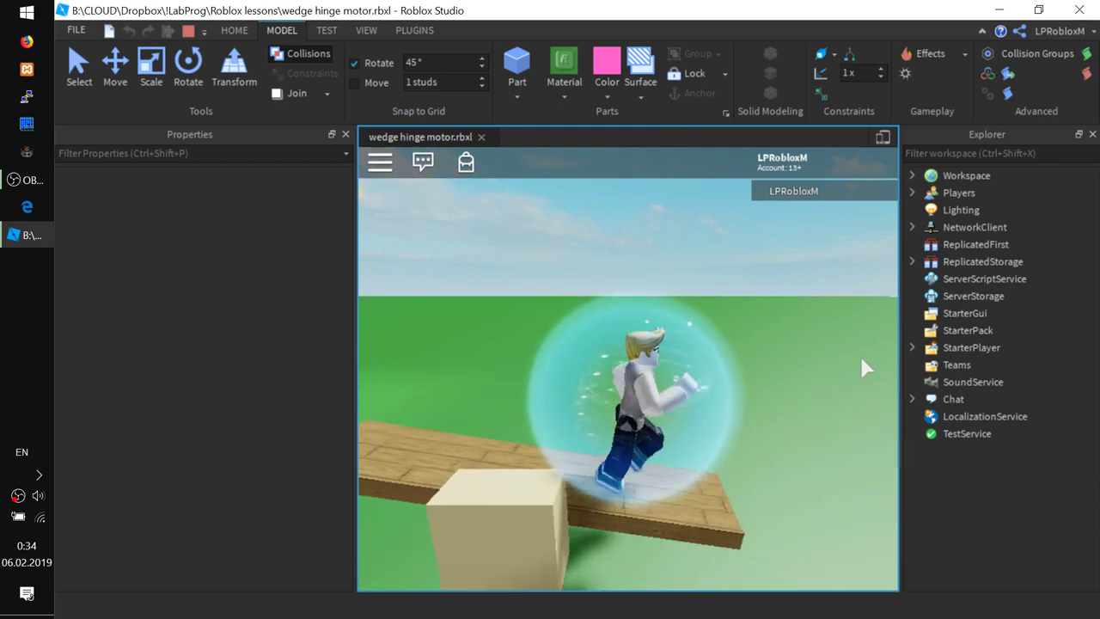
key(a)
key(d)
right_drag(889, 374, 862, 374)
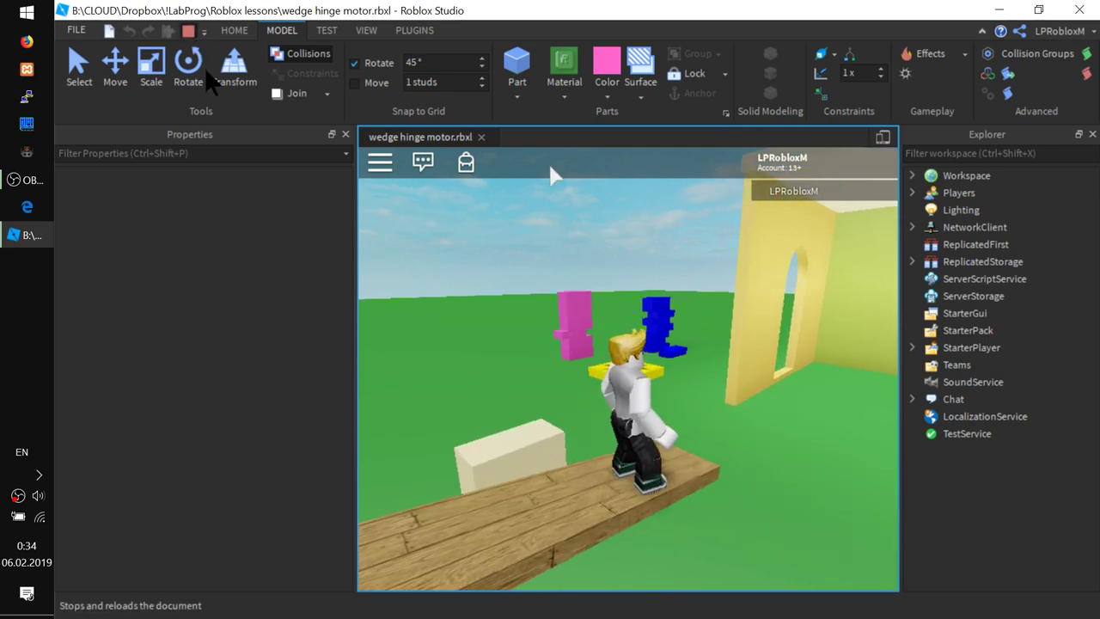
Apply the Motor surface type to the beige block's side that faces the plank.
scroll(625, 428, down, 5)
right_drag(625, 427, 609, 393)
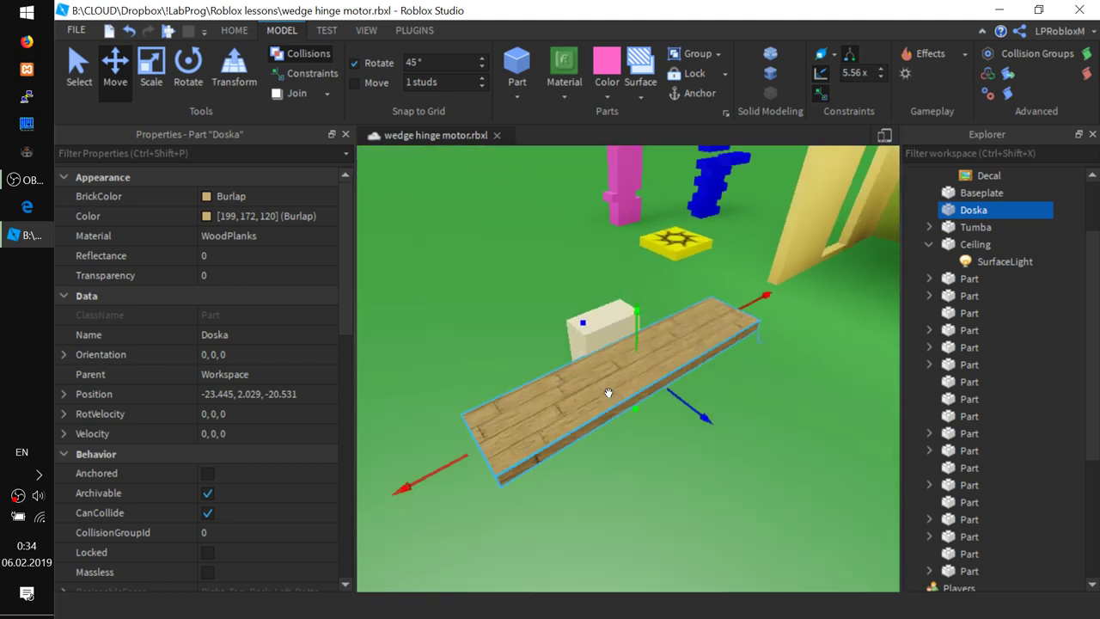
scroll(602, 371, up, 1)
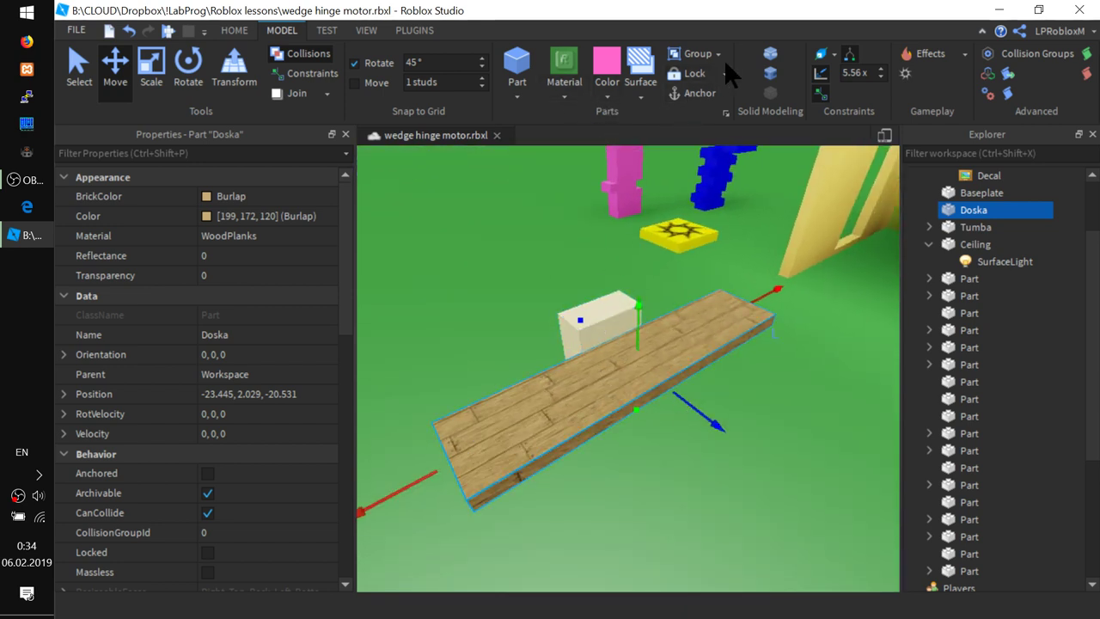
click(655, 79)
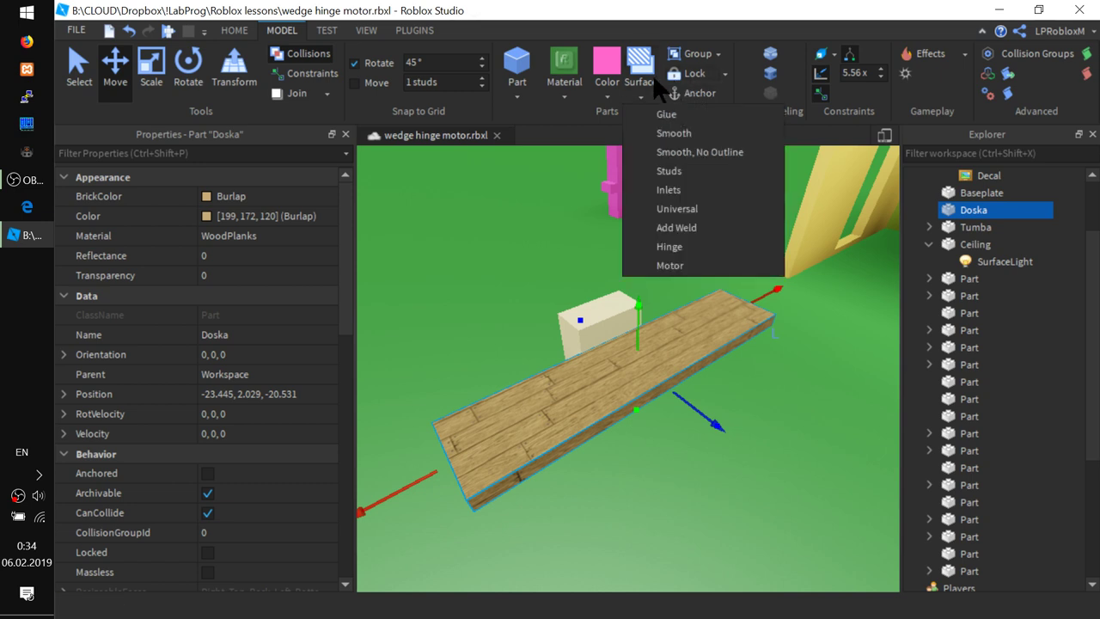
click(675, 264)
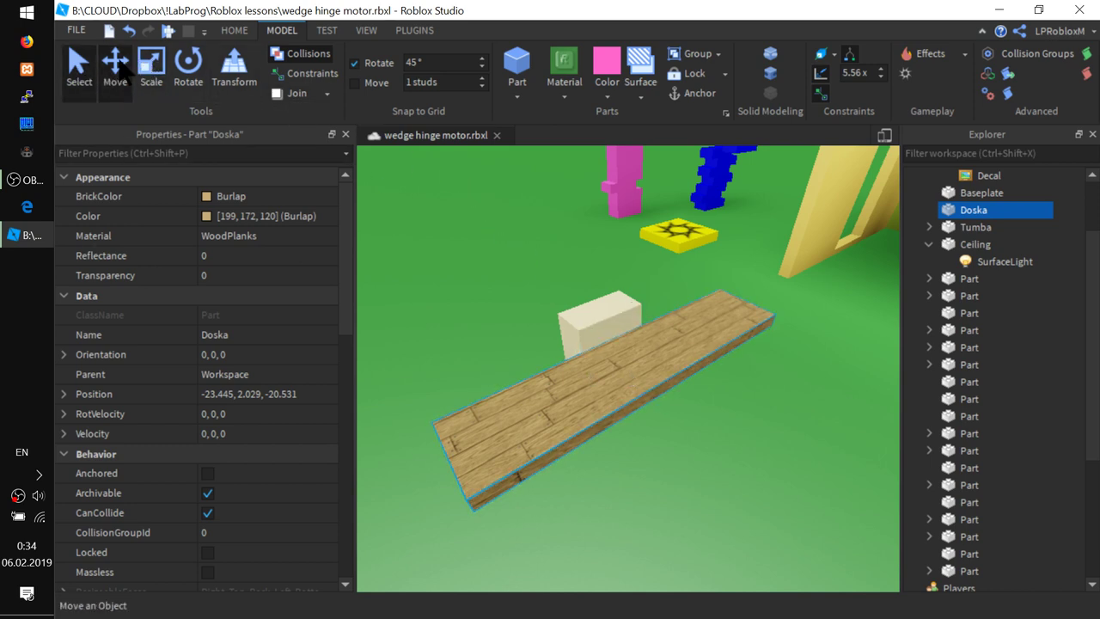
Pull the plank Doska away from the beige block to Z -19.082 and inspect the motor between them.
drag(712, 421, 743, 443)
scroll(622, 363, up, 5)
right_drag(513, 326, 516, 328)
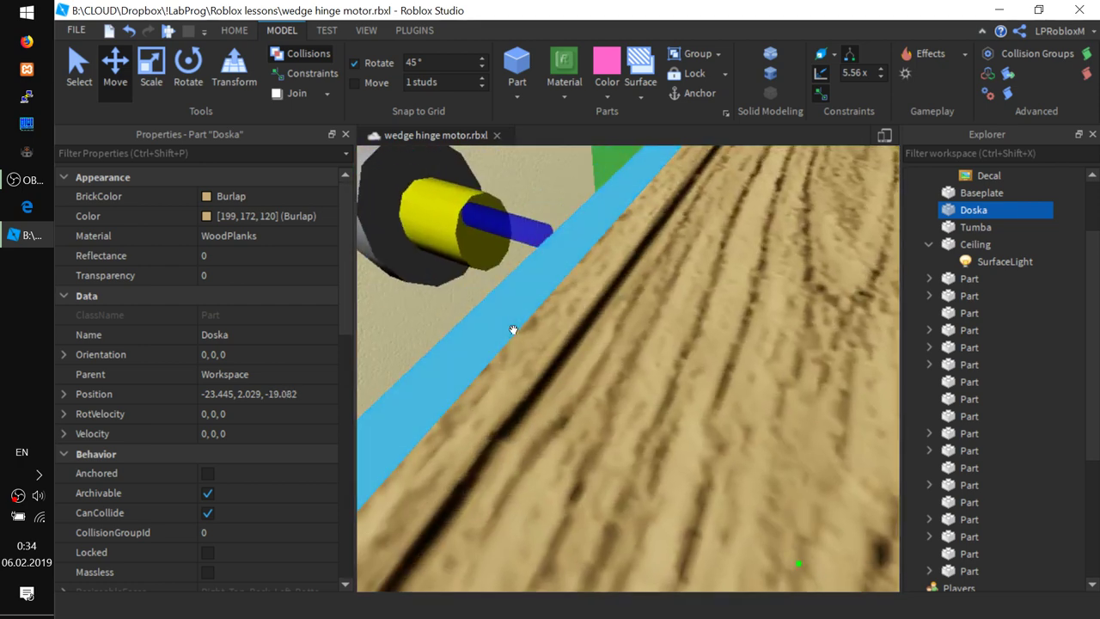
scroll(439, 241, up, 1)
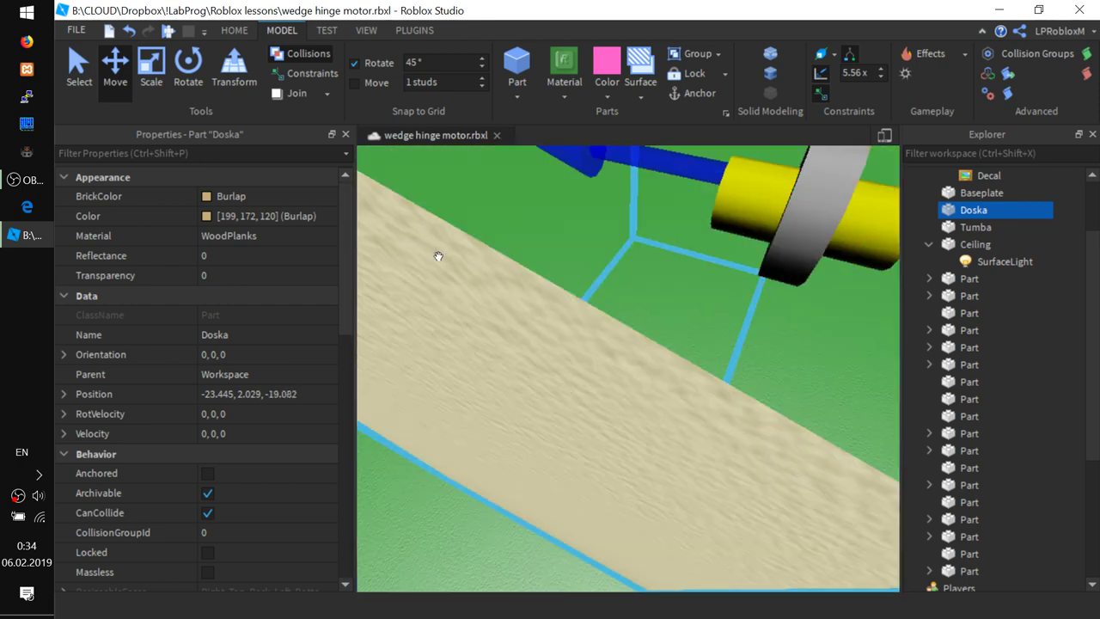
scroll(580, 285, up, 1)
scroll(491, 251, up, 1)
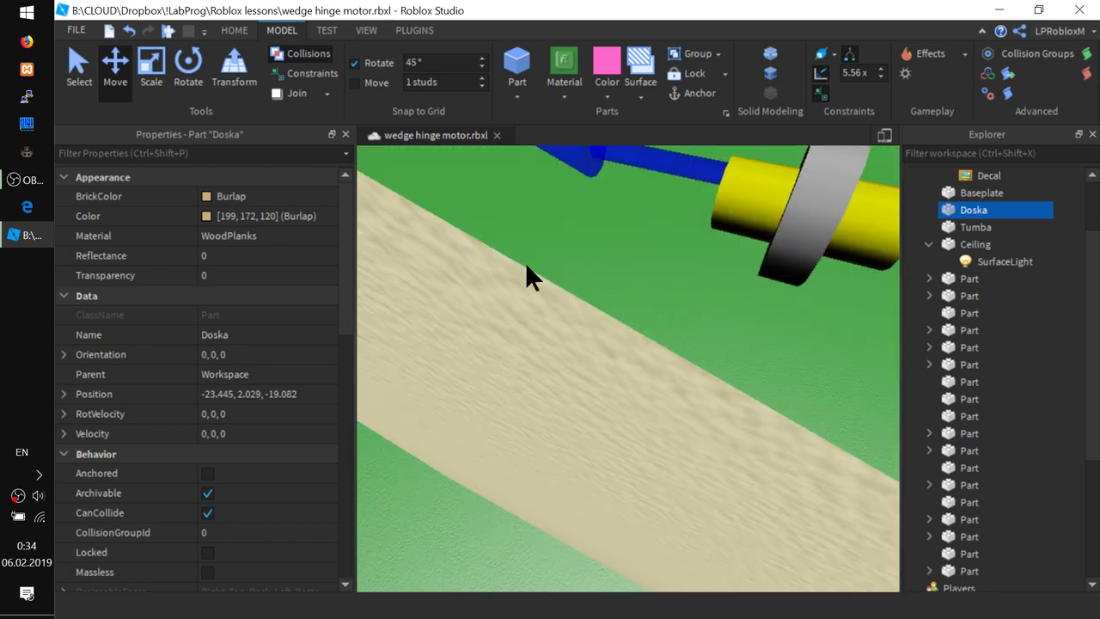
scroll(604, 271, down, 5)
right_drag(685, 356, 691, 362)
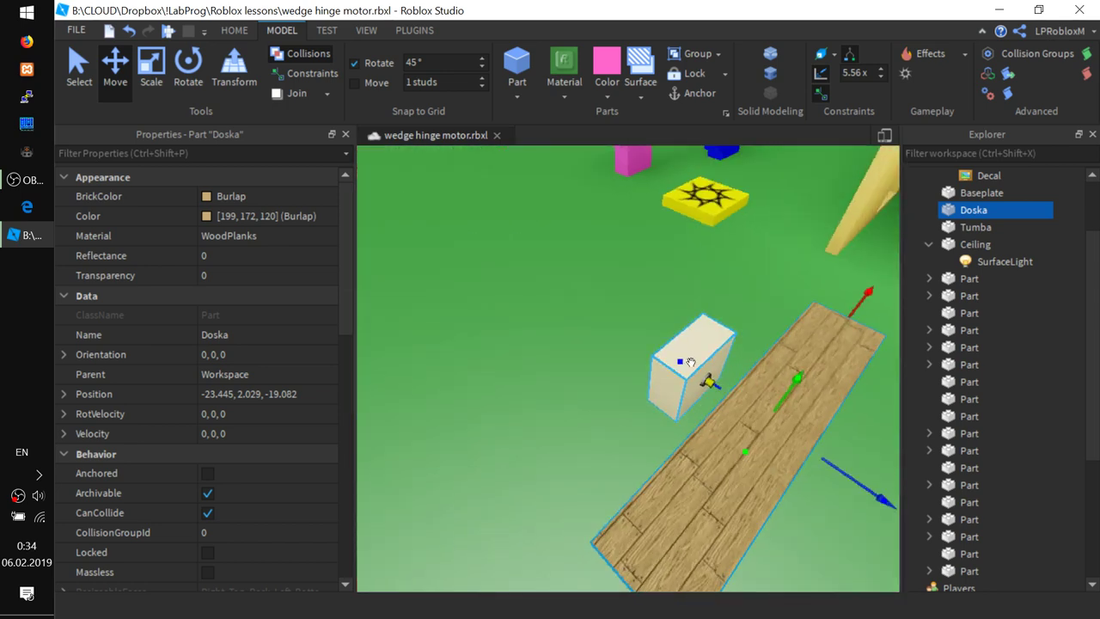
Slide the plank Doska back against the block's motor at -23.445, 2.029, -20.531.
key(e)
key(q)
key(q)
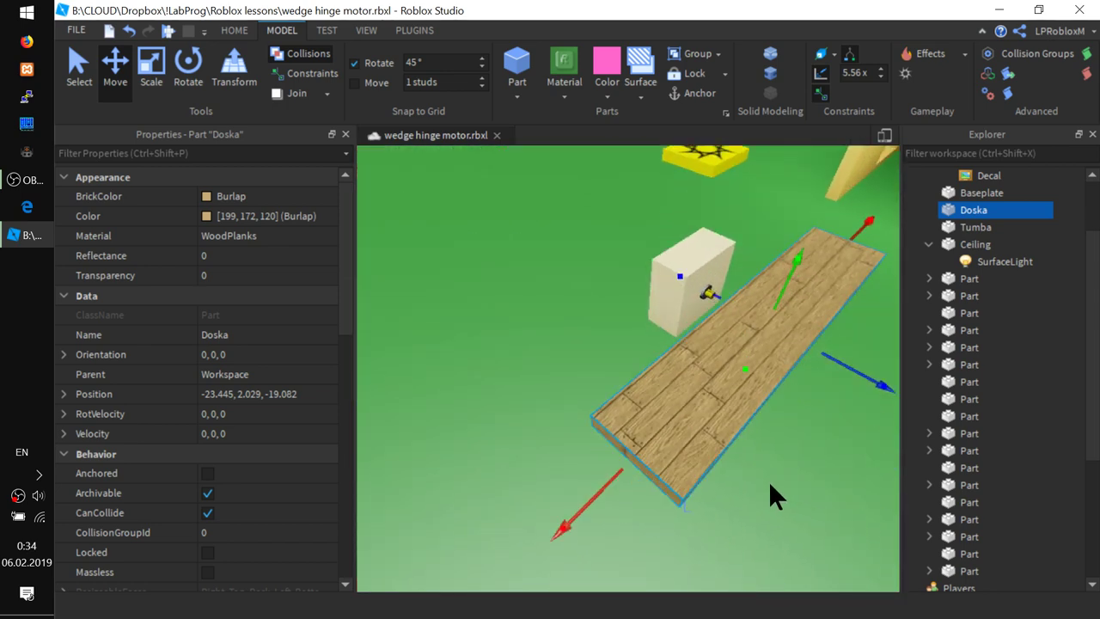
key(e)
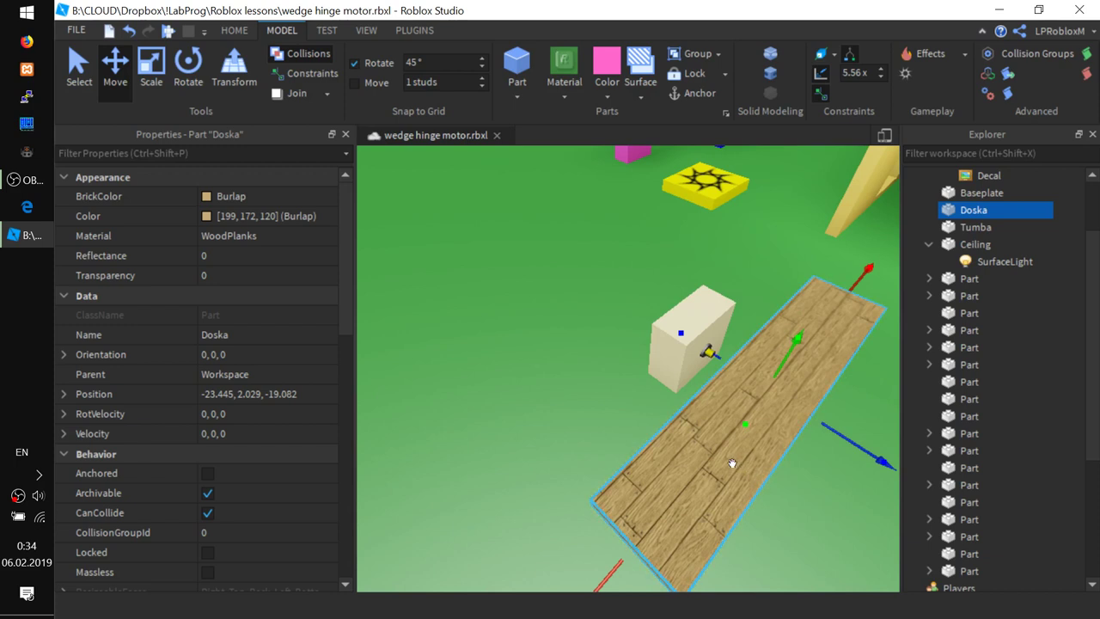
right_drag(705, 376, 702, 372)
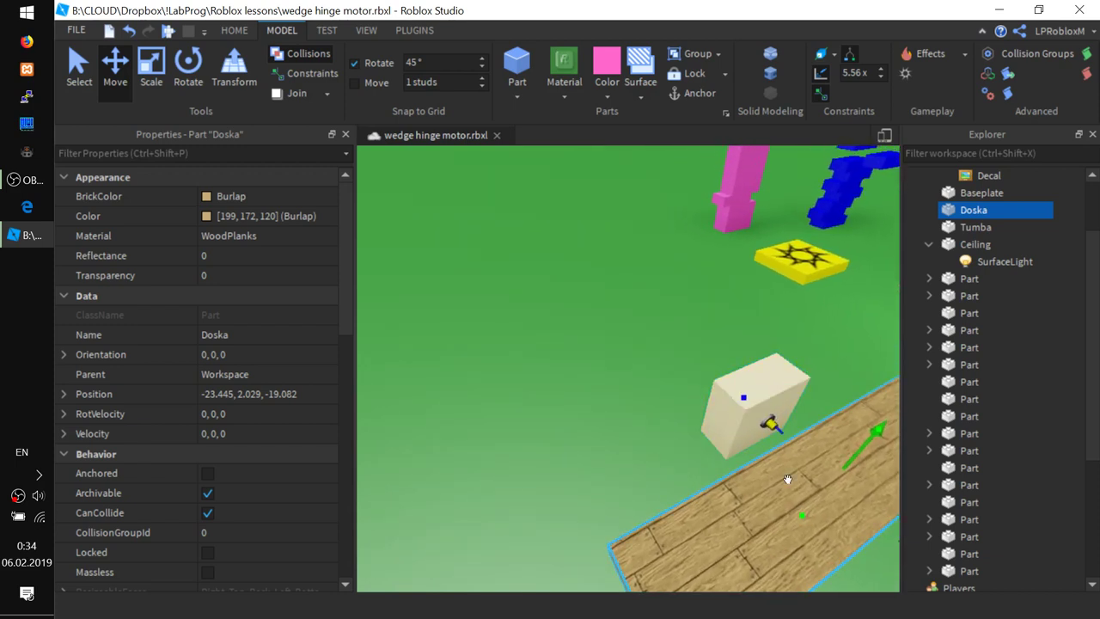
mouse_move(767, 470)
right_down()
mouse_move(790, 484)
mouse_move(762, 470)
right_up()
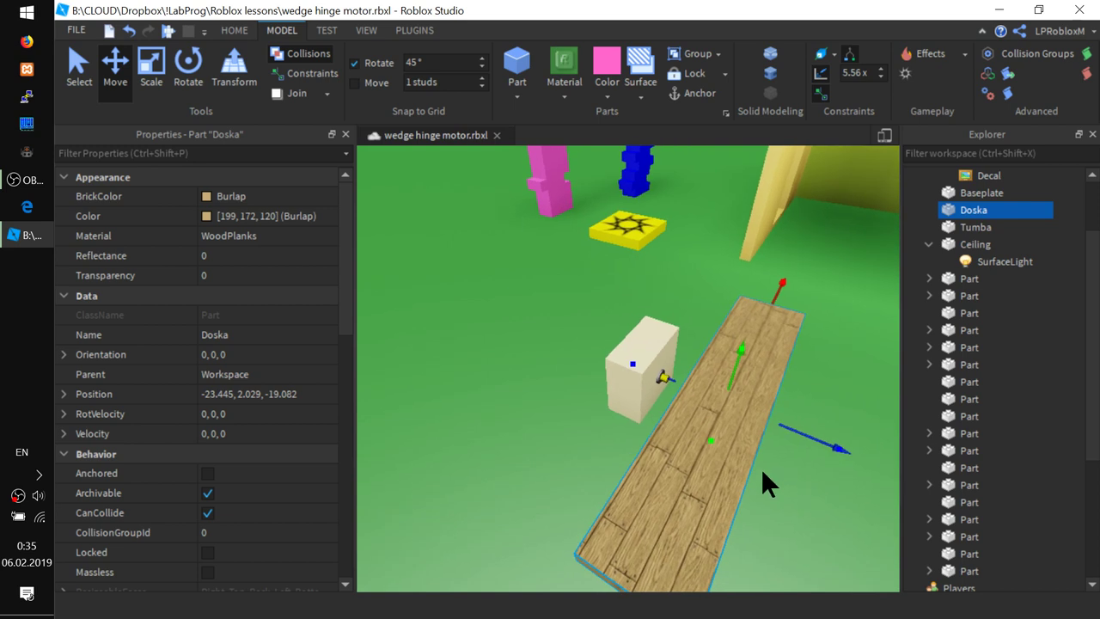
drag(823, 440, 759, 385)
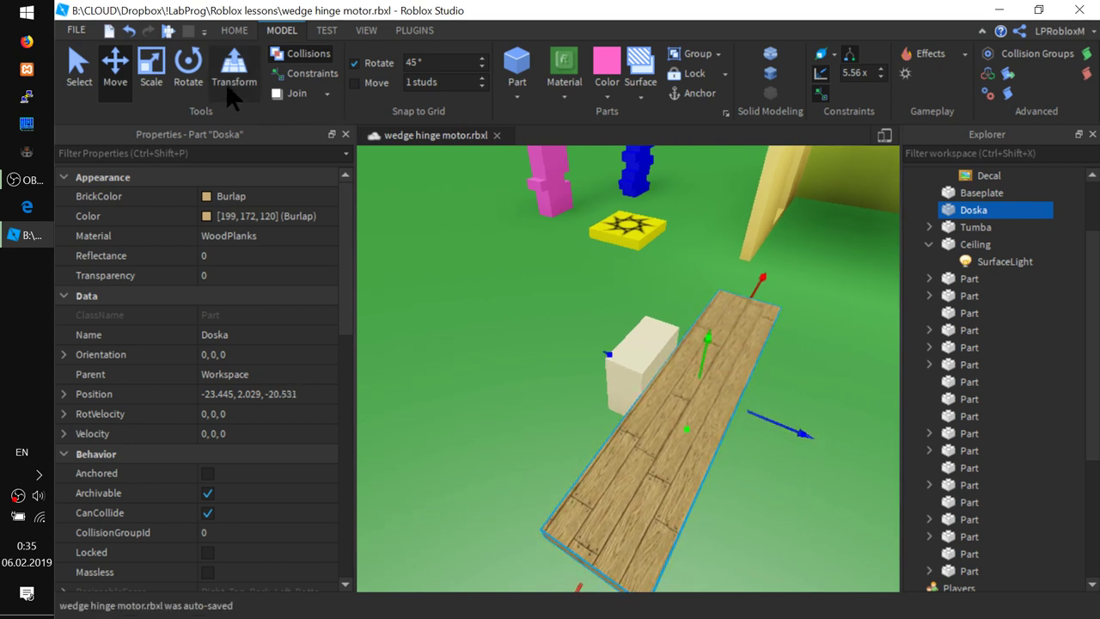
Play-test the motor-driven plank by running the character to it, jumping on and walking along it, and stop the test.
click(170, 32)
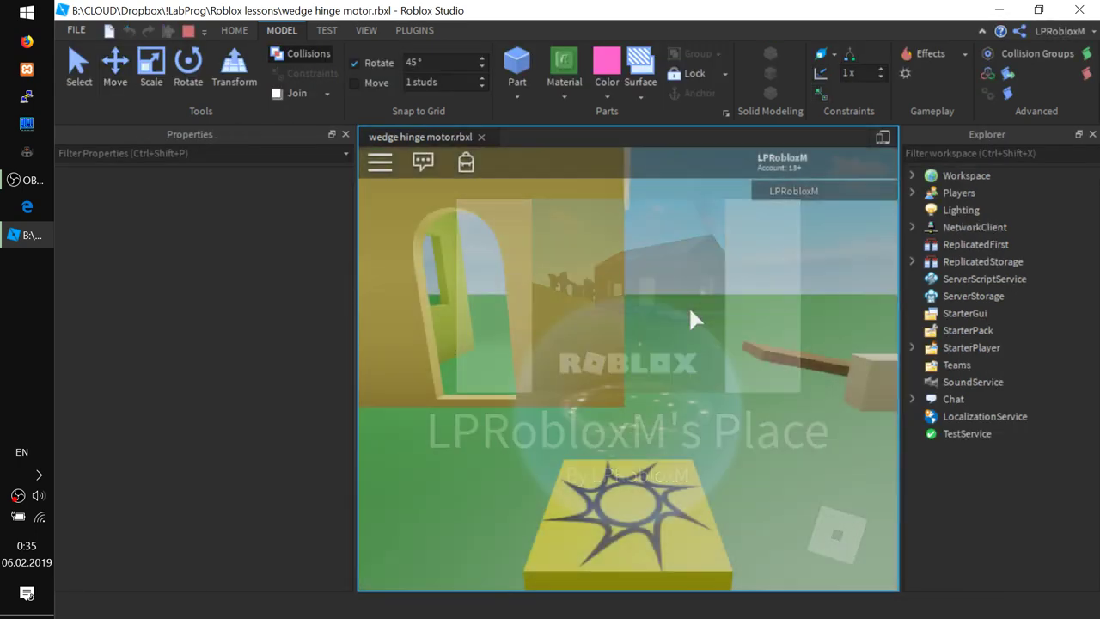
key(d)
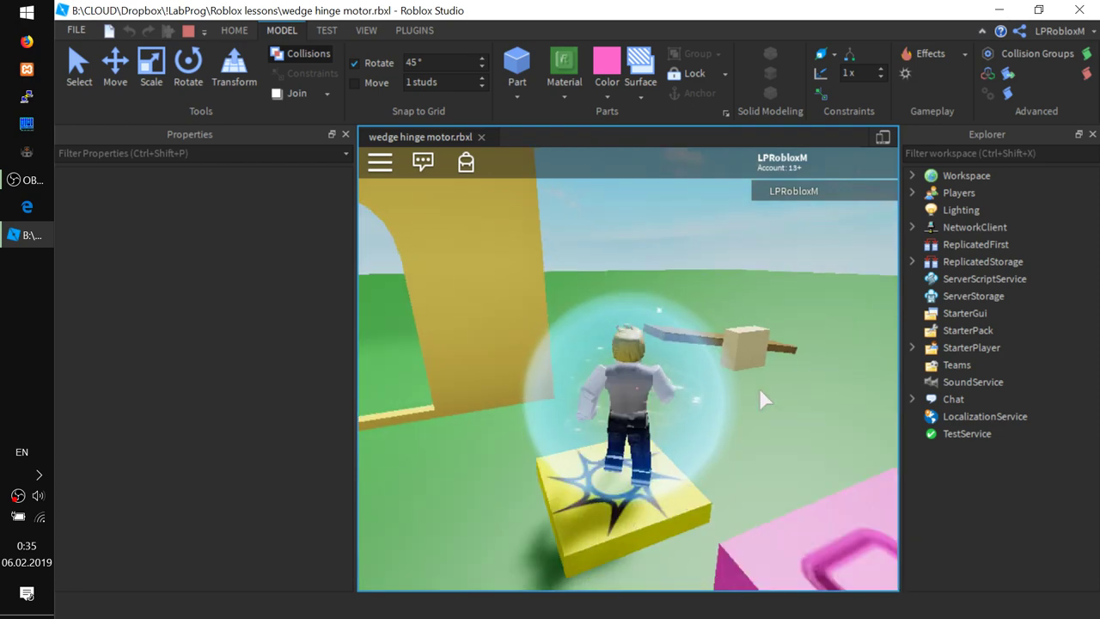
key(w)
key(w)
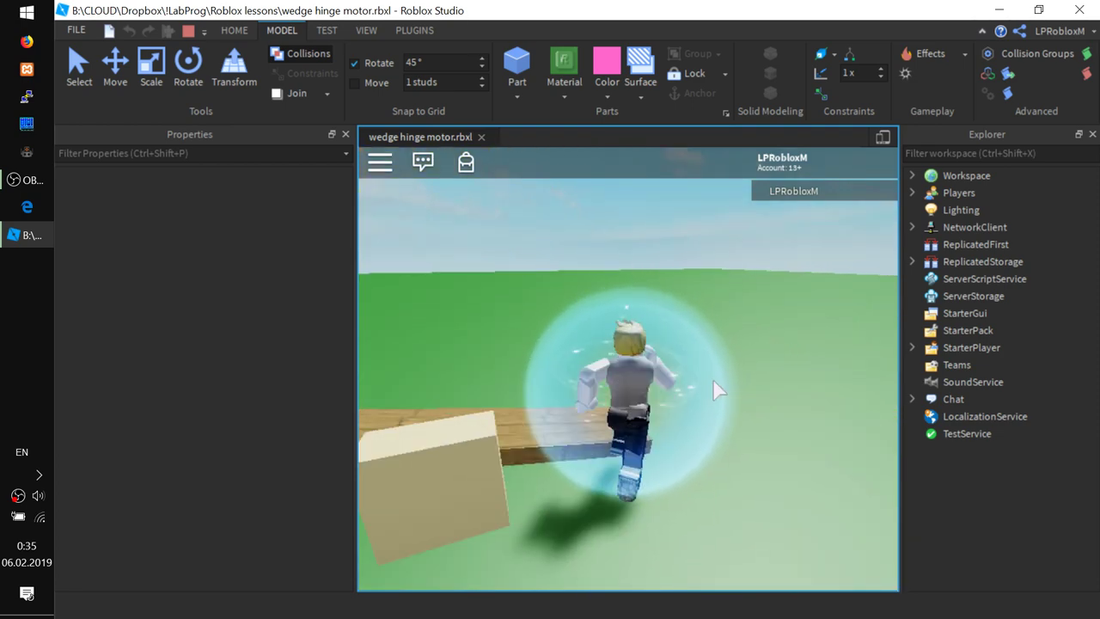
key(space)
key(a)
key(w)
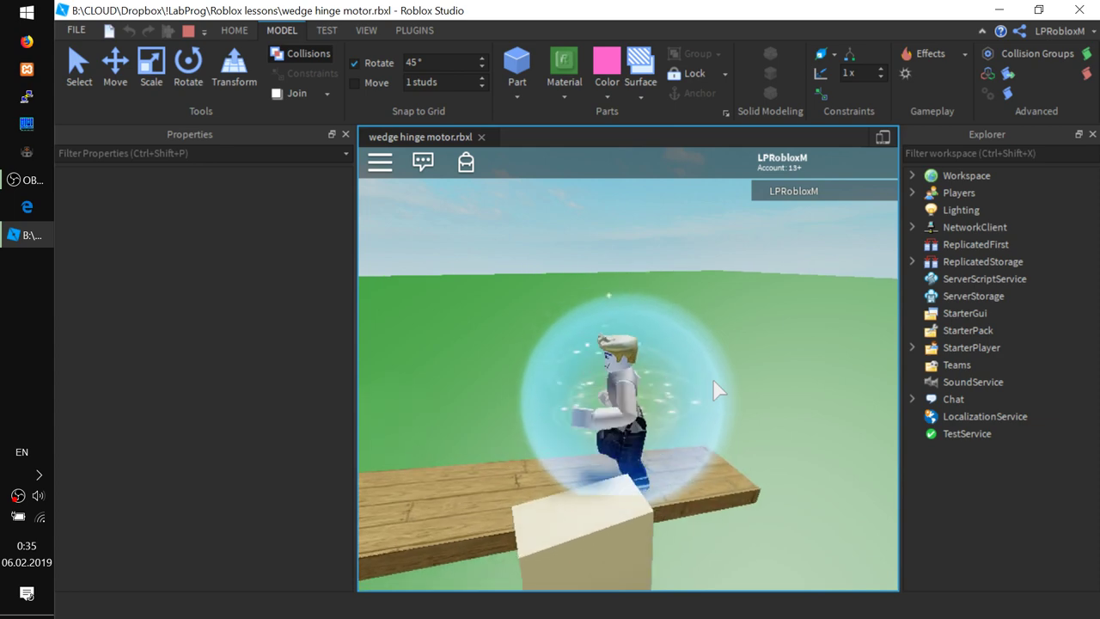
key(a)
key(s)
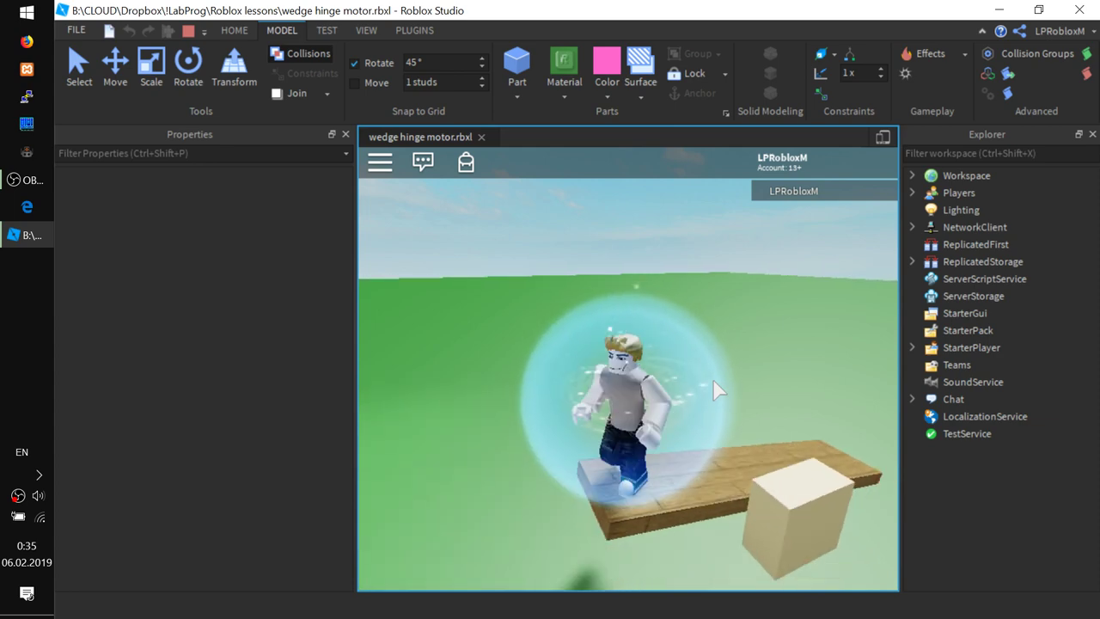
click(188, 32)
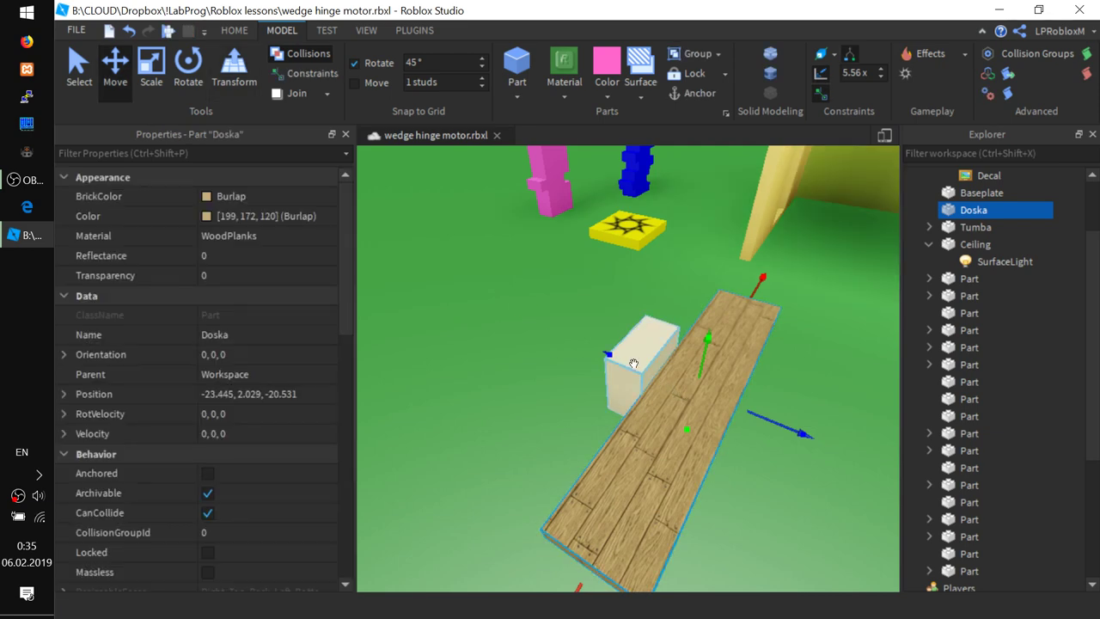
Select the beige block Tumba and start another play-test, running the character to the motor-driven plank and jumping onto it.
right_drag(499, 403, 501, 401)
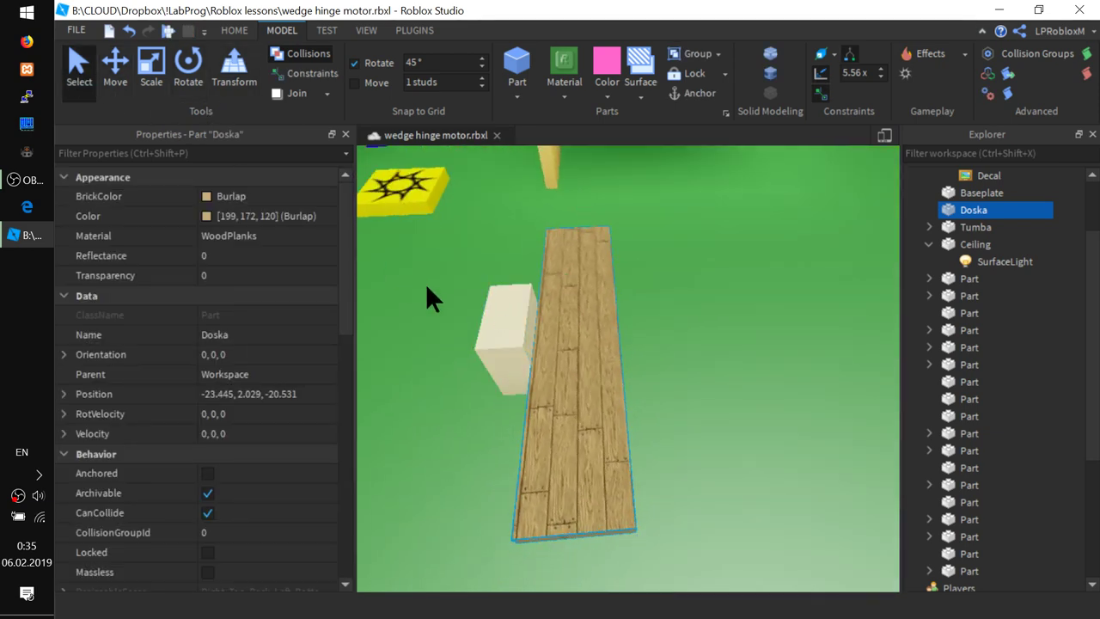
click(493, 321)
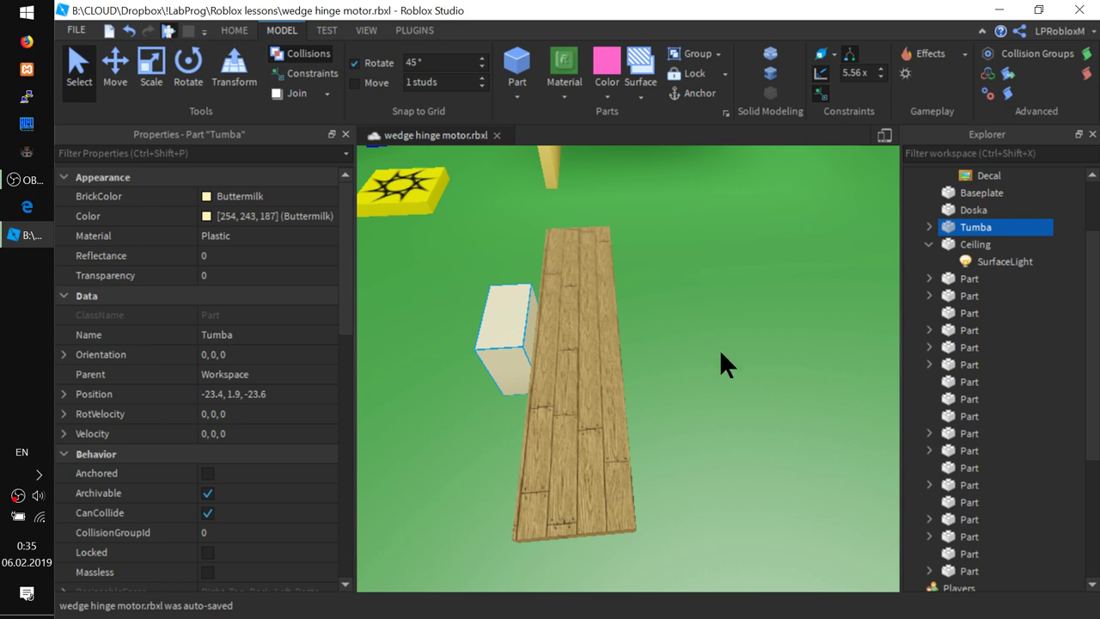
key(F5)
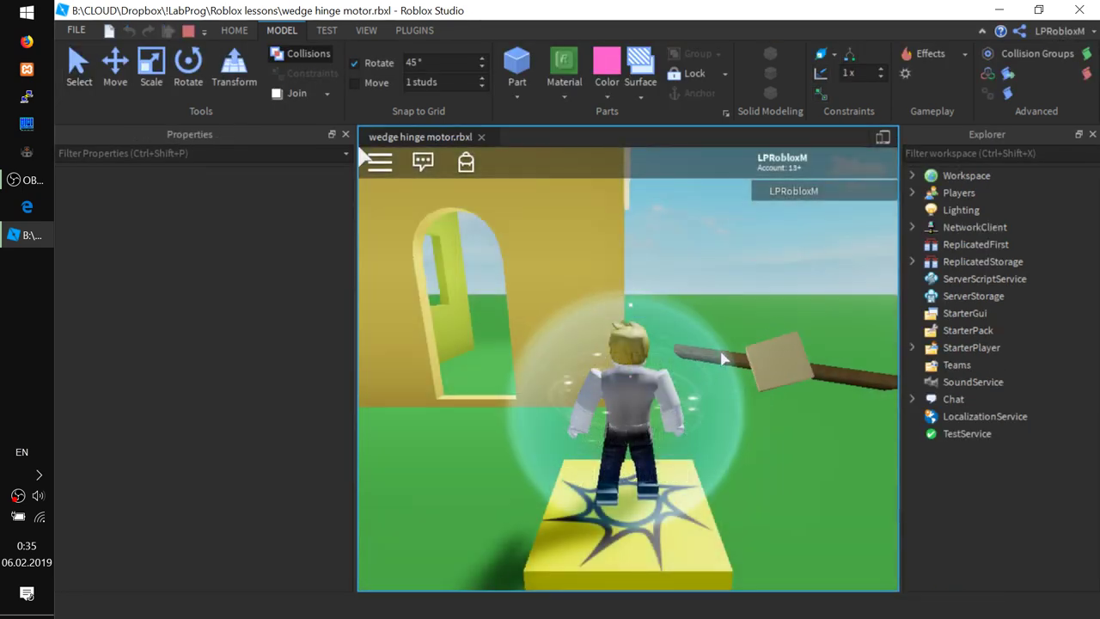
key(w)
key(d)
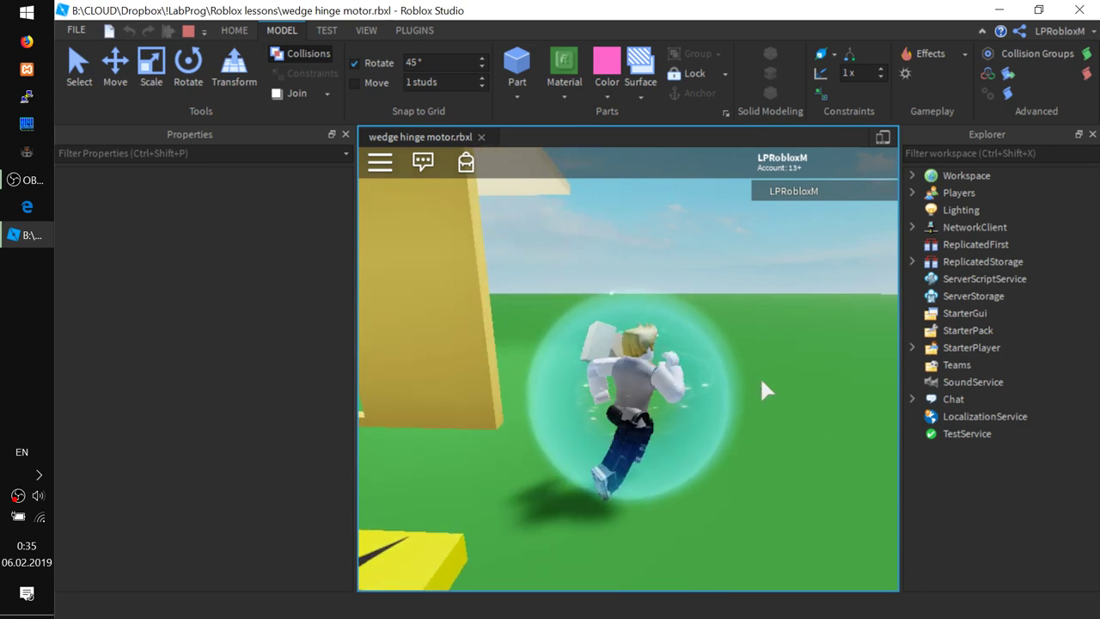
key(w)
key(space)
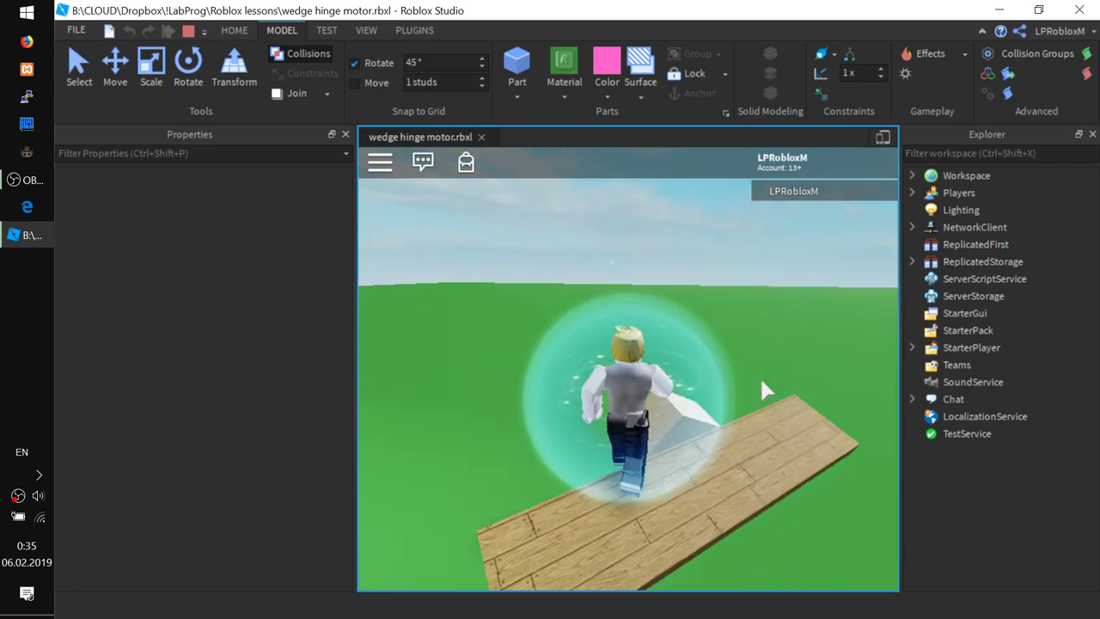
key(d)
key(s)
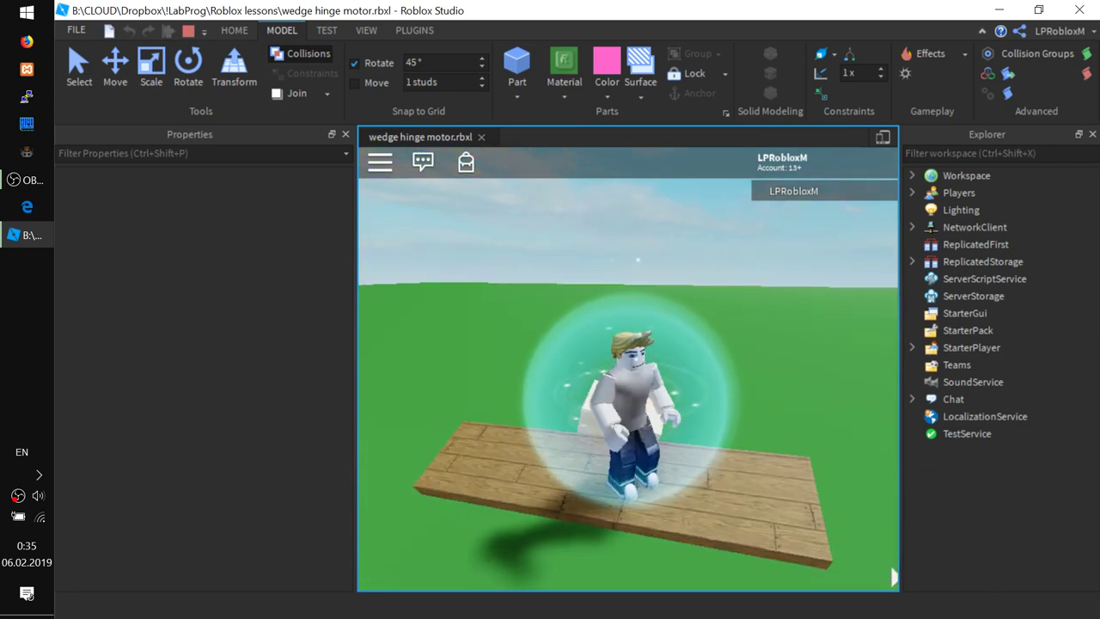
Ride the motor-driven plank while viewing it from several sides, walk the character off its end, and stop the play-test.
right_drag(769, 396, 769, 396)
key(w)
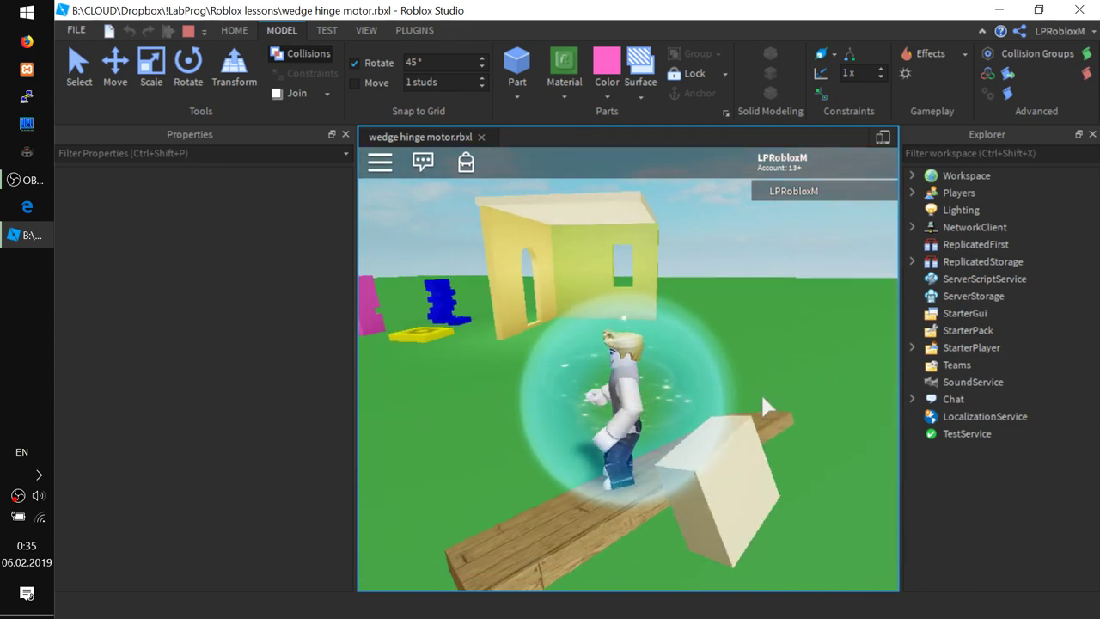
right_drag(746, 441, 761, 444)
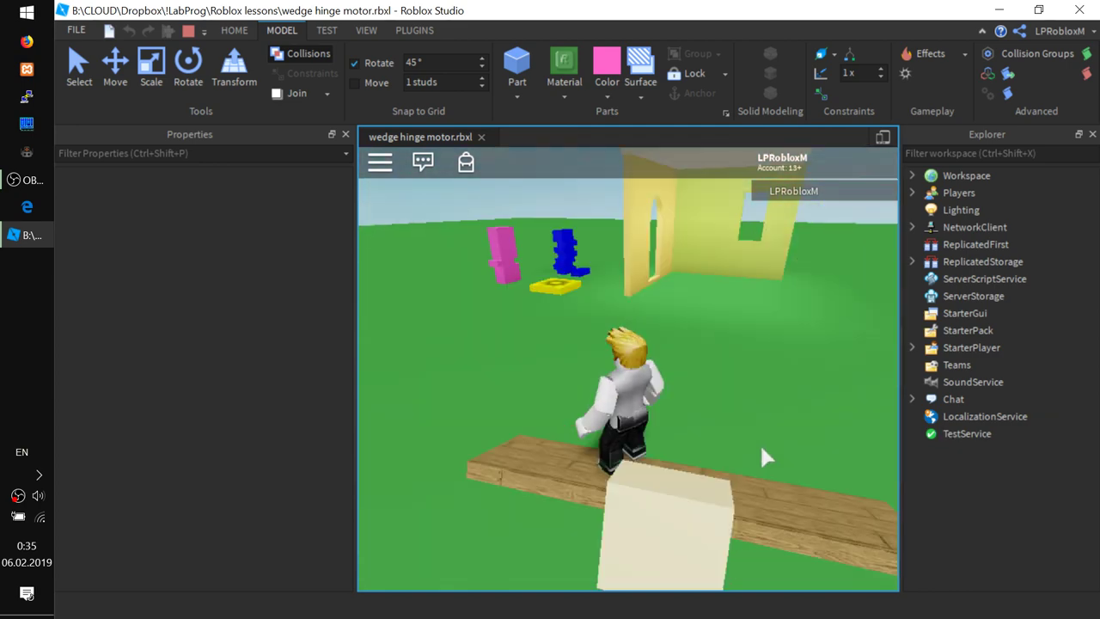
key(w)
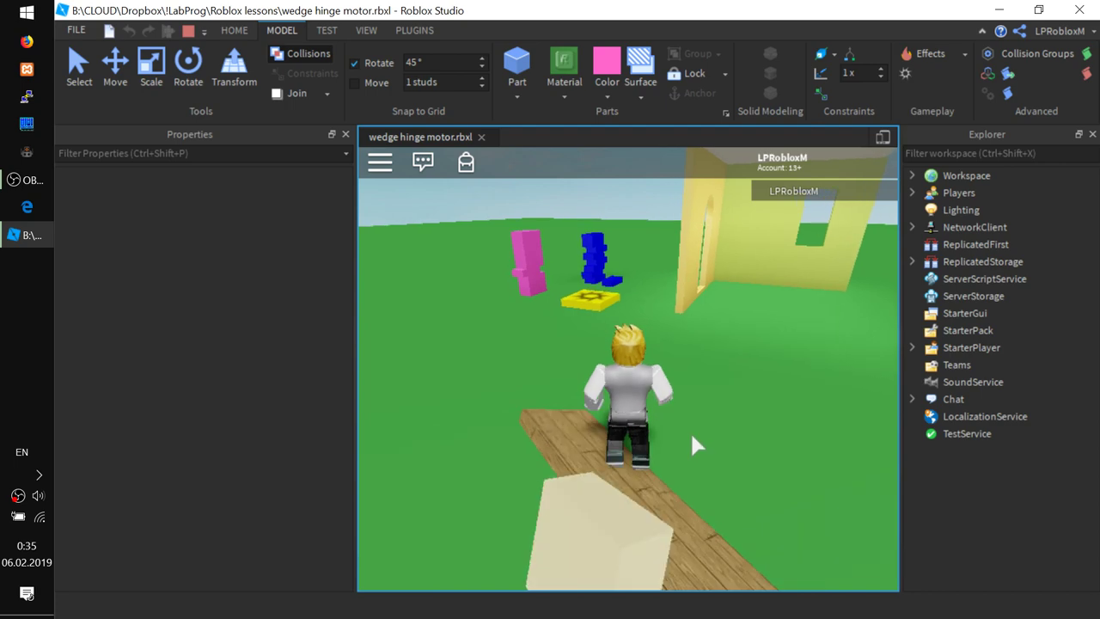
key(w)
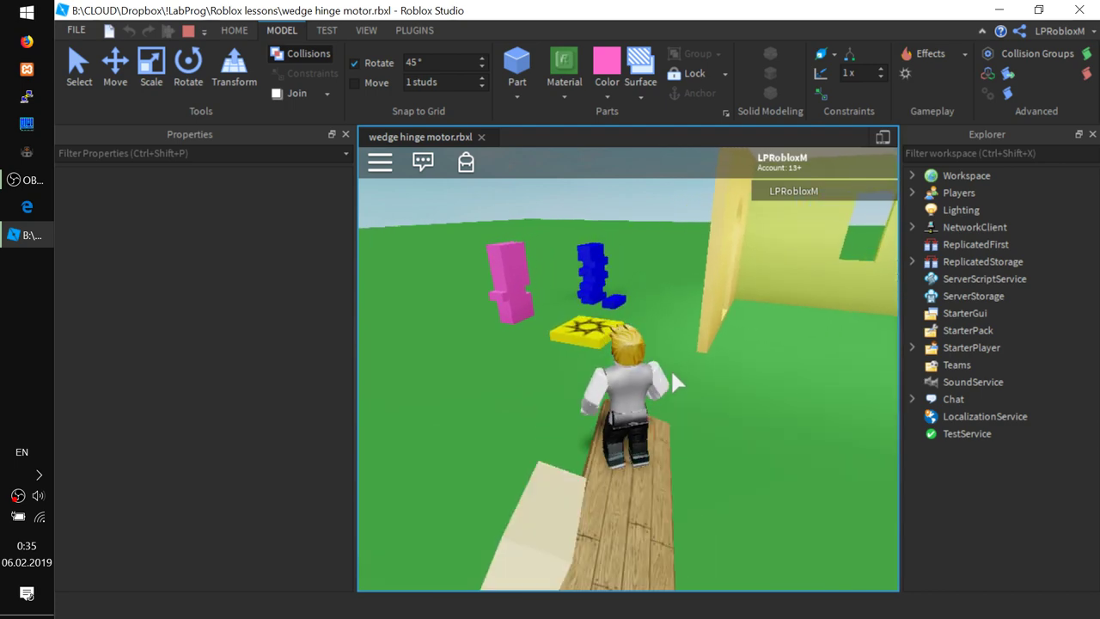
key(d)
key(d)
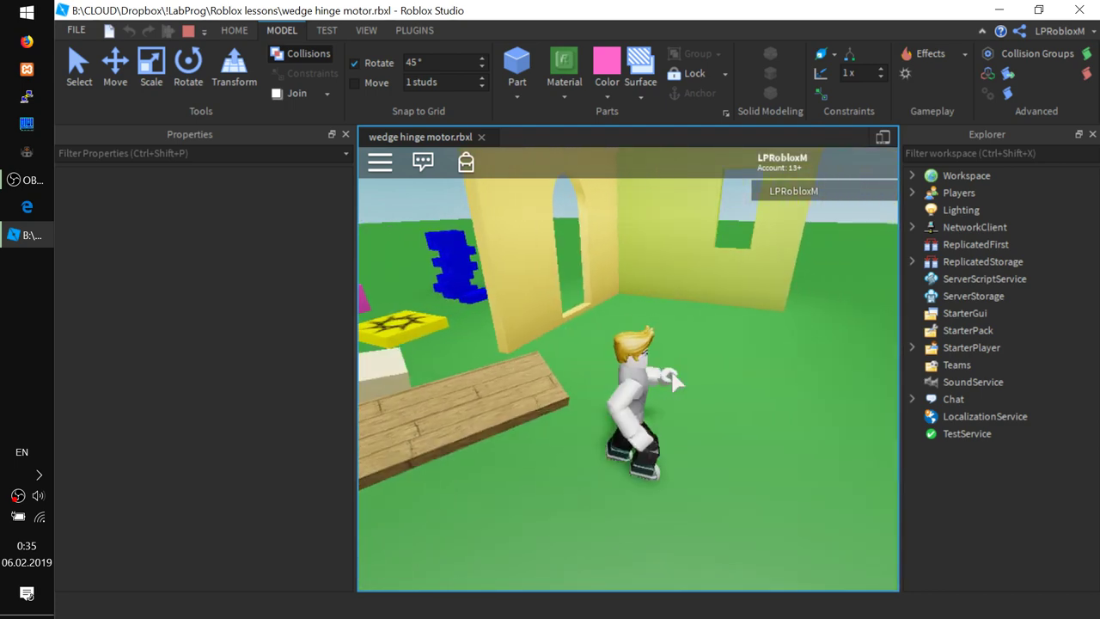
click(187, 30)
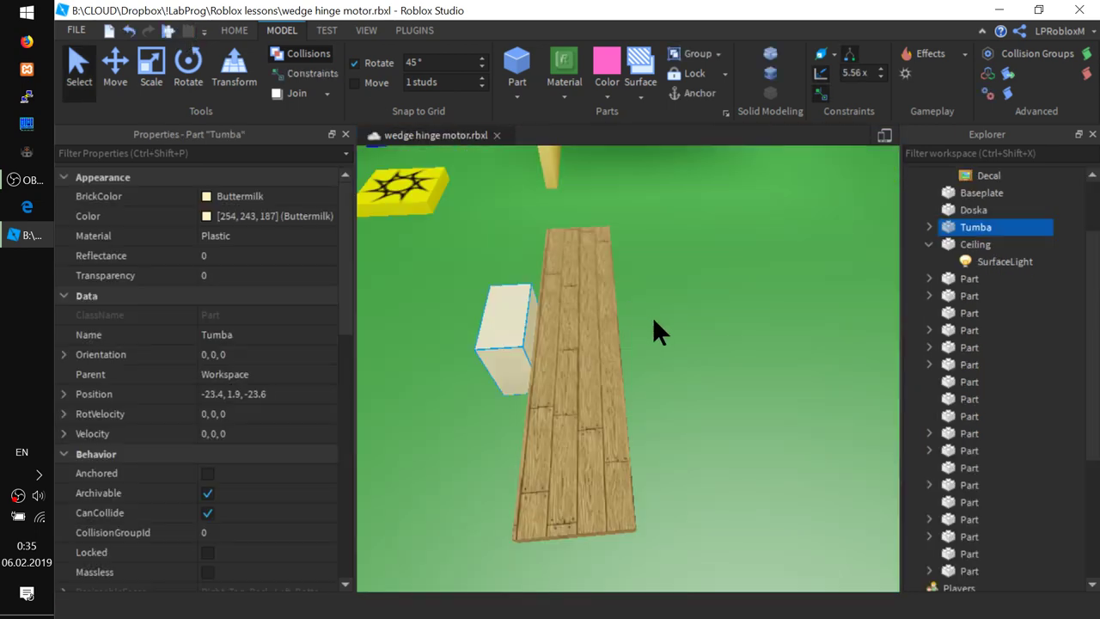
Insert a pink block part on the grass by the house and move it to -1.08, 0.5, -7.77.
scroll(816, 430, up, 6)
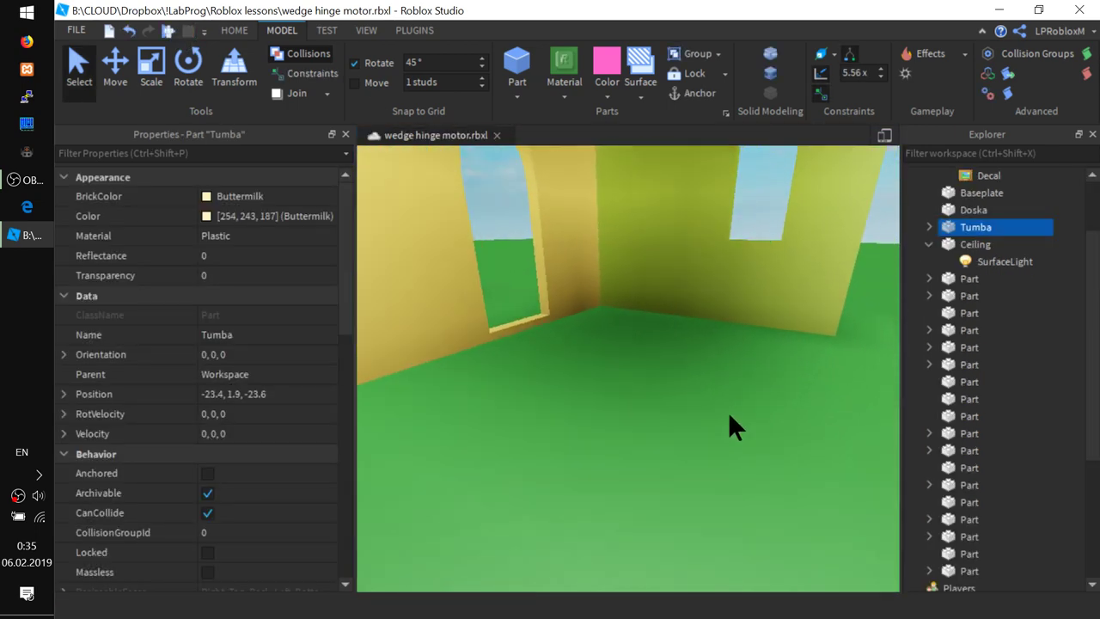
right_drag(624, 358, 624, 356)
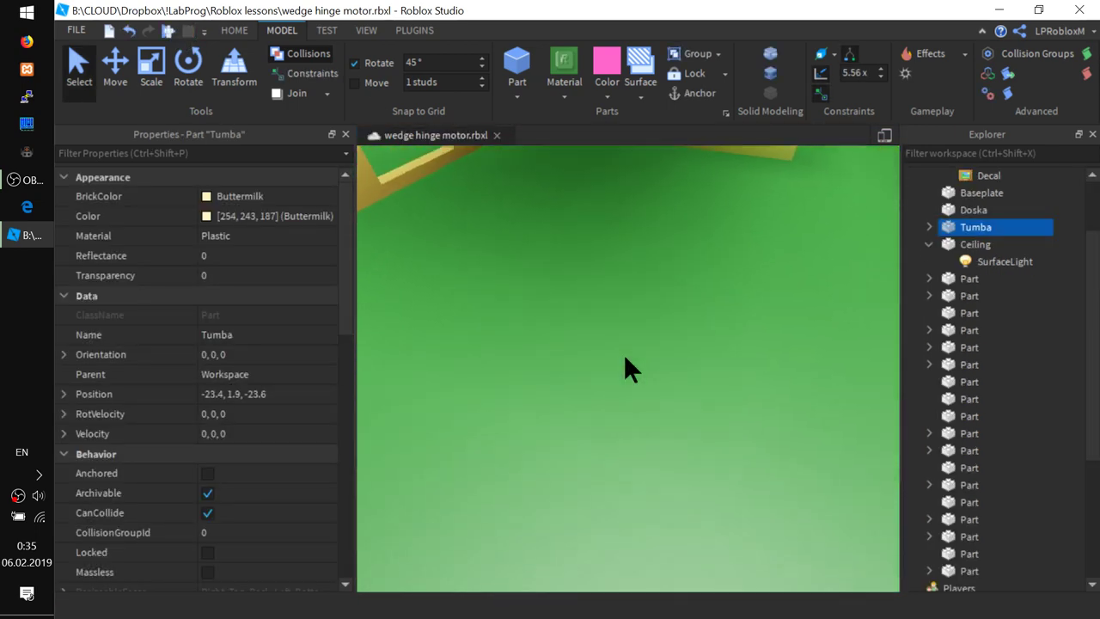
click(629, 346)
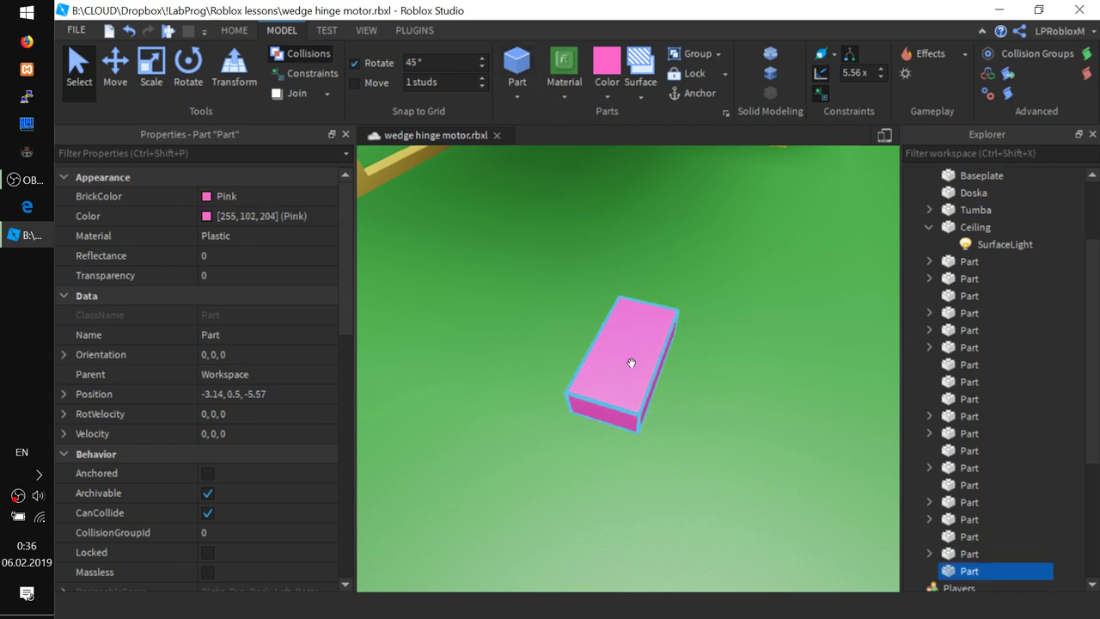
drag(631, 362, 591, 301)
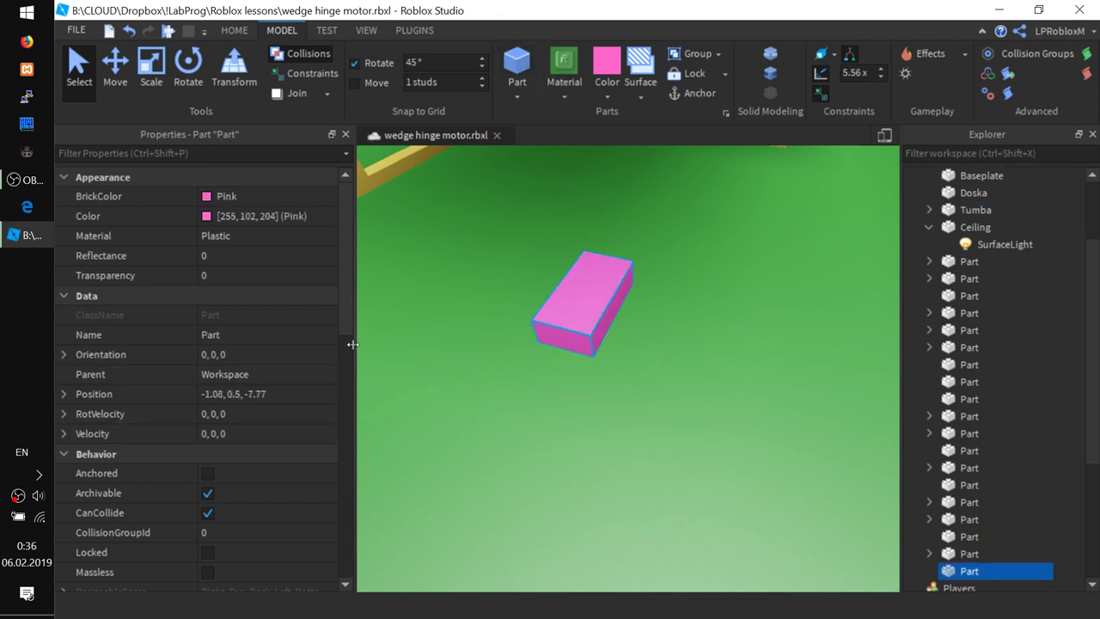
Set the pink part's Size to 1, 1, 1.
scroll(348, 335, down, 1)
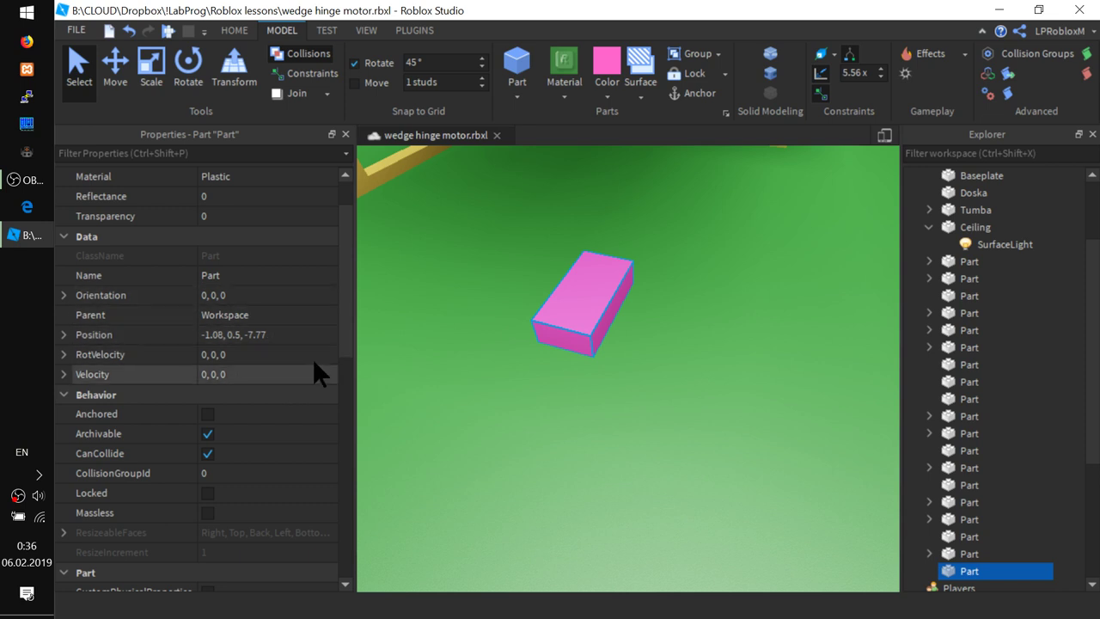
scroll(312, 344, up, 1)
scroll(313, 338, down, 1)
scroll(313, 338, up, 1)
scroll(313, 339, down, 3)
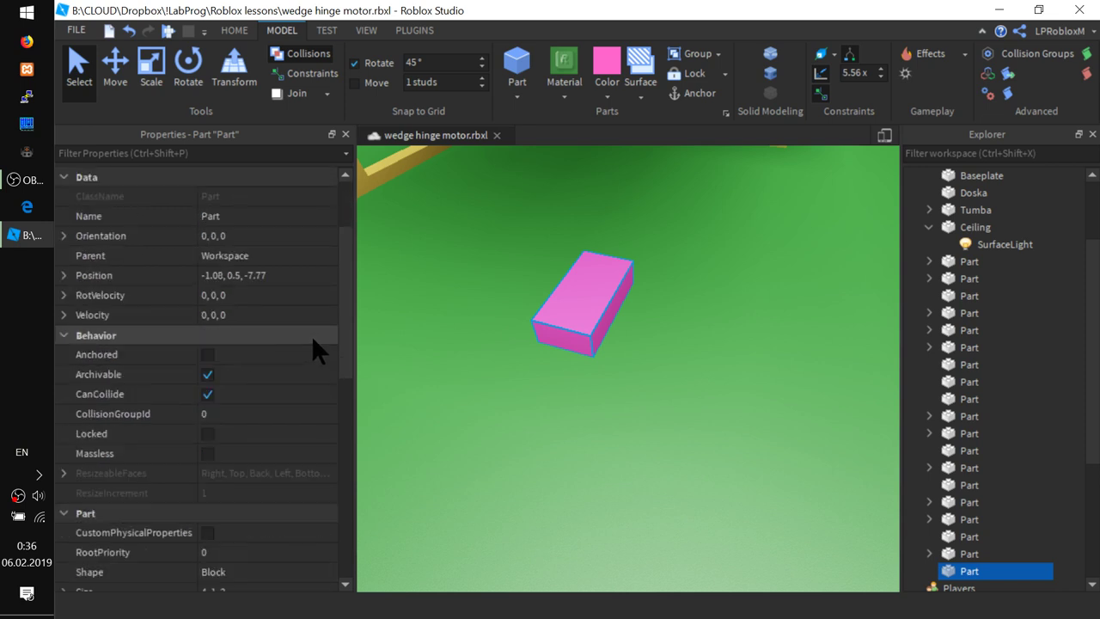
scroll(312, 338, down, 2)
click(247, 414)
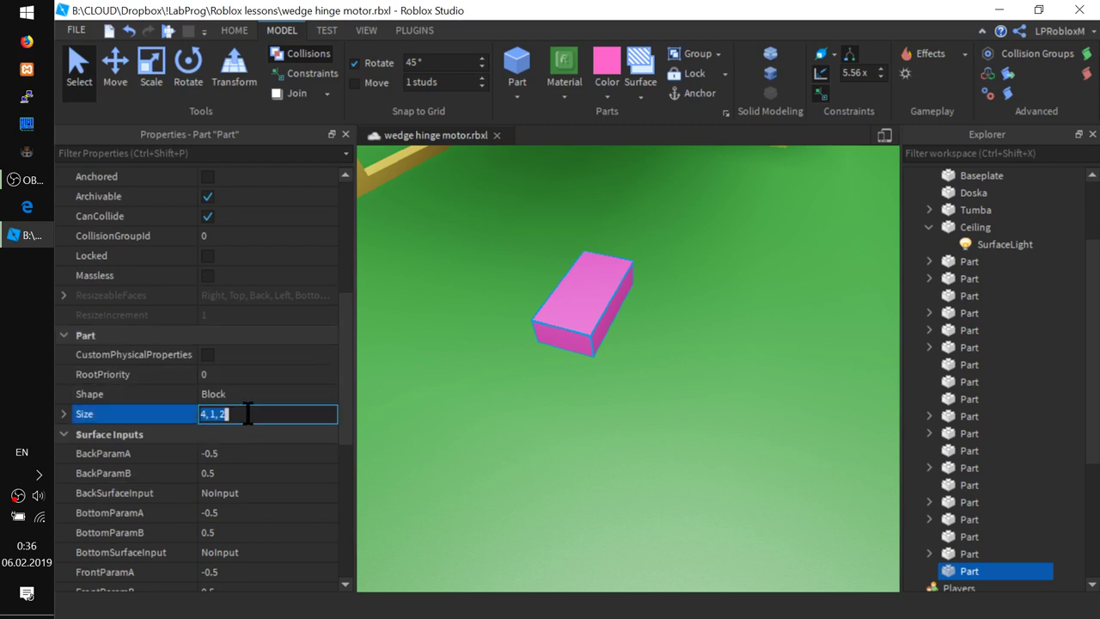
text(1,1,1)
key(Return)
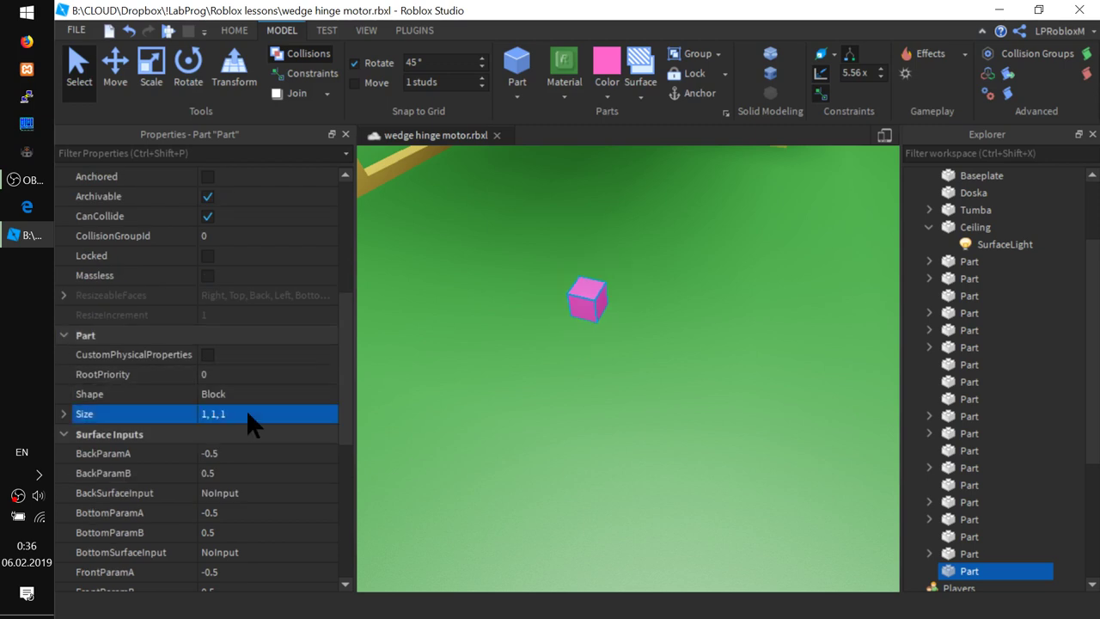
Duplicate the pink cube and raise the copy straight up, well above the original.
key(ctrl+d)
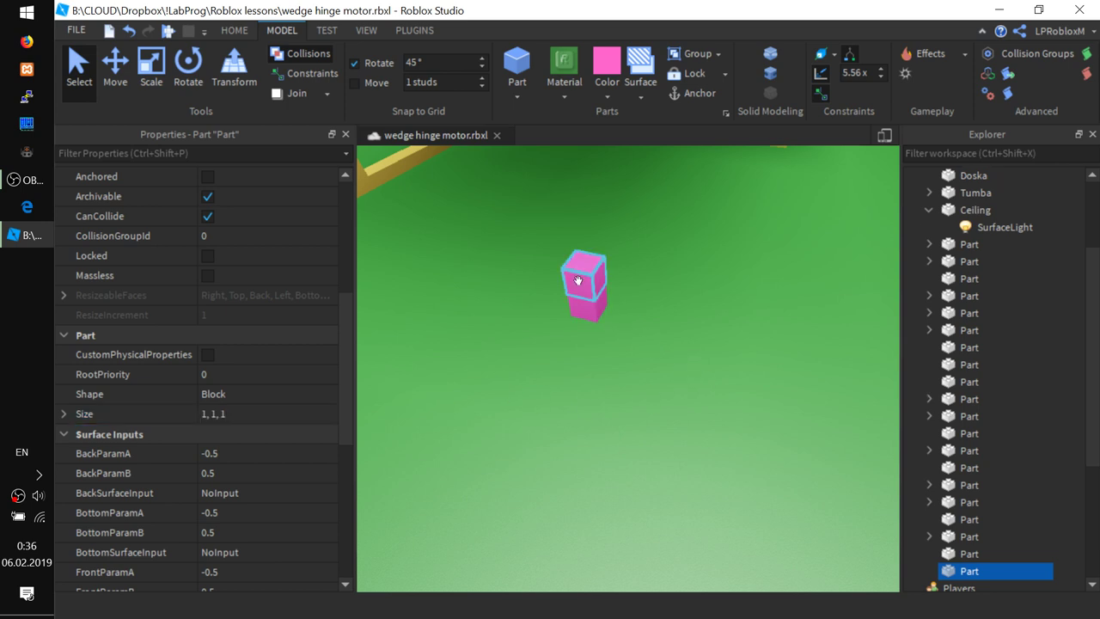
right_drag(644, 326, 646, 327)
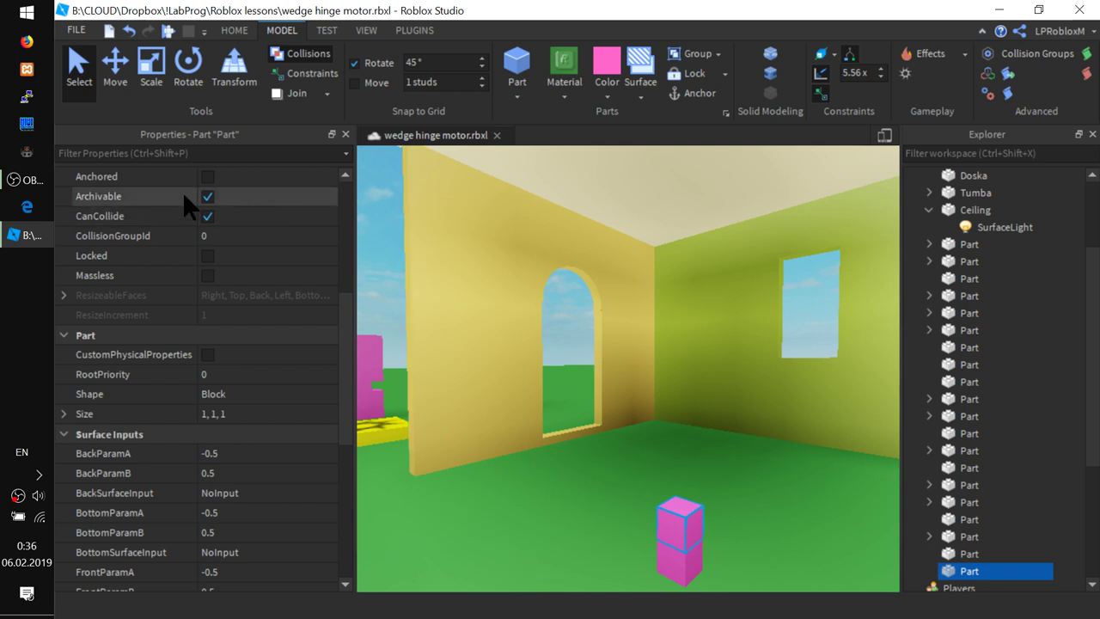
click(115, 69)
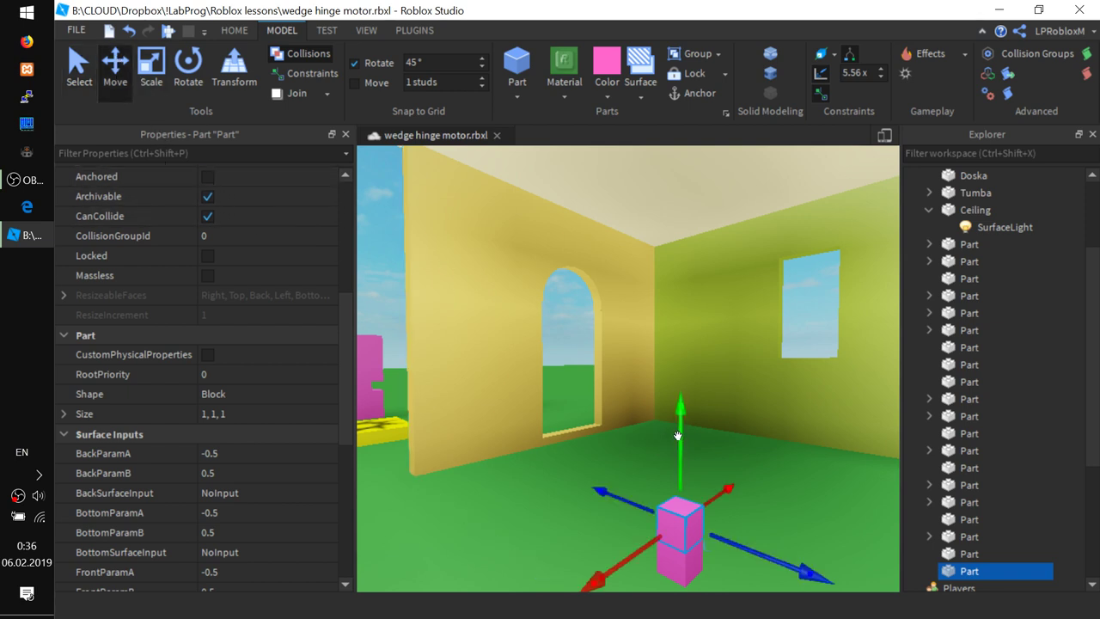
drag(678, 436, 675, 286)
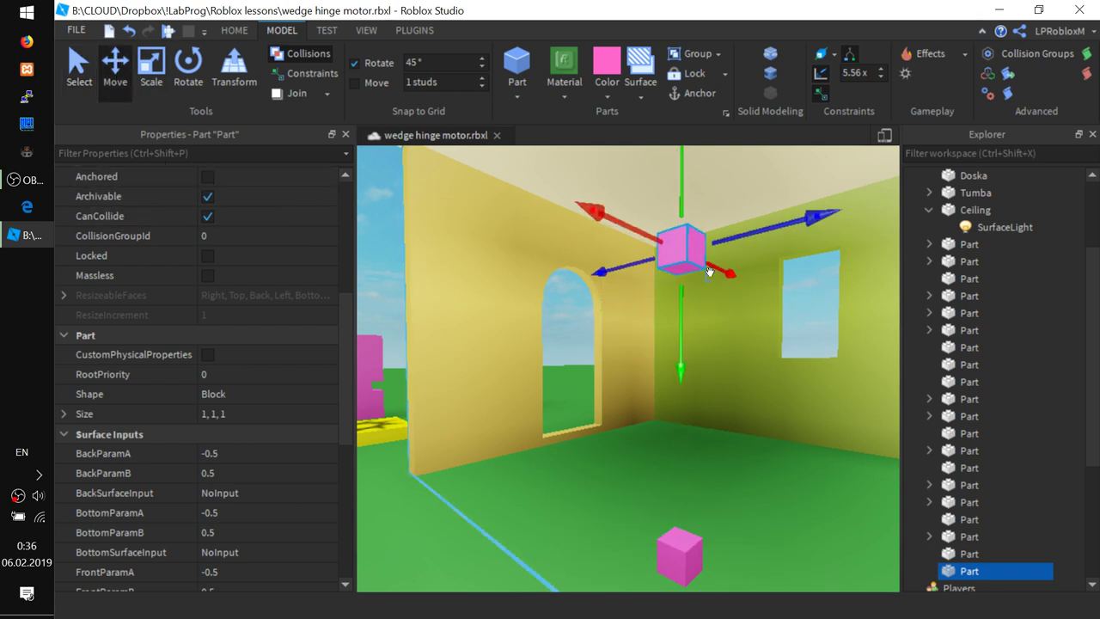
Raise the duplicated pink cube further, straight up towards the house's ceiling.
key(f)
drag(626, 242, 628, 172)
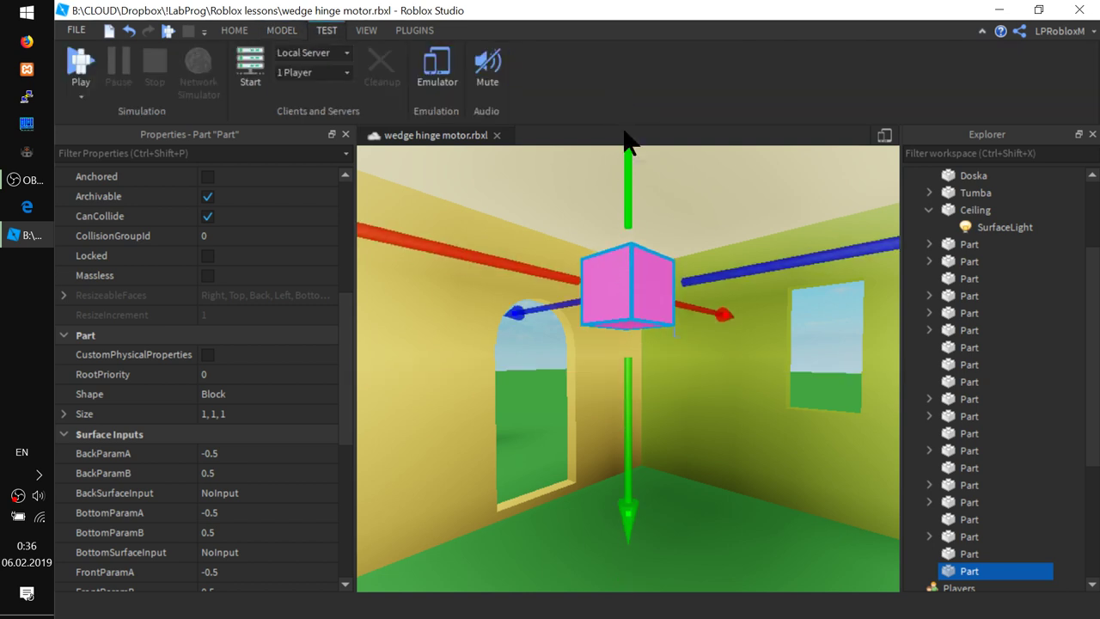
drag(627, 217, 607, 159)
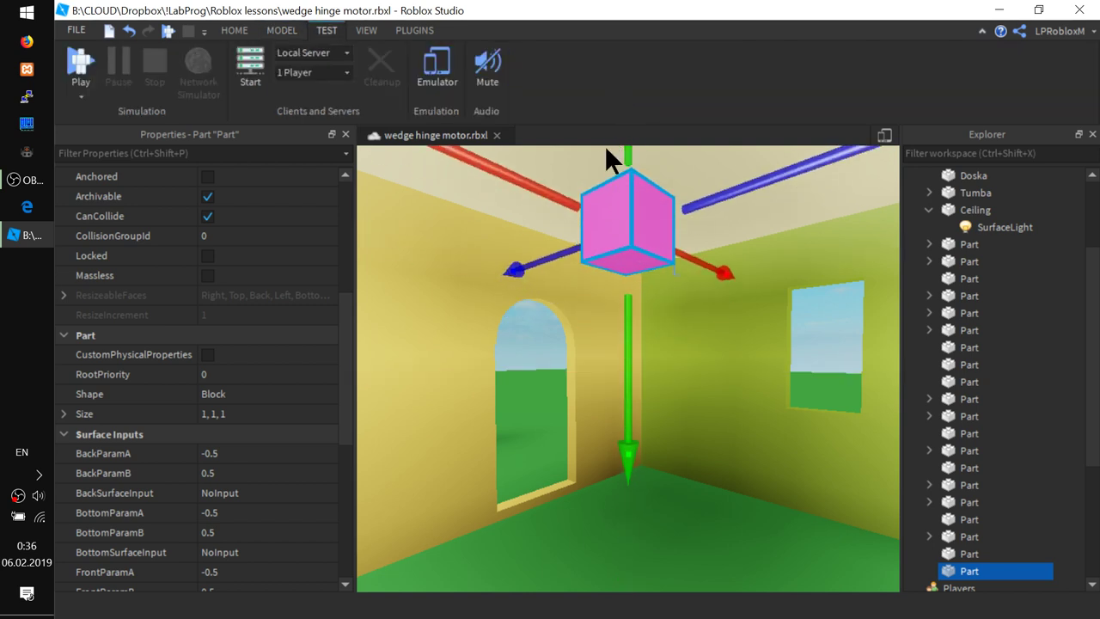
click(282, 30)
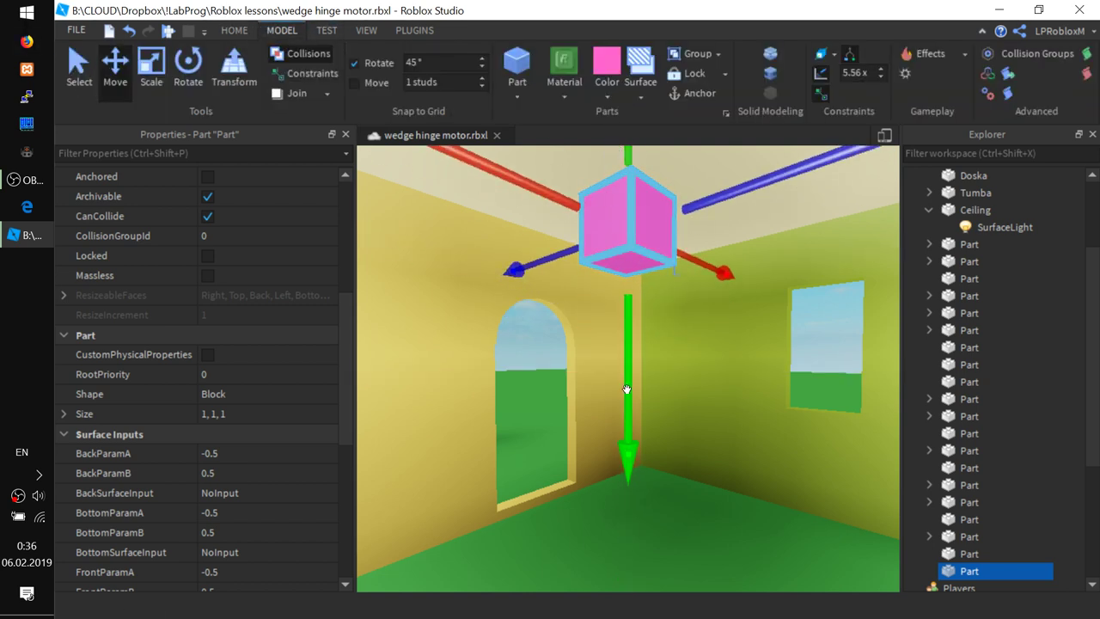
drag(626, 389, 628, 235)
key(f)
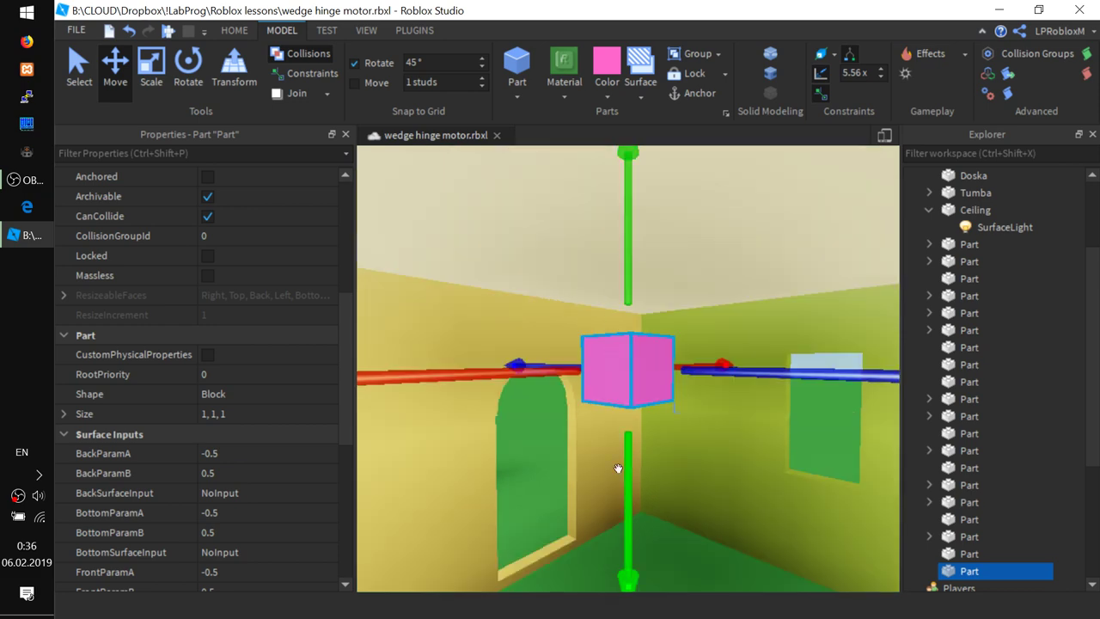
drag(629, 484, 630, 215)
right_drag(630, 156, 628, 312)
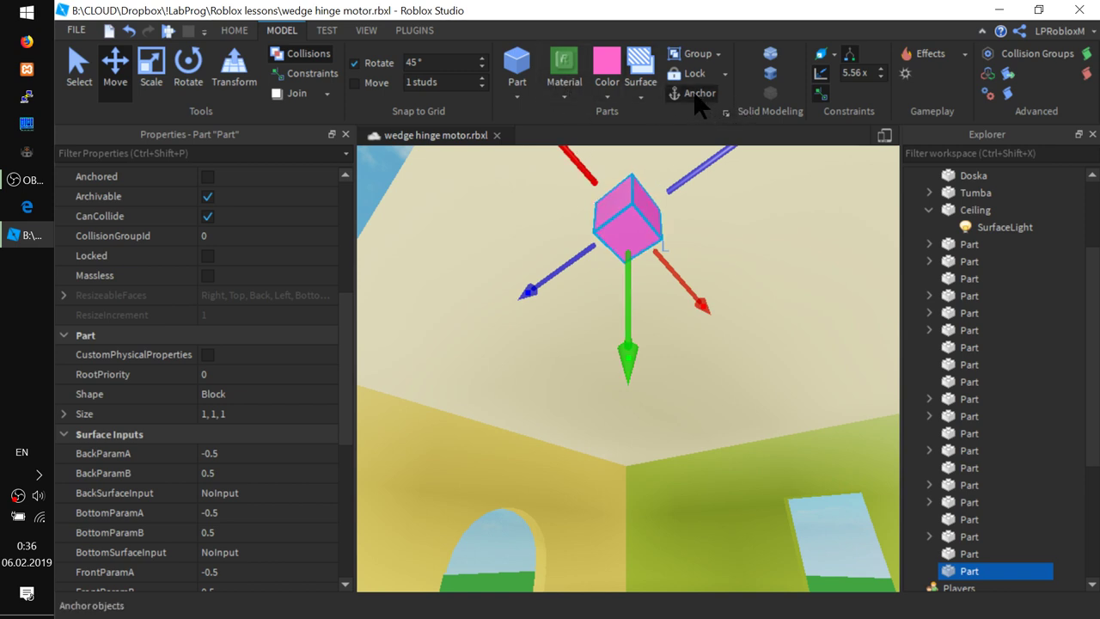
Anchor the raised pink cube and apply a Motor surface to its underside.
click(654, 79)
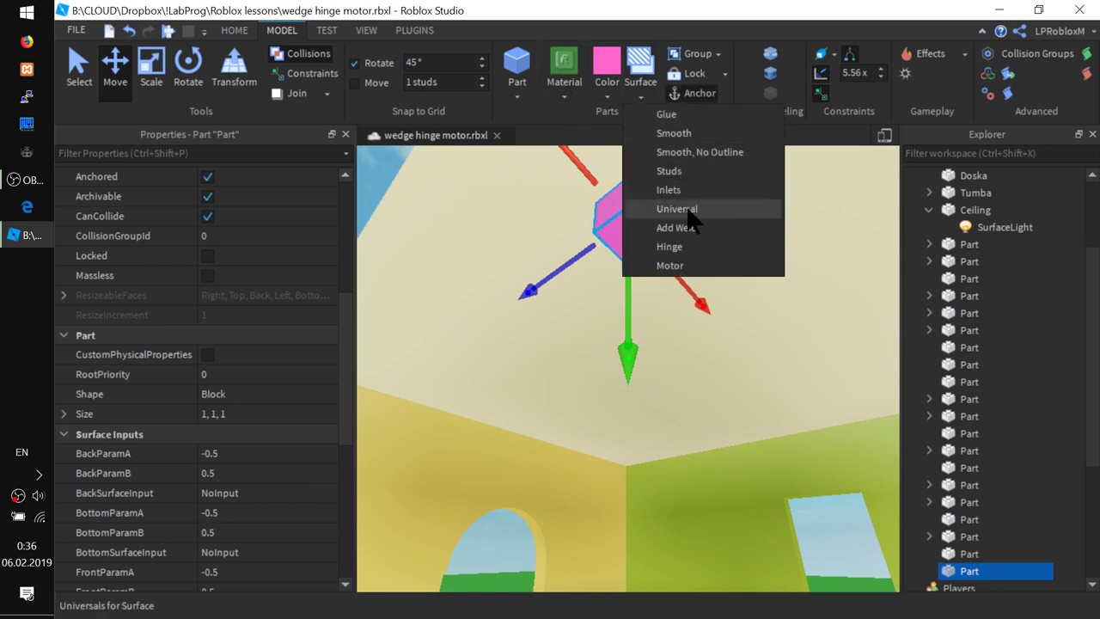
click(680, 270)
click(625, 236)
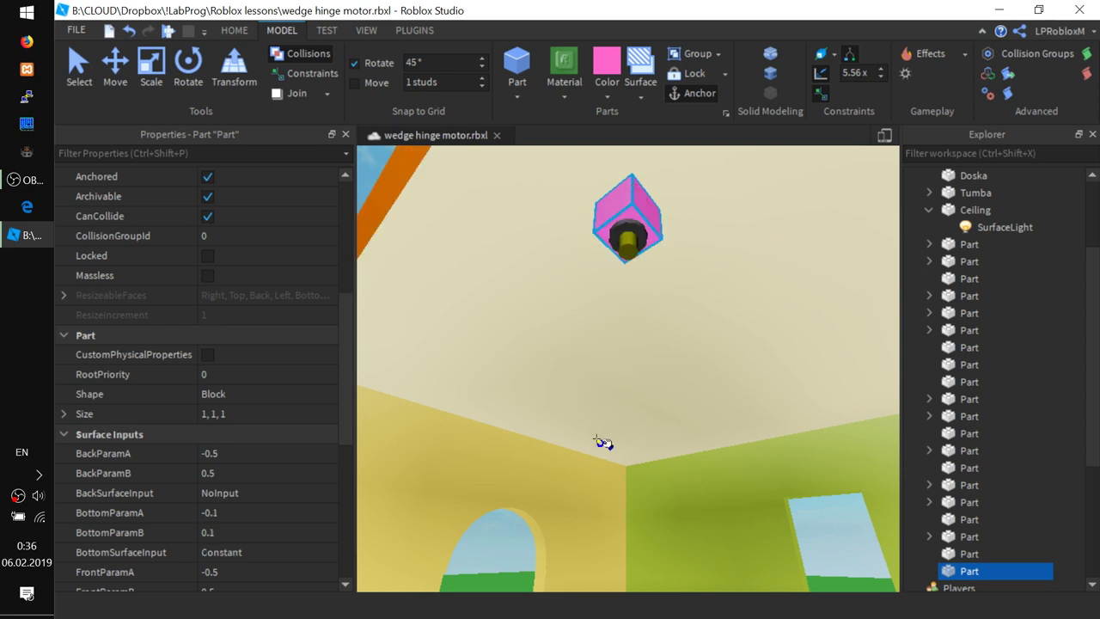
Raise the lower pink cube straight up until it sits against the Motor surface of the anchored cube.
right_drag(664, 409, 663, 409)
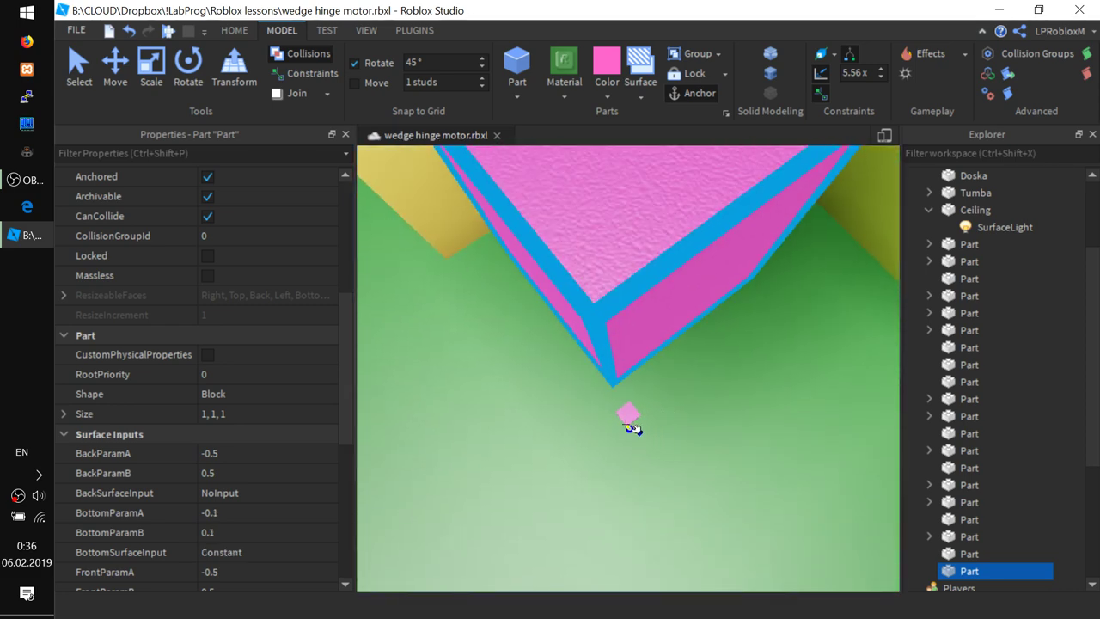
click(108, 73)
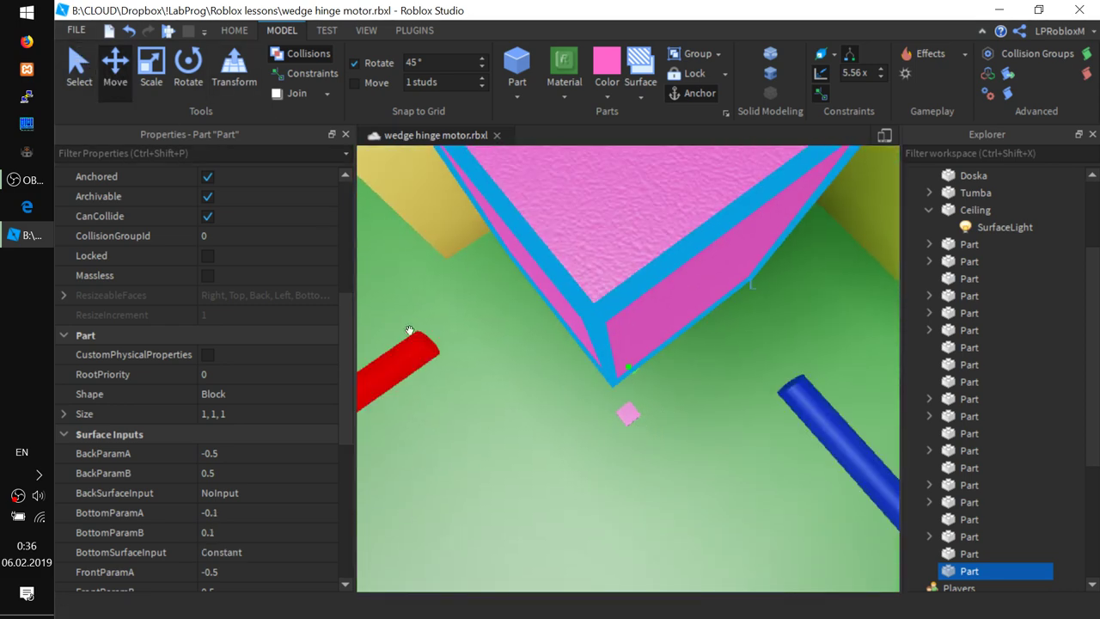
click(631, 415)
drag(627, 414, 595, 127)
right_drag(607, 409, 607, 408)
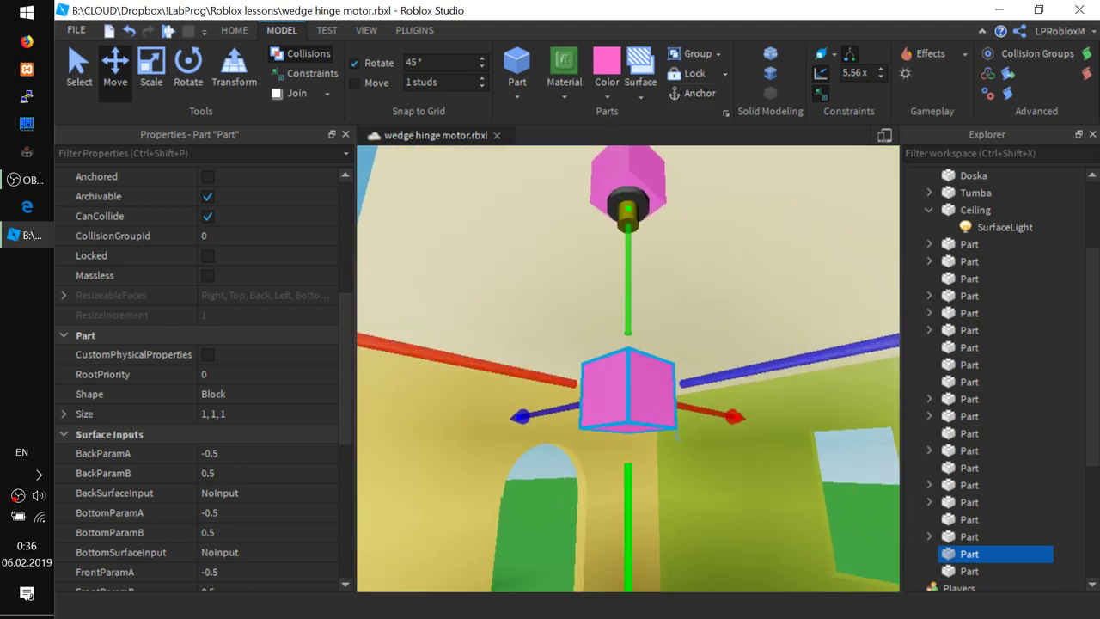
drag(626, 543, 641, 219)
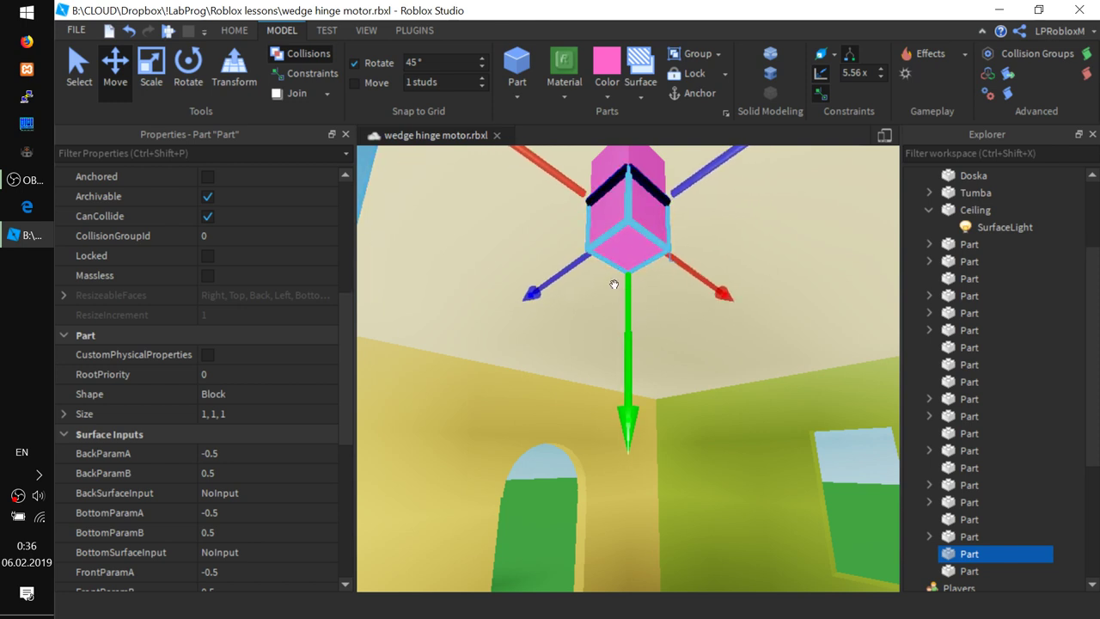
Color the lower hanging cube bright yellow.
click(648, 208)
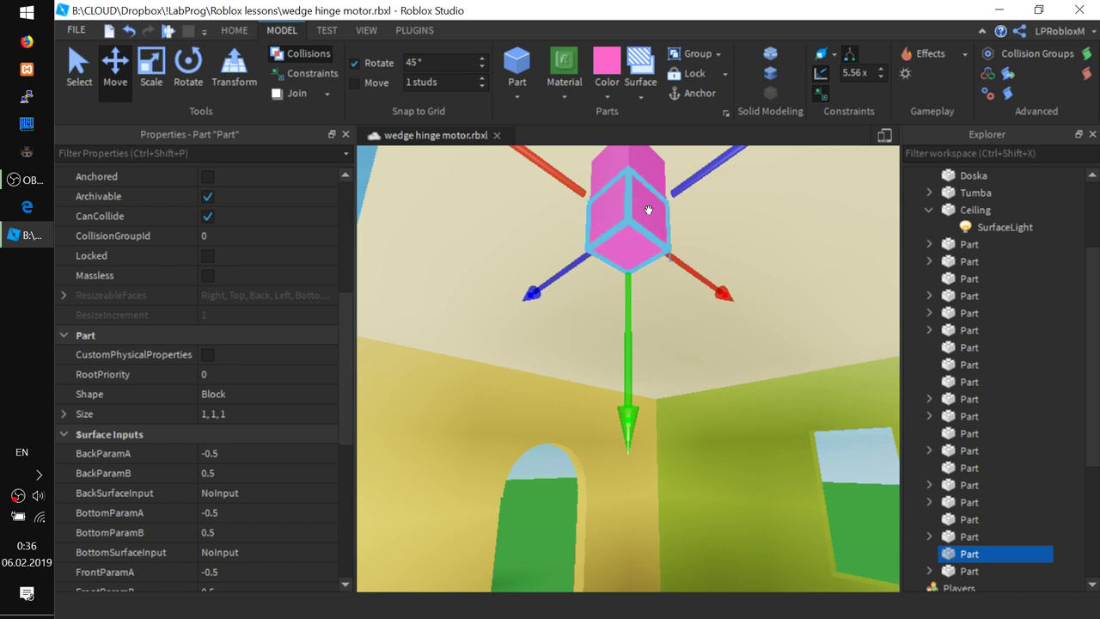
click(613, 93)
click(632, 260)
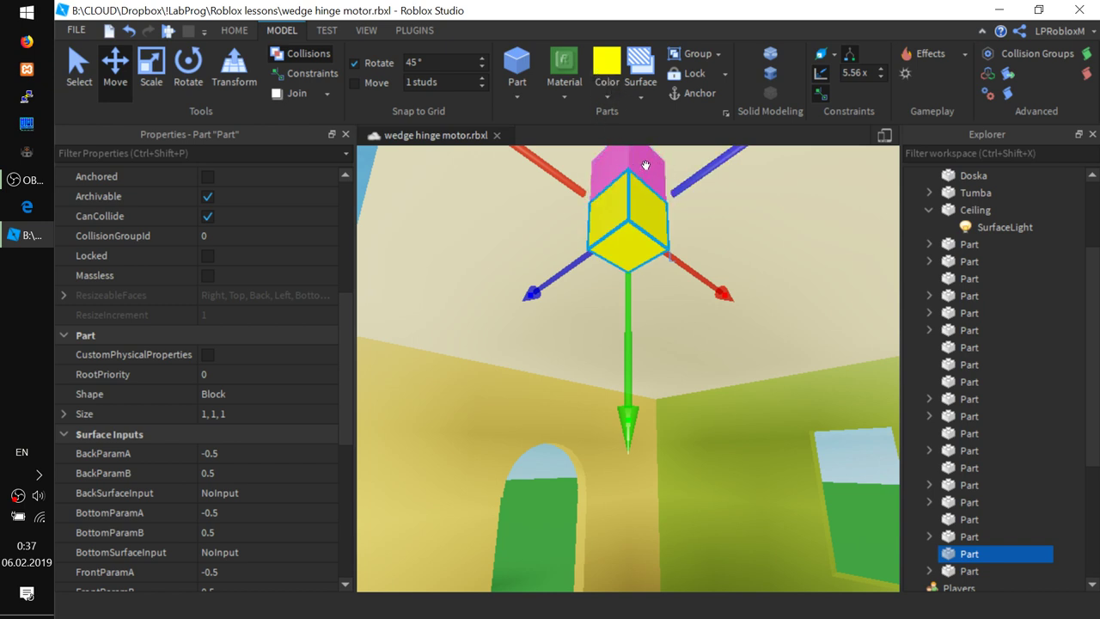
Color the upper anchored Motor cube Pastel yellow.
click(79, 68)
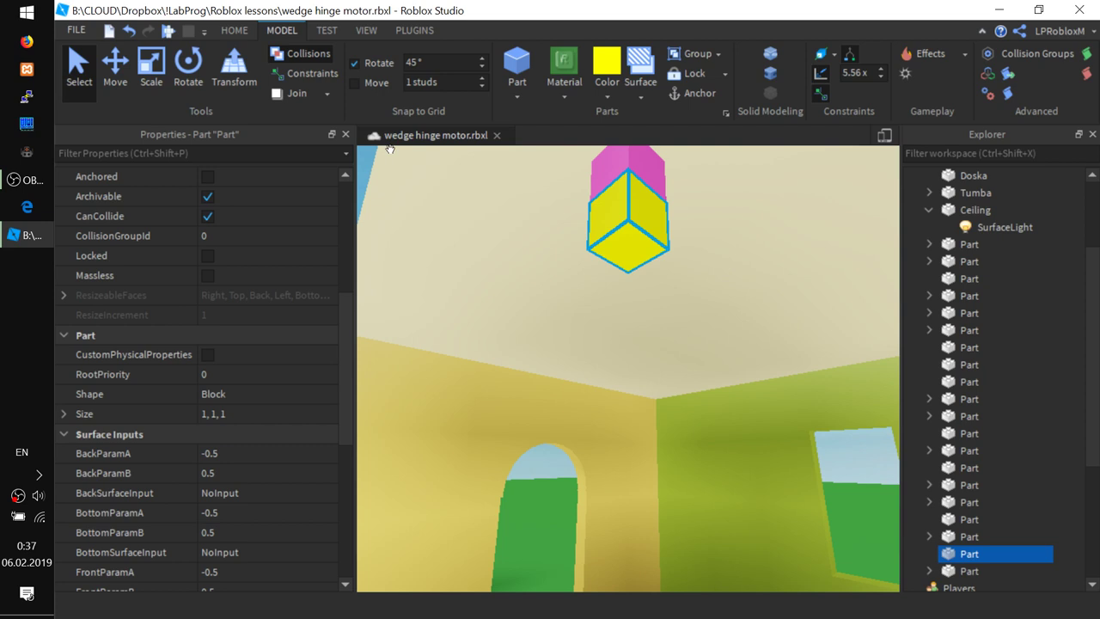
click(651, 167)
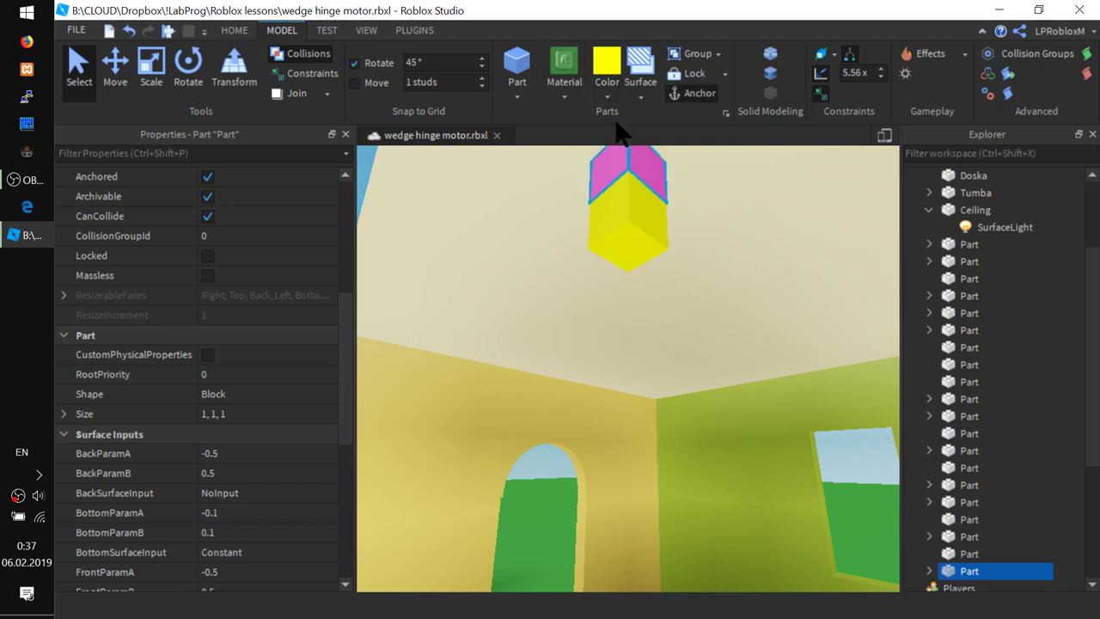
click(608, 97)
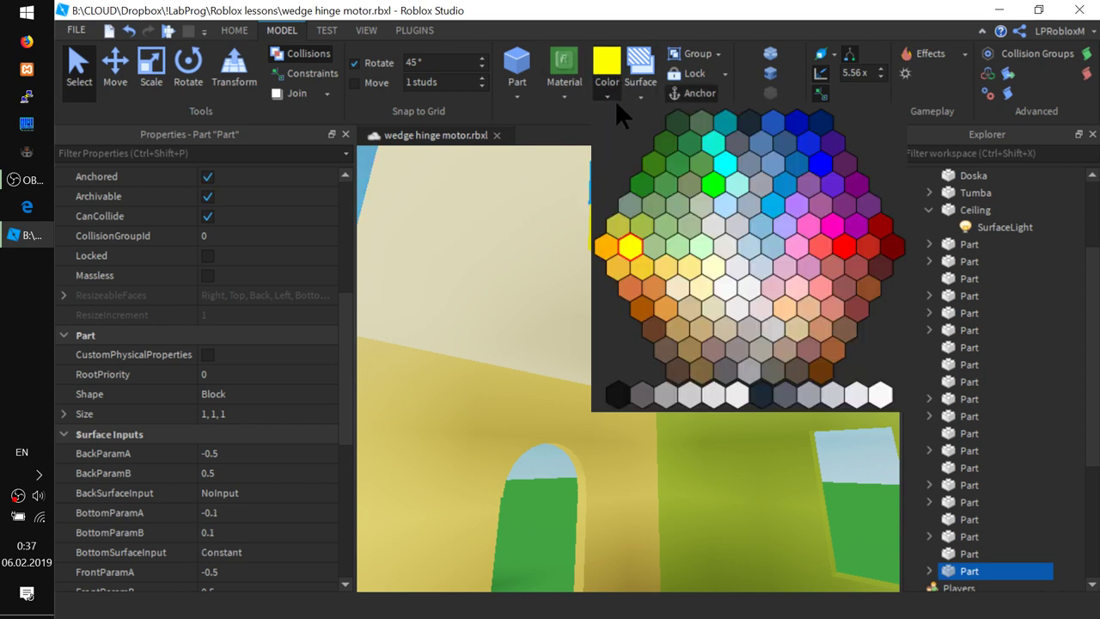
click(715, 268)
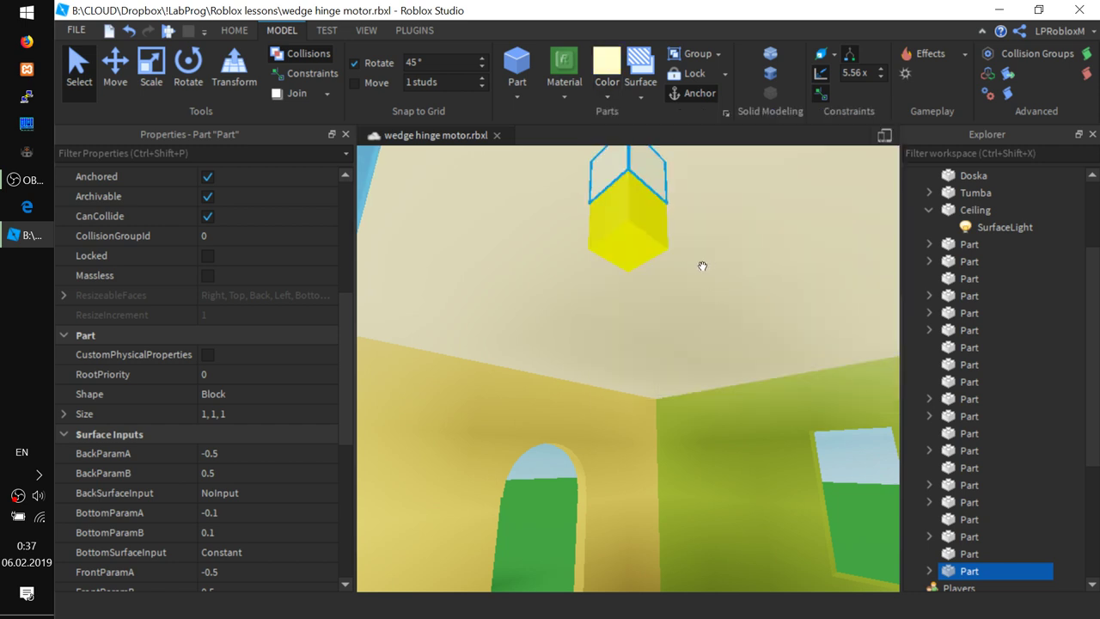
Run a play test, walk the character over to watch the cubes hanging from the ceiling, and stop the test.
right_drag(589, 275, 590, 274)
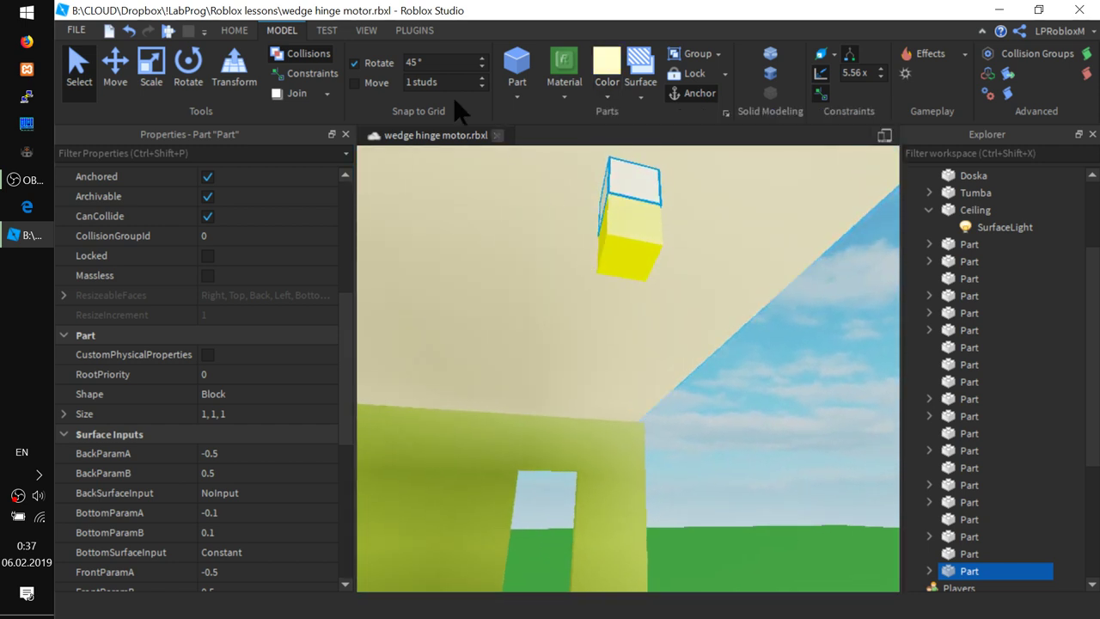
click(168, 31)
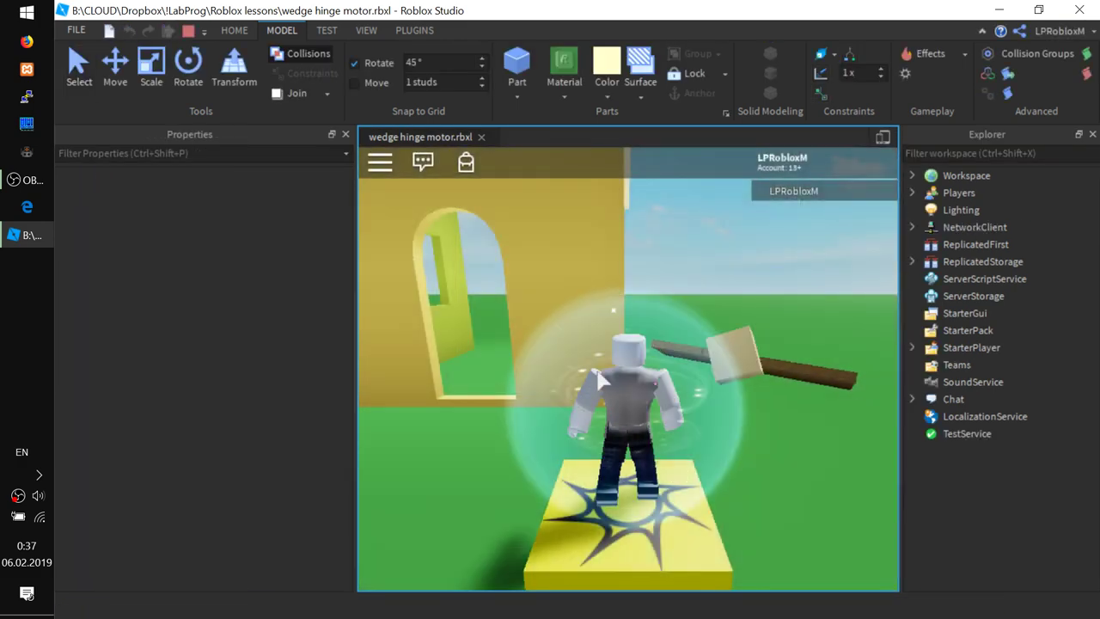
key(w)
key(d)
right_drag(665, 336, 663, 335)
key(d)
key(w)
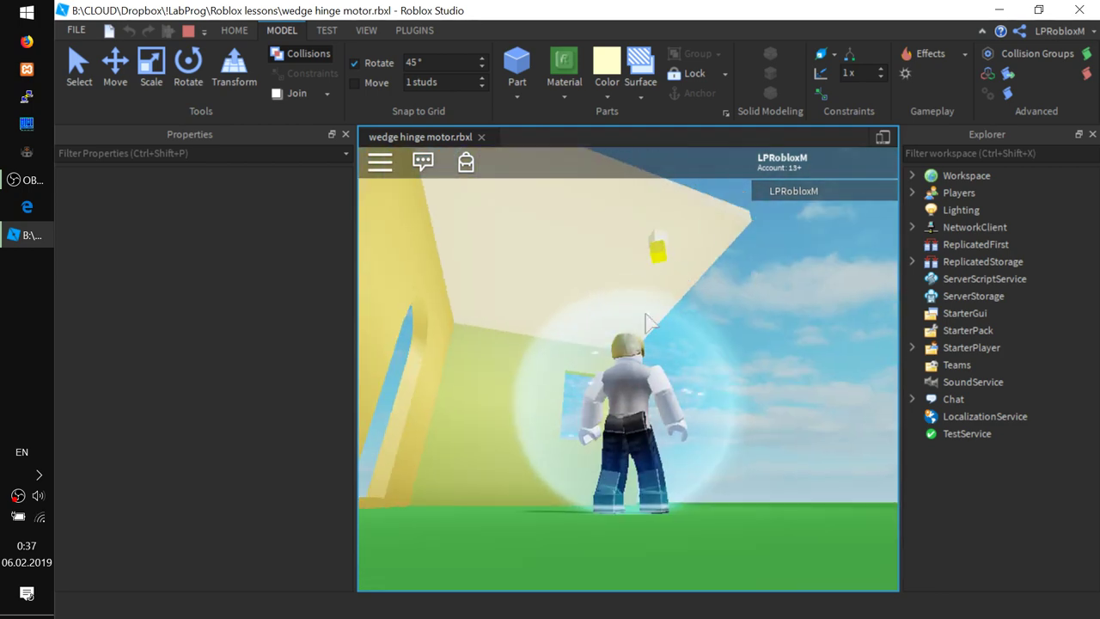
click(187, 31)
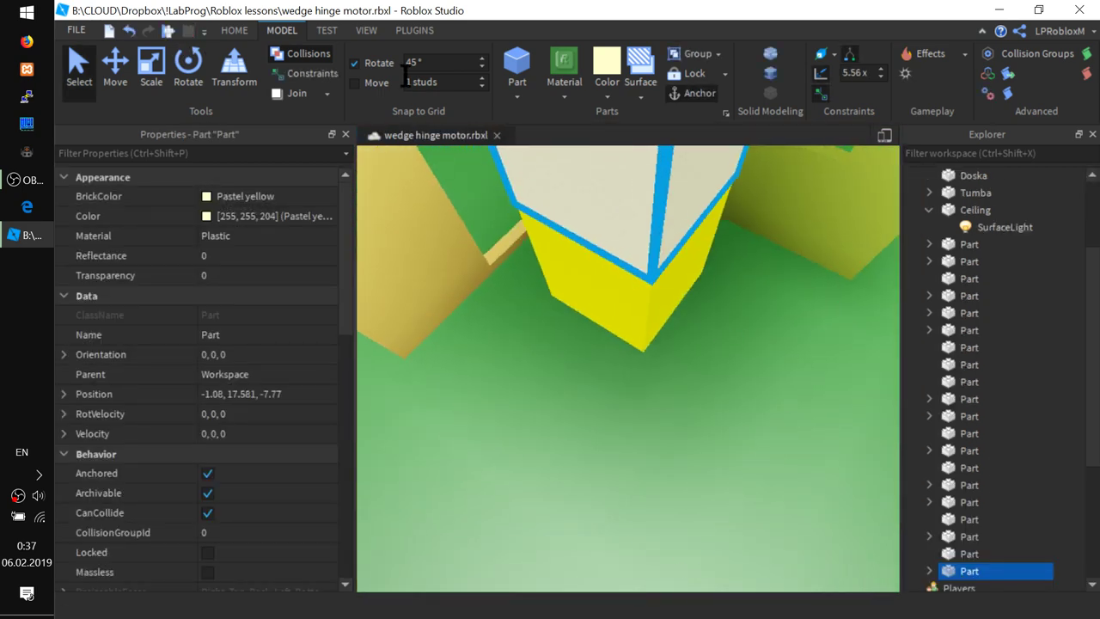
Insert a new block part and place it on the open grass at -2.62, 0.5, -11.68.
click(515, 75)
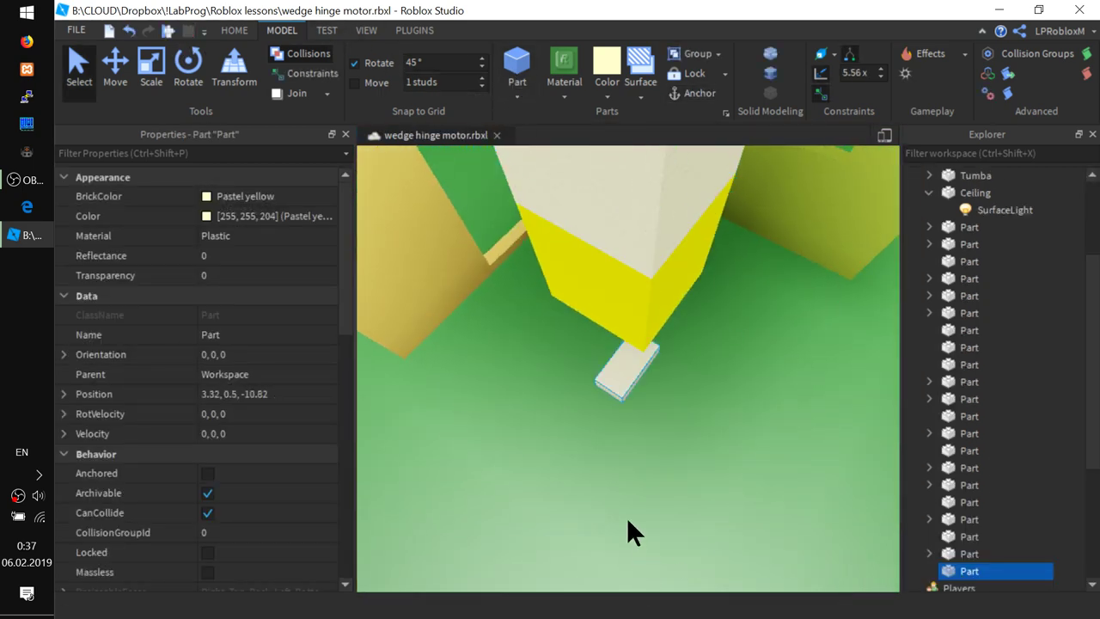
drag(630, 366, 556, 441)
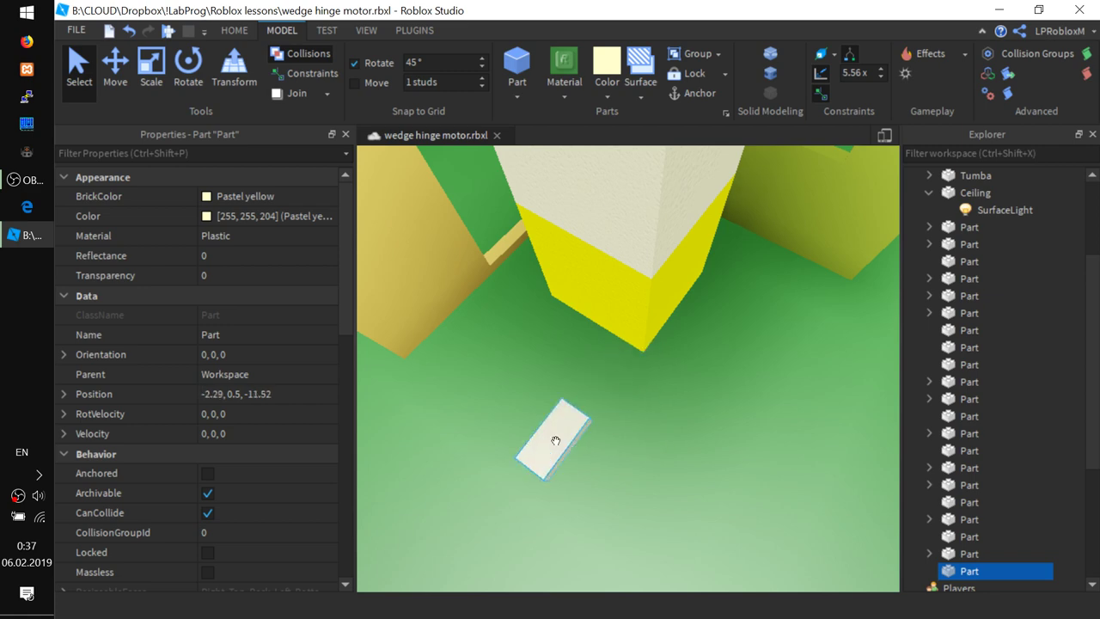
click(120, 74)
key(f)
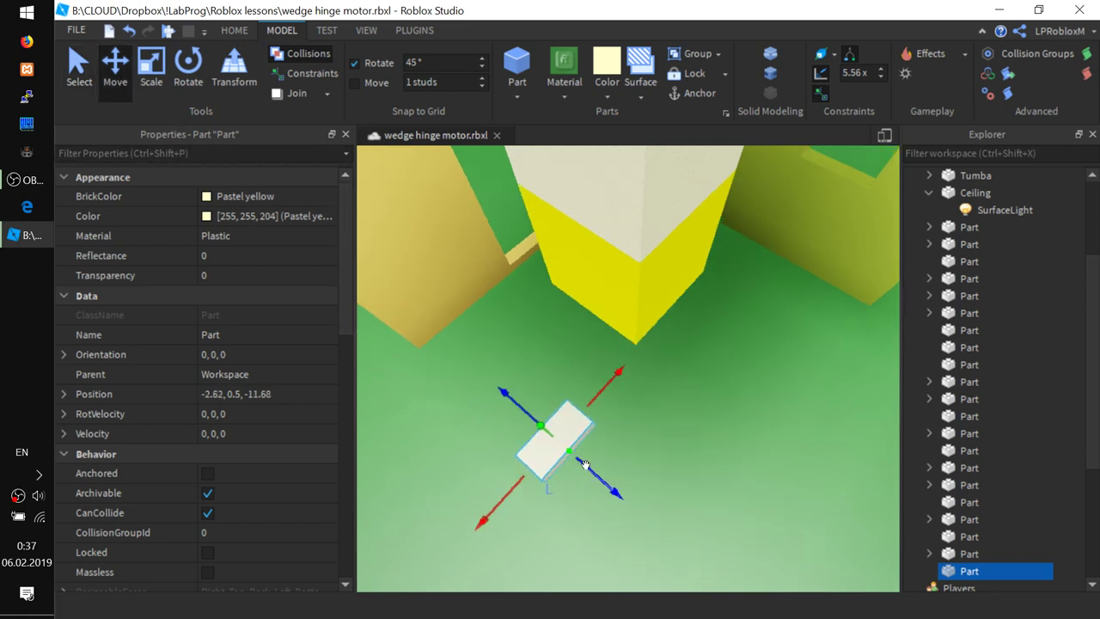
key(f)
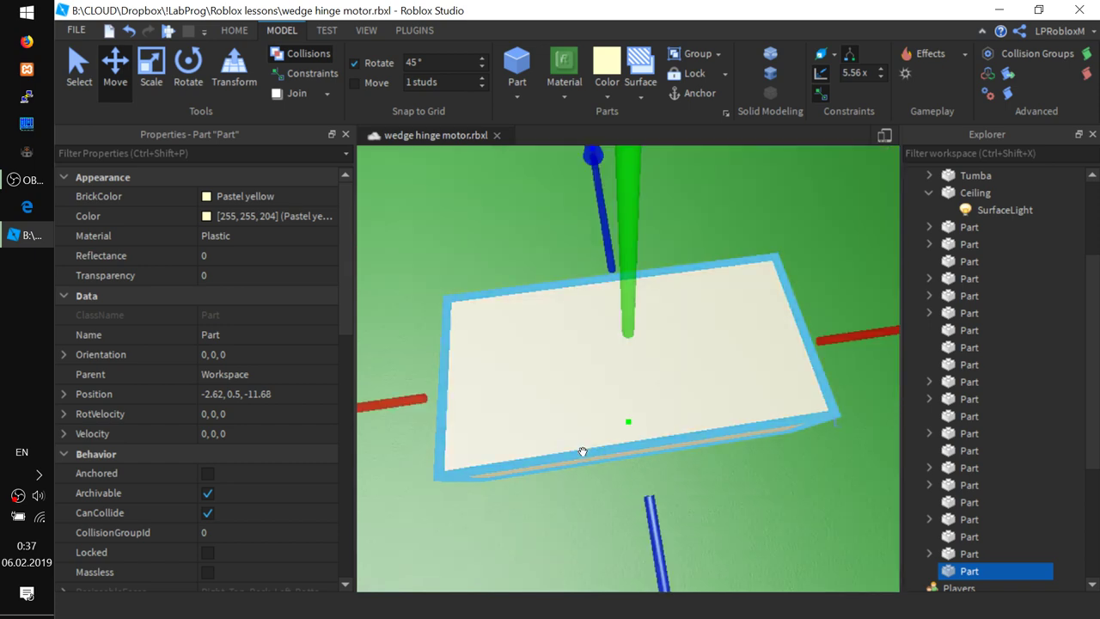
Set the move snap increment to 0.2 studs and scale the new part's height down to a thin slab.
right_drag(596, 439, 596, 440)
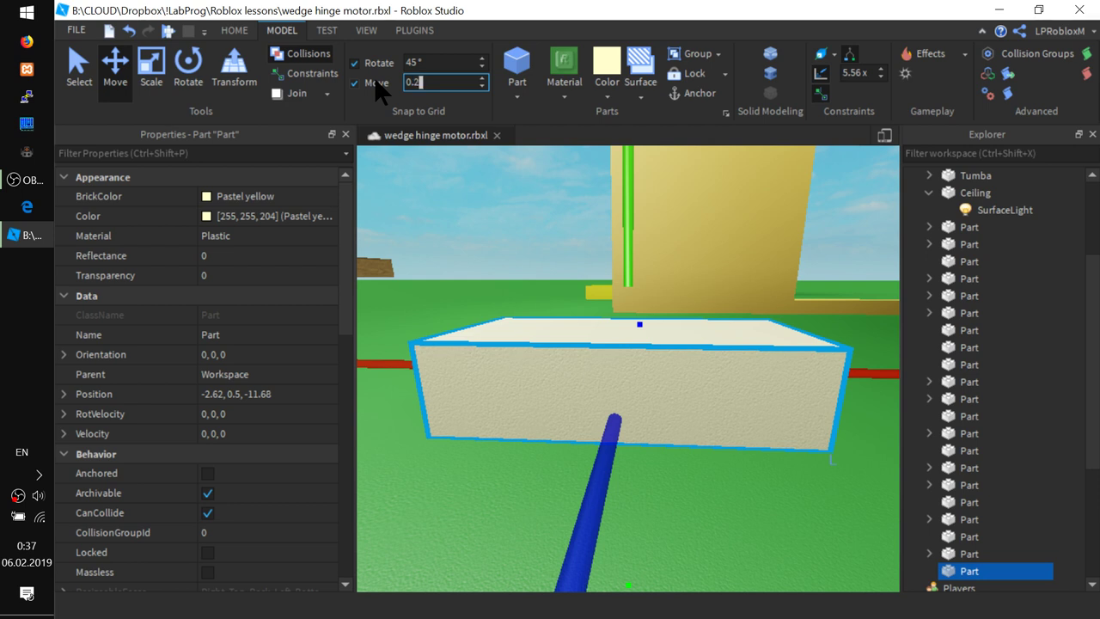
key(Return)
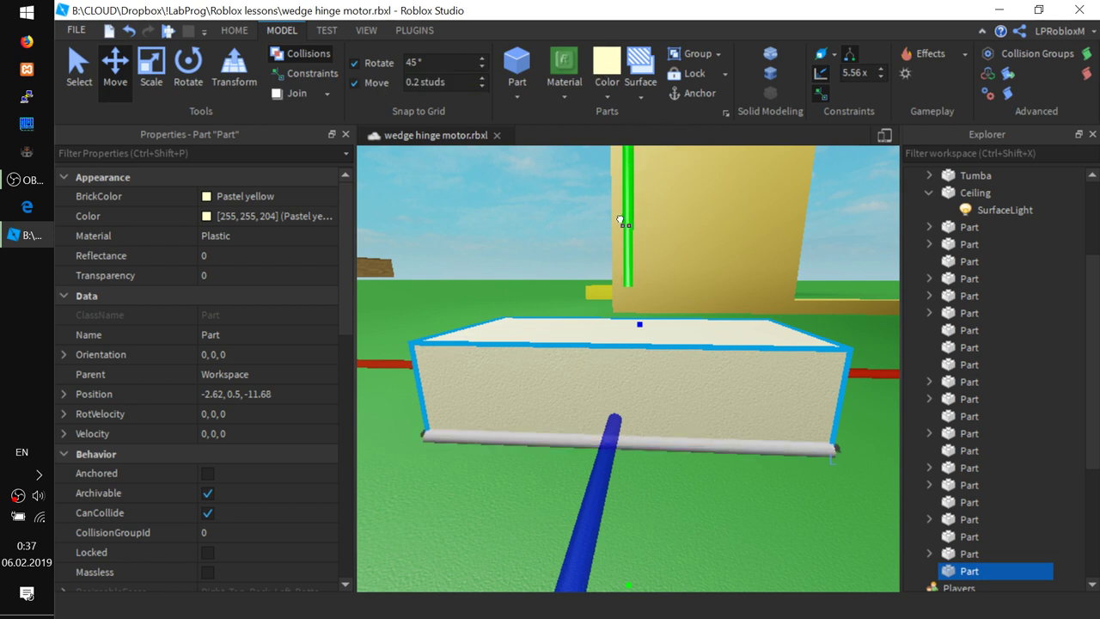
click(152, 78)
drag(634, 170, 628, 296)
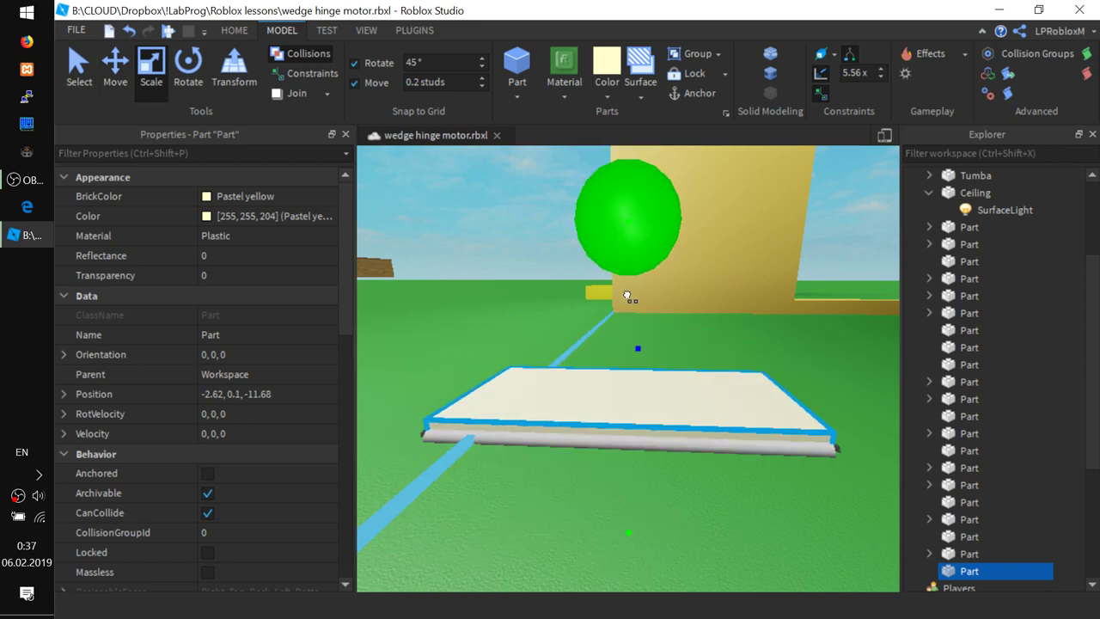
Scale the slab's width down from both long sides to a narrow plank and shift it to -2.6, 0.1, -12.1.
right_drag(518, 522, 520, 524)
drag(846, 402, 755, 408)
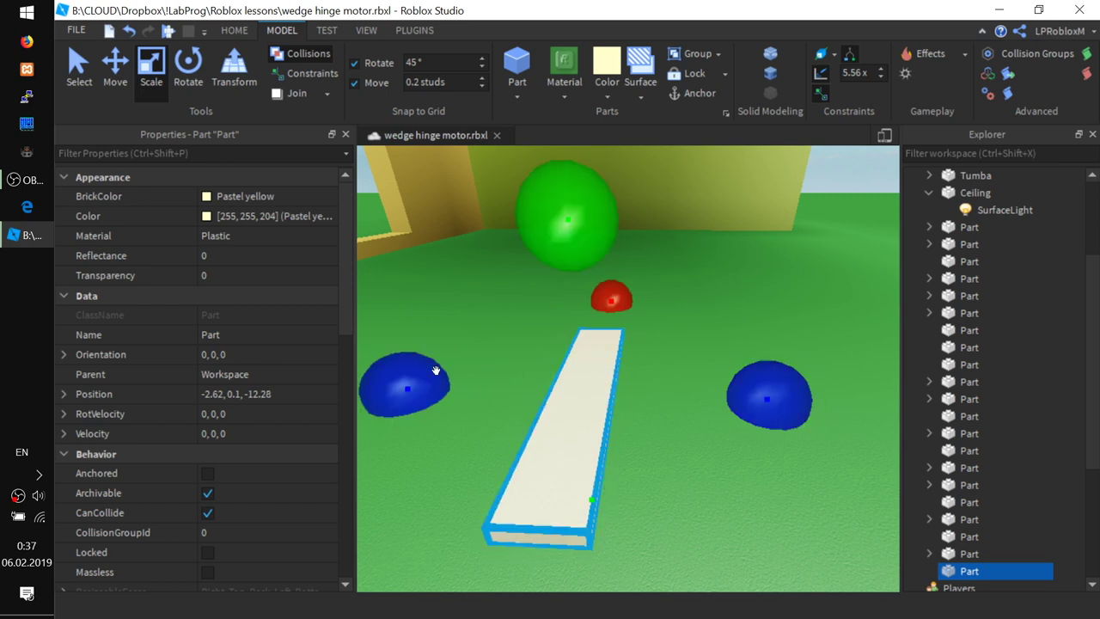
drag(406, 381, 419, 379)
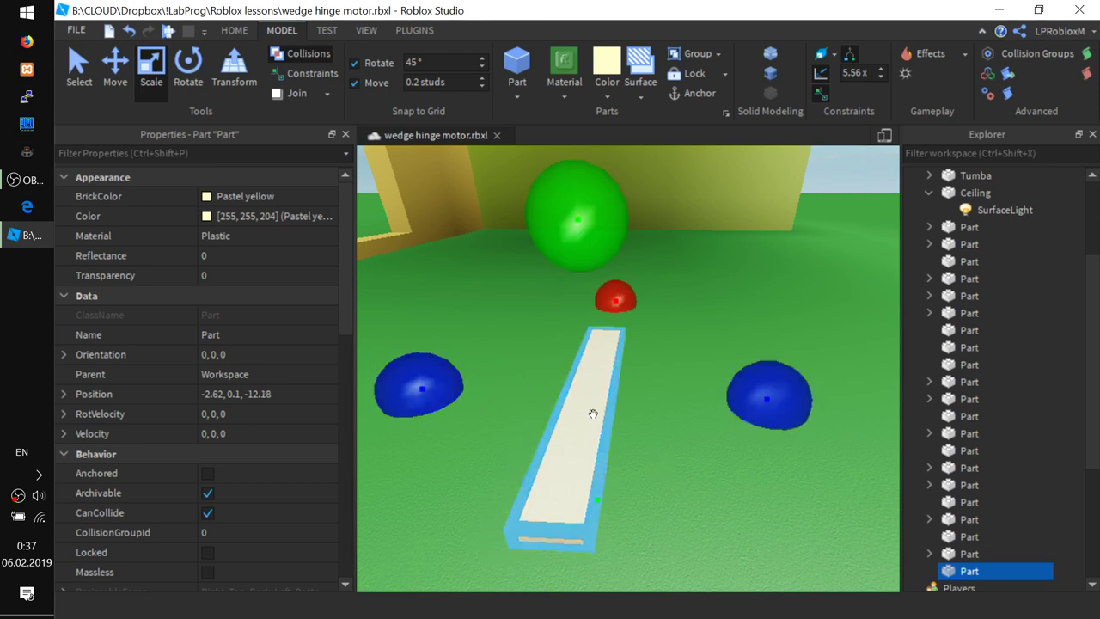
drag(593, 414, 607, 410)
Raise the plank off the grass and move it beneath the ceiling to -2.6, 15.5, -8.7.
right_drag(687, 438, 687, 438)
click(115, 64)
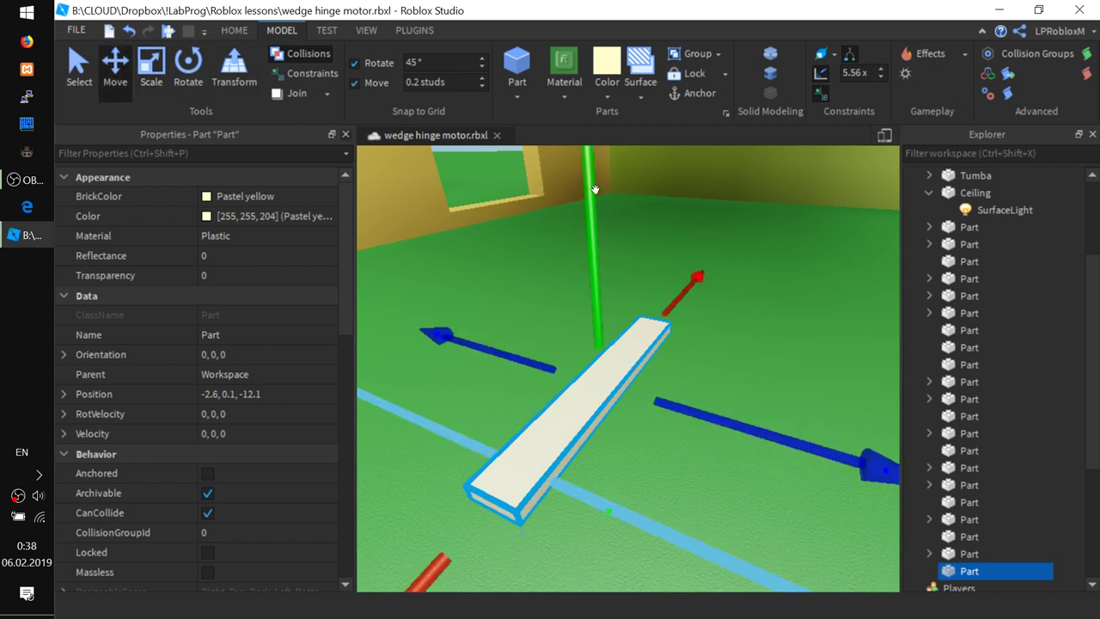
scroll(641, 320, down, 10)
drag(622, 341, 623, 115)
drag(678, 222, 729, 223)
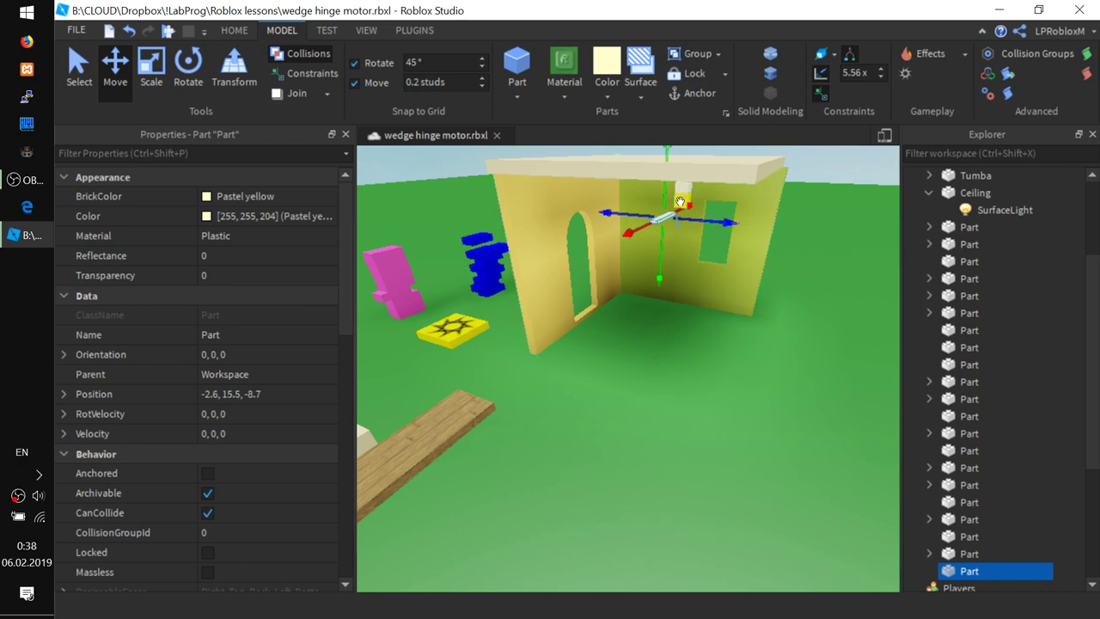
Align the plank with the yellow cube by moving it to -4, 16.3, -7.7.
key(f)
right_drag(685, 365, 663, 346)
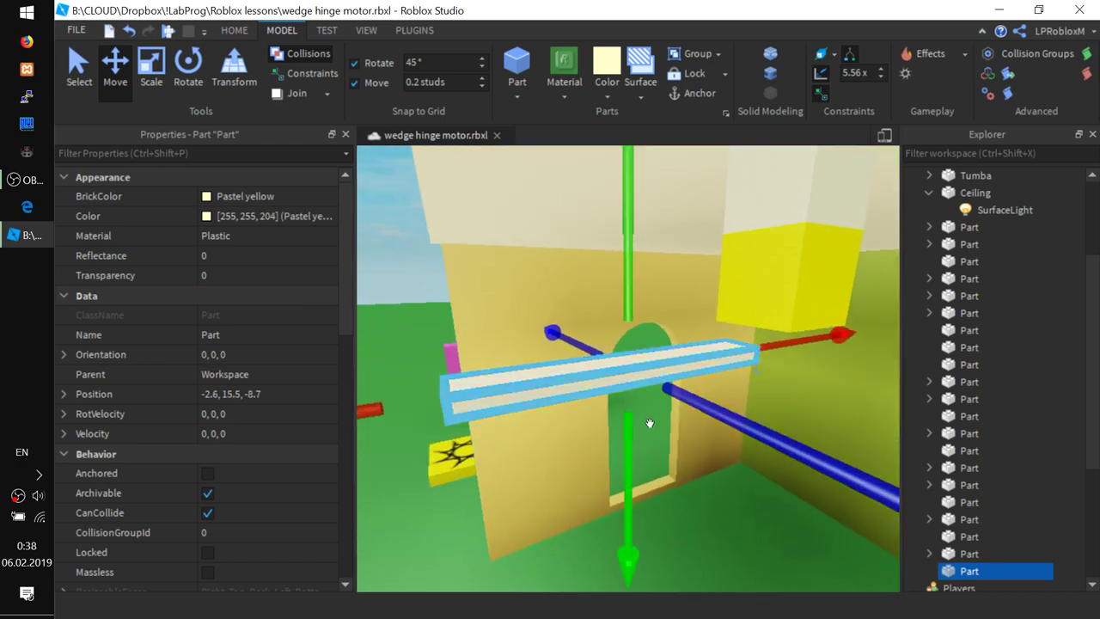
drag(721, 414, 799, 534)
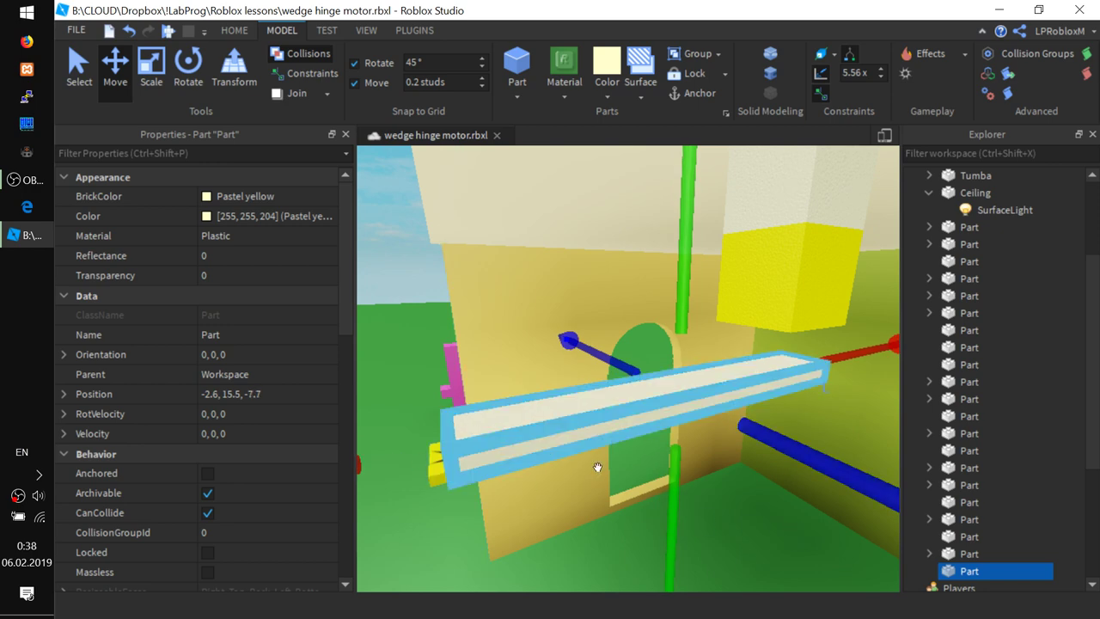
drag(867, 353, 527, 145)
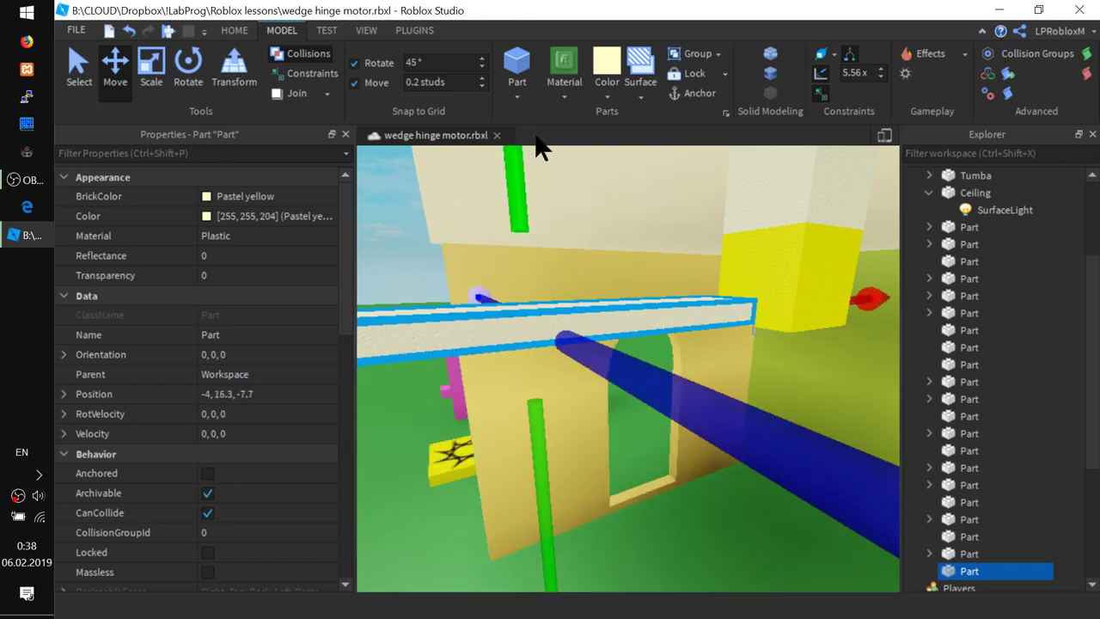
Slide the plank along its length to -3.6, 16.3, -7.7 so its end meets the yellow cube's side.
right_drag(769, 378, 838, 369)
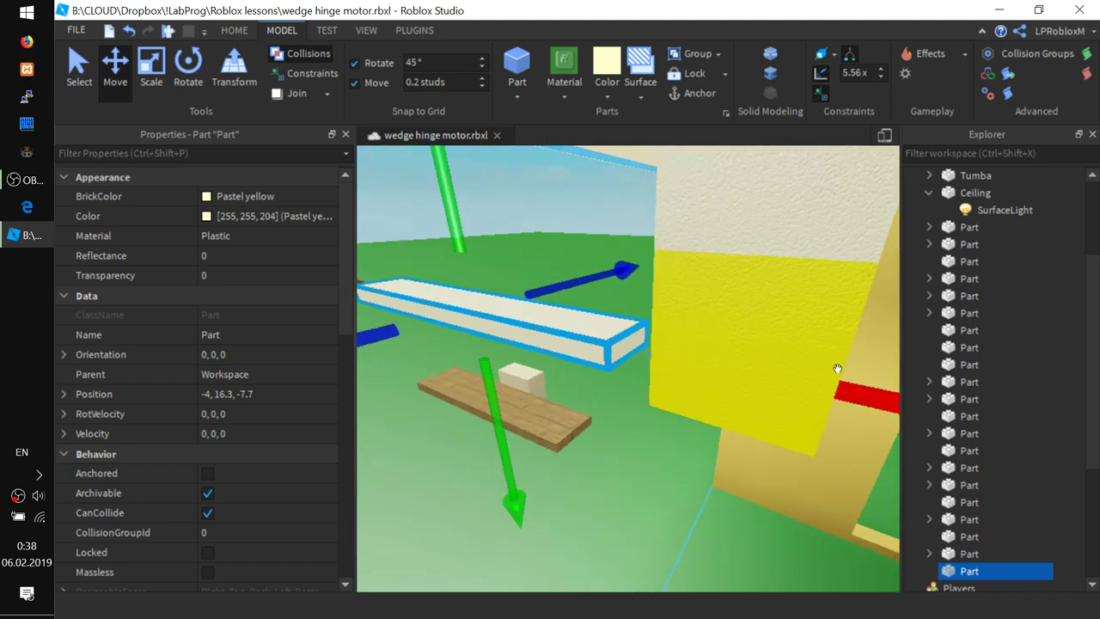
right_drag(966, 419, 671, 445)
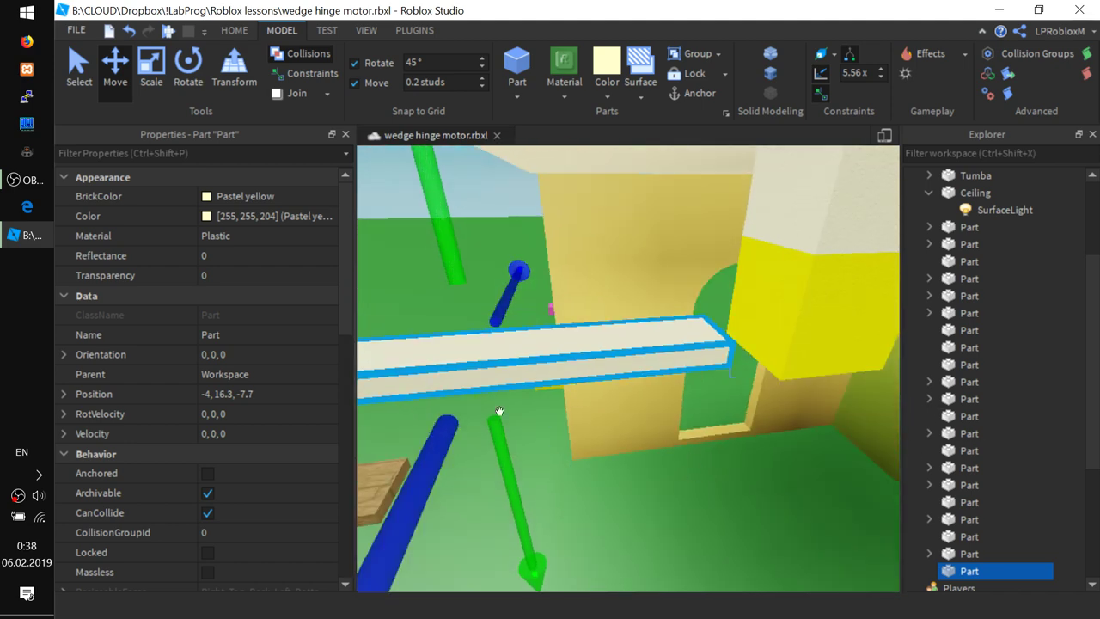
right_drag(783, 444, 720, 477)
scroll(717, 453, down, 5)
drag(682, 357, 700, 355)
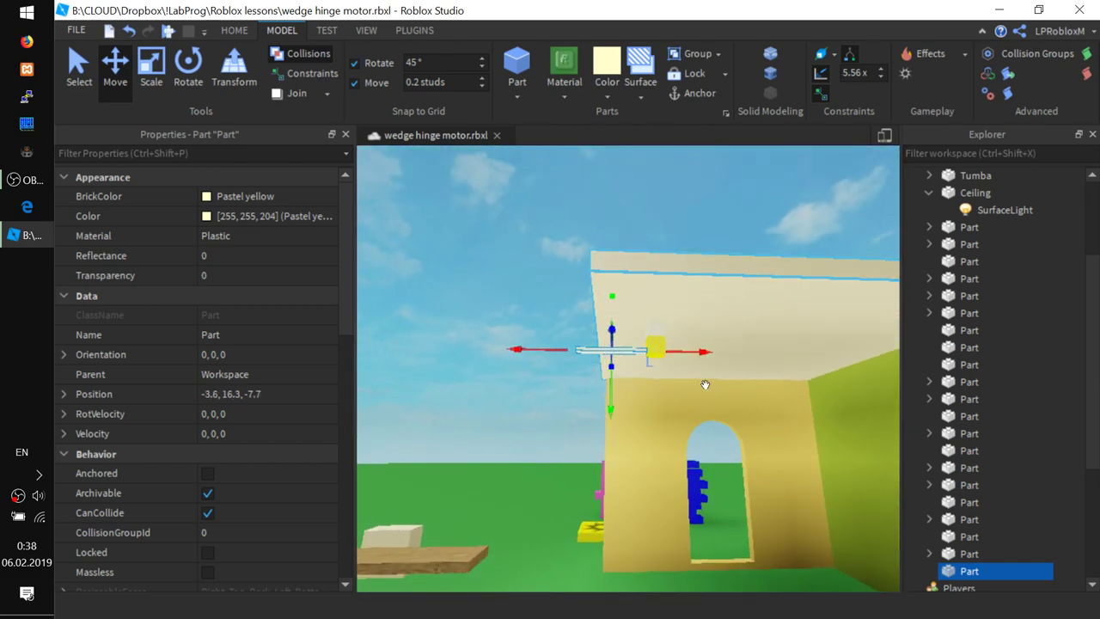
key(f)
right_drag(680, 415, 680, 415)
right_drag(622, 324, 576, 310)
click(541, 360)
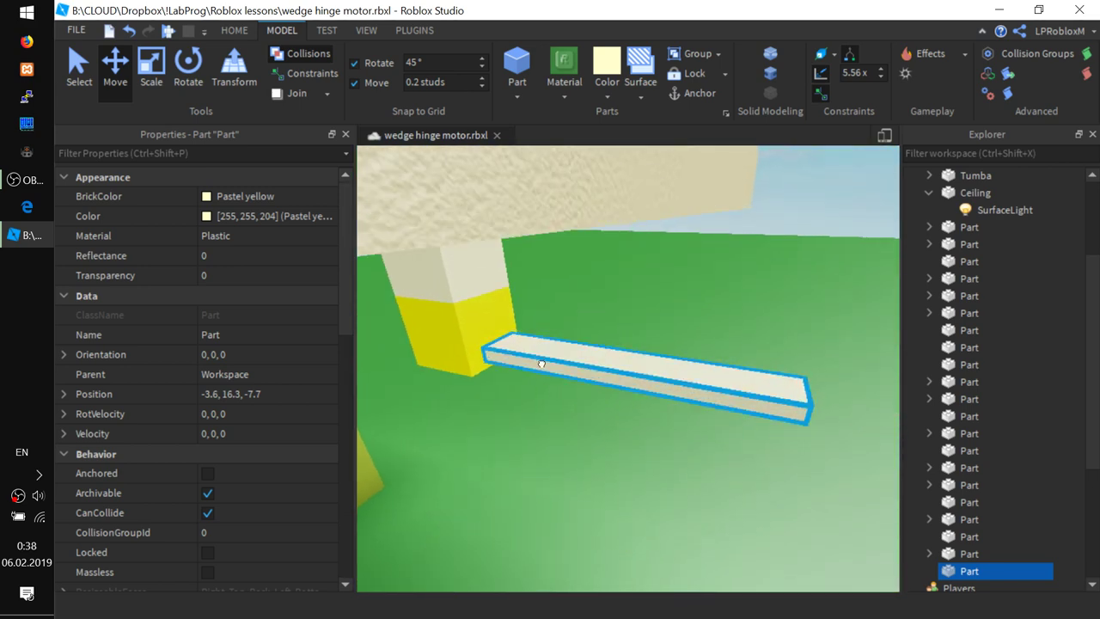
drag(526, 356, 550, 361)
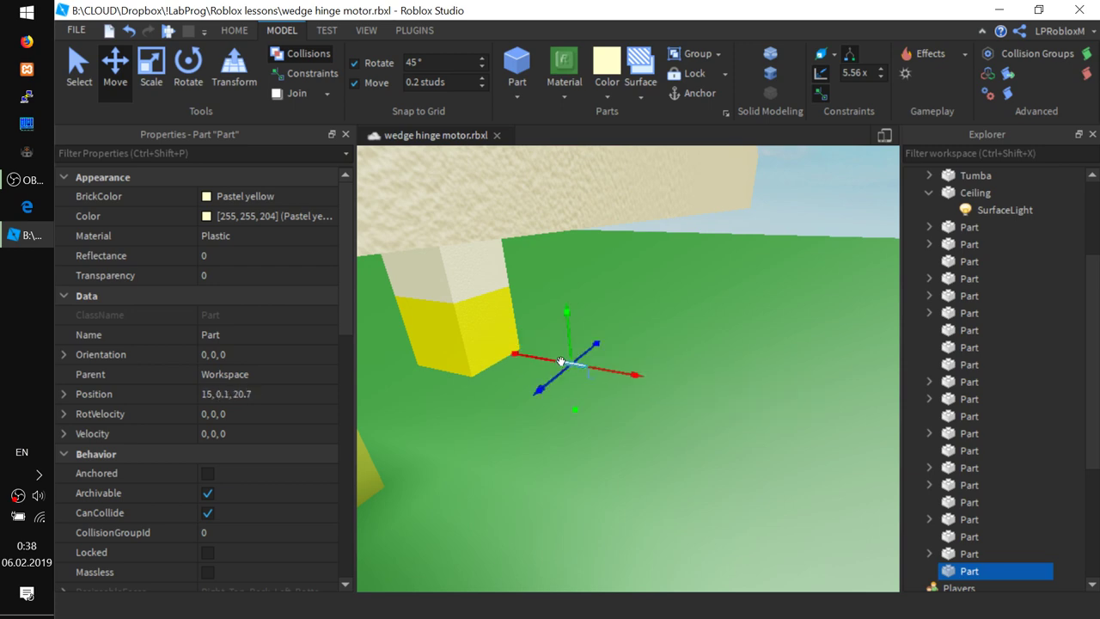
key(ctrl+z)
Pull the plank aside to -3.6, 16.3, -6.9 and apply a Glue surface to its end face nearest the yellow cube.
right_drag(698, 436, 698, 436)
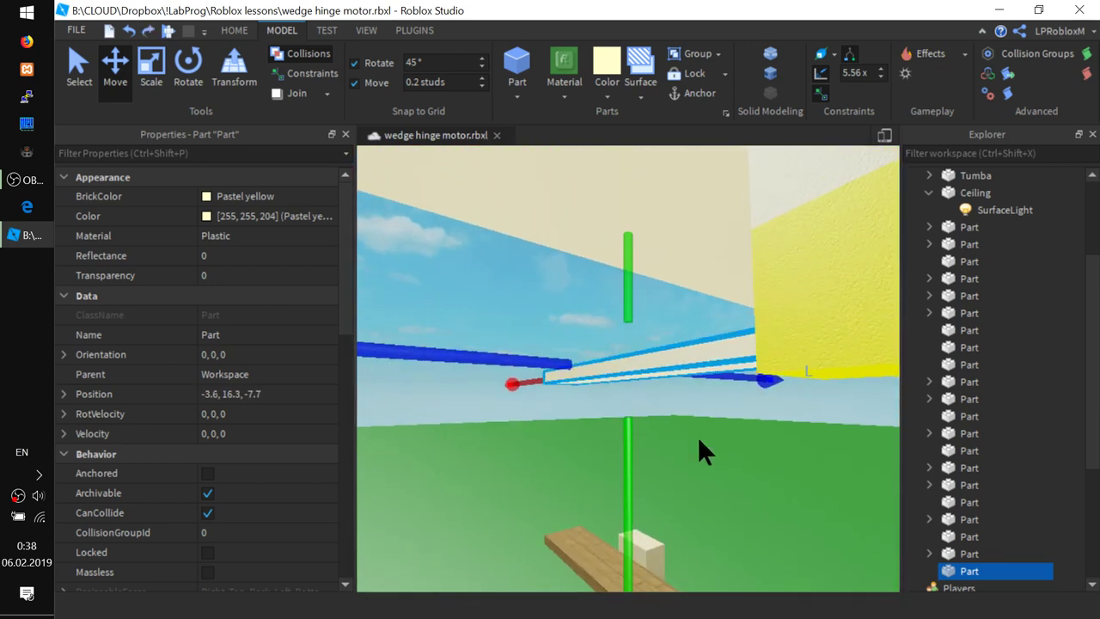
drag(522, 379, 418, 389)
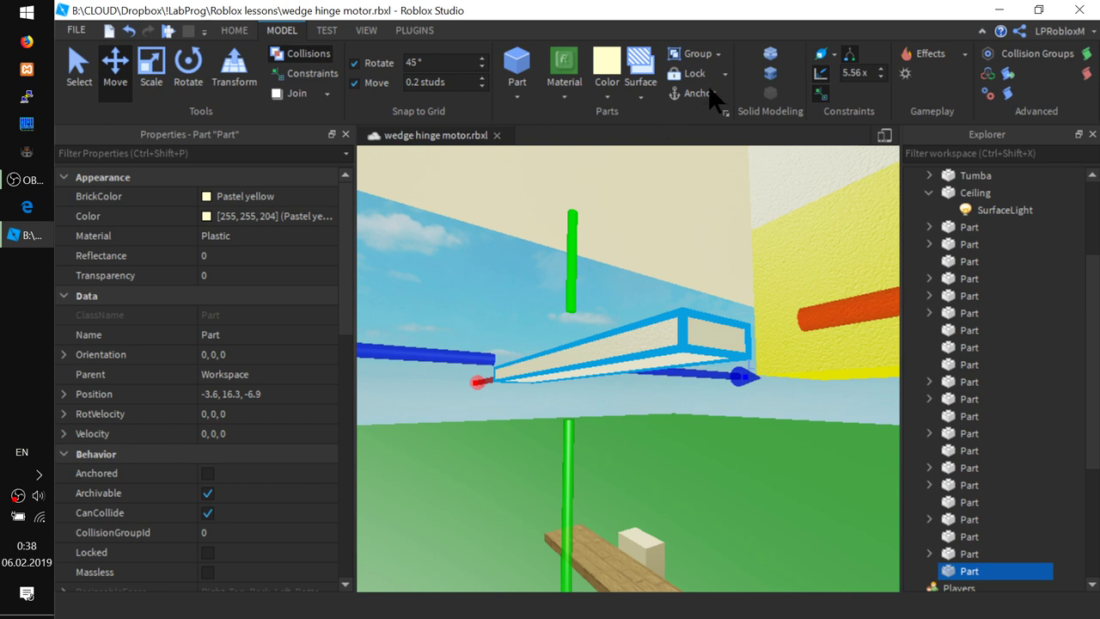
click(642, 96)
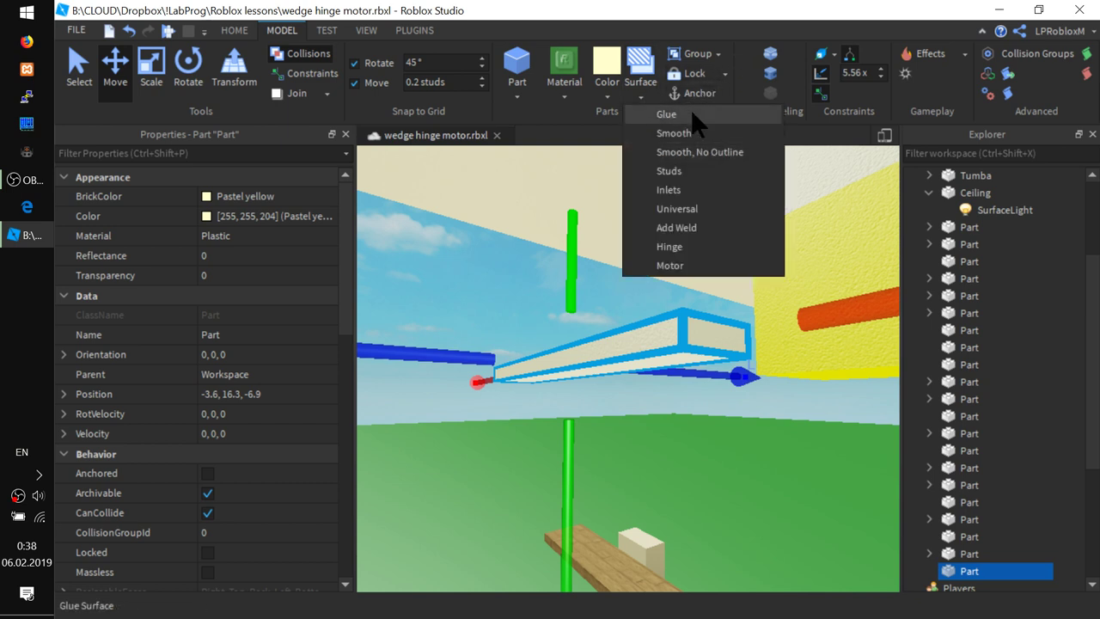
click(689, 109)
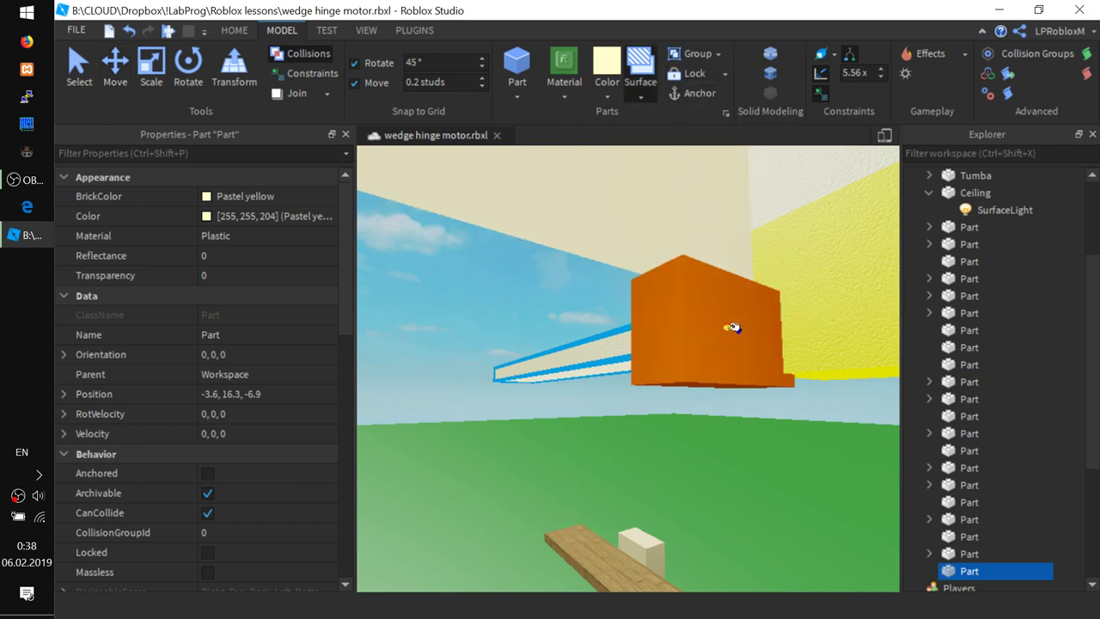
click(732, 328)
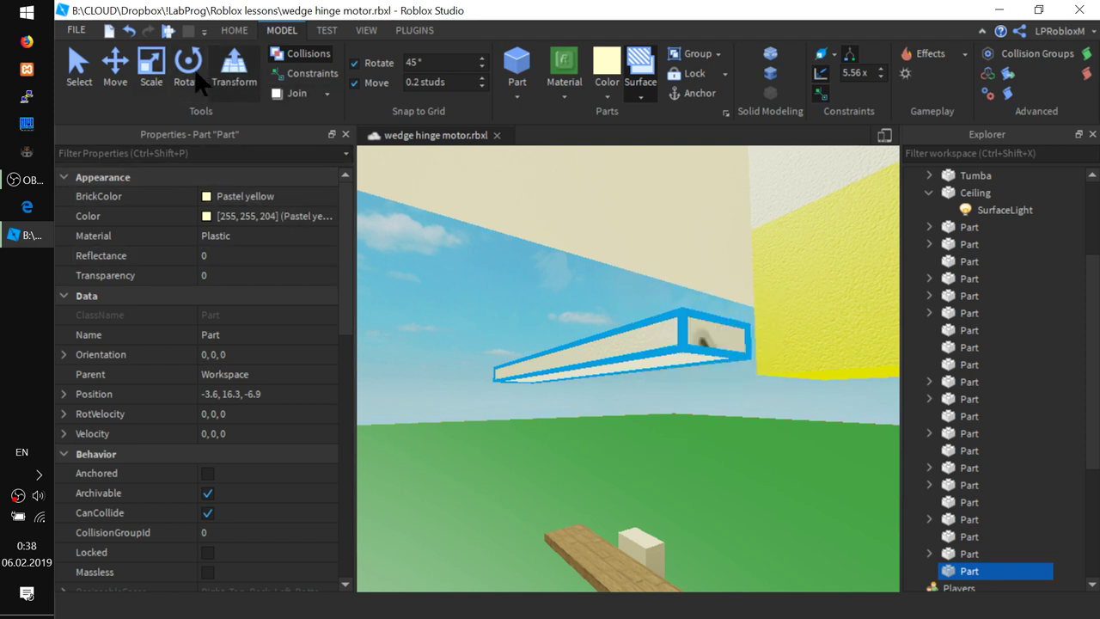
Move the glued plank back against the yellow cube's side at -3.6, 16.3, -7.7.
click(115, 67)
drag(819, 308, 1098, 253)
right_drag(720, 354, 721, 354)
drag(495, 589, 404, 615)
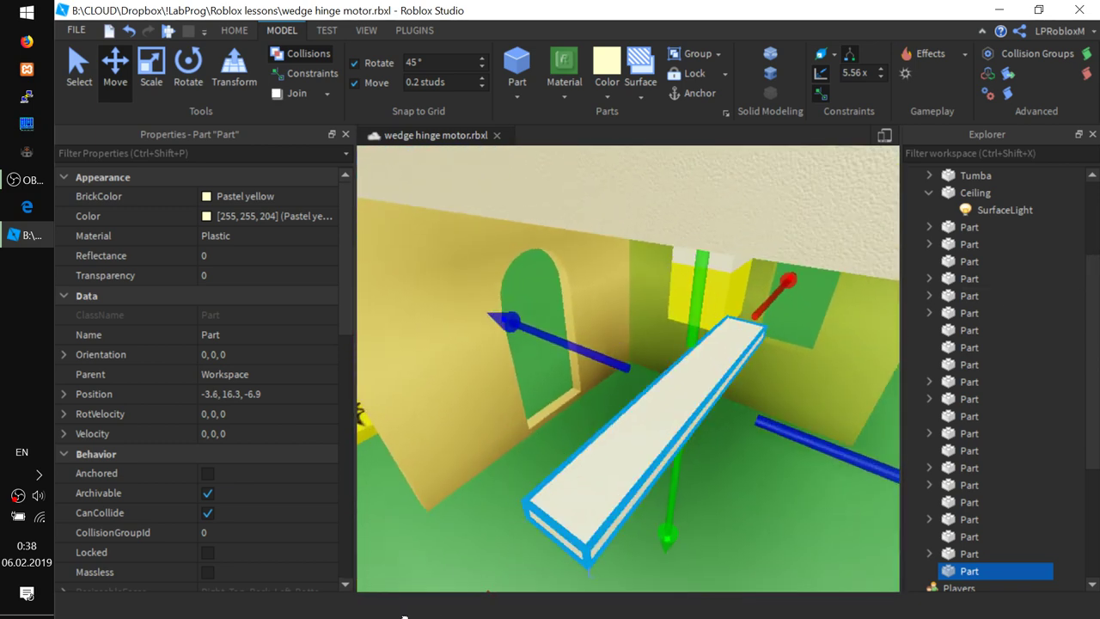
drag(599, 362, 556, 356)
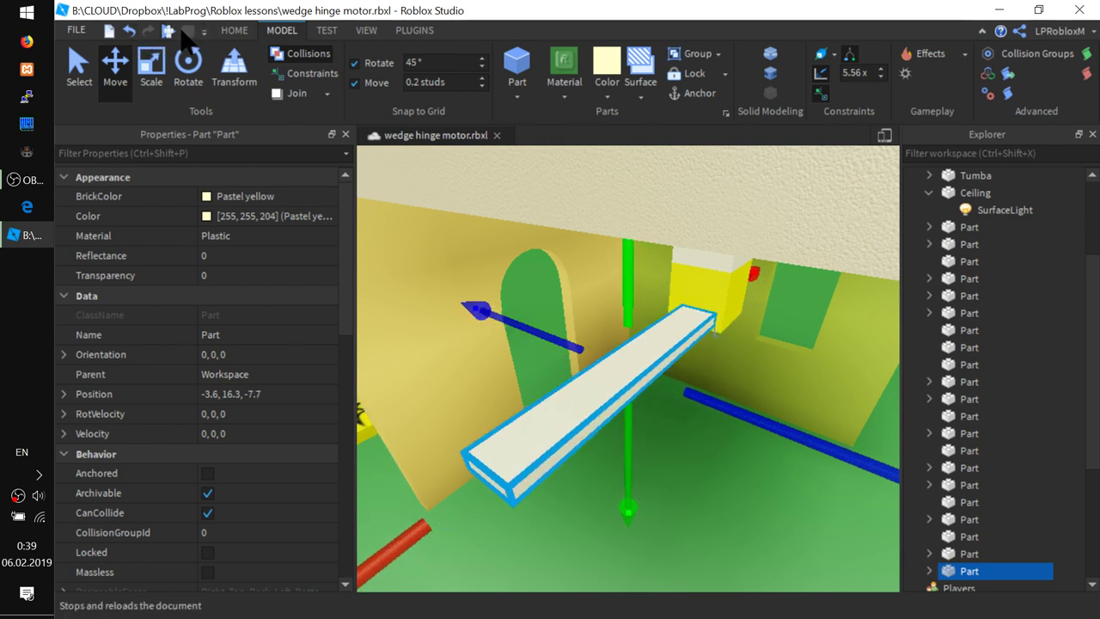
Play-test the place, walk the character to where the ceiling fan can be watched, and stop the test.
click(168, 30)
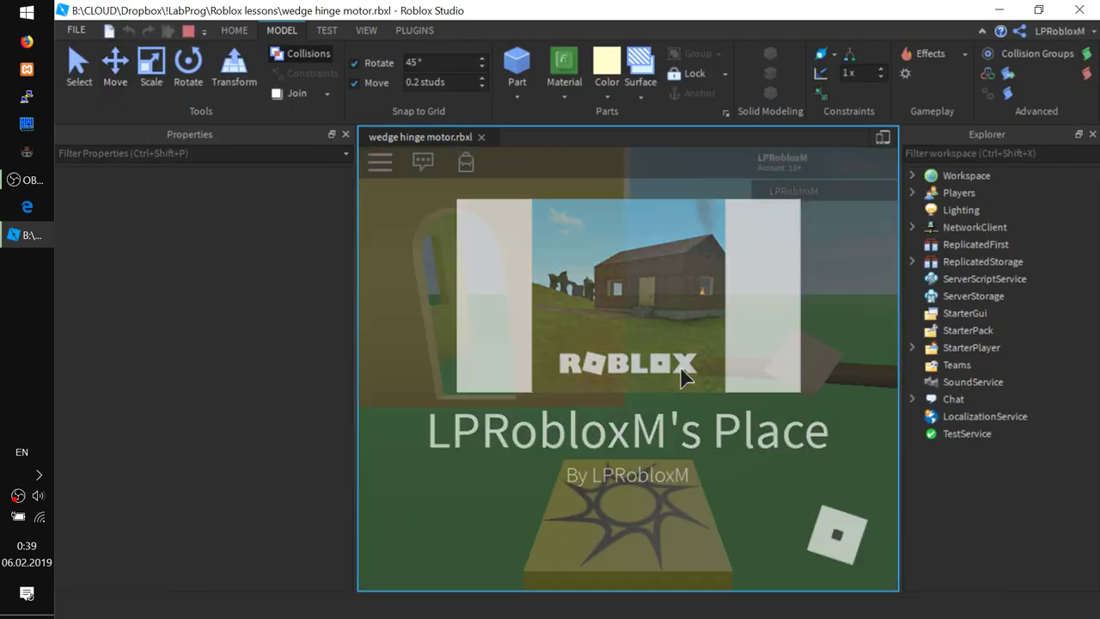
key(d)
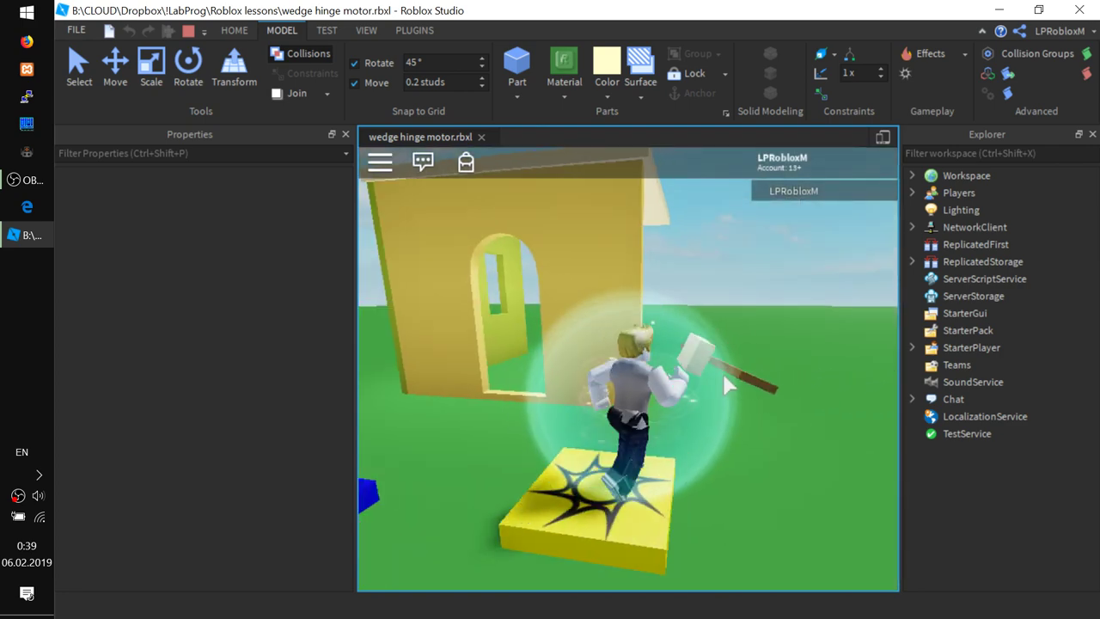
key(w)
right_drag(670, 369, 531, 270)
key(d)
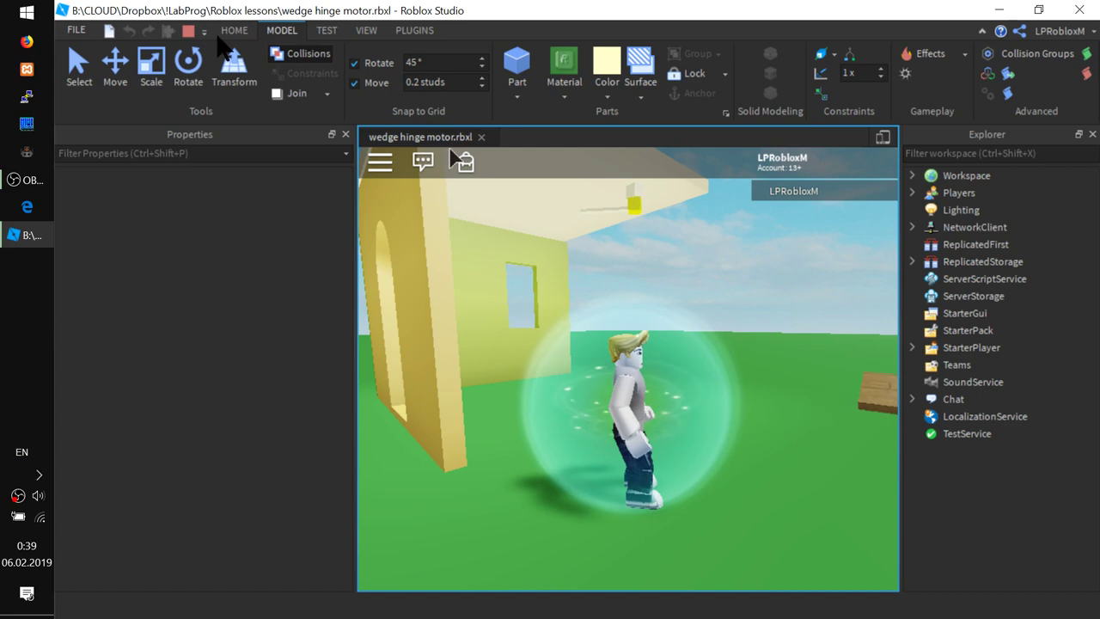
click(189, 31)
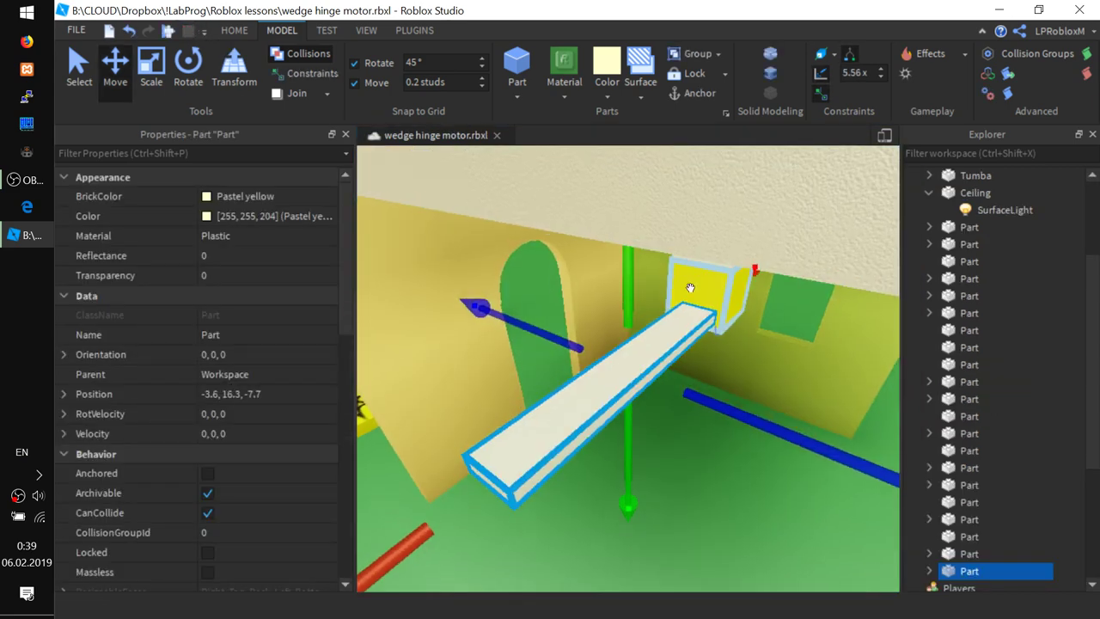
Duplicate the glued plank three times, stacking the copies above the original.
right_drag(690, 290, 689, 294)
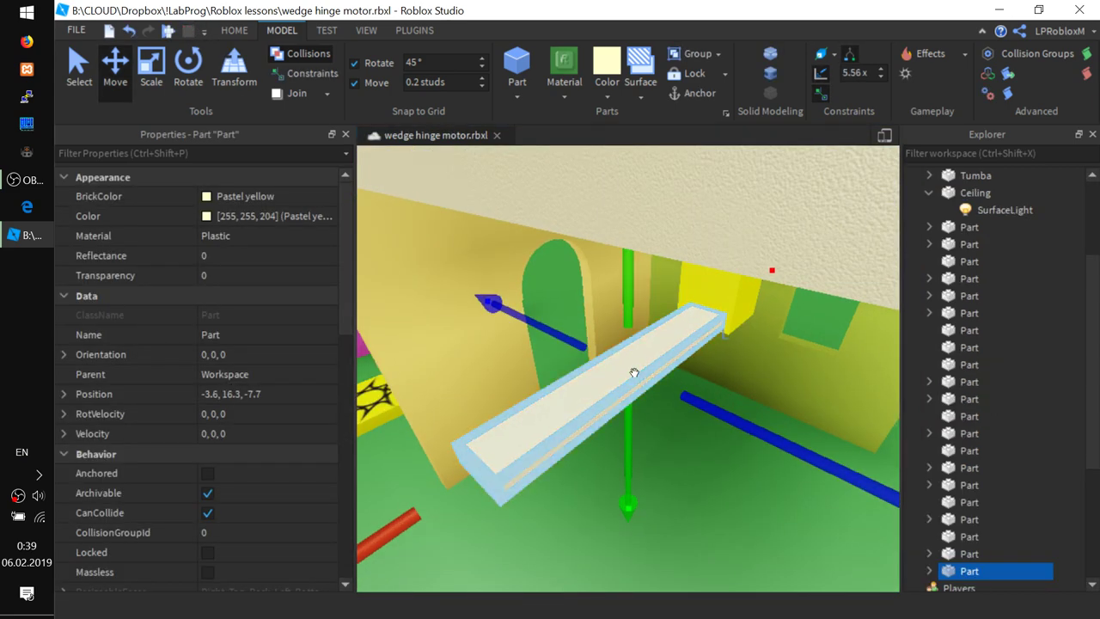
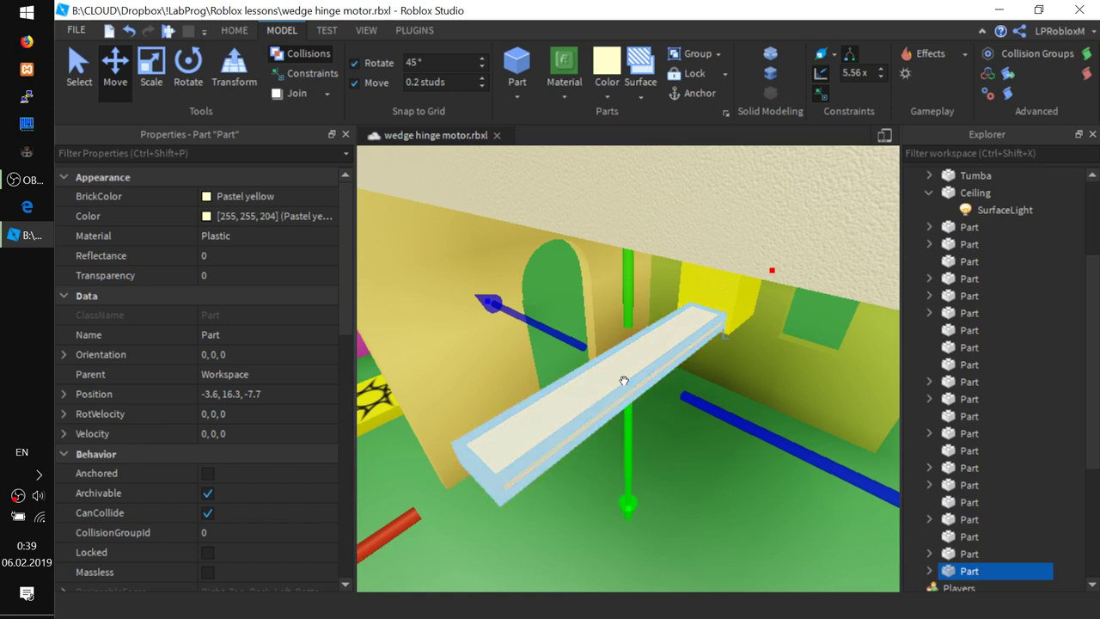
key(ctrl+d)
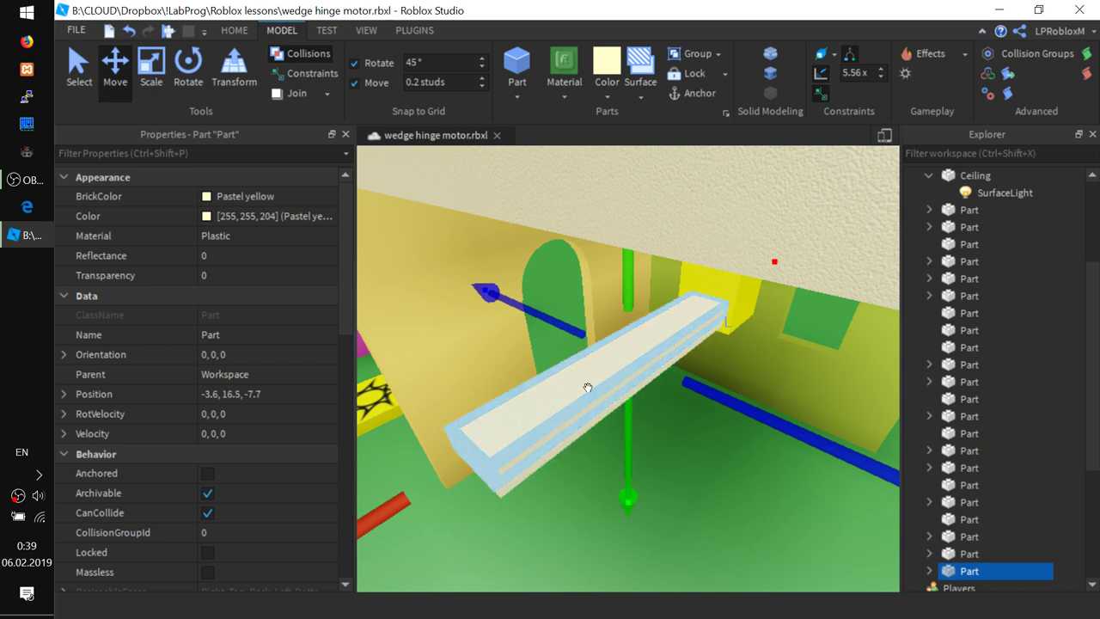
key(ctrl+d)
key(ctrl+d)
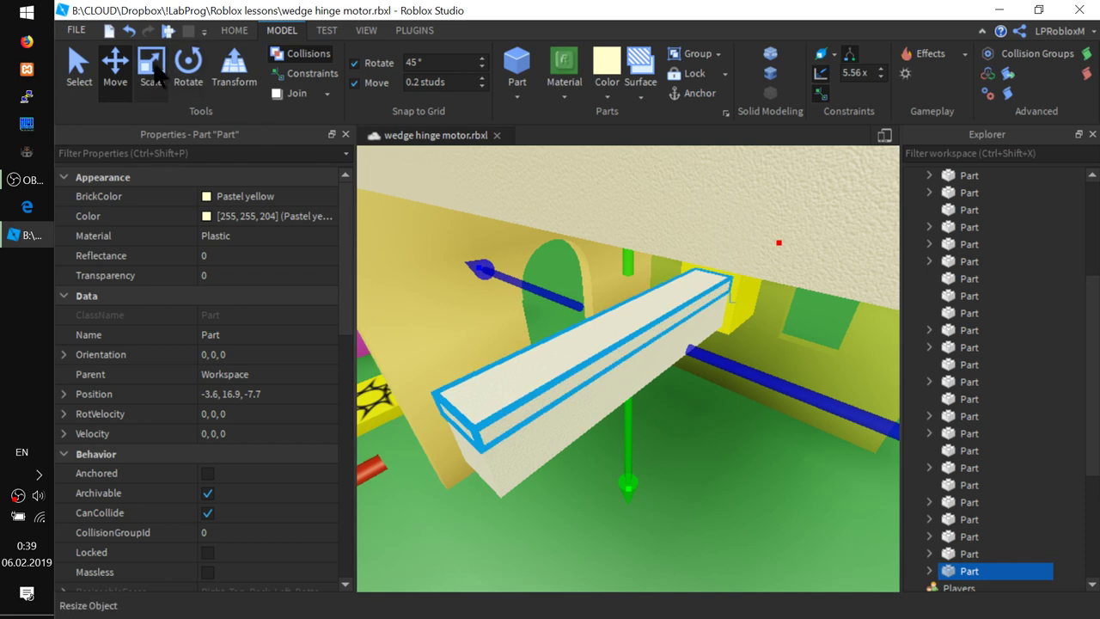
Rotate the top plank copy to orientation 0, 90, 0 and the copy below it to 0, 180, 0.
click(188, 69)
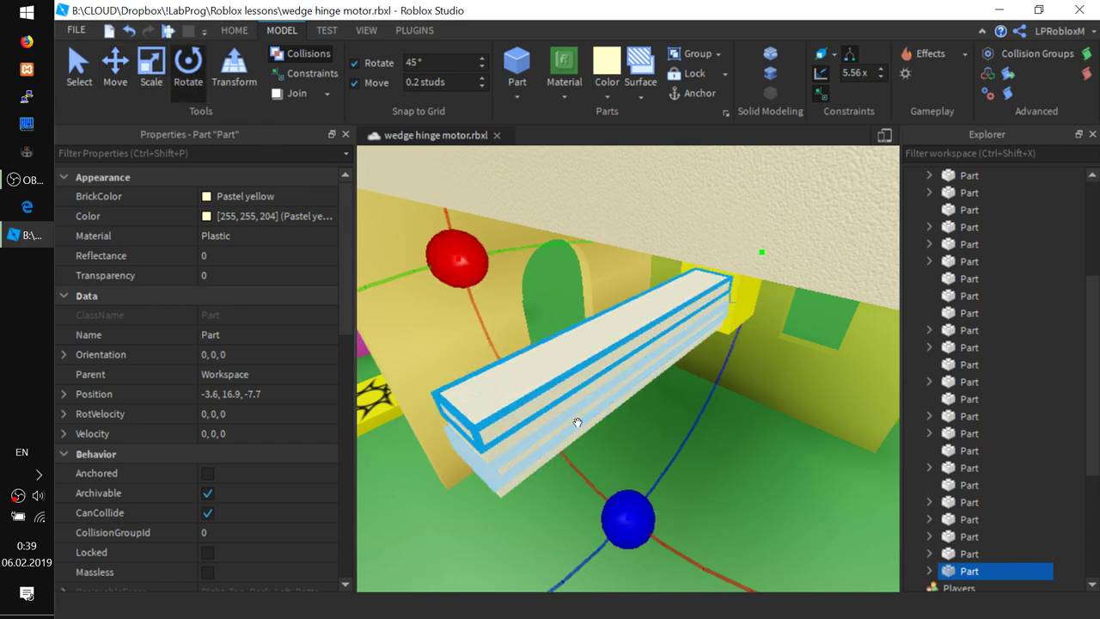
scroll(576, 430, down, 5)
drag(574, 396, 682, 403)
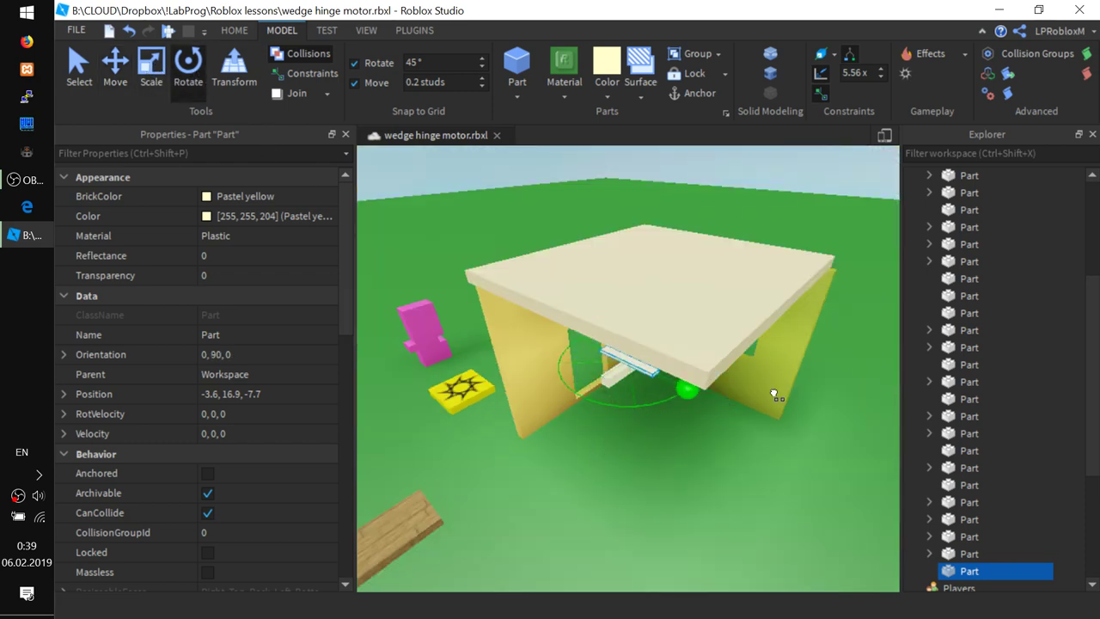
drag(774, 393, 658, 385)
click(613, 376)
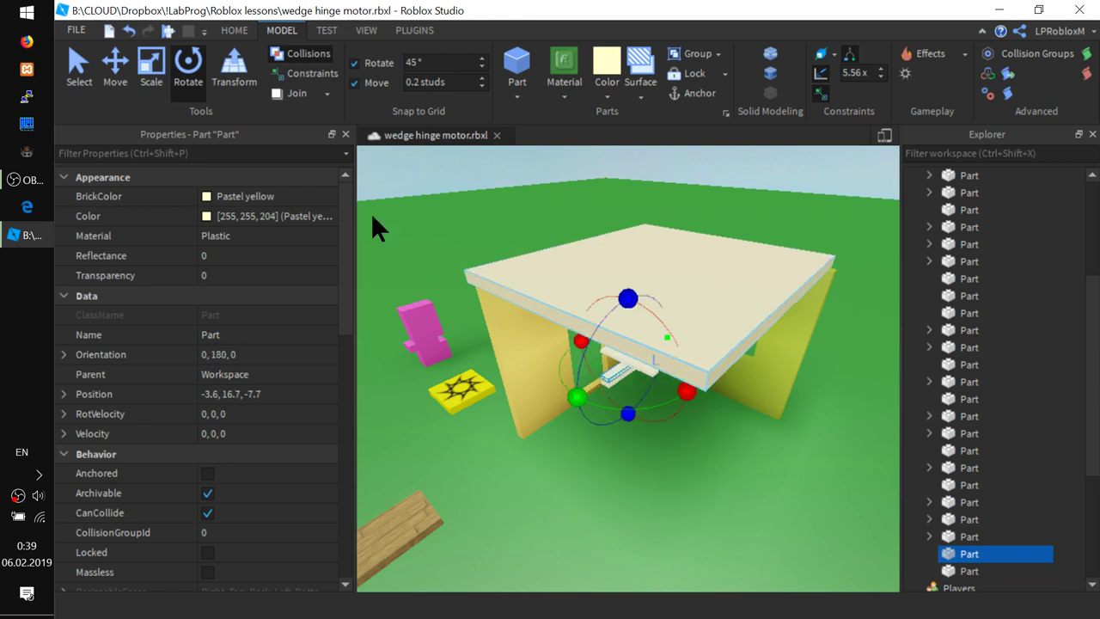
Move the plank rotated 180° to the yellow cube's opposite side at 1.6, 16.7, -7.7.
click(122, 82)
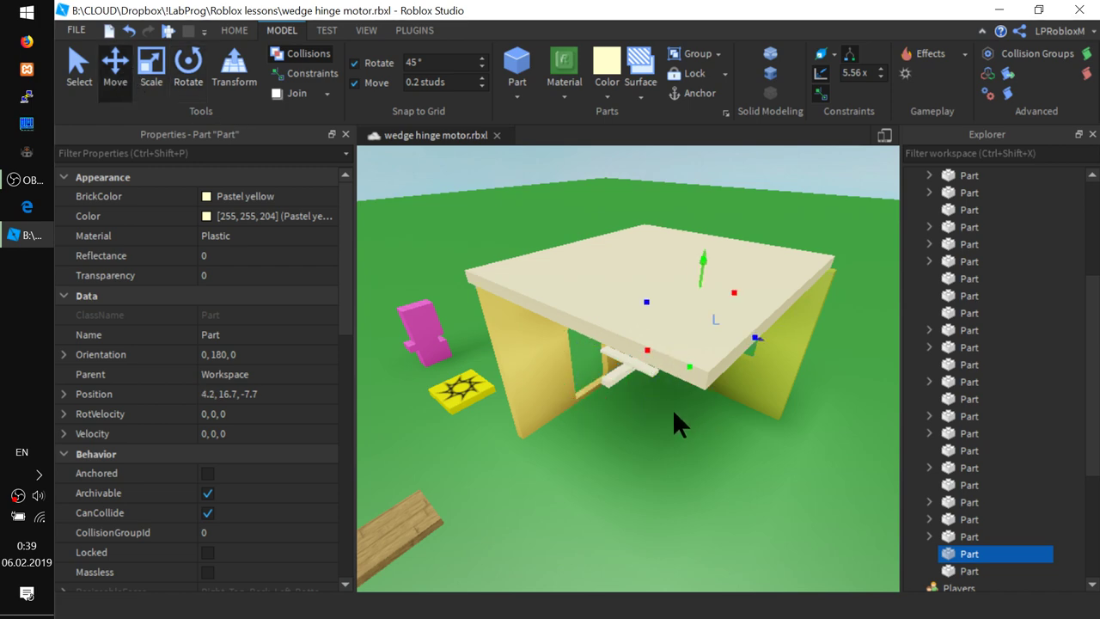
scroll(671, 407, up, 5)
right_drag(665, 391, 756, 388)
scroll(756, 391, down, 3)
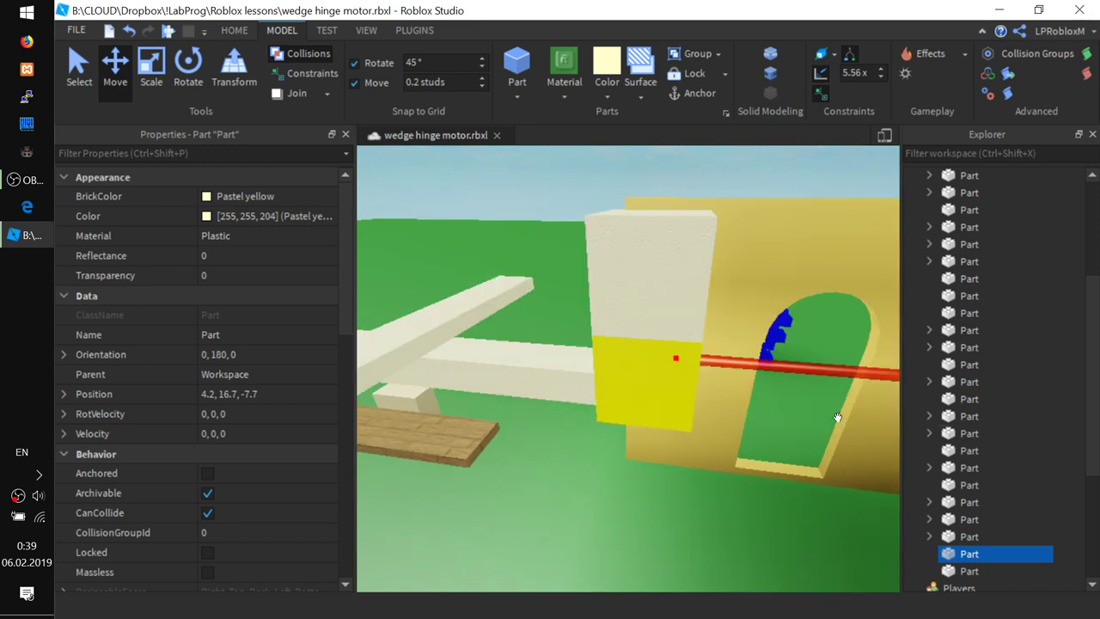
right_drag(838, 417, 729, 405)
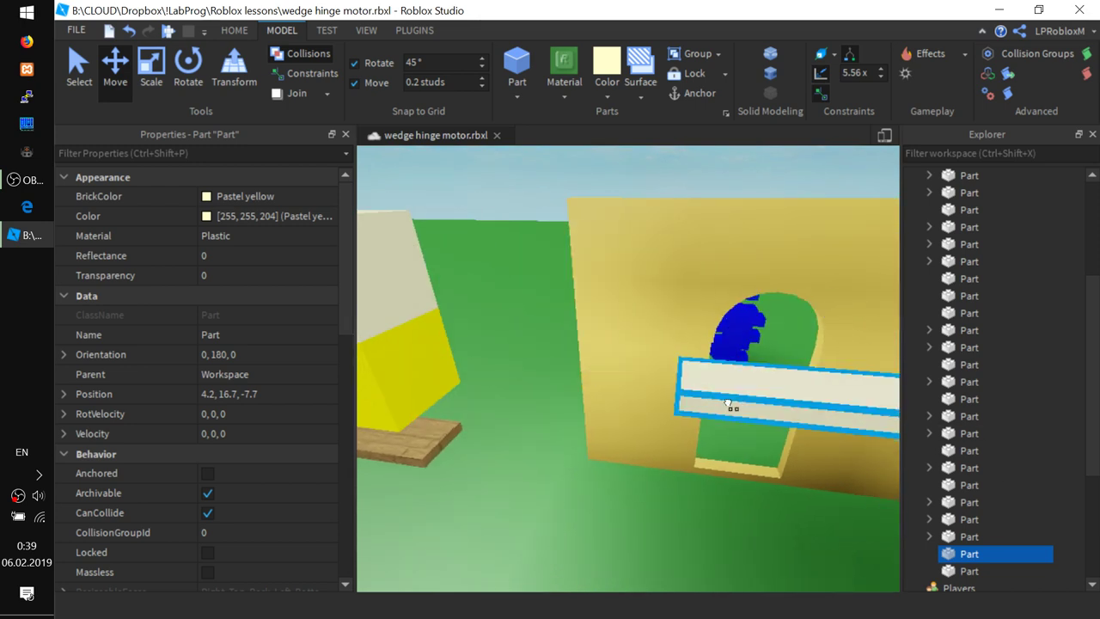
drag(729, 406, 315, 351)
key(ctrl+z)
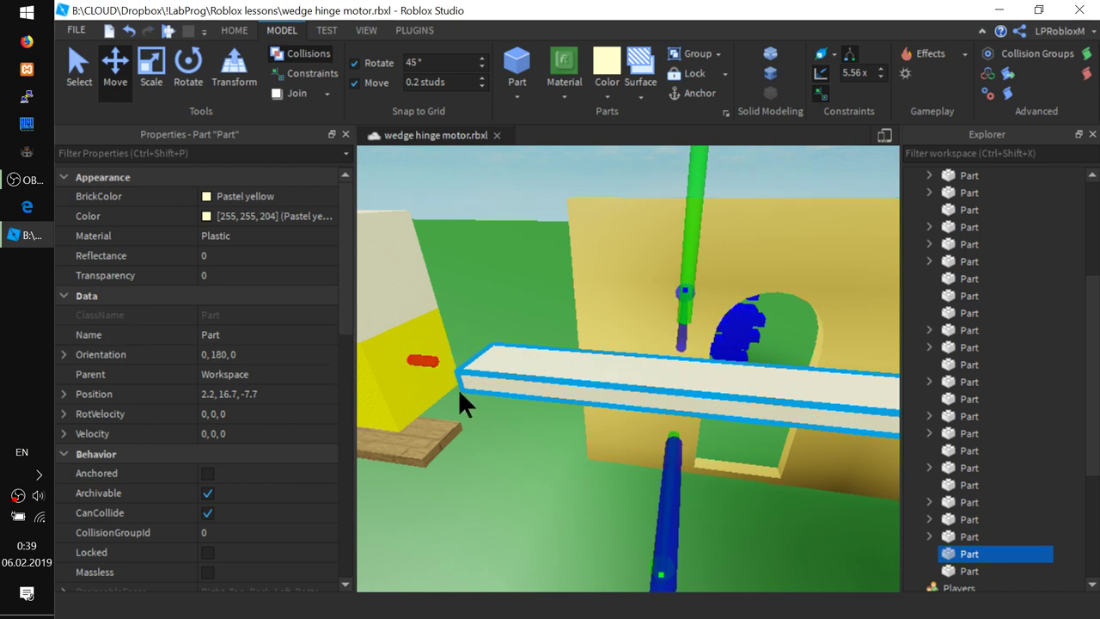
drag(437, 363, 215, 360)
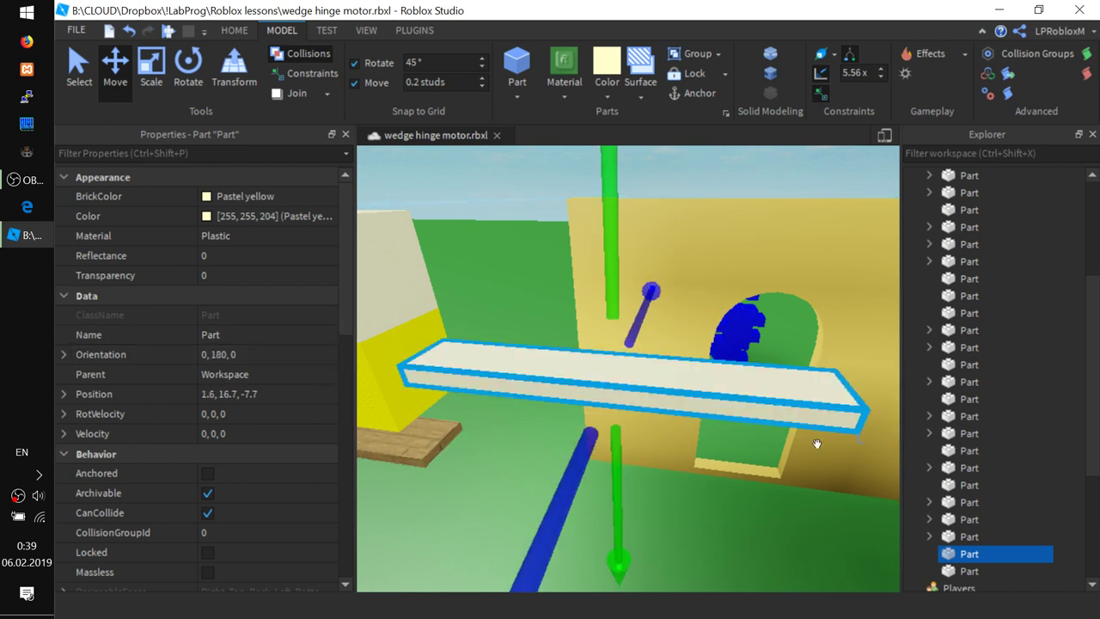
Slide the unrotated plank copy lengthwise away from the yellow cube to -5.2, 16.5, -7.7.
scroll(817, 444, down, 1)
scroll(838, 441, up, 3)
scroll(847, 441, down, 5)
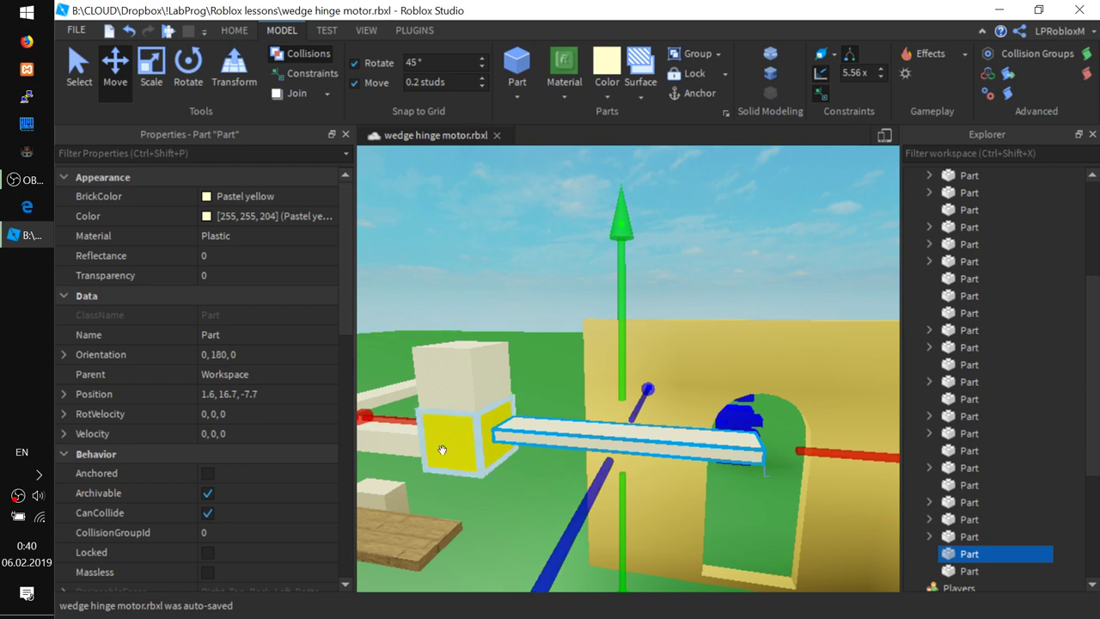
right_drag(442, 450, 583, 472)
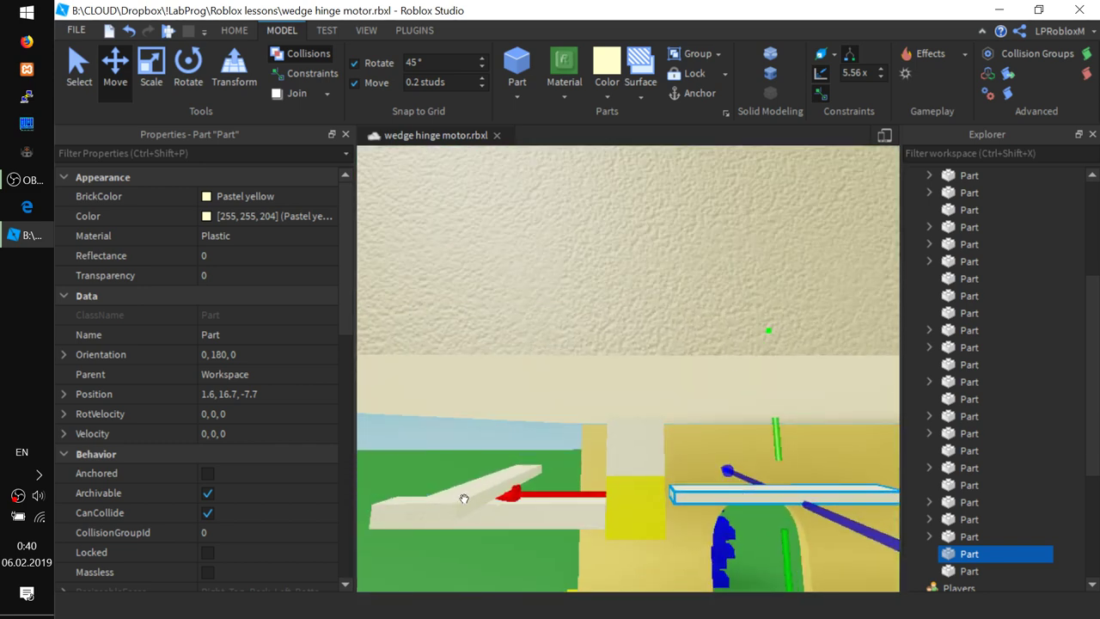
right_drag(464, 499, 679, 614)
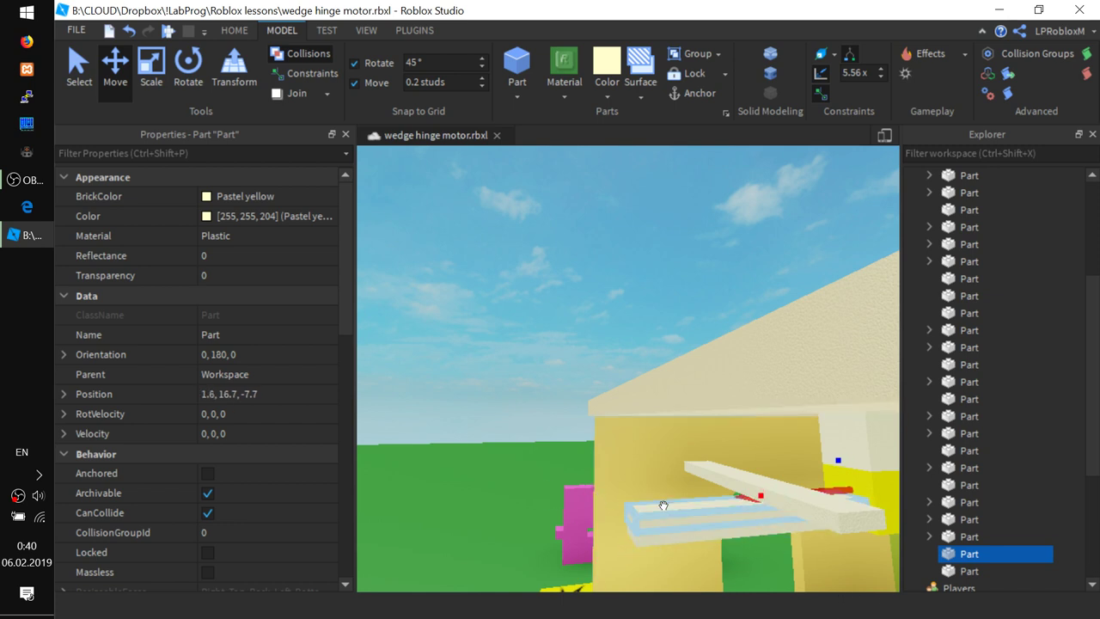
click(709, 510)
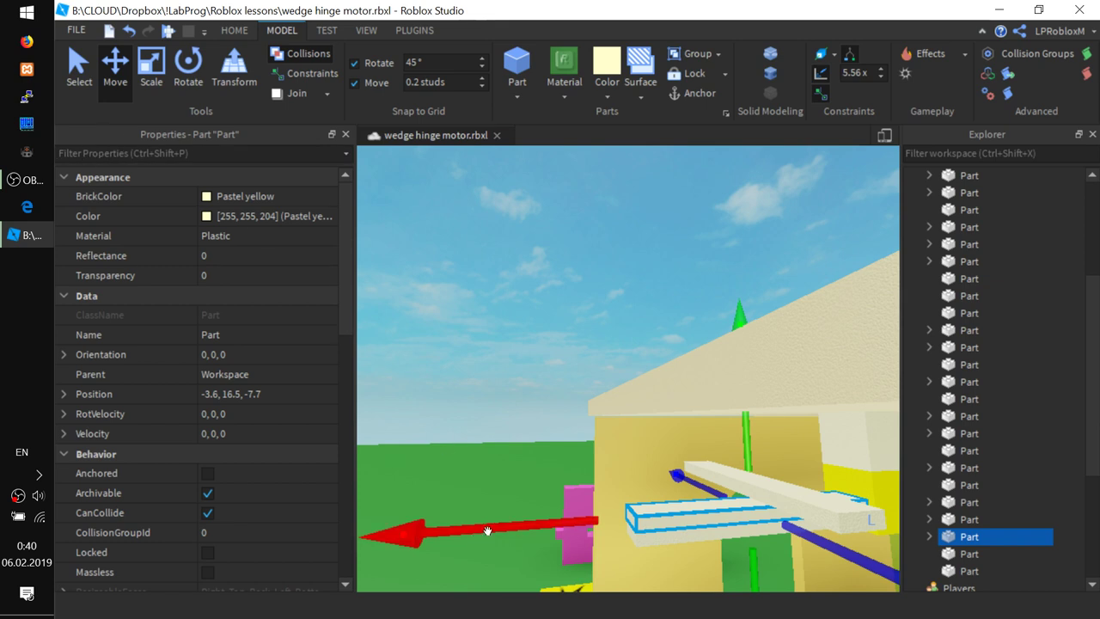
drag(487, 531, 375, 524)
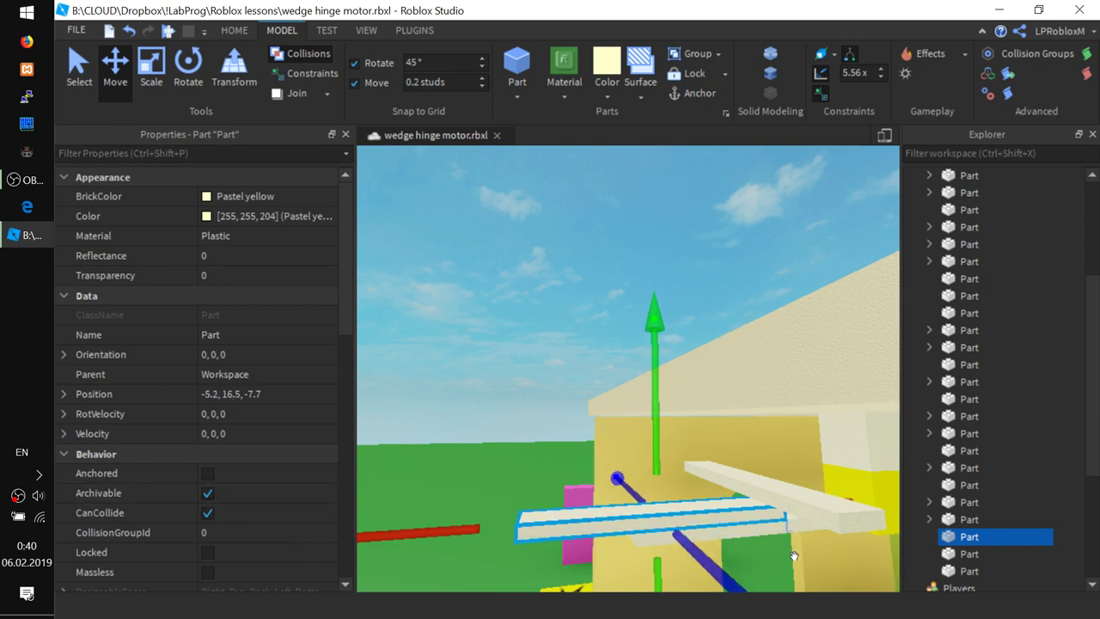
Move the plank rotated 90° to the yellow cube's open side at -1.4, 16.9, -5.1.
right_drag(829, 527, 829, 524)
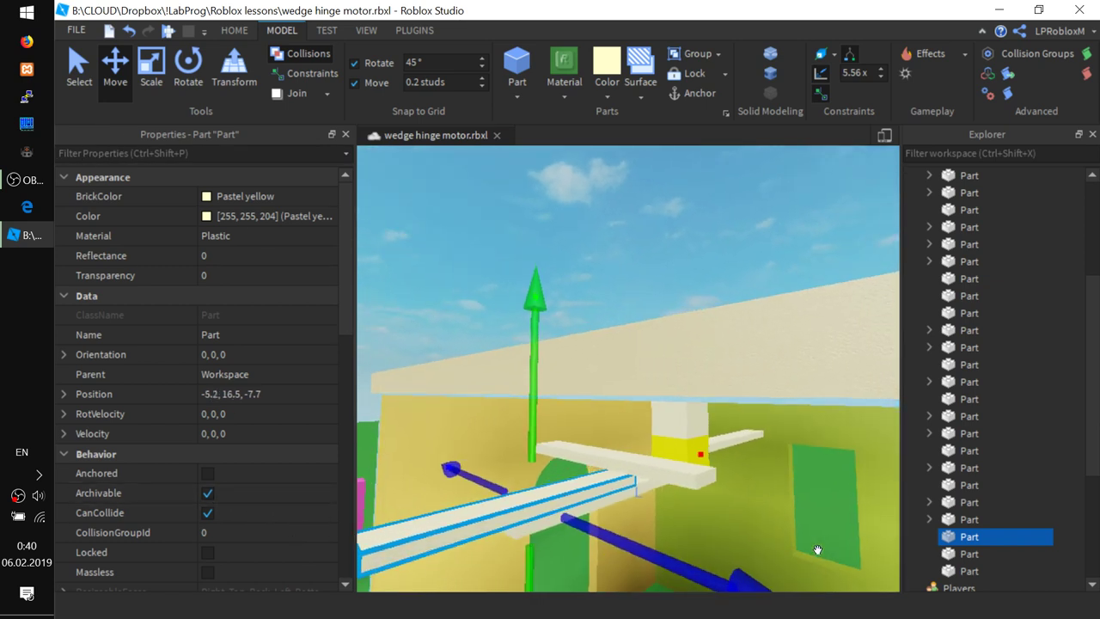
click(692, 474)
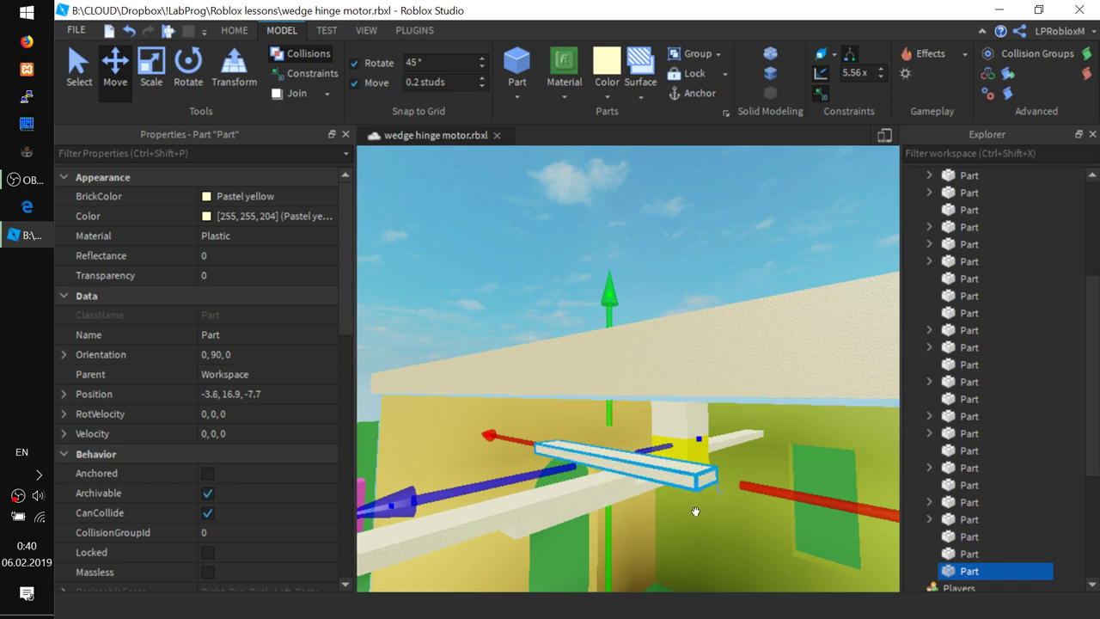
drag(499, 439, 594, 433)
right_drag(827, 507, 872, 543)
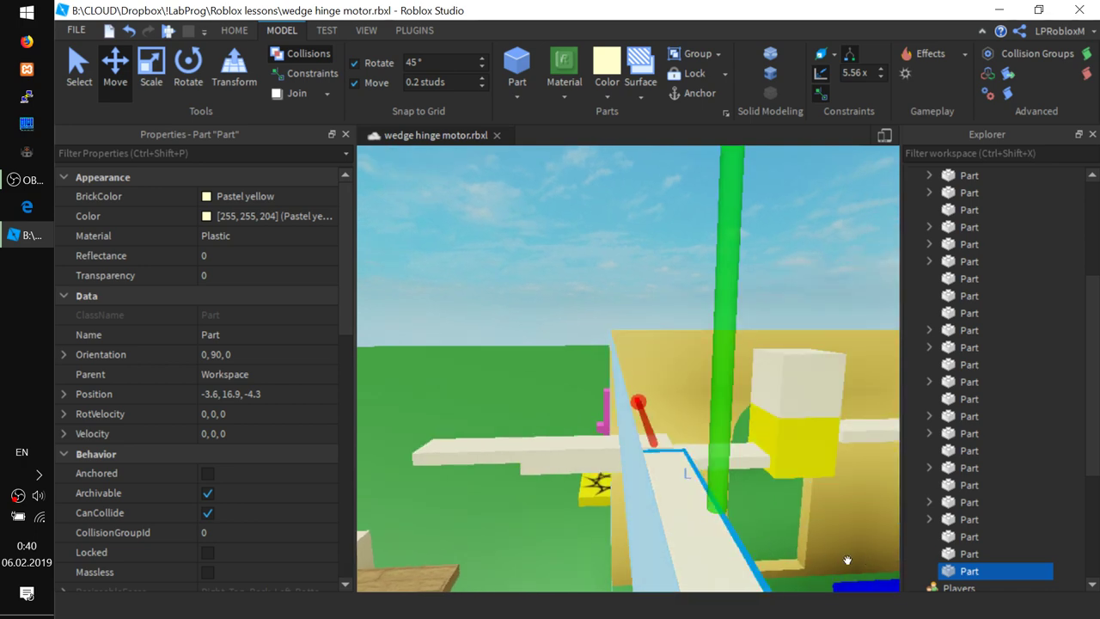
right_drag(793, 562, 793, 561)
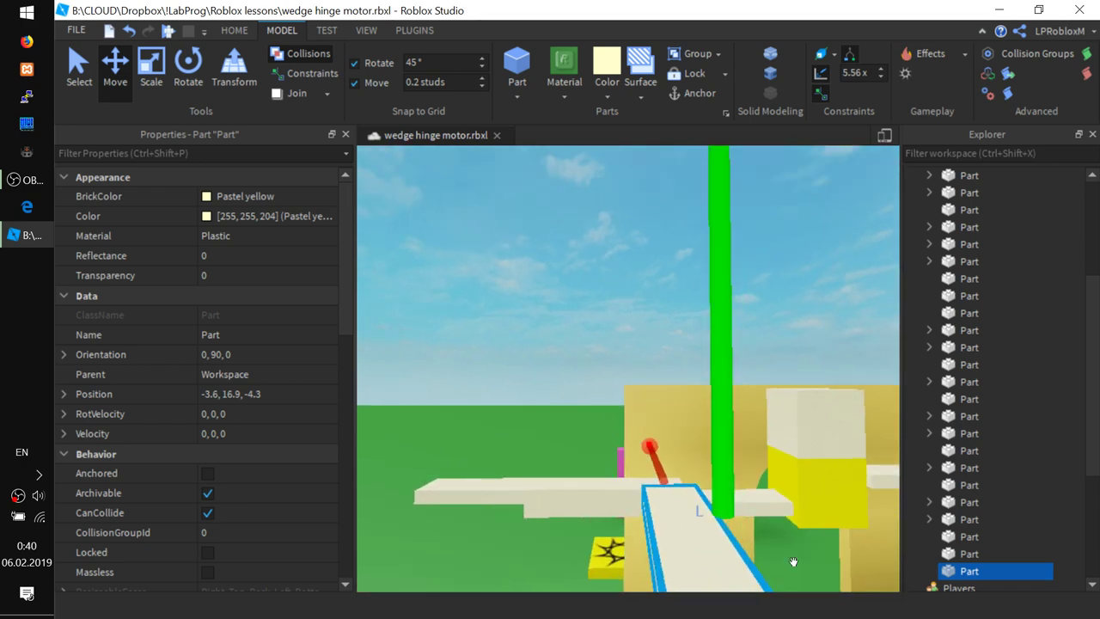
scroll(794, 563, down, 2)
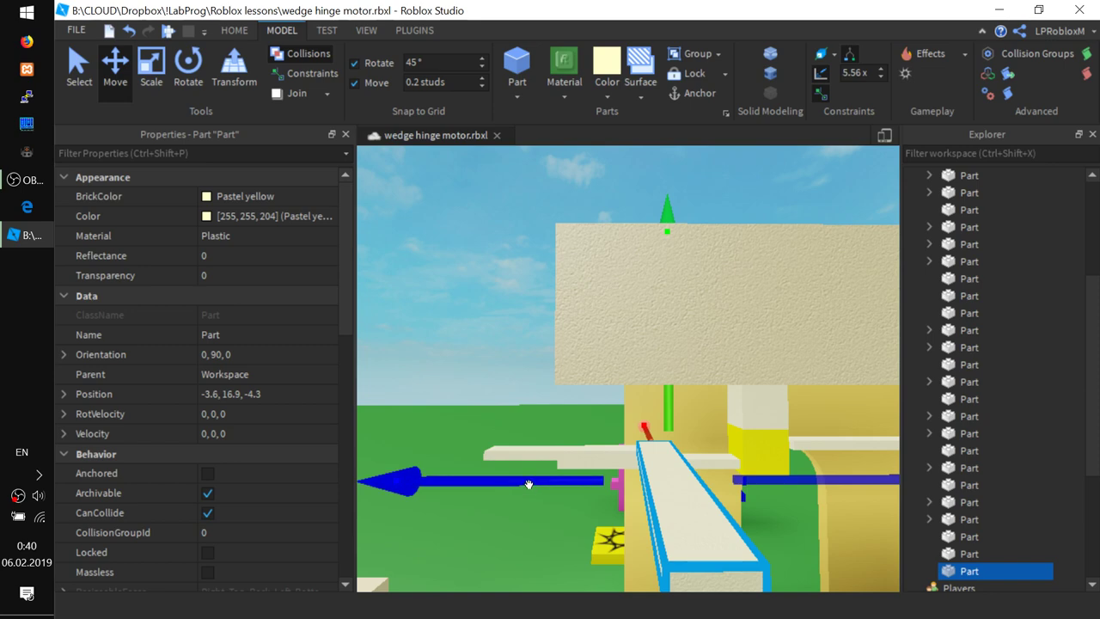
drag(529, 484, 683, 507)
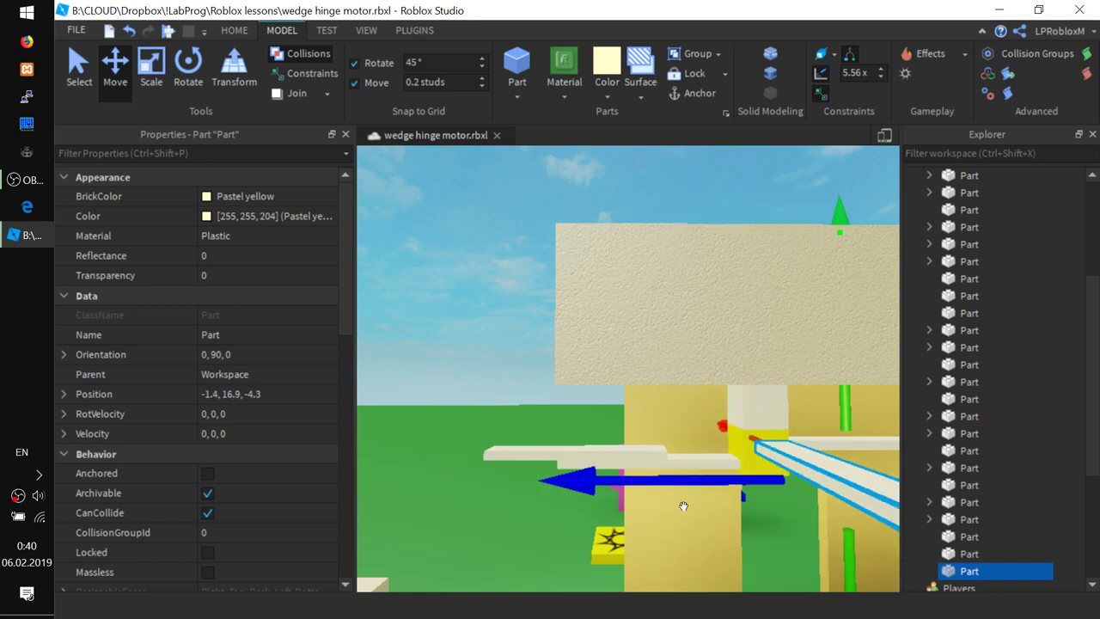
right_drag(684, 506, 683, 506)
drag(823, 453, 722, 450)
right_drag(399, 487, 404, 488)
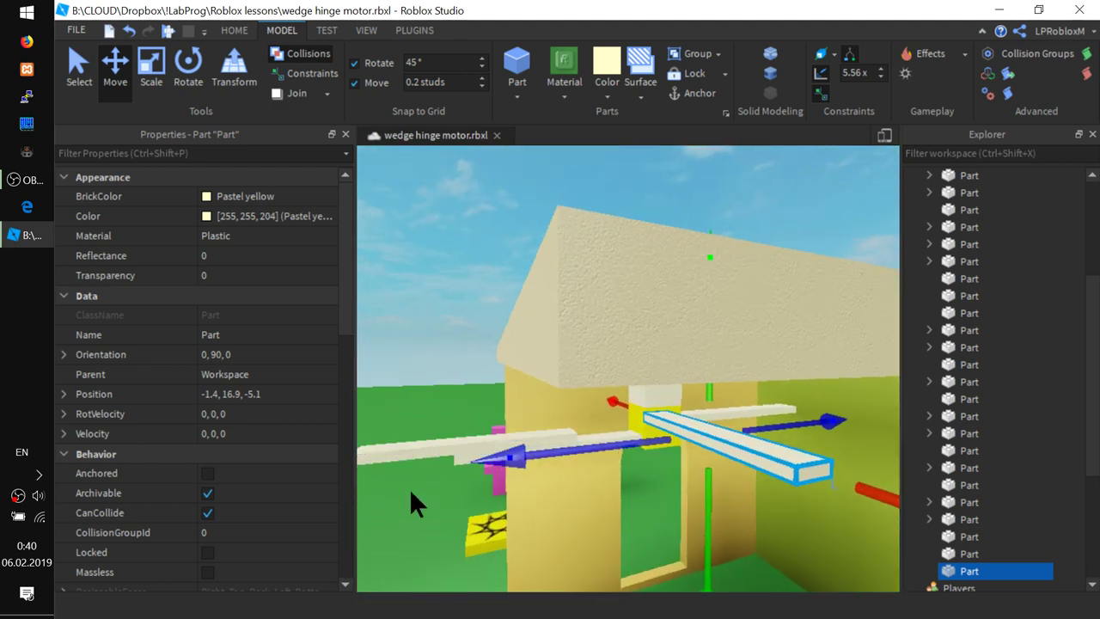
Rotate the unrotated plank lying away from the yellow cube to orientation 0, -90, 0.
click(426, 443)
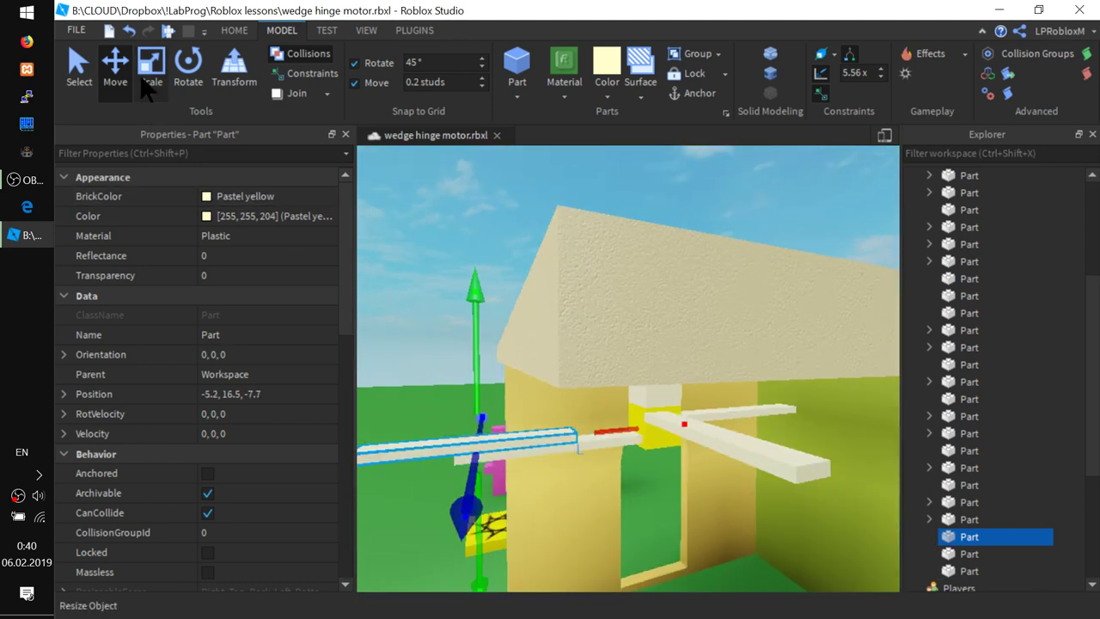
click(191, 70)
drag(665, 439, 631, 499)
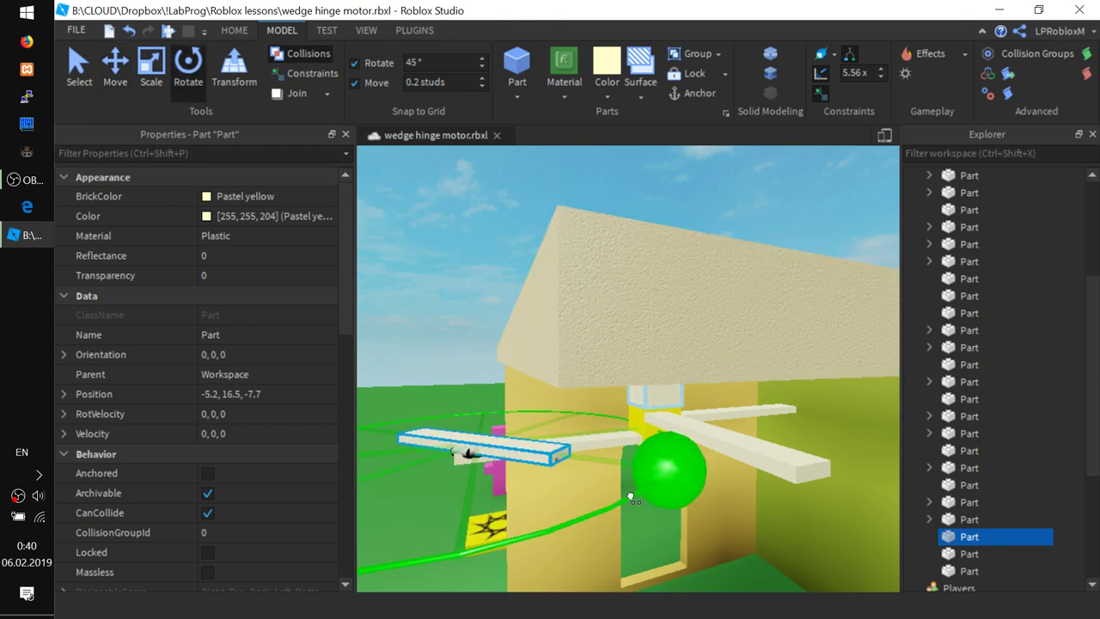
drag(486, 537, 464, 535)
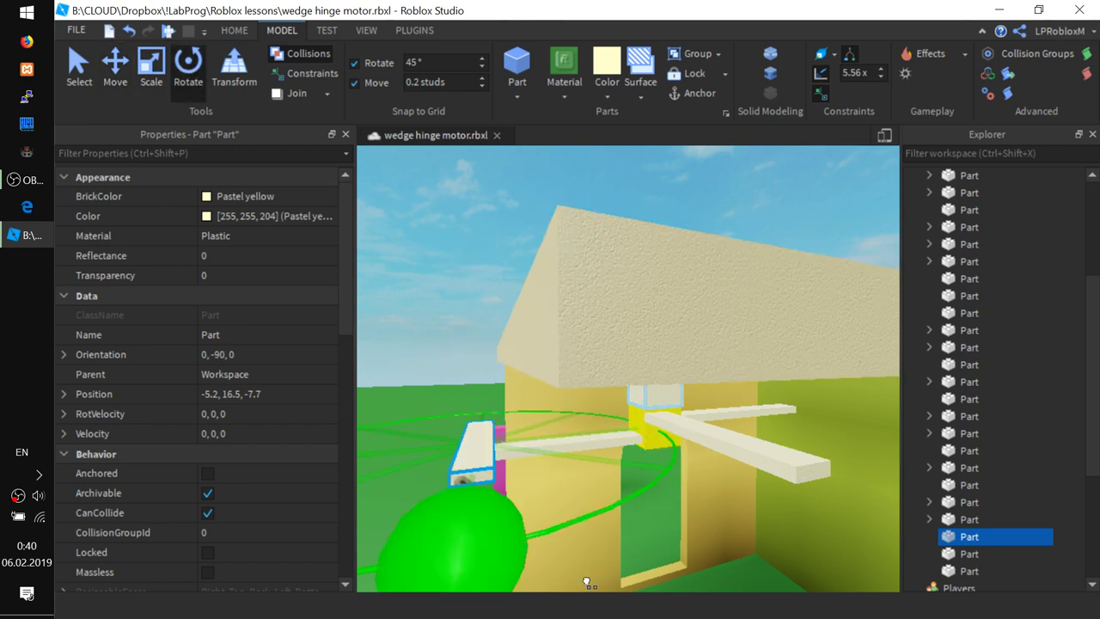
drag(718, 497, 712, 499)
drag(459, 530, 560, 521)
right_drag(469, 525, 467, 559)
scroll(468, 505, down, 5)
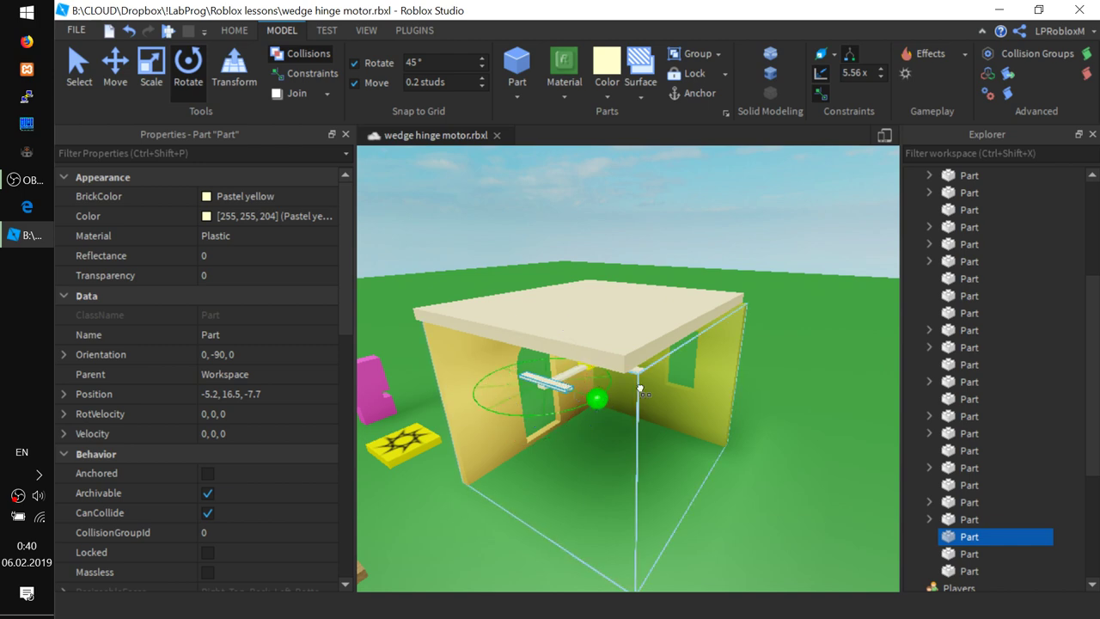
drag(592, 413, 590, 415)
Move the plank rotated -90° past the original blade to the yellow cube's remaining free side at -0.2, 16.5, -10.1.
mouse_move(496, 465)
right_down()
mouse_move(507, 454)
mouse_move(496, 465)
right_up()
key(f)
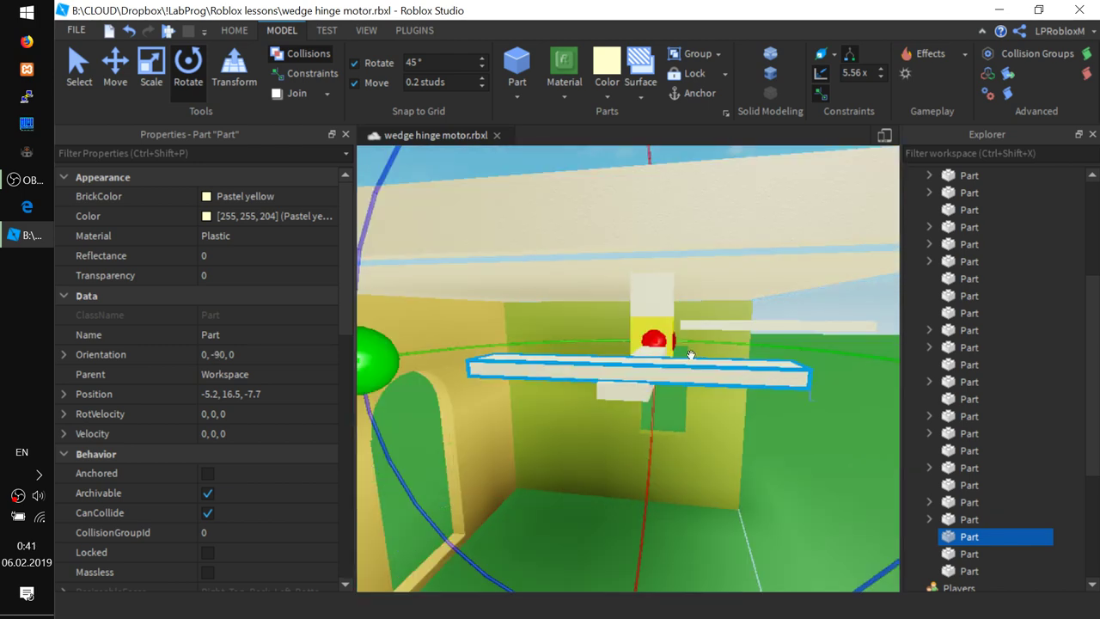
click(115, 69)
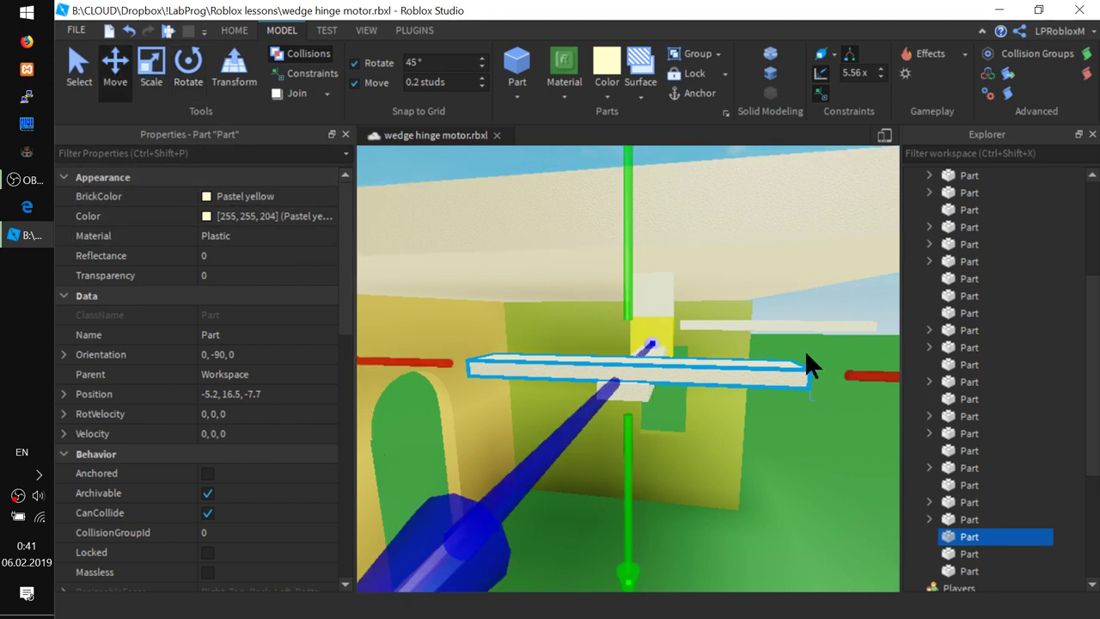
drag(850, 378, 638, 361)
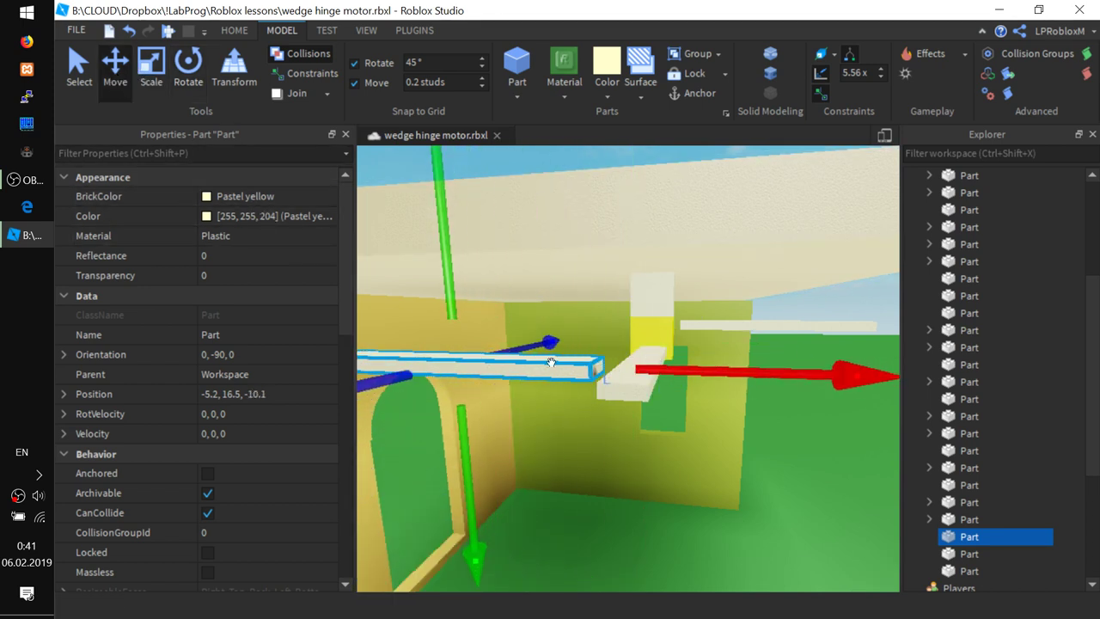
drag(544, 347, 598, 314)
right_drag(578, 385, 579, 386)
key(f)
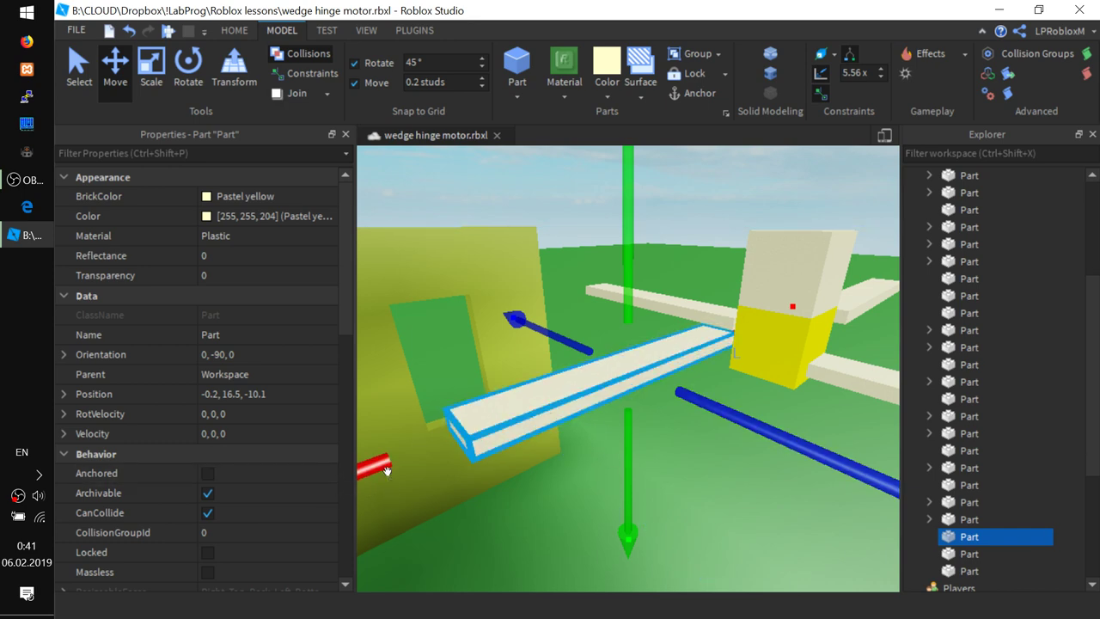
Line up the plank rotated -90° with the yellow cube's side face at -1.2, 16.5, -10.3.
drag(370, 473, 351, 481)
right_drag(564, 495, 552, 497)
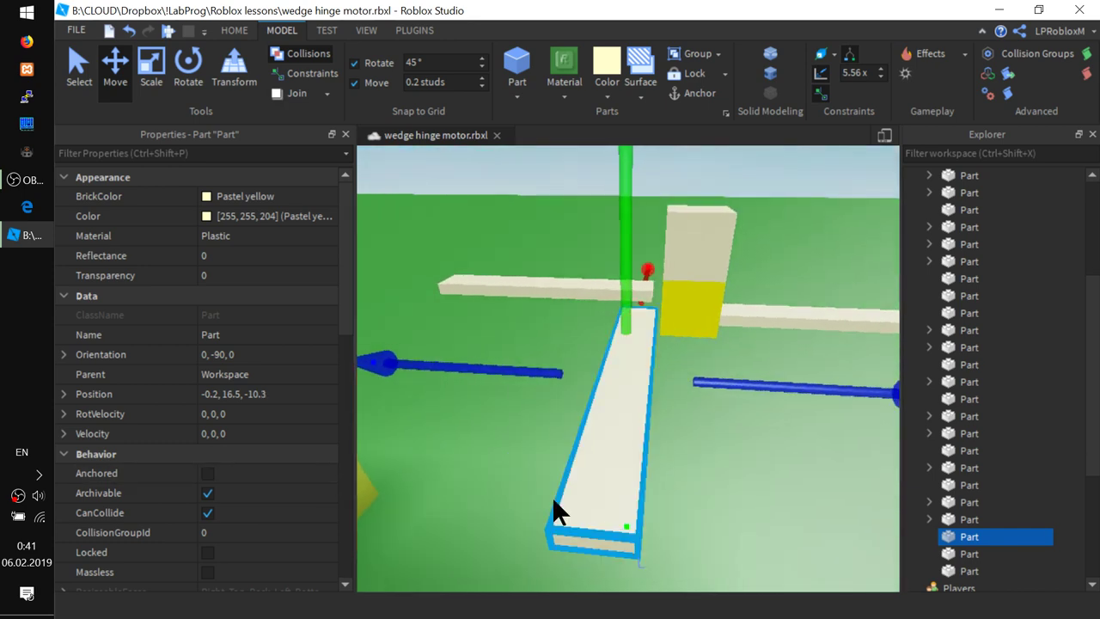
drag(650, 274, 644, 316)
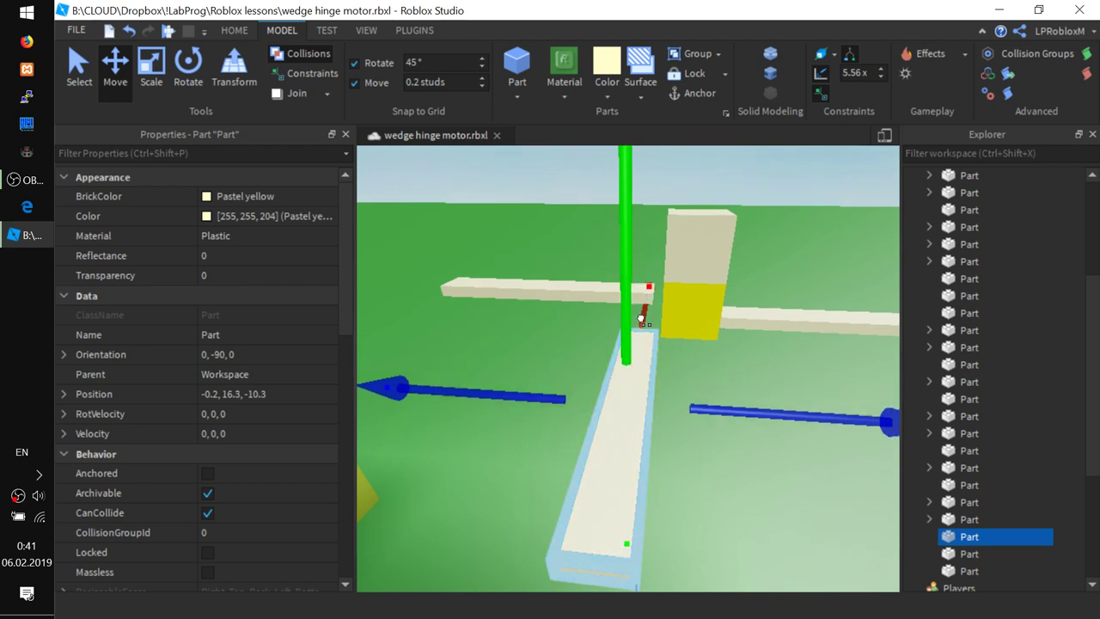
drag(733, 416, 817, 415)
right_drag(727, 504, 795, 557)
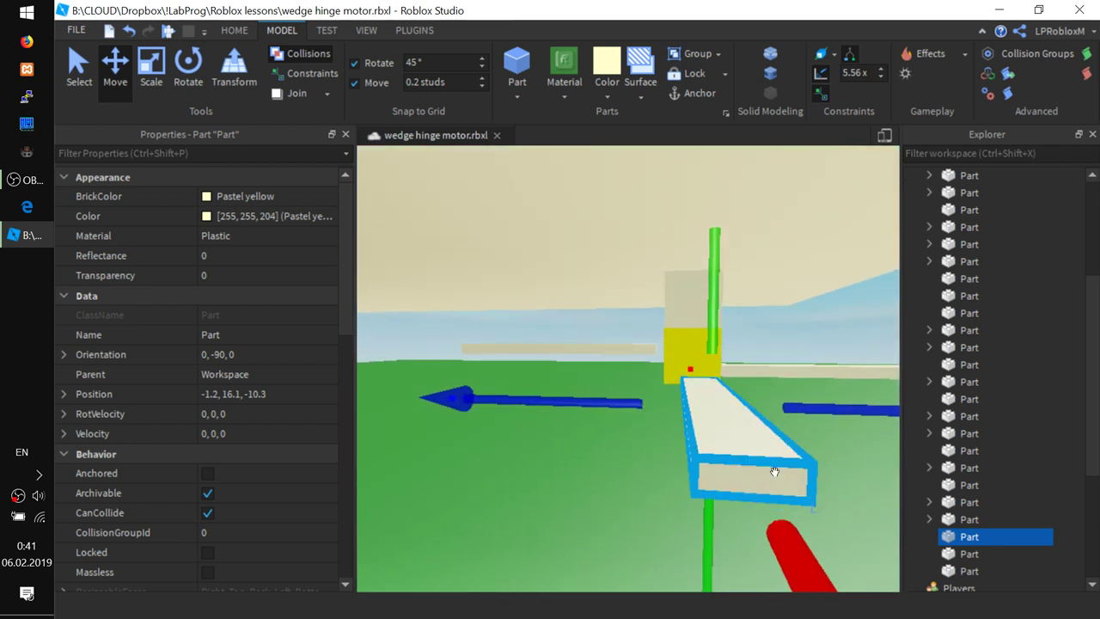
drag(708, 291, 695, 212)
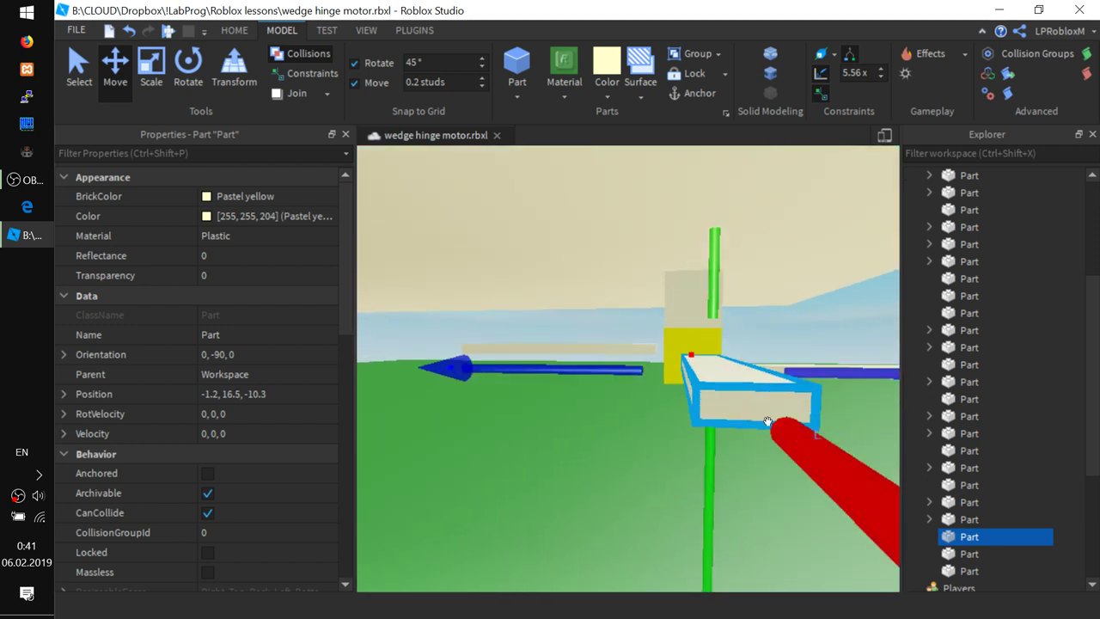
right_drag(625, 419, 625, 420)
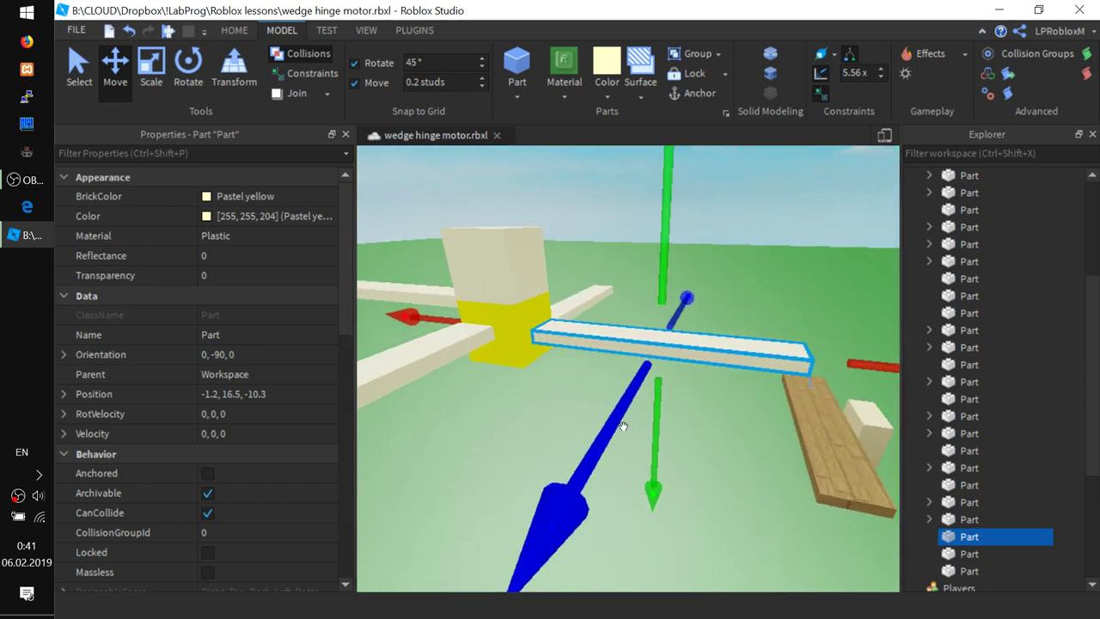
Shift the plank rotated 180° sideways along the yellow cube's face to 1.6, 16.7, -7.9.
click(456, 350)
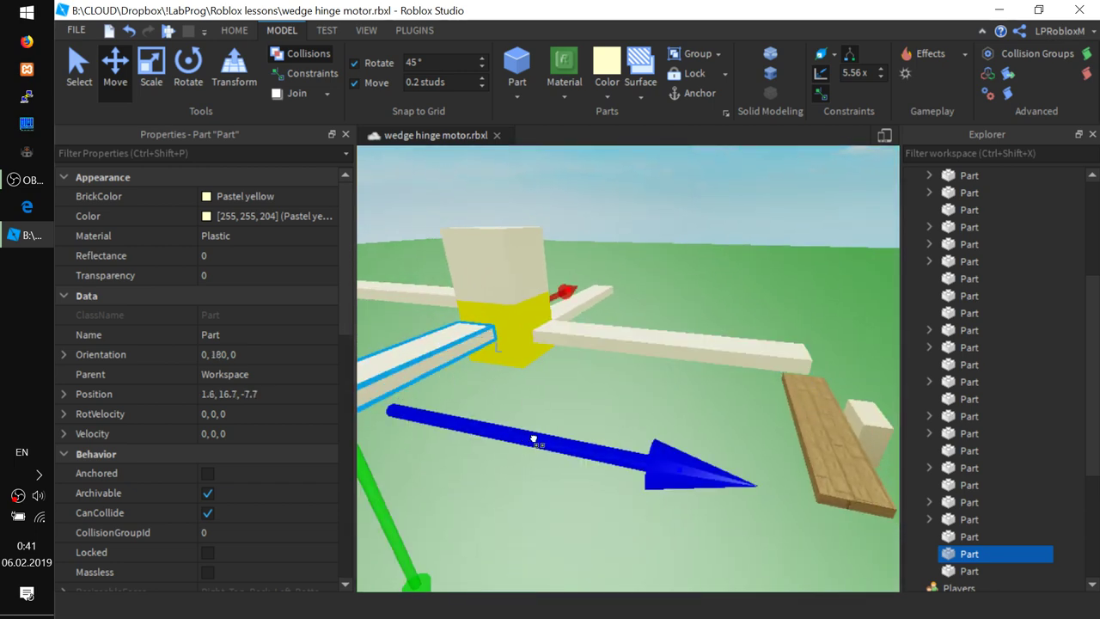
drag(533, 439, 548, 441)
right_drag(496, 458, 559, 462)
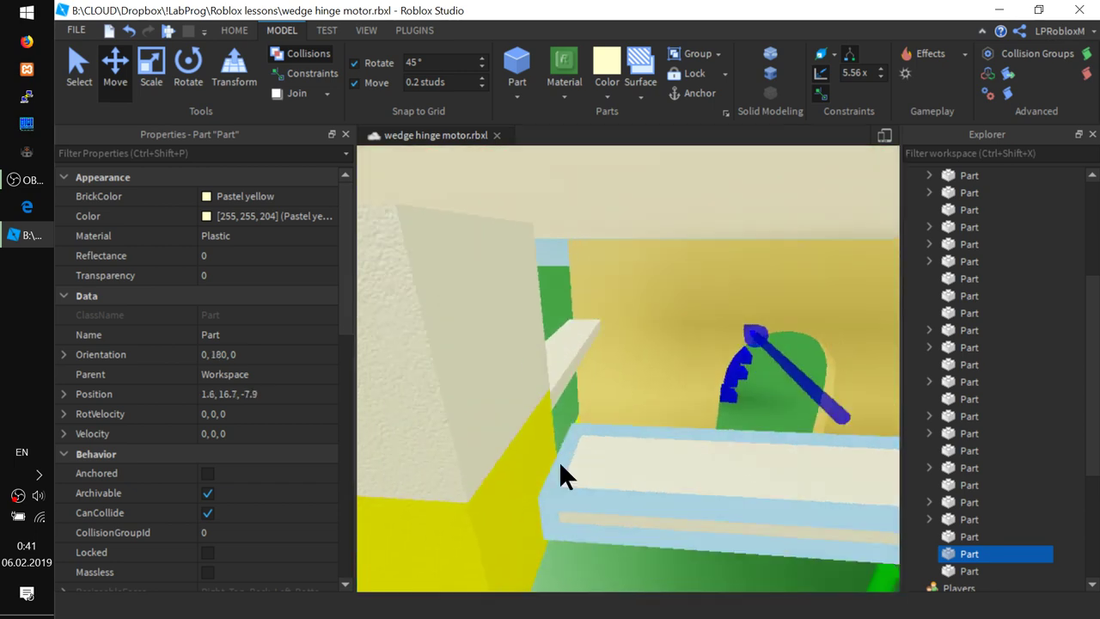
scroll(559, 469, up, 10)
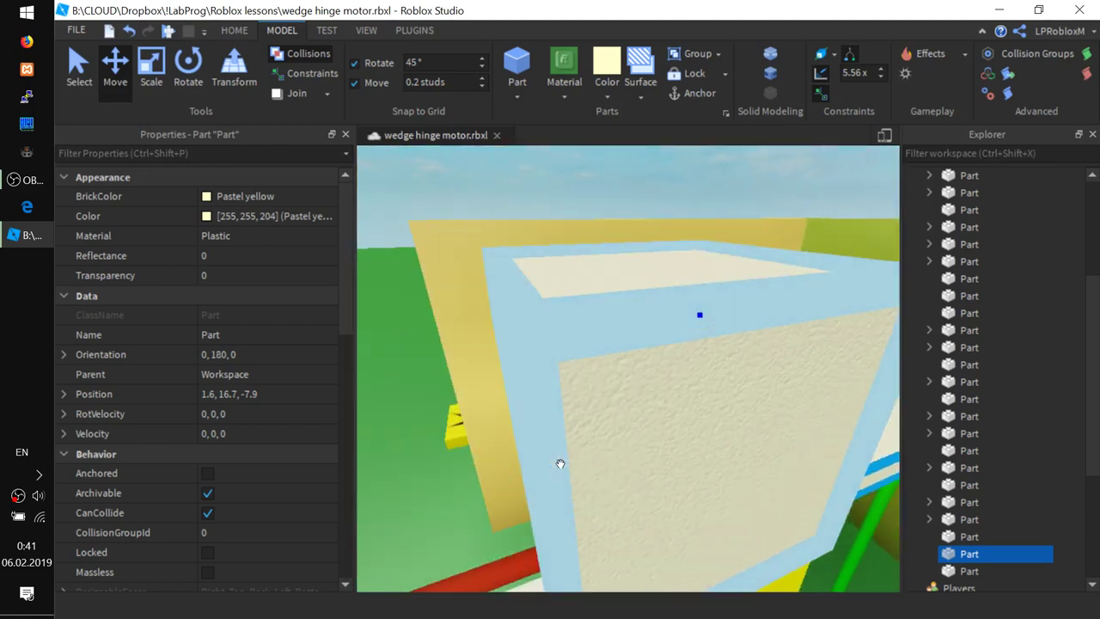
scroll(560, 463, up, 2)
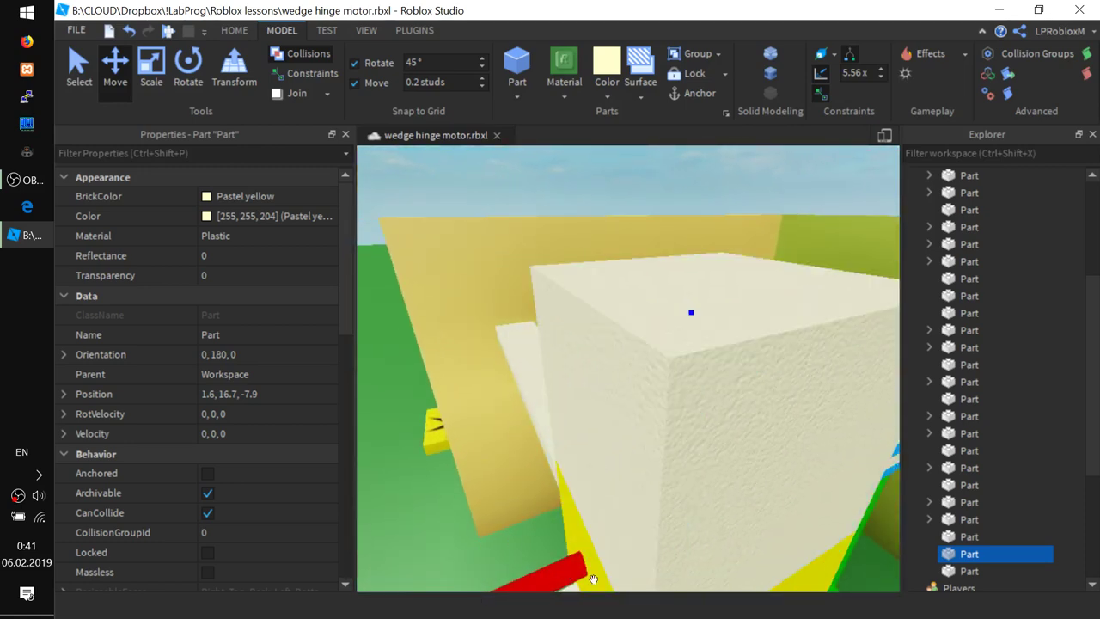
right_drag(593, 580, 708, 572)
right_drag(797, 528, 795, 526)
right_drag(598, 518, 738, 526)
key(f)
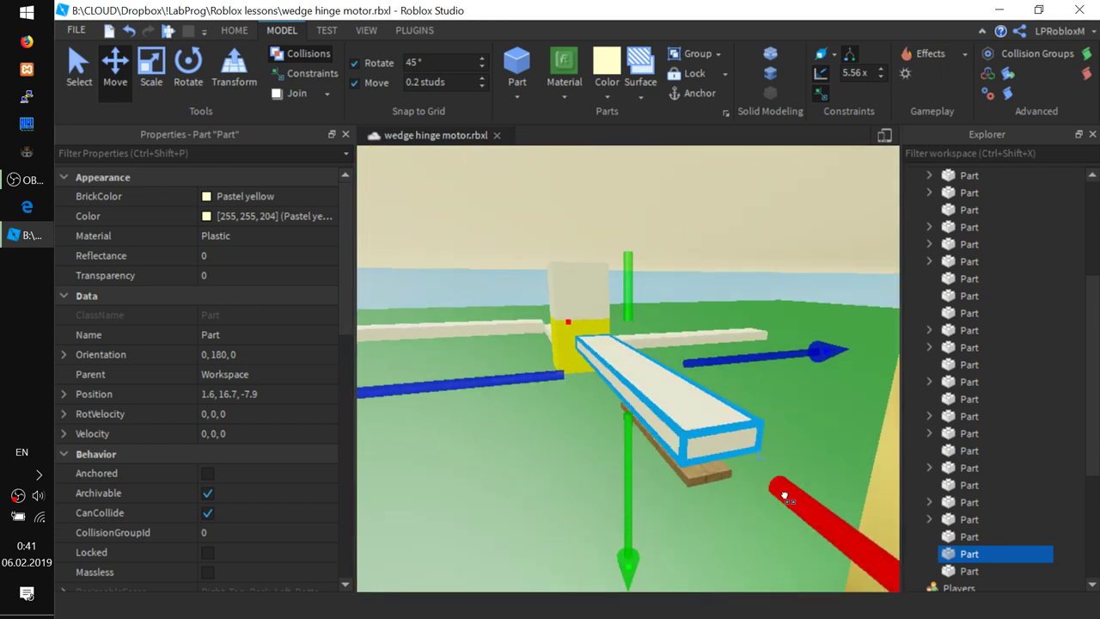
Turn off move snapping and slide the plank rotated 180° lengthwise until its end meets the yellow cube.
drag(796, 500, 742, 501)
right_drag(448, 466, 449, 467)
drag(775, 336, 626, 372)
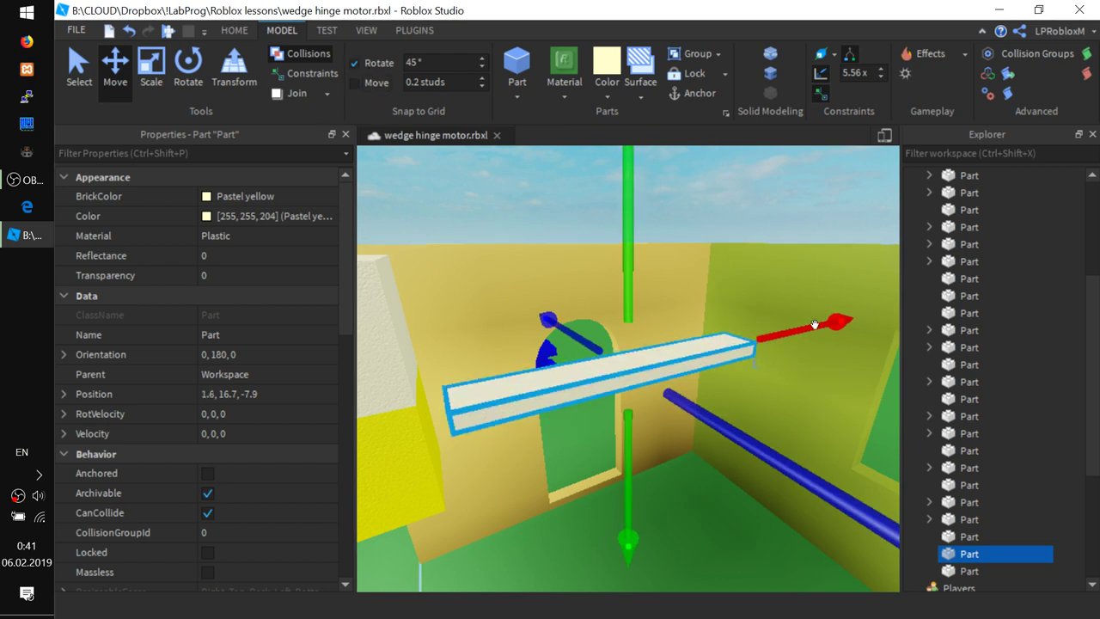
drag(815, 325, 575, 391)
right_drag(431, 432, 472, 407)
Center the plank rotated 90° on its cube face and slide it against the yellow cube at -1.122, 16.9, -5.271.
click(432, 335)
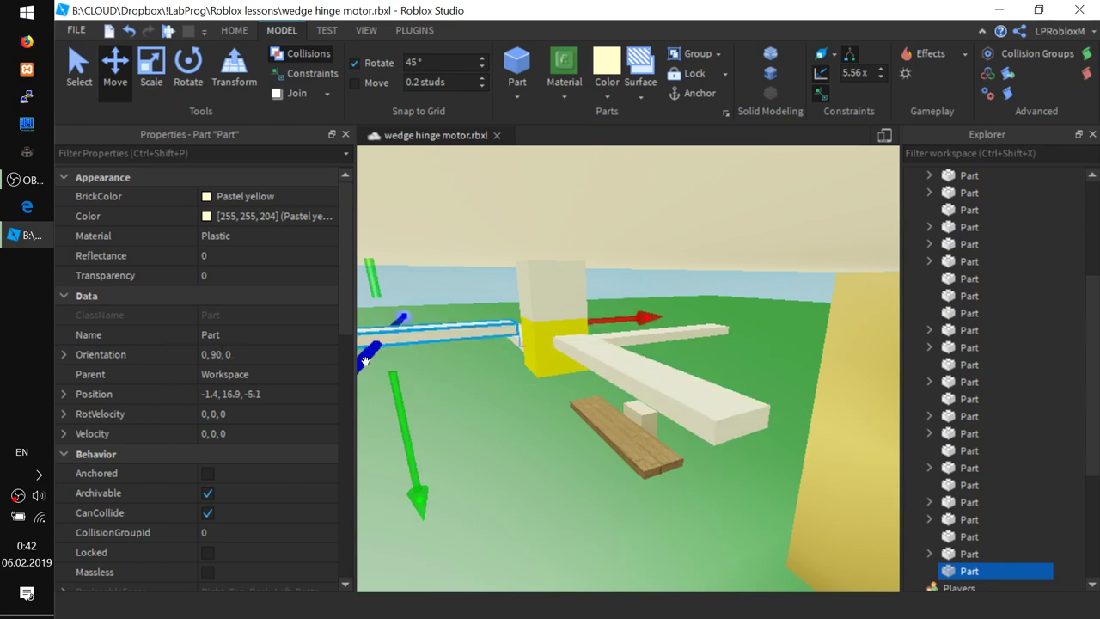
drag(365, 361, 328, 419)
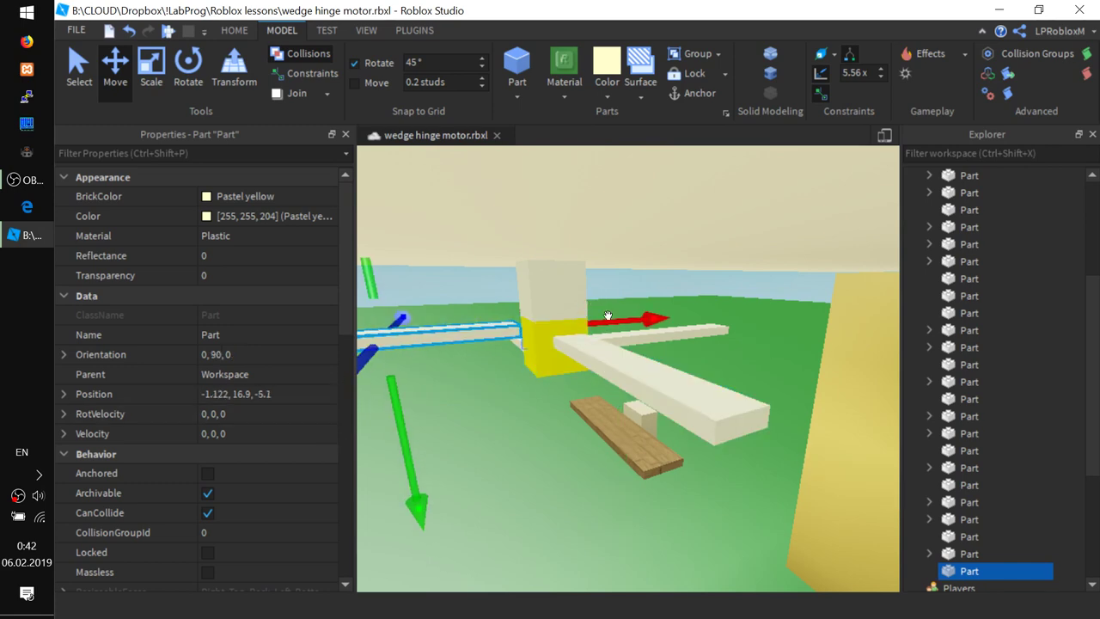
drag(623, 322, 635, 324)
right_drag(639, 332, 501, 376)
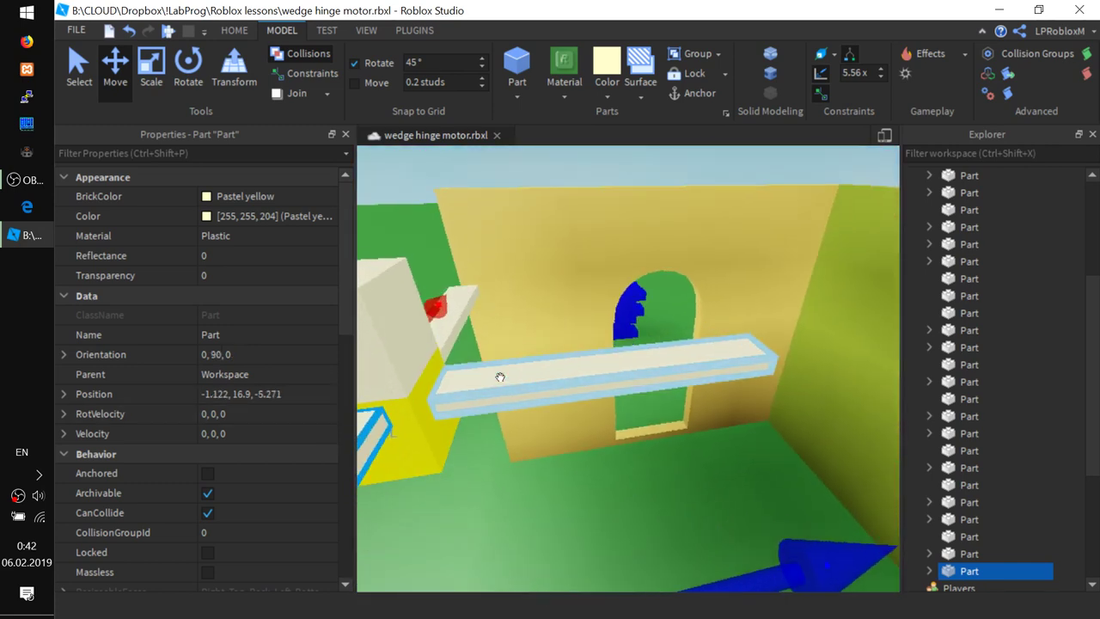
right_drag(403, 455, 342, 434)
right_drag(543, 441, 361, 210)
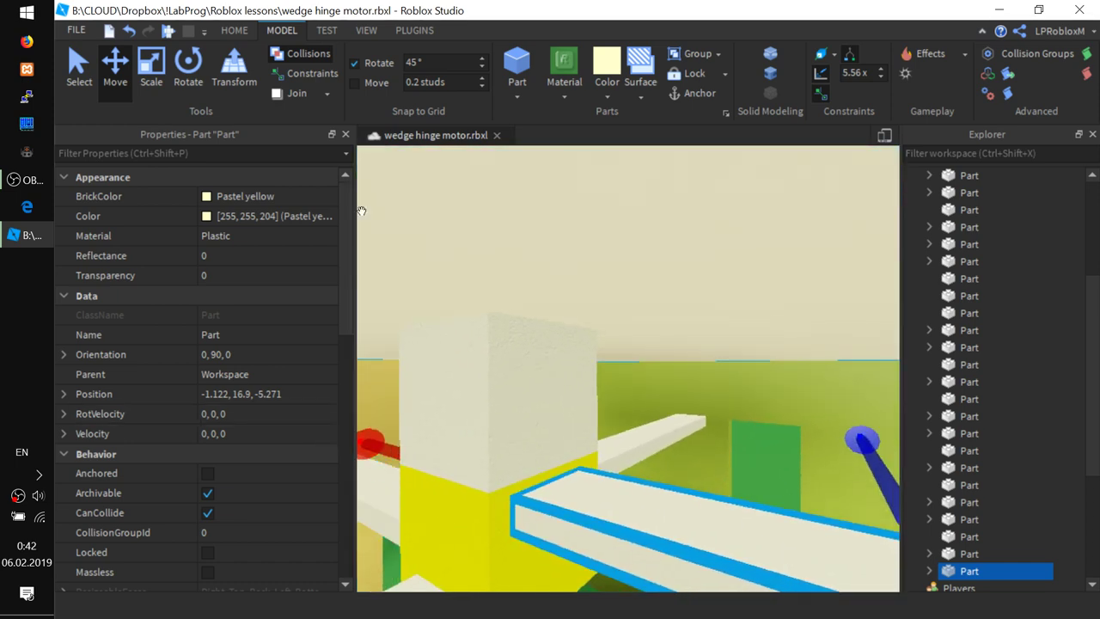
Playtest the place, walk the character to the house to check the ceiling fan, and stop the playtest.
click(166, 30)
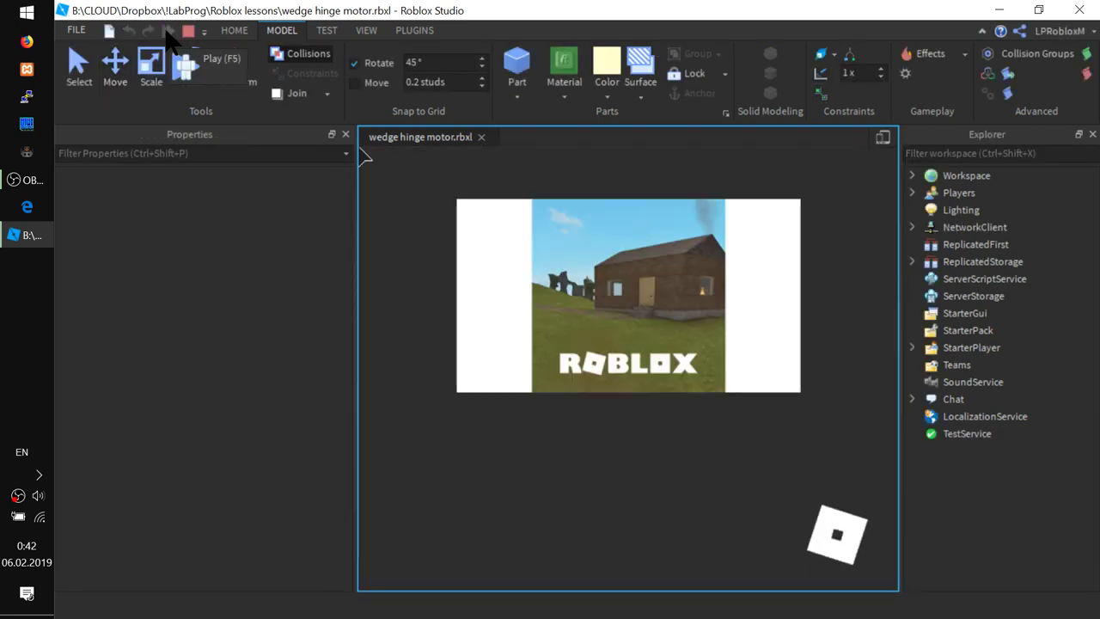
key(w)
key(d)
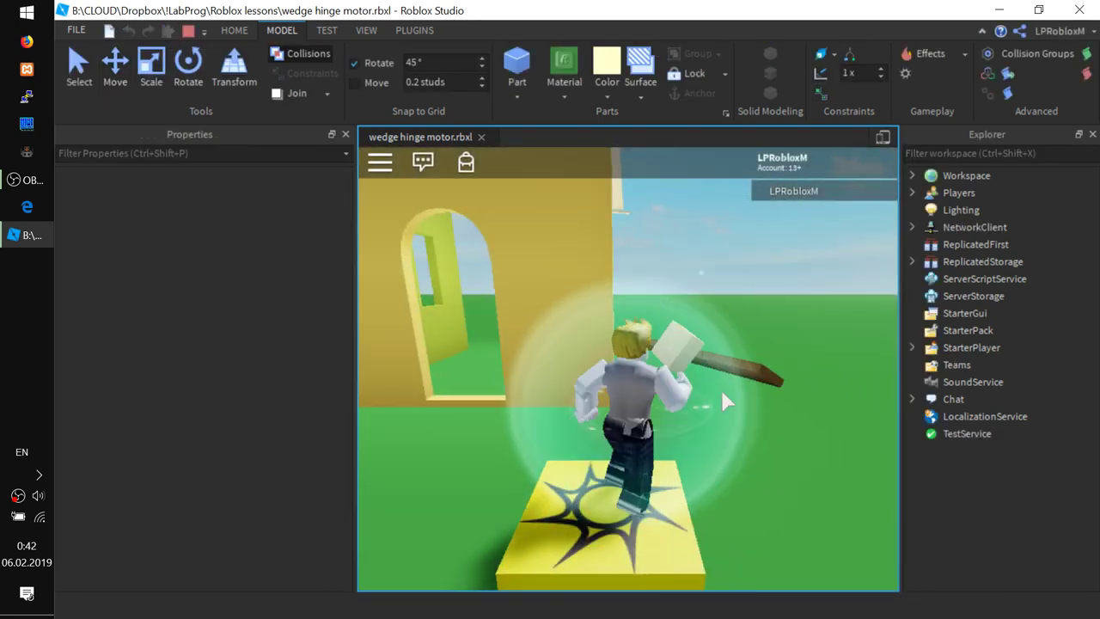
right_drag(715, 360, 715, 359)
key(w)
click(188, 31)
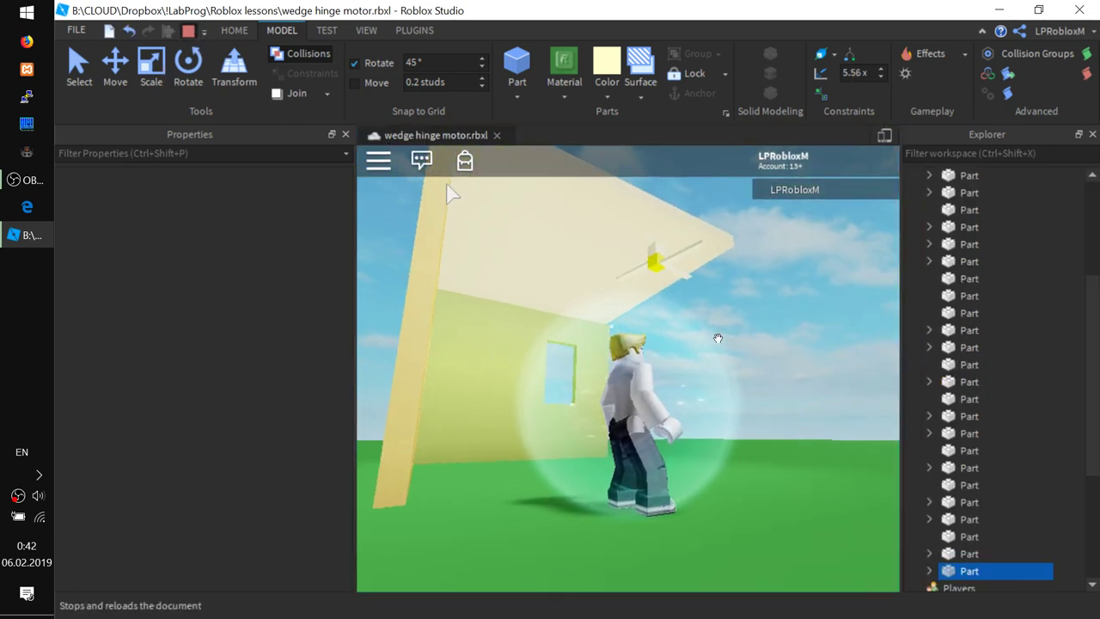
right_drag(704, 453, 704, 452)
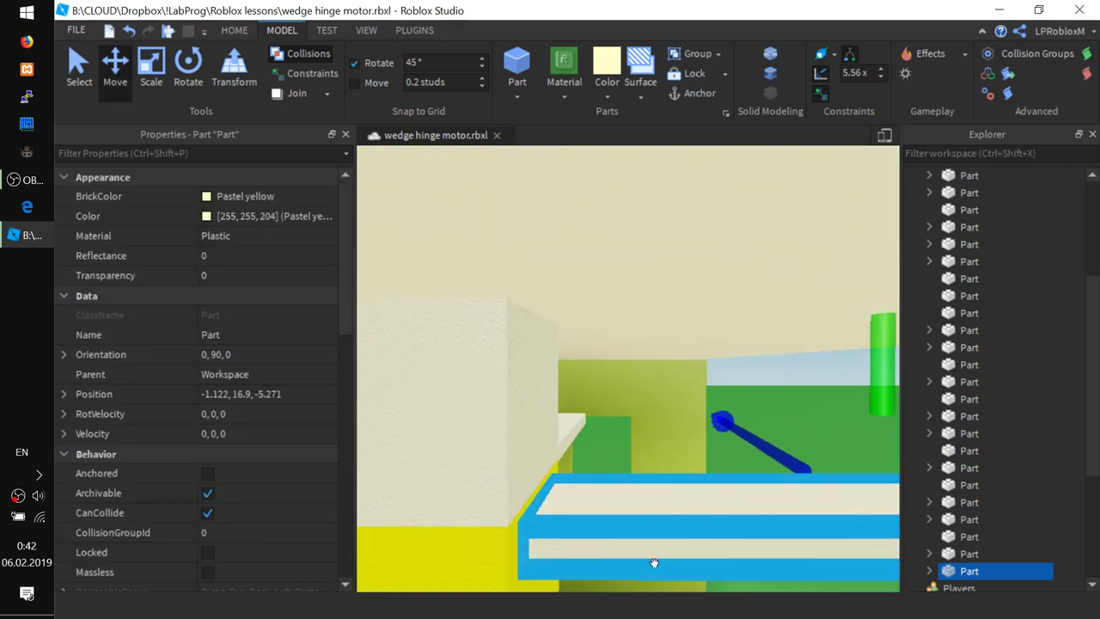
key(f)
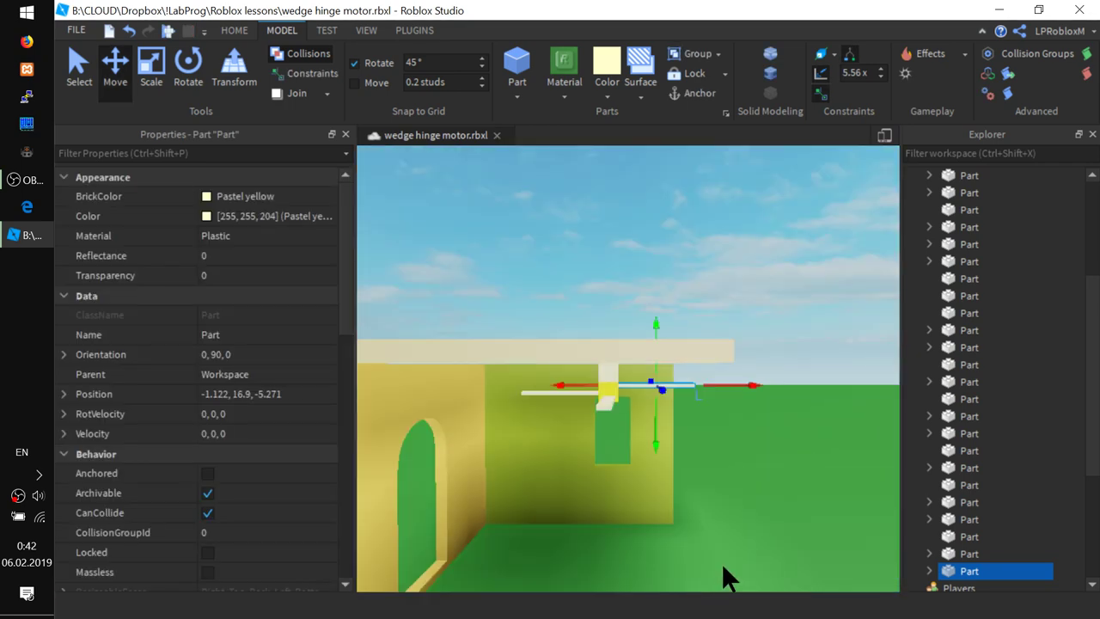
Slide the plank rotated -90° lengthwise until its end joins the yellow cube at -1.2, 16.5, -10.269.
scroll(627, 393, up, 3)
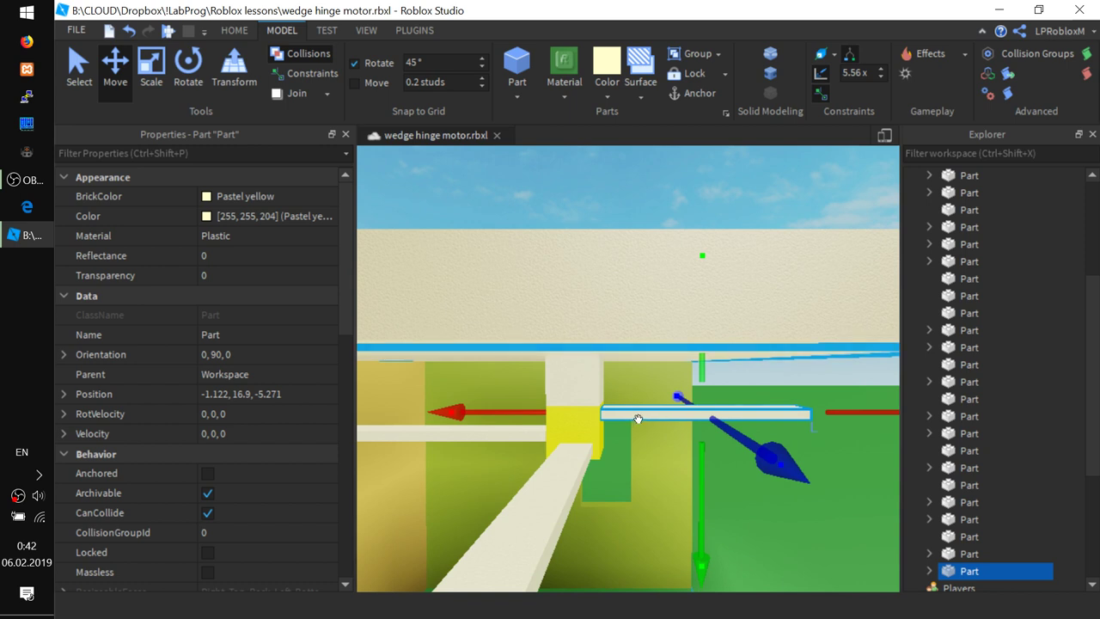
drag(472, 413, 416, 414)
right_drag(389, 465, 462, 442)
click(448, 422)
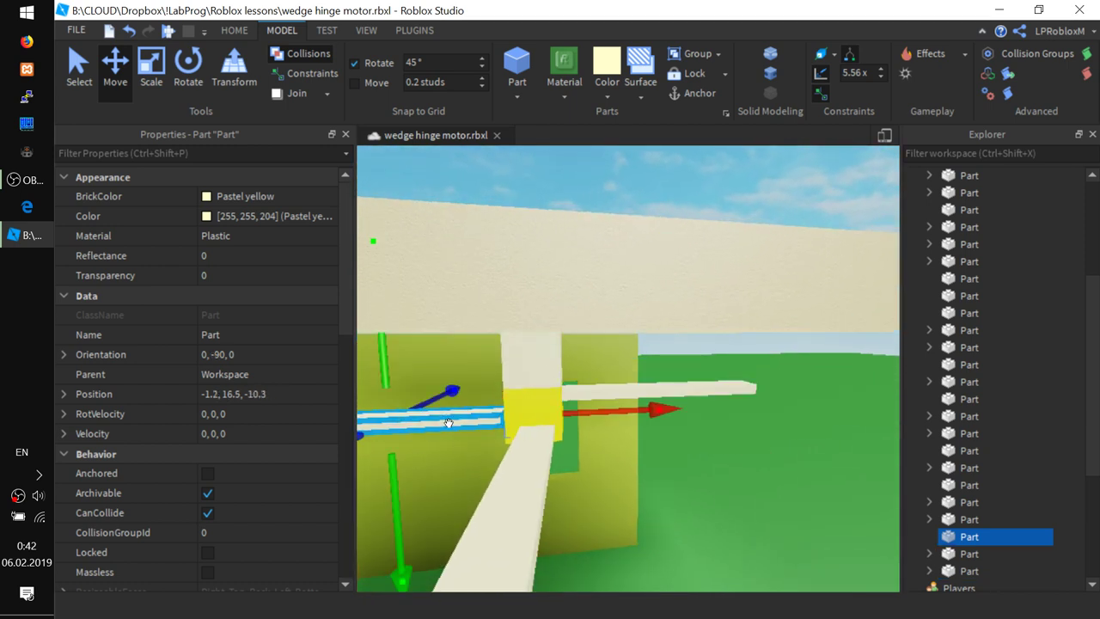
drag(603, 425, 722, 423)
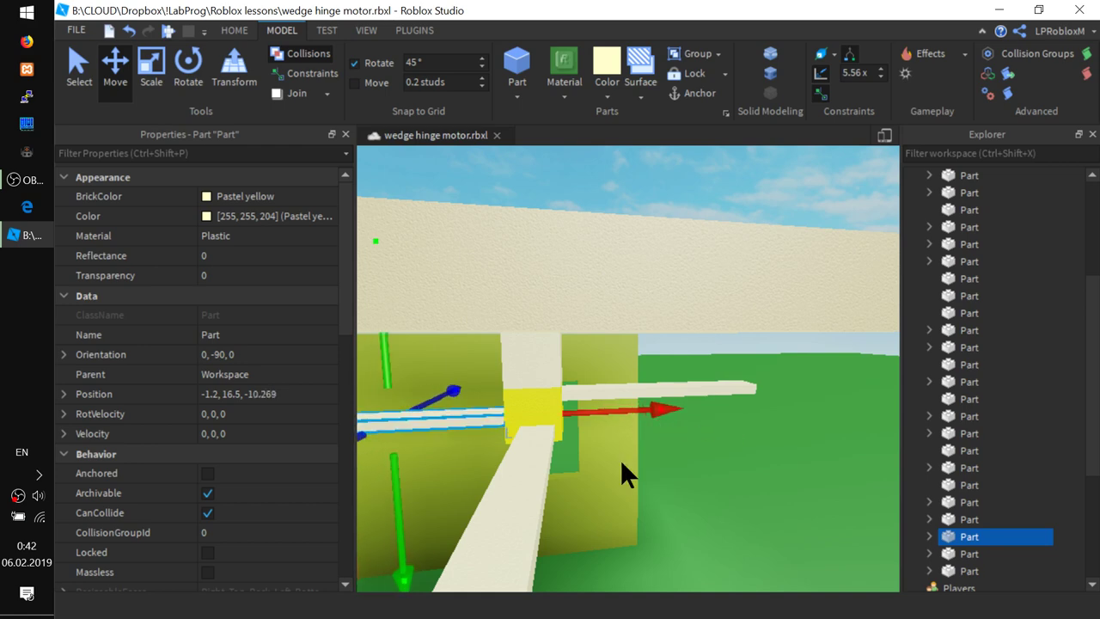
Slide the unrotated plank lengthwise against the yellow cube's face at -3.579, 16.3, -7.7.
right_drag(631, 515, 631, 516)
click(695, 491)
click(651, 491)
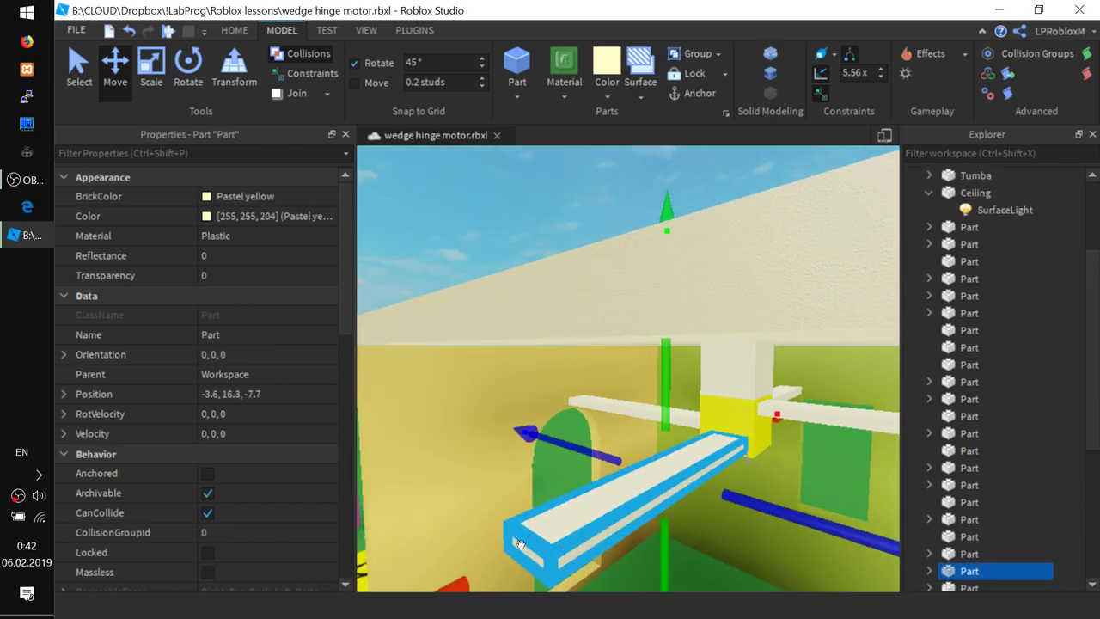
drag(520, 544, 501, 566)
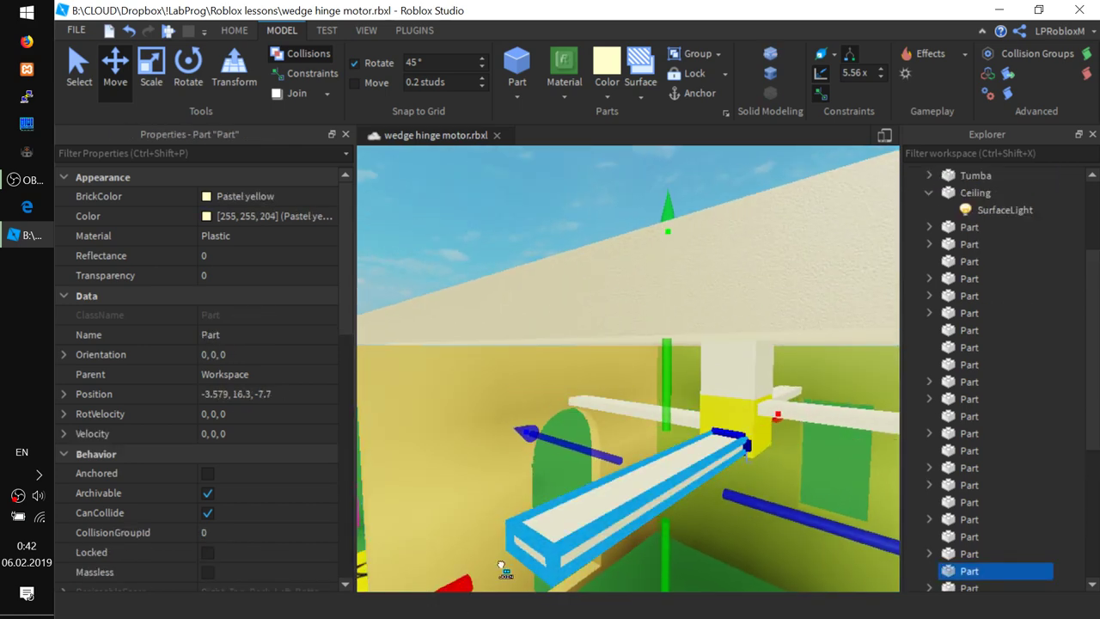
Slide the plank rotated 180° lengthwise against the yellow cube at 1.419, 16.7, -7.9 to join it.
right_drag(790, 501, 612, 486)
click(543, 464)
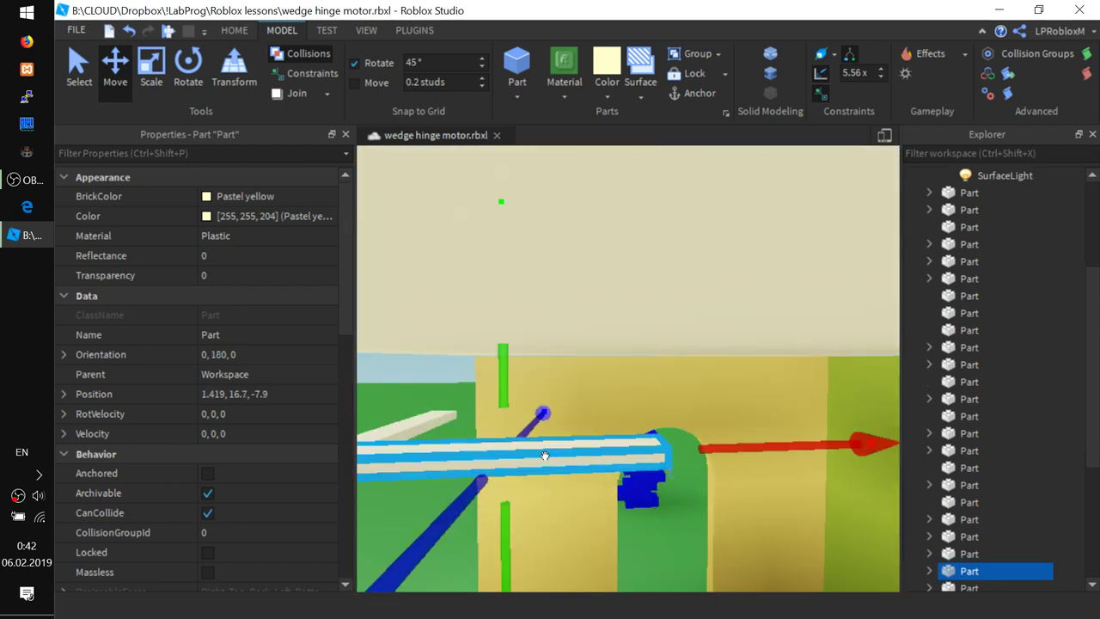
drag(804, 447, 630, 452)
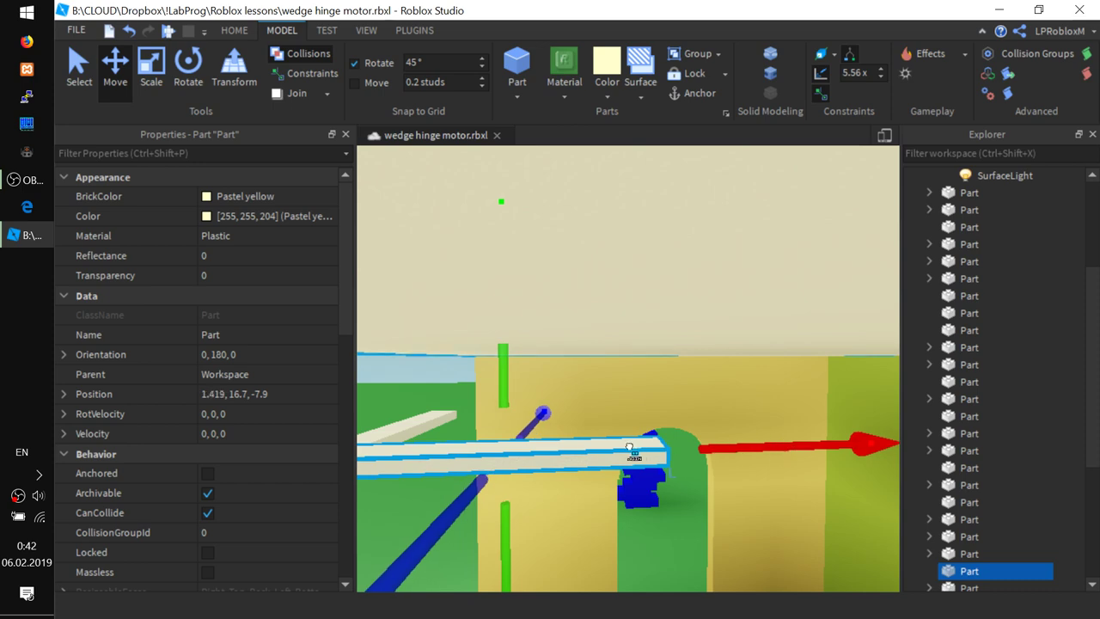
Playtest the place, walk the character under the roof to watch the four-plank ceiling fan, and stop the playtest.
right_drag(660, 464, 670, 461)
key(d)
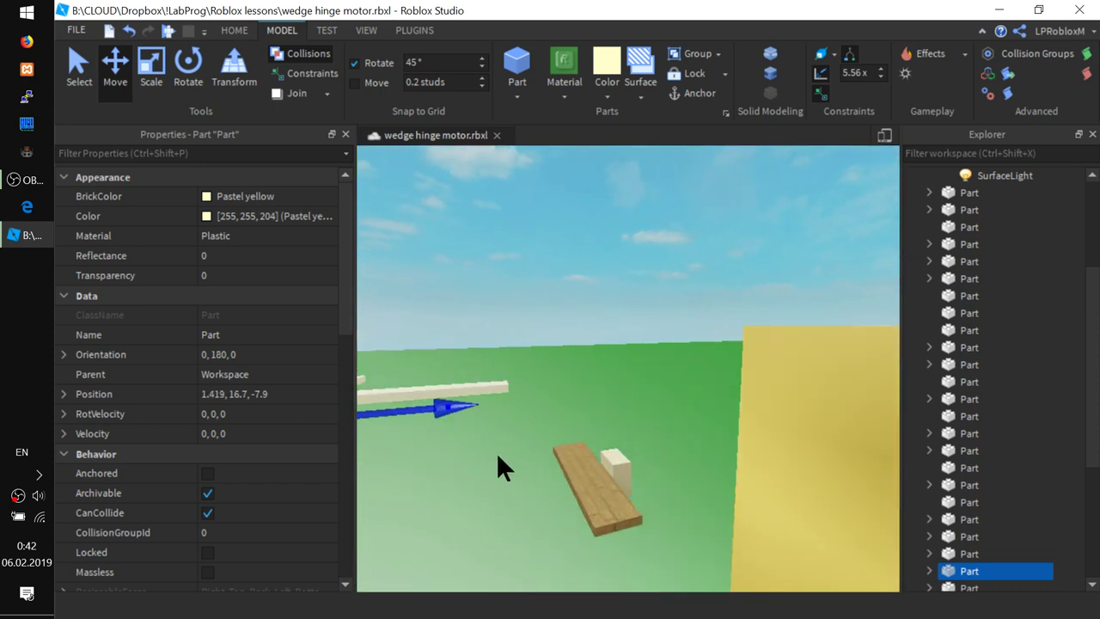
key(a)
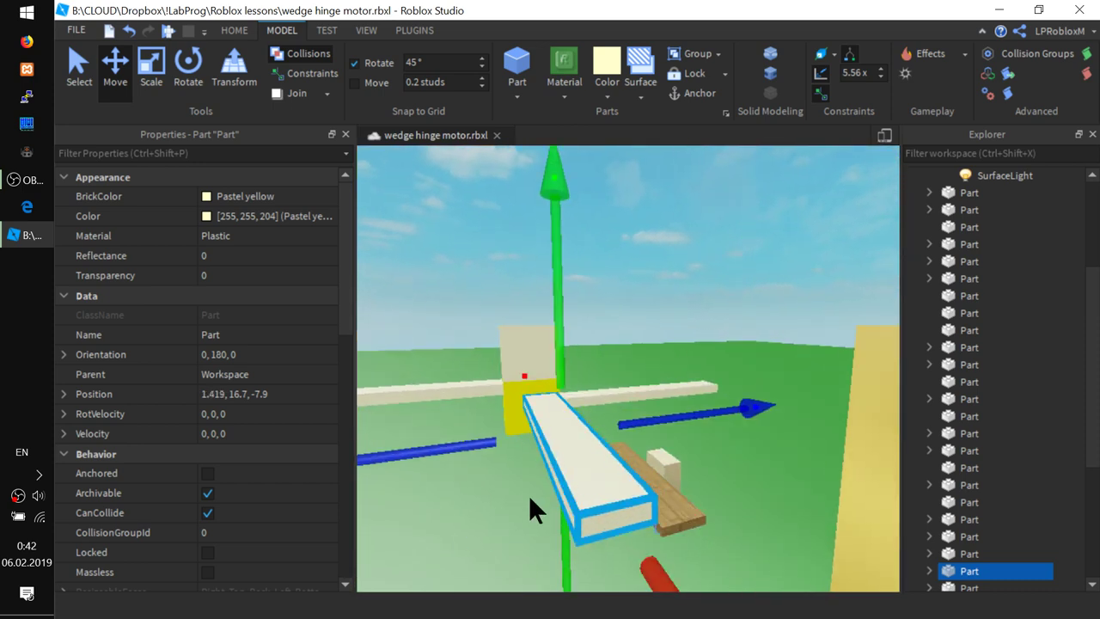
right_drag(529, 494, 697, 546)
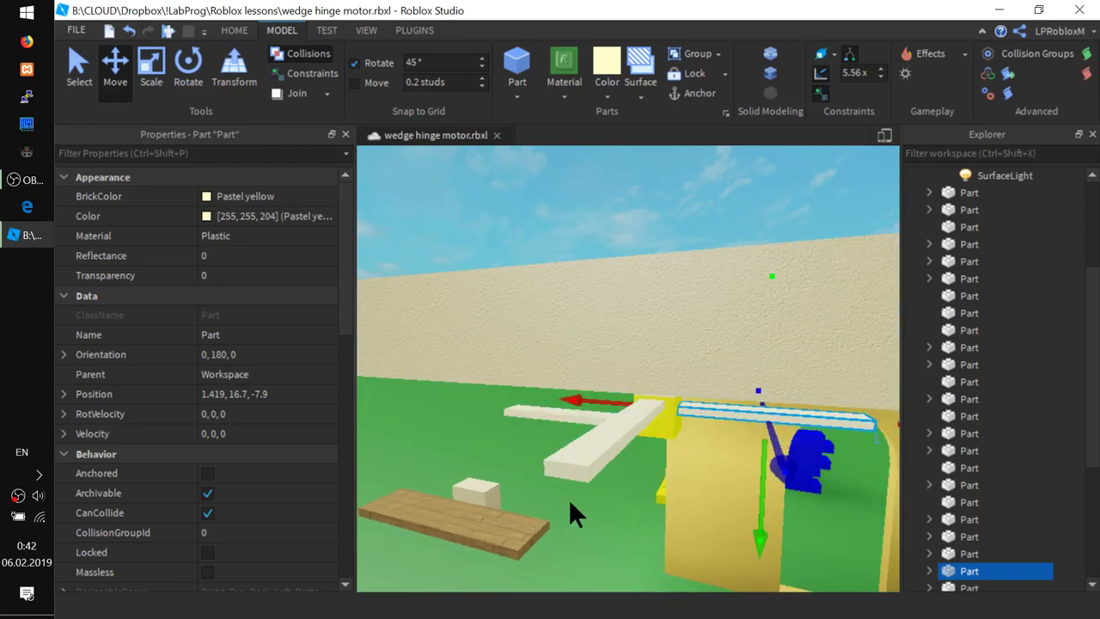
right_drag(572, 500, 646, 555)
key(a)
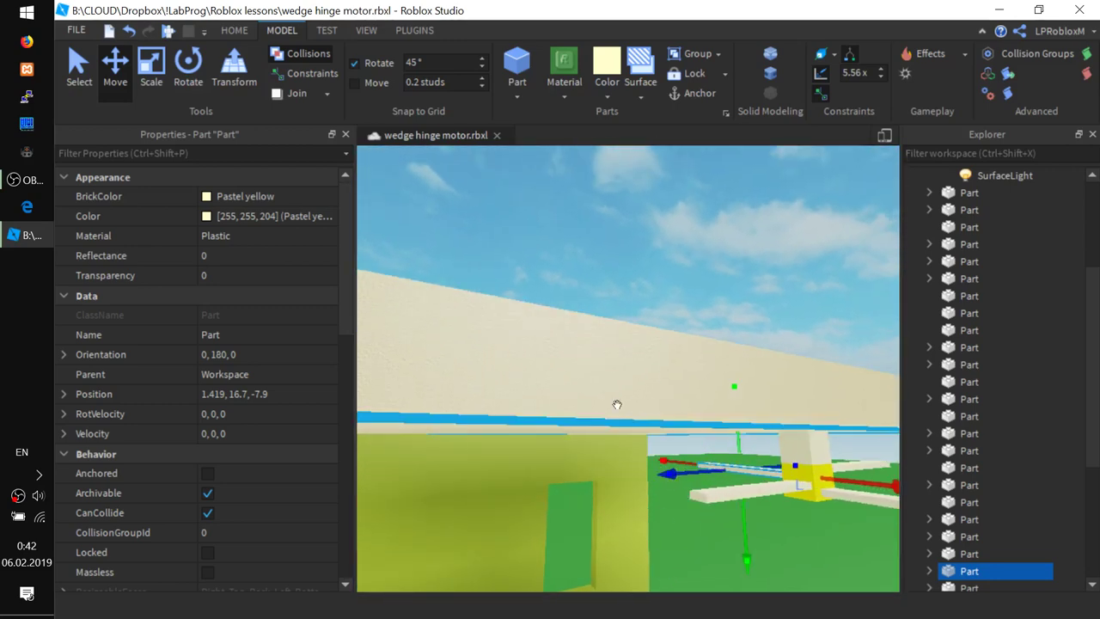
click(167, 31)
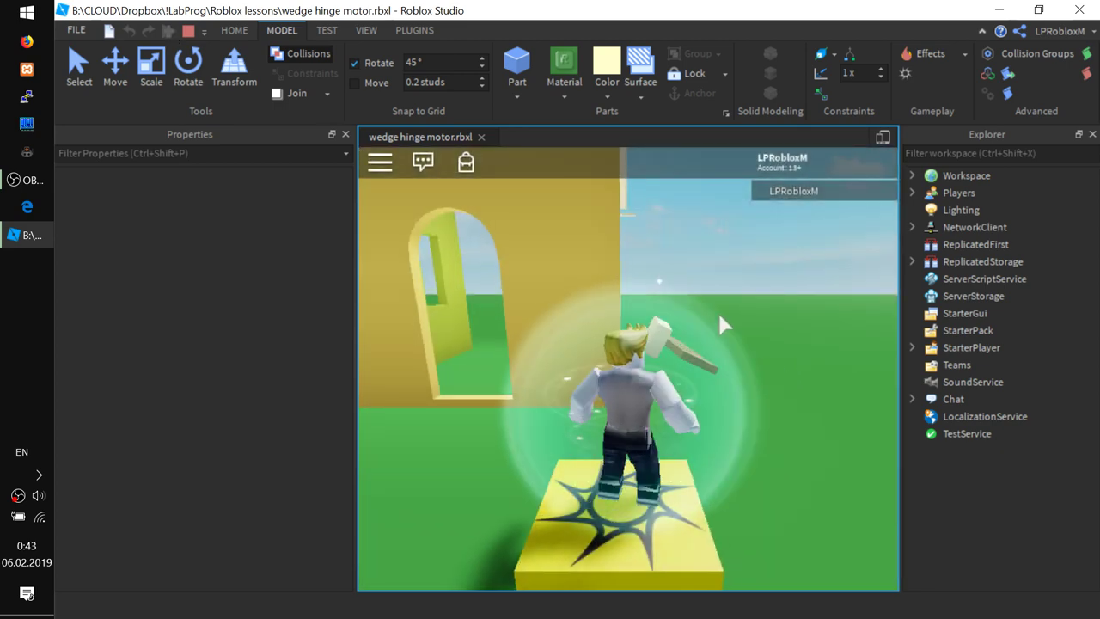
key(w)
right_drag(711, 325, 755, 327)
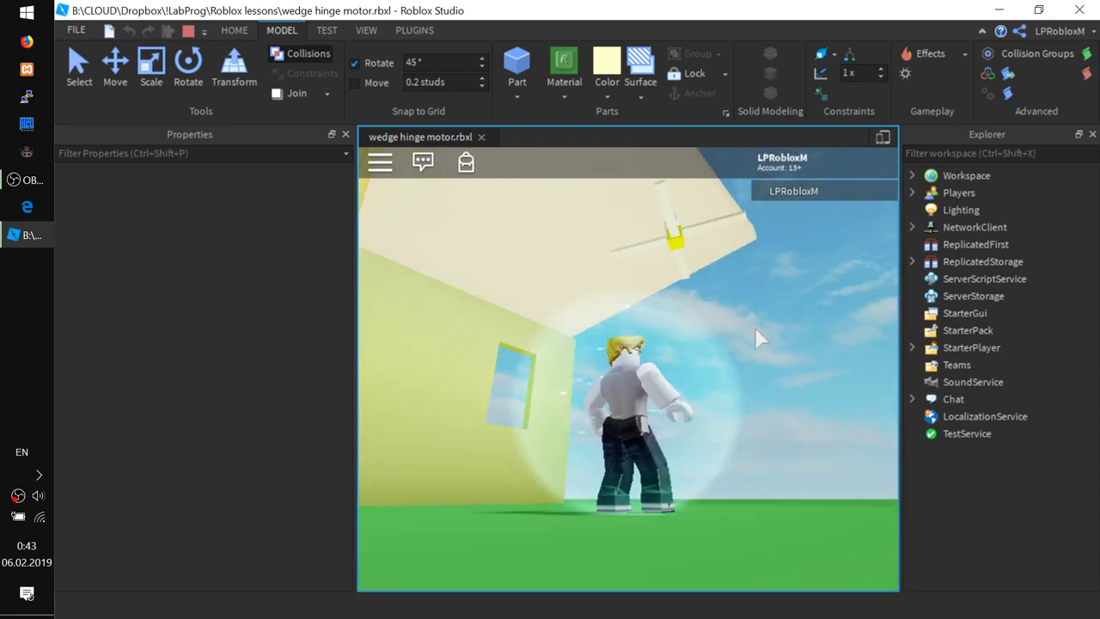
click(188, 31)
Raise the unrotated plank along the yellow cube's face to -3.579, 16.553, -7.7.
right_drag(687, 377, 695, 380)
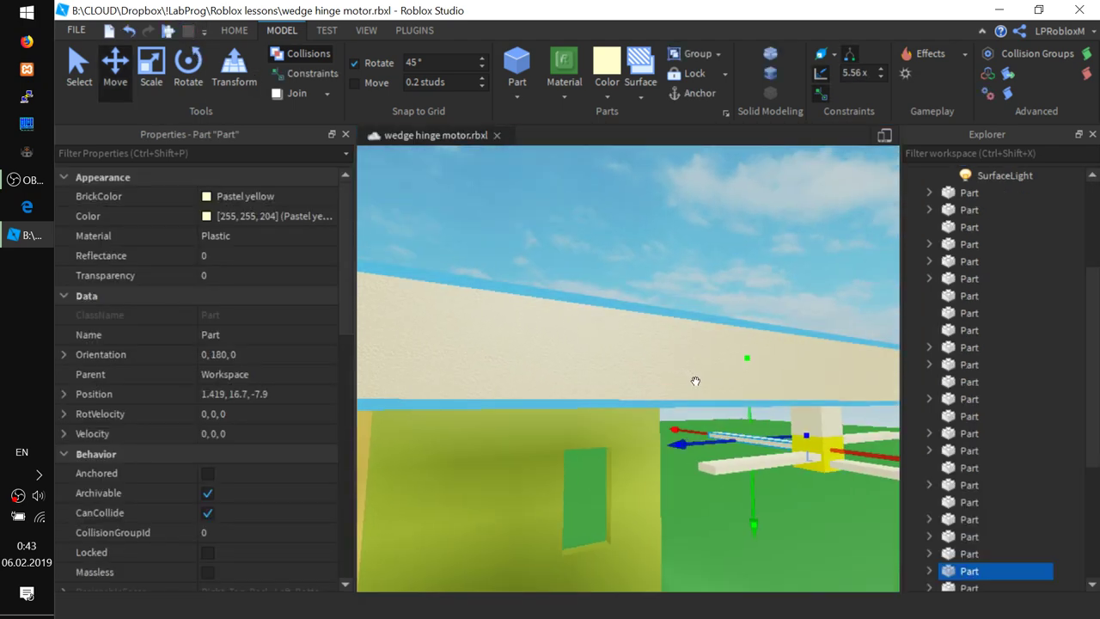
middle_drag(885, 513, 658, 498)
right_drag(659, 498, 648, 496)
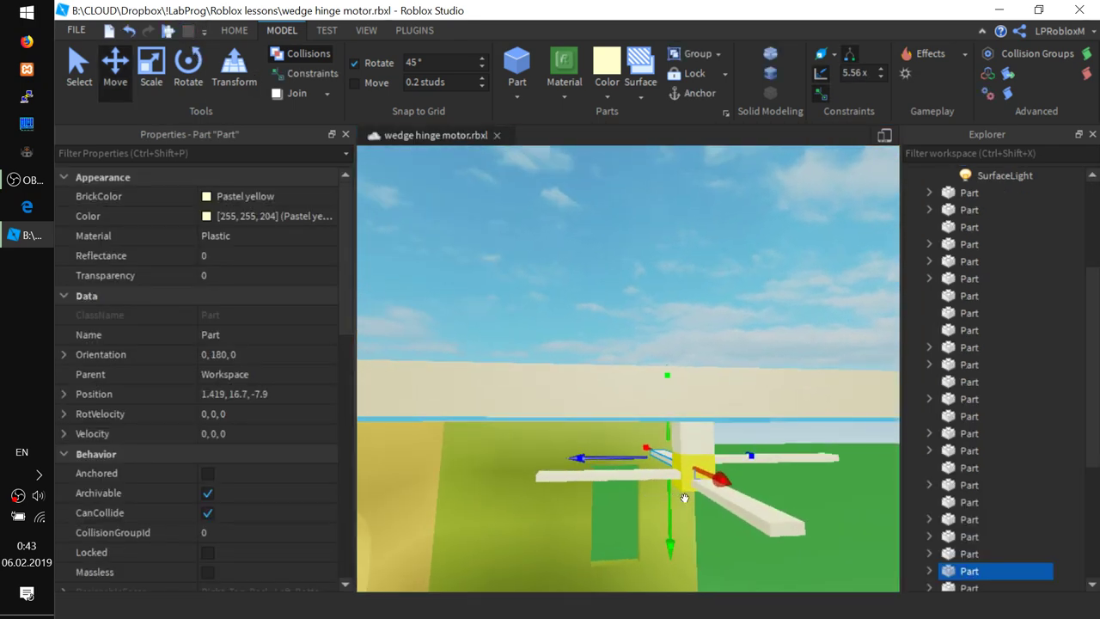
scroll(751, 526, up, 1)
scroll(815, 535, down, 1)
middle_drag(685, 510, 760, 520)
right_drag(761, 519, 767, 521)
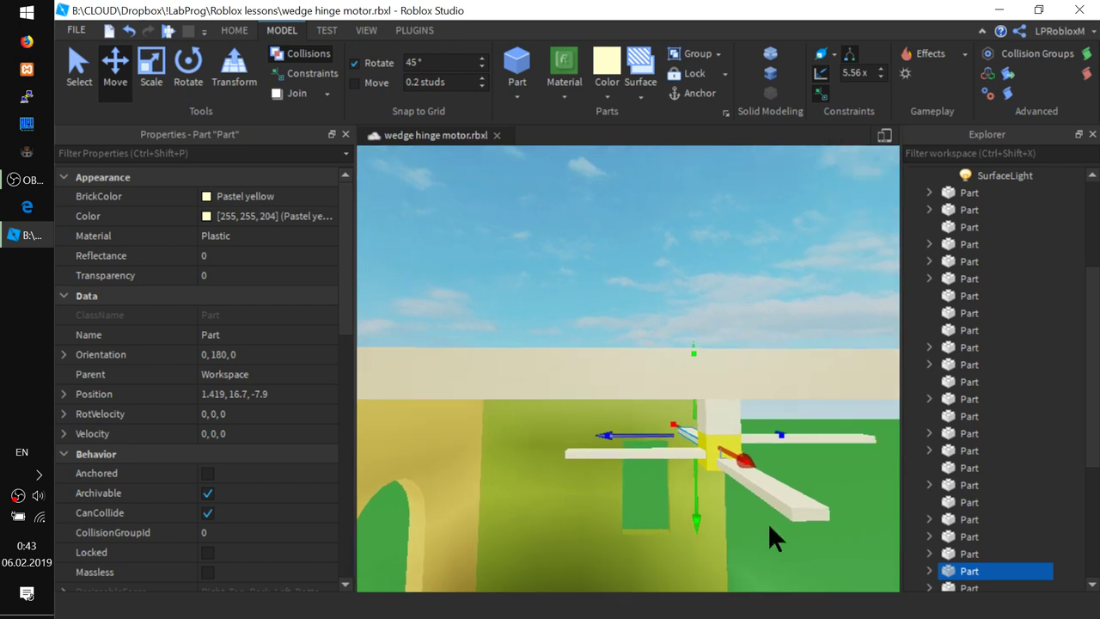
click(804, 511)
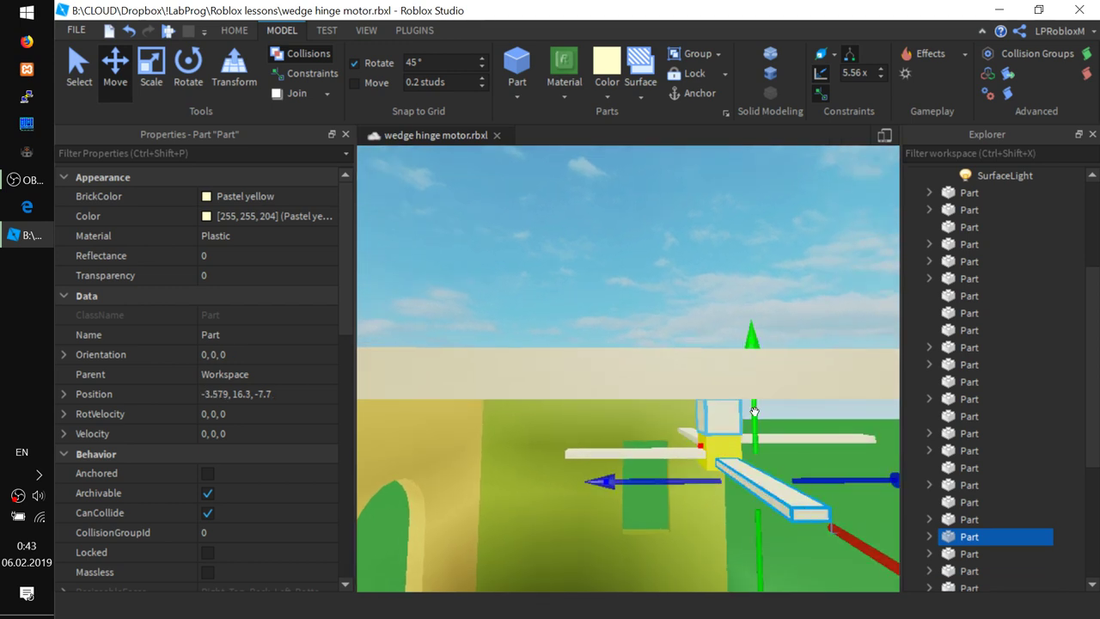
drag(759, 415, 753, 403)
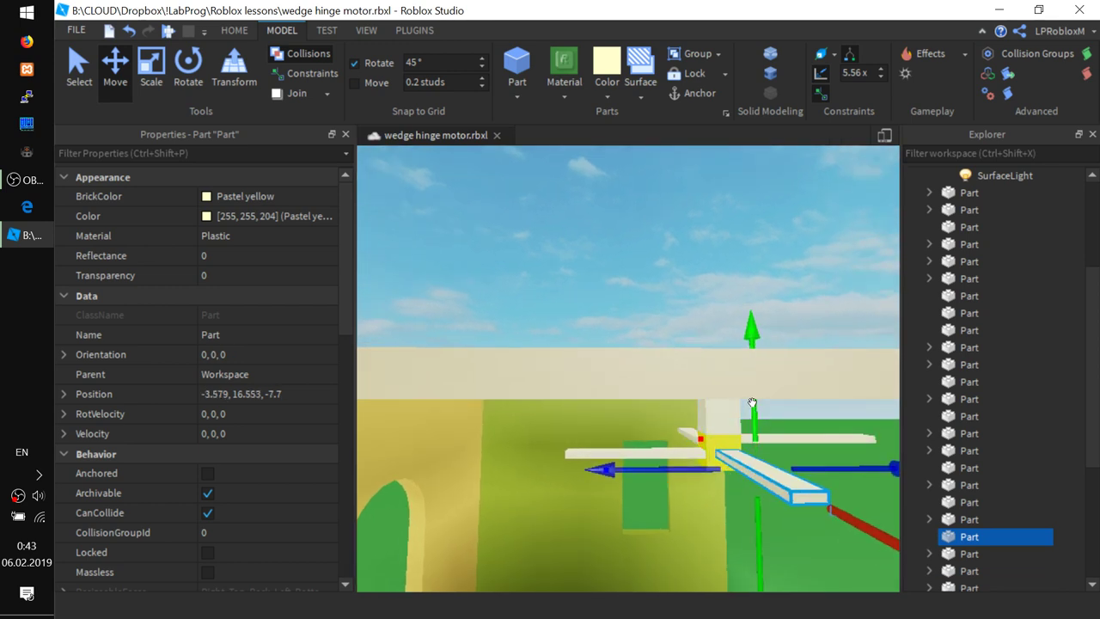
Rotate the raised plank 45° about its lengthwise axis to tilt it like a fan blade.
click(177, 74)
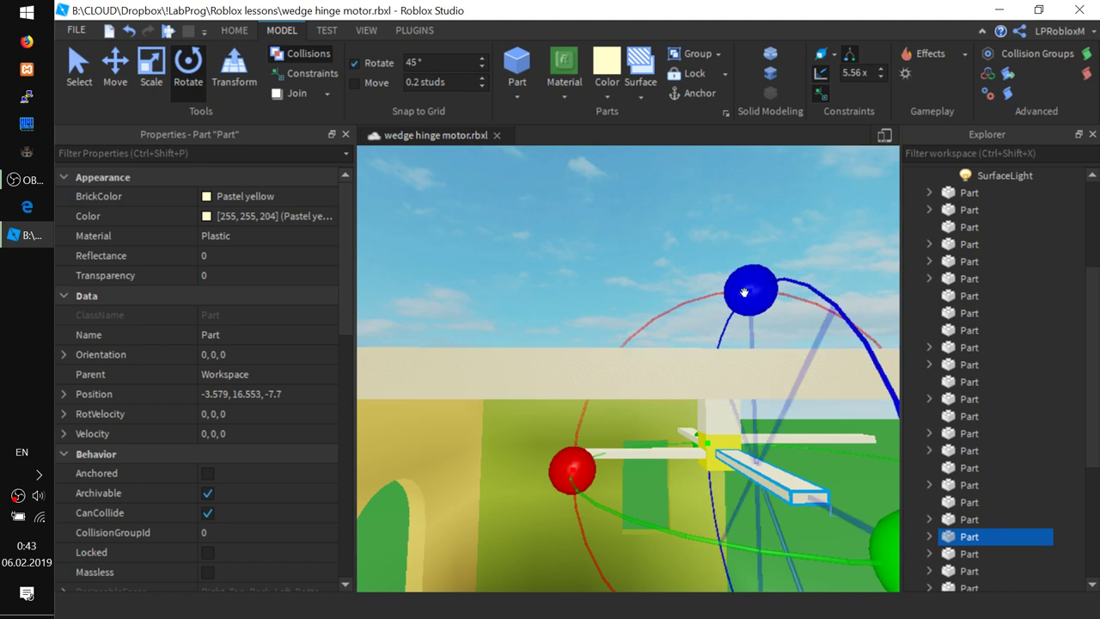
drag(578, 475, 583, 492)
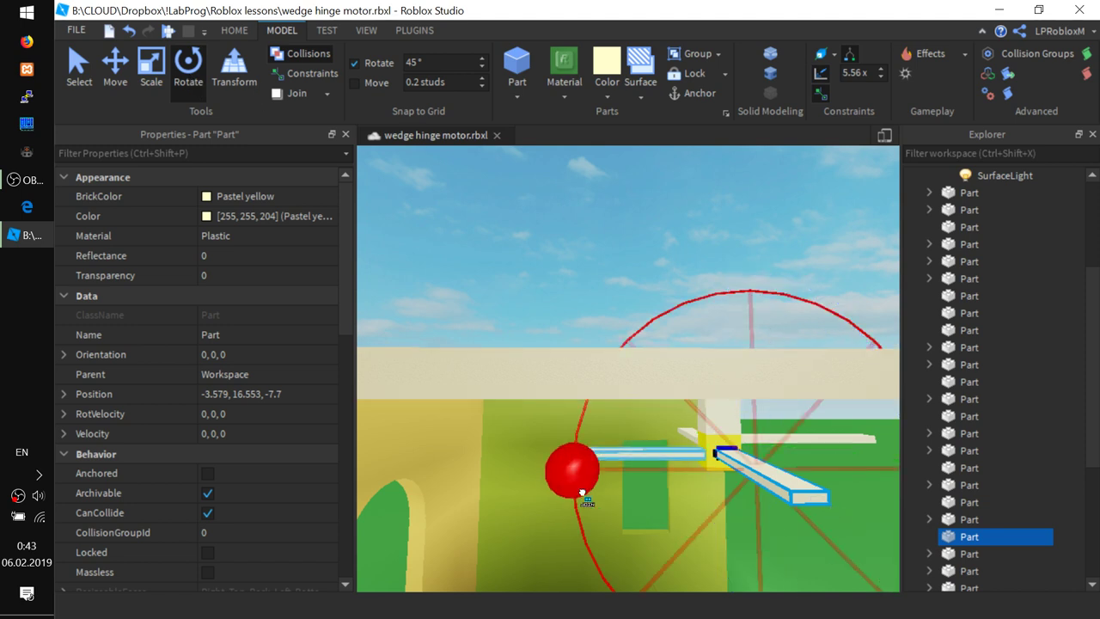
drag(563, 376, 605, 300)
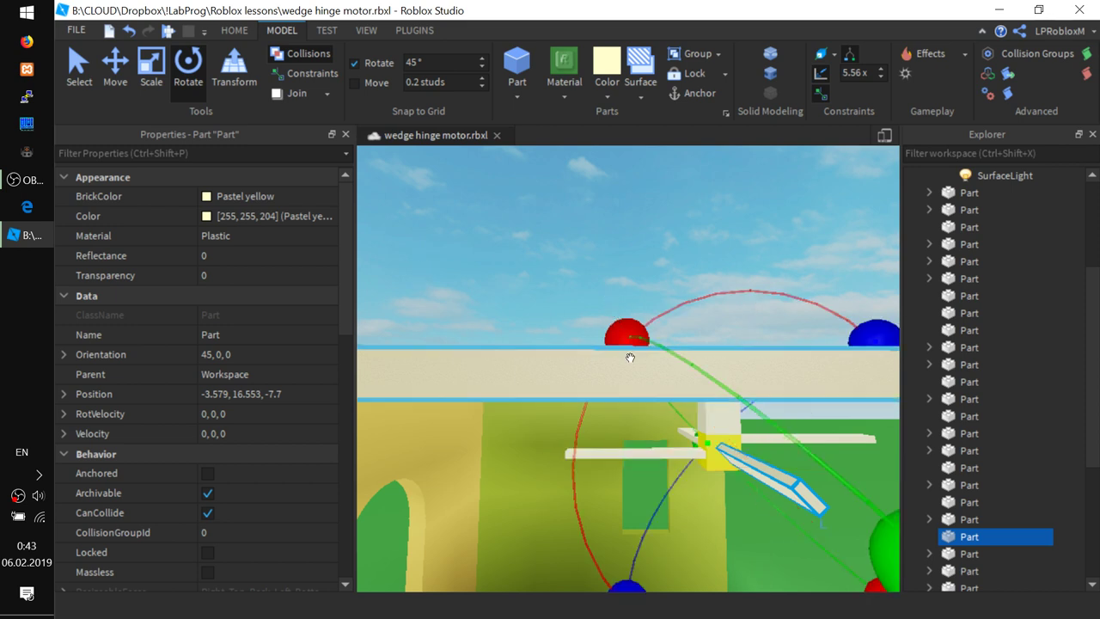
Playtest the place and walk the character under the ceiling to check the fan with the tilted plank.
click(168, 31)
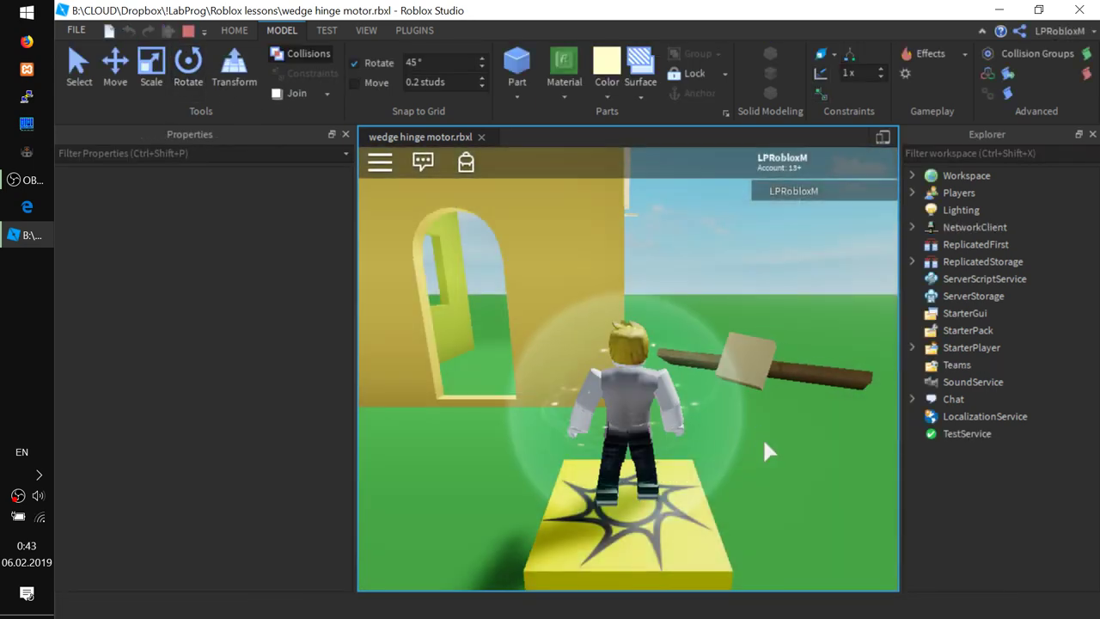
key(w)
mouse_move(745, 421)
right_down()
mouse_move(792, 444)
mouse_move(742, 429)
mouse_move(743, 439)
right_up()
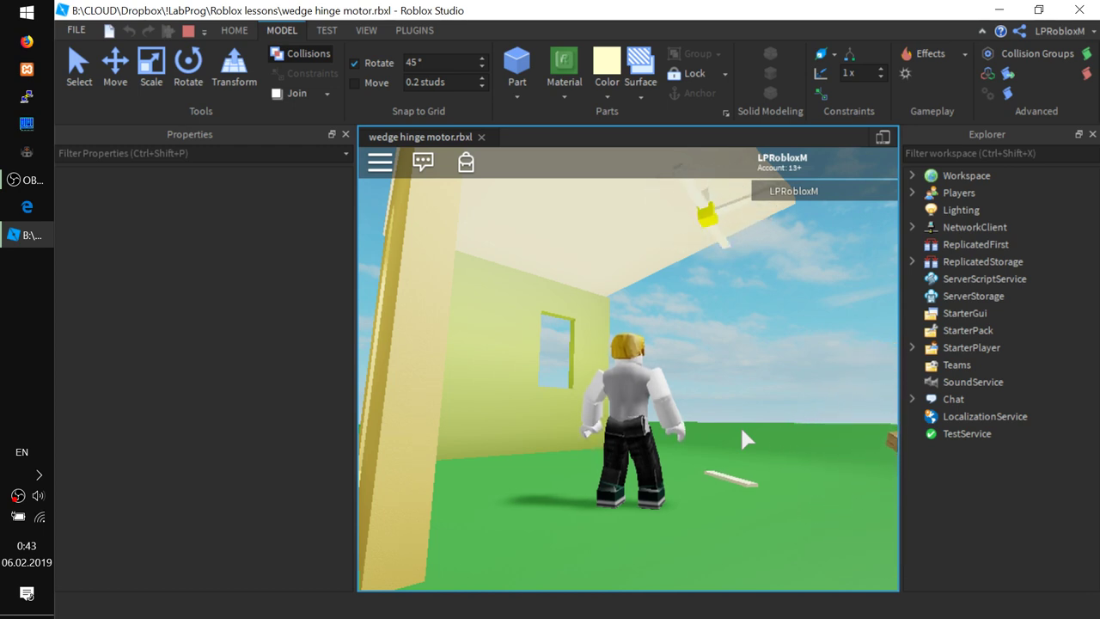
right_drag(787, 454, 787, 449)
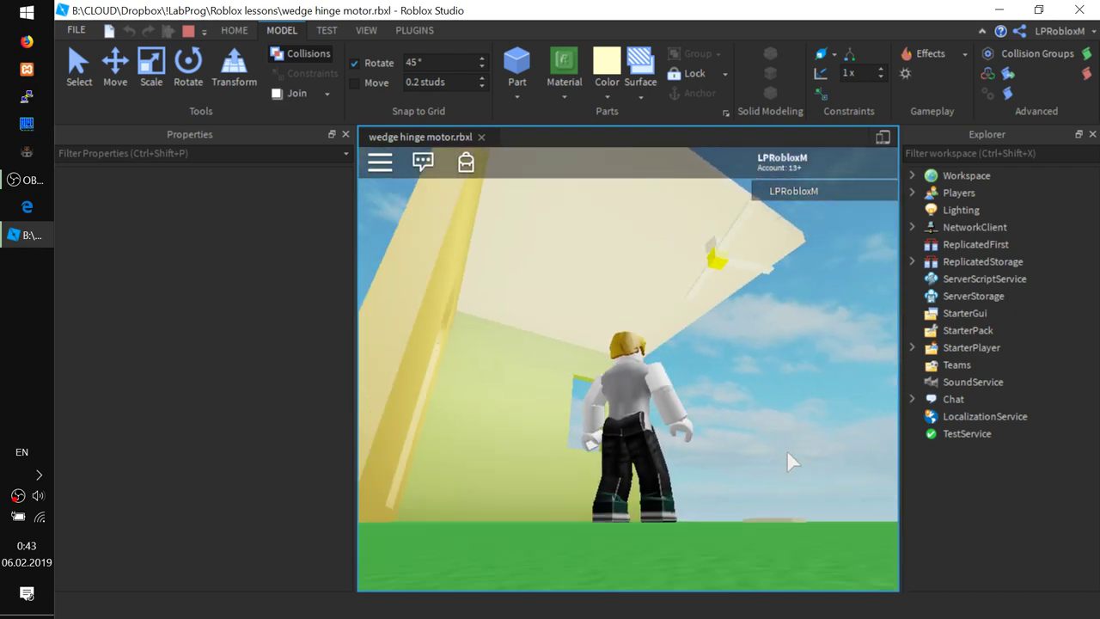
right_drag(779, 298, 779, 300)
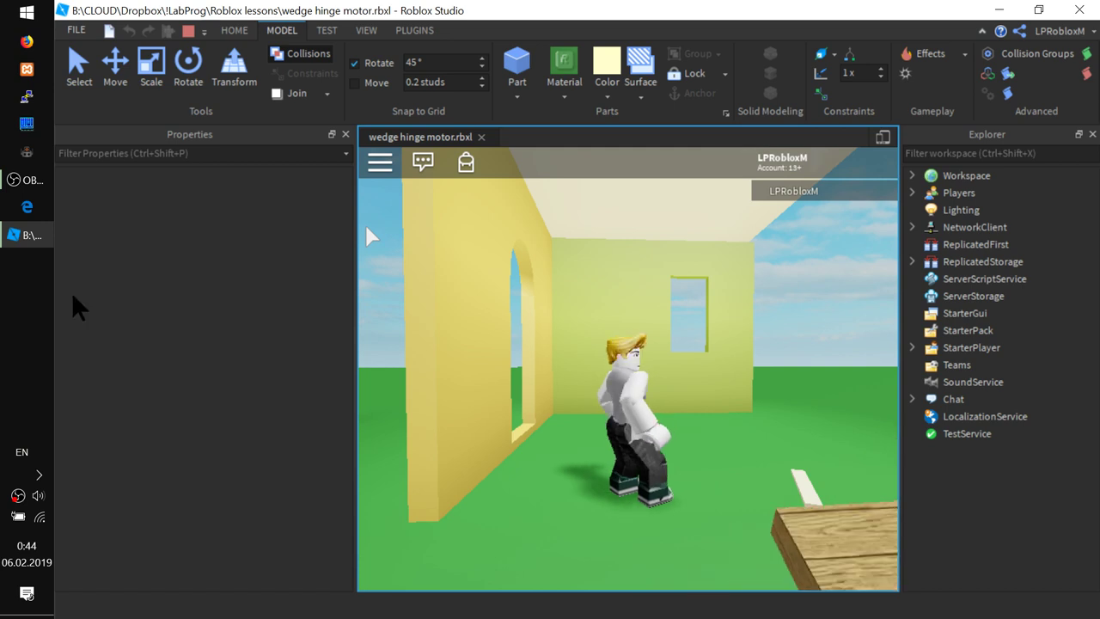
Walk the character out of the house and around the area between the spawn pad, blue brick stack and arched wall.
key(s)
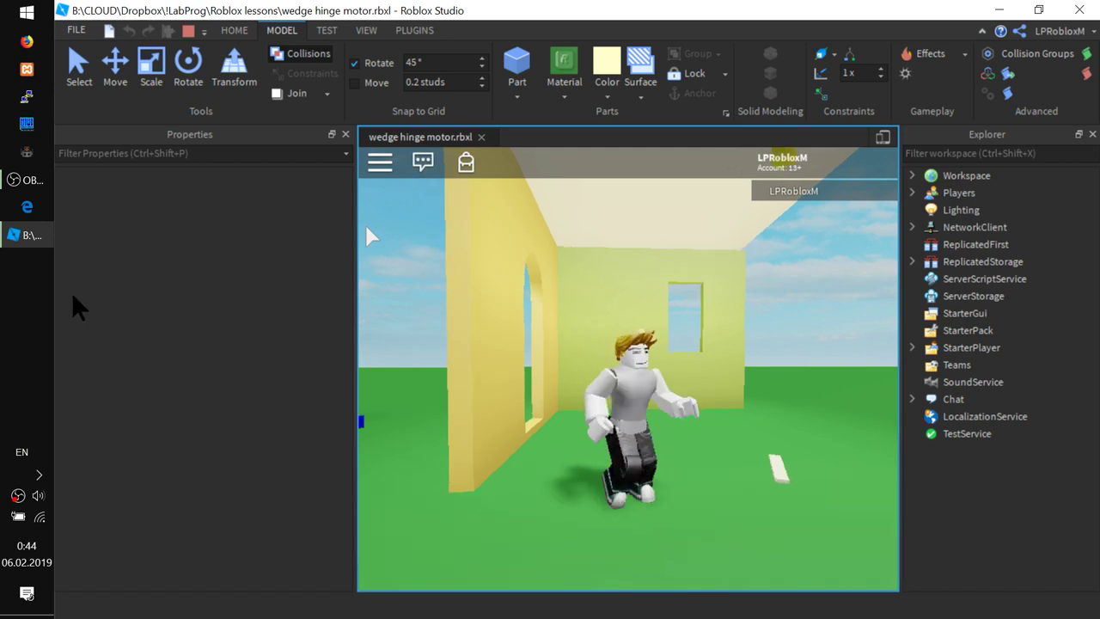
key(w)
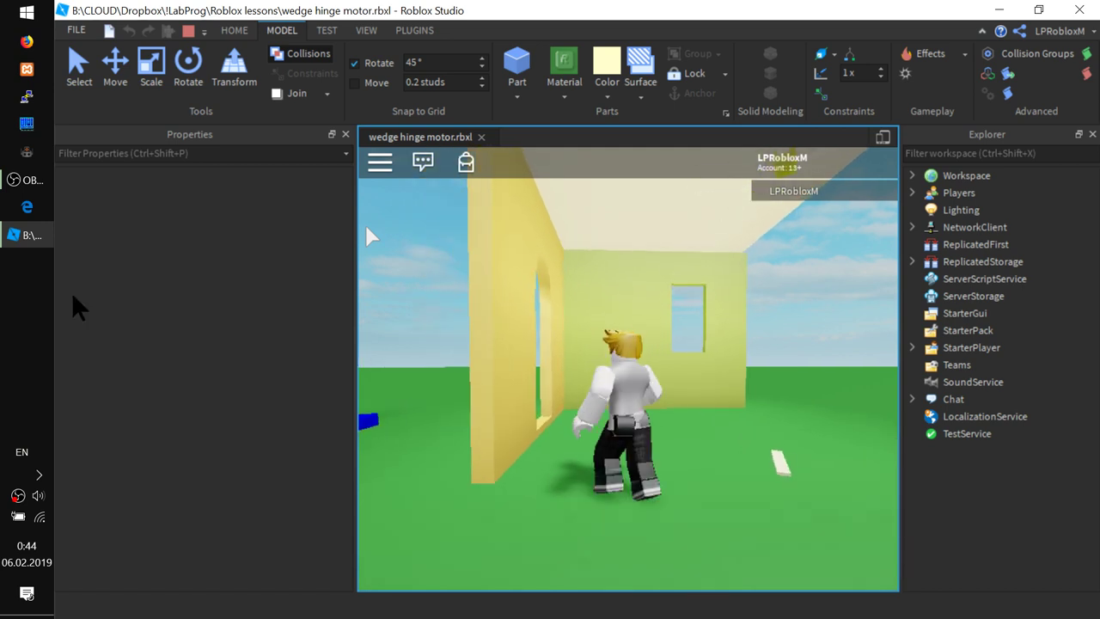
key(a)
key(w)
key(a)
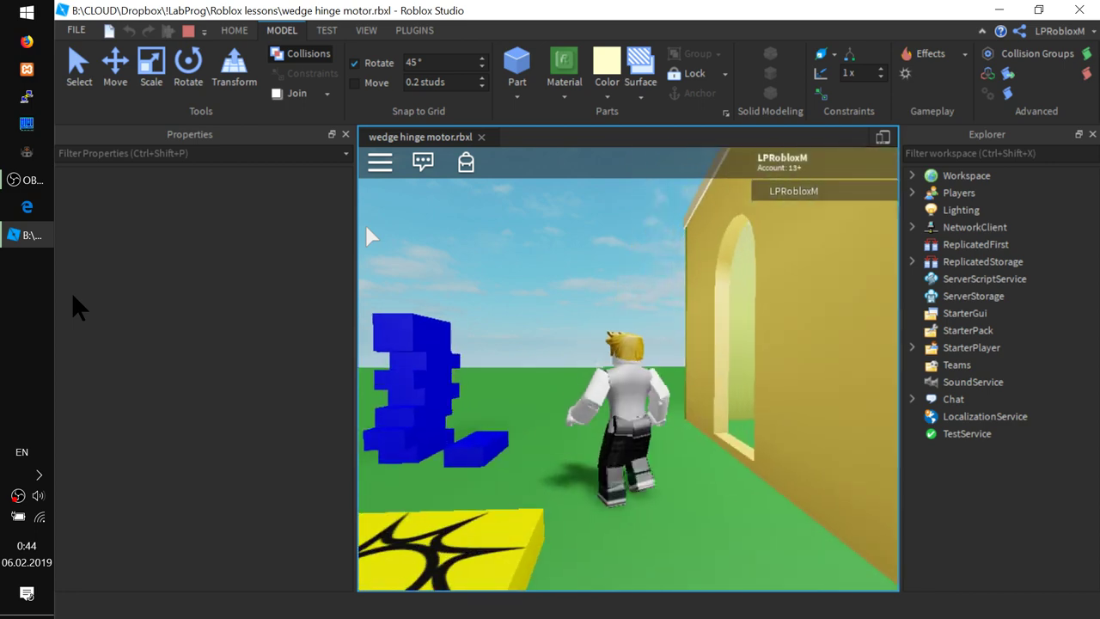
key(s)
key(d)
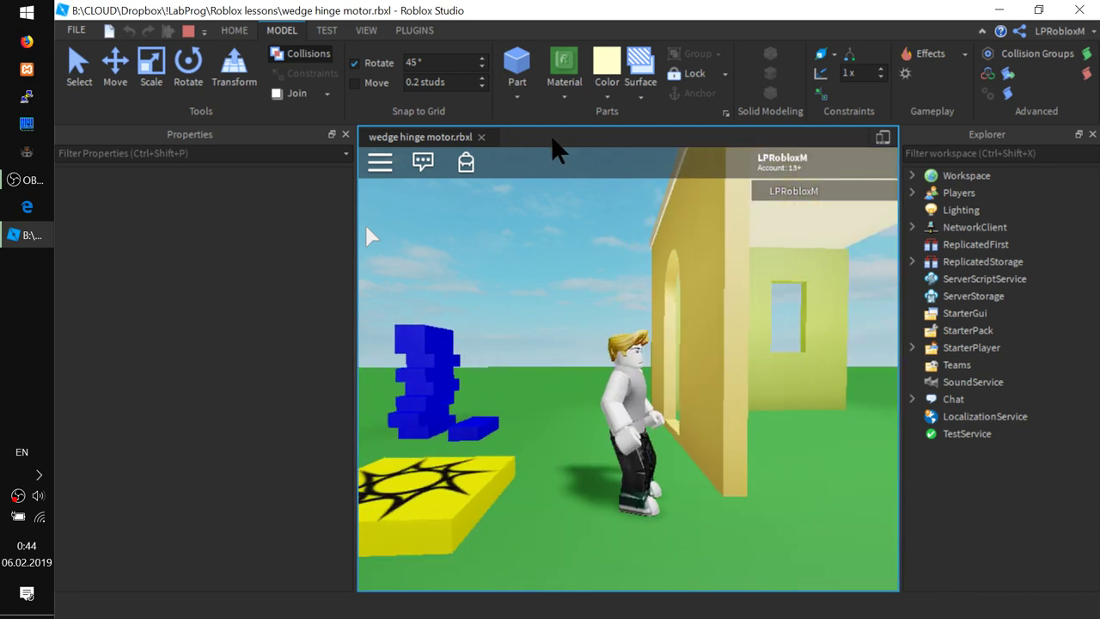
key(a)
key(w)
key(a)
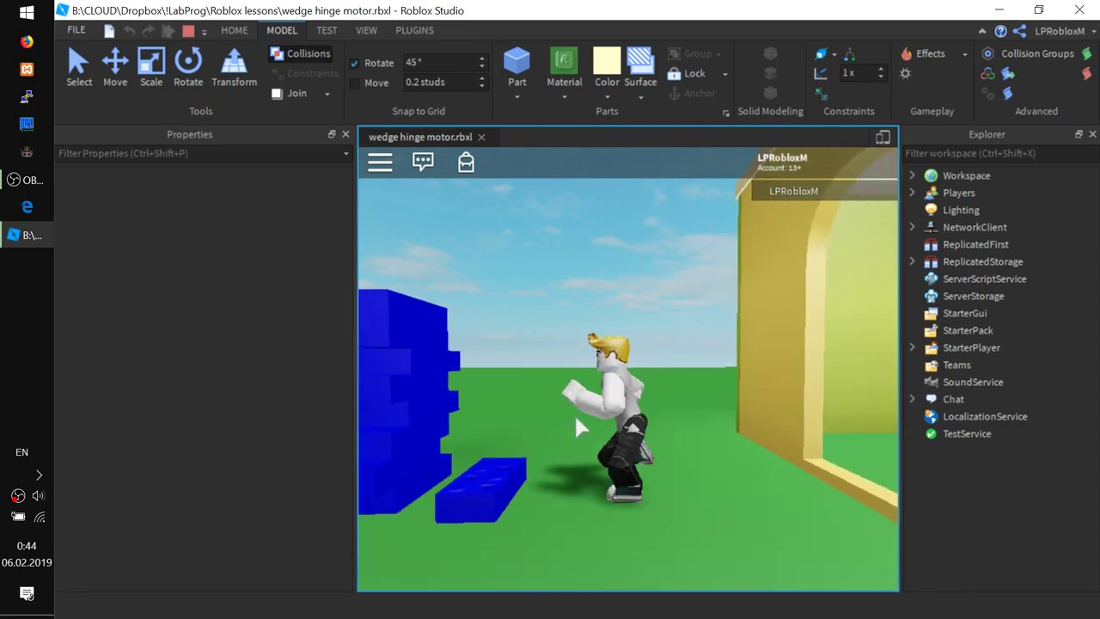
key(s)
key(d)
key(s)
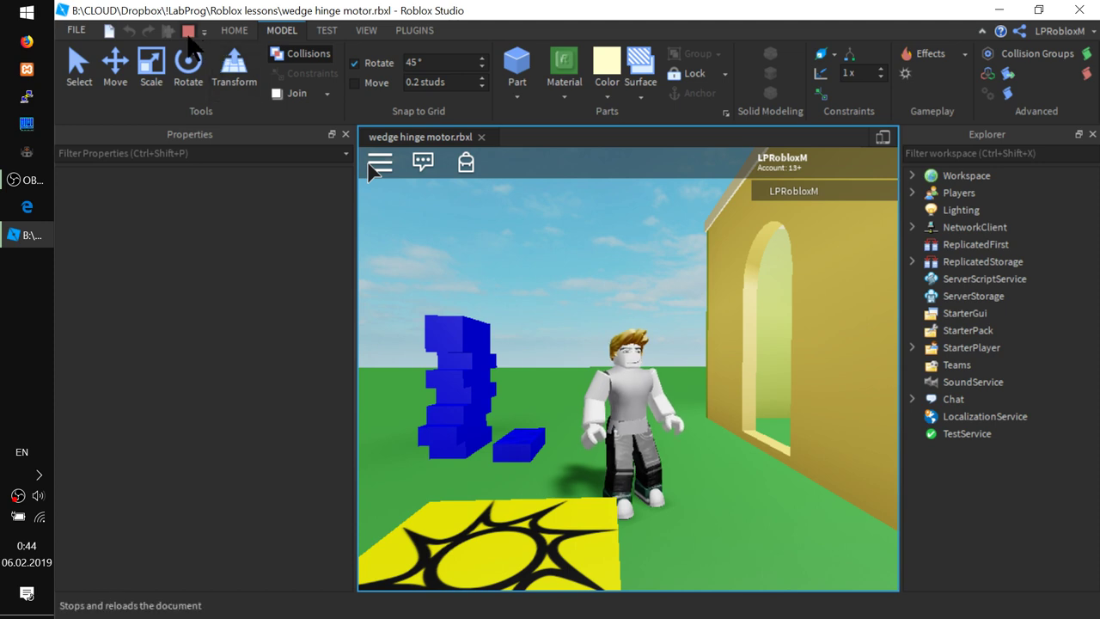
click(31, 320)
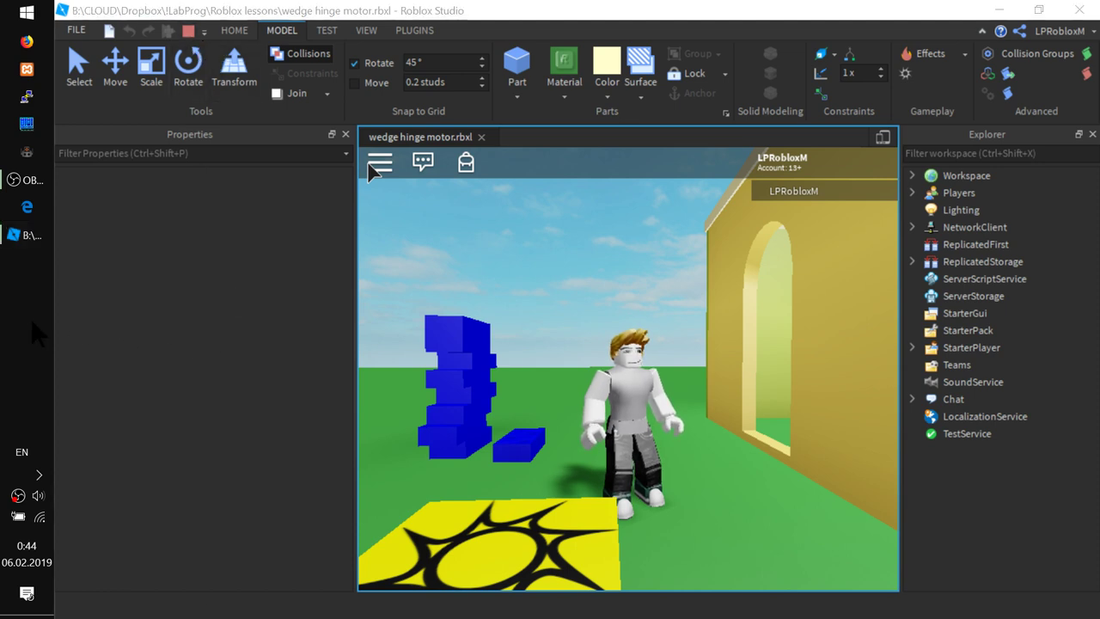